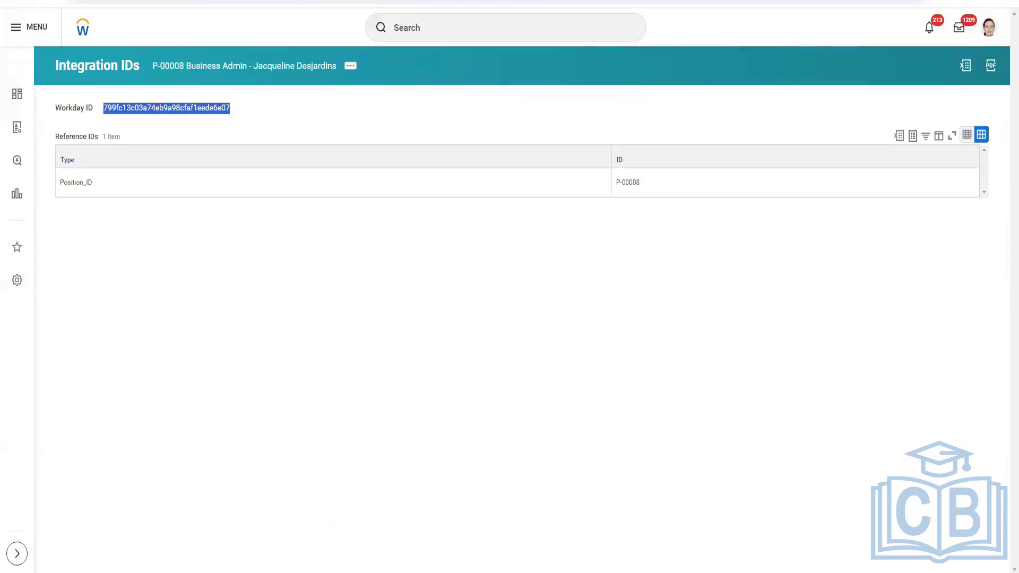
# Review the Workday ID note in the notes window and move the window lower on the screen
pyautogui.moveTo(351, 572)
pyautogui.click(328, 572)
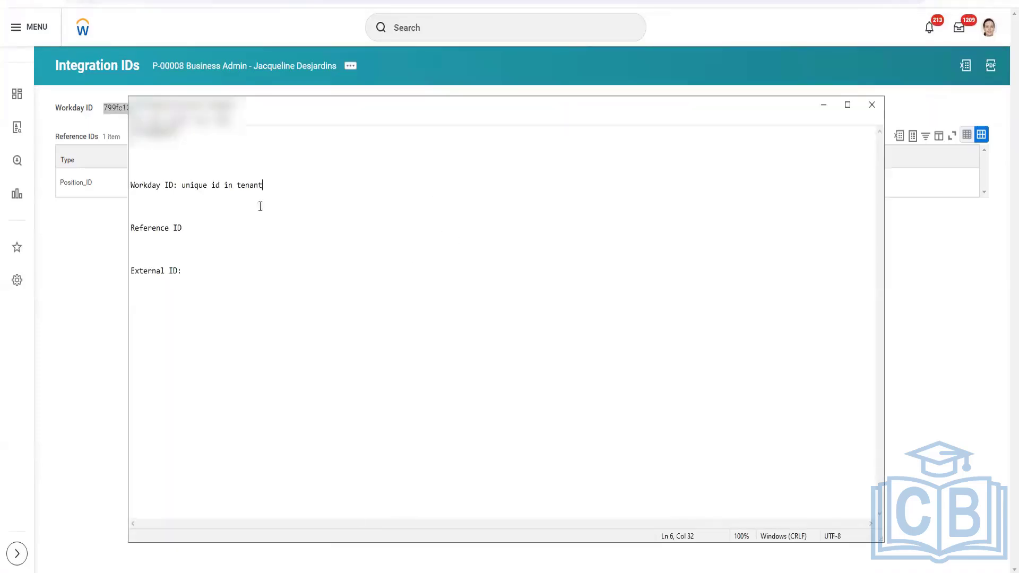
pyautogui.doubleClick(150, 185)
pyautogui.moveTo(175, 183); pyautogui.dragTo(263, 183)
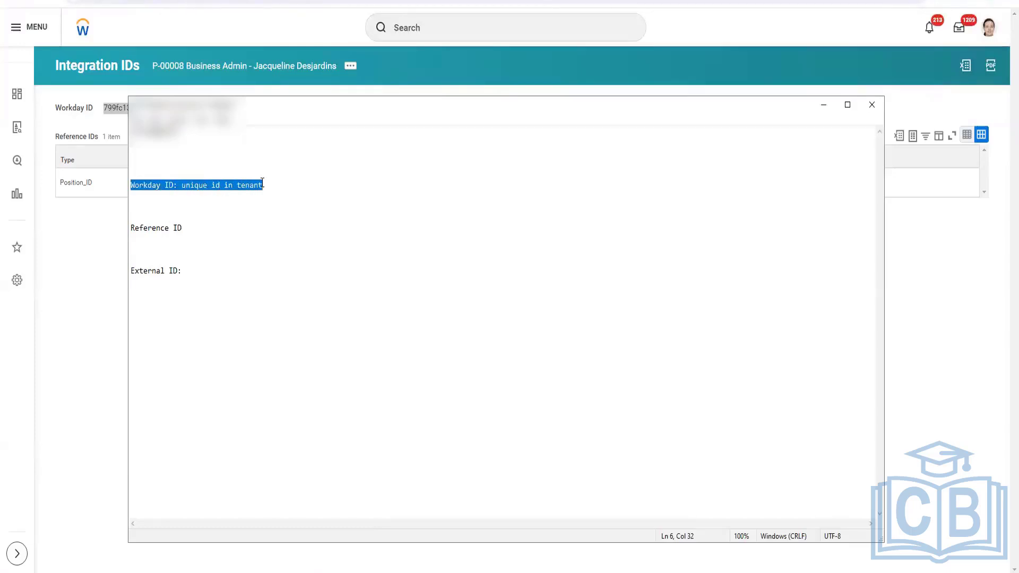
pyautogui.click(276, 185)
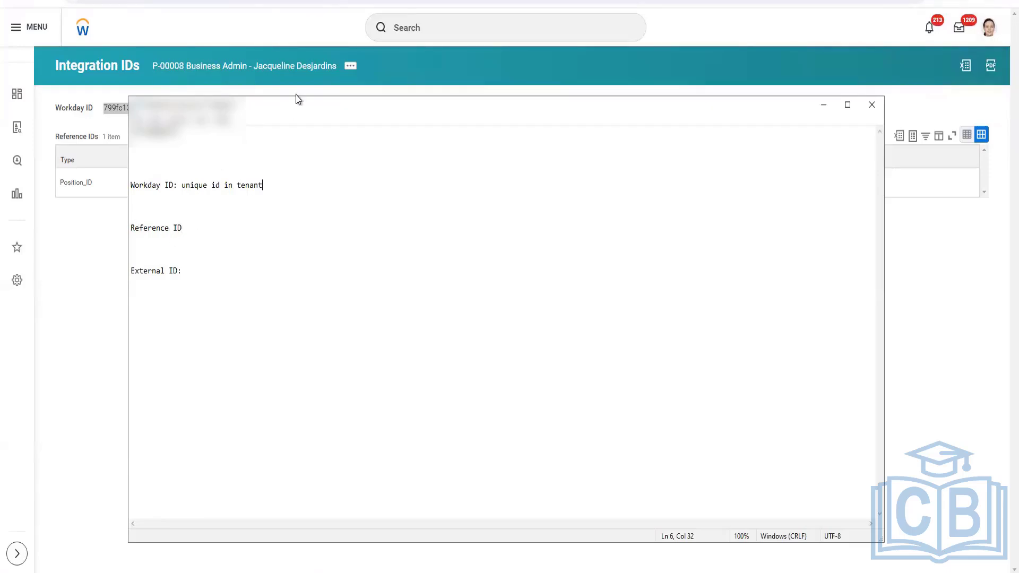
pyautogui.moveTo(295, 119); pyautogui.dragTo(254, 368)
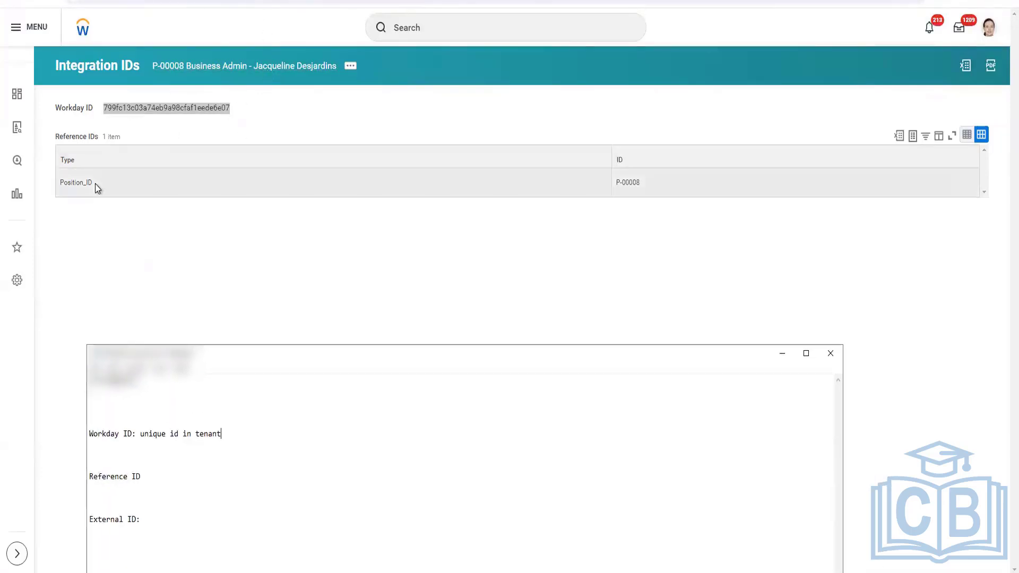
# Open Edit External IDs for position P-00008 from its related actions and cancel without changes
pyautogui.moveTo(60, 184); pyautogui.dragTo(87, 182)
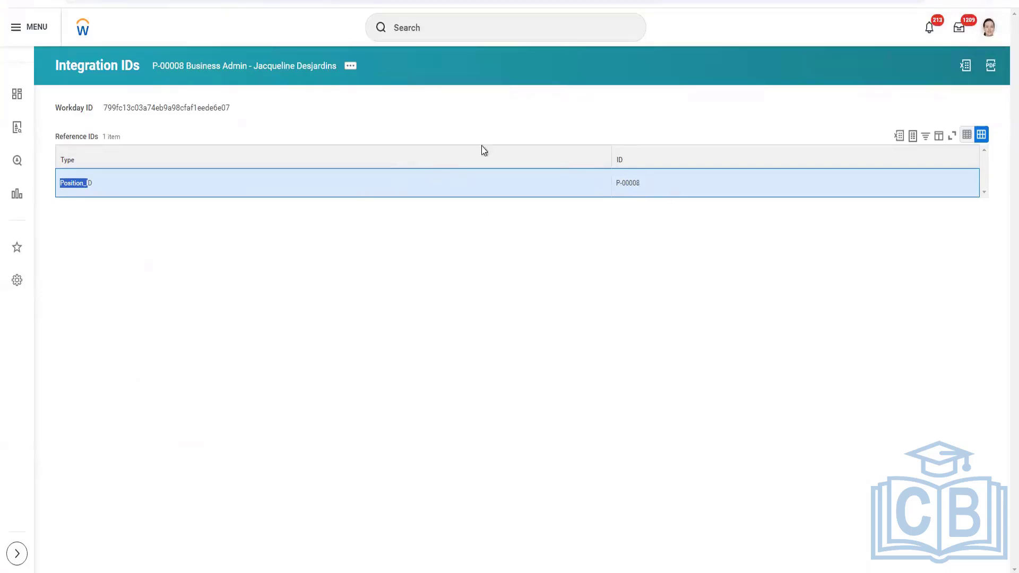
pyautogui.click(351, 65)
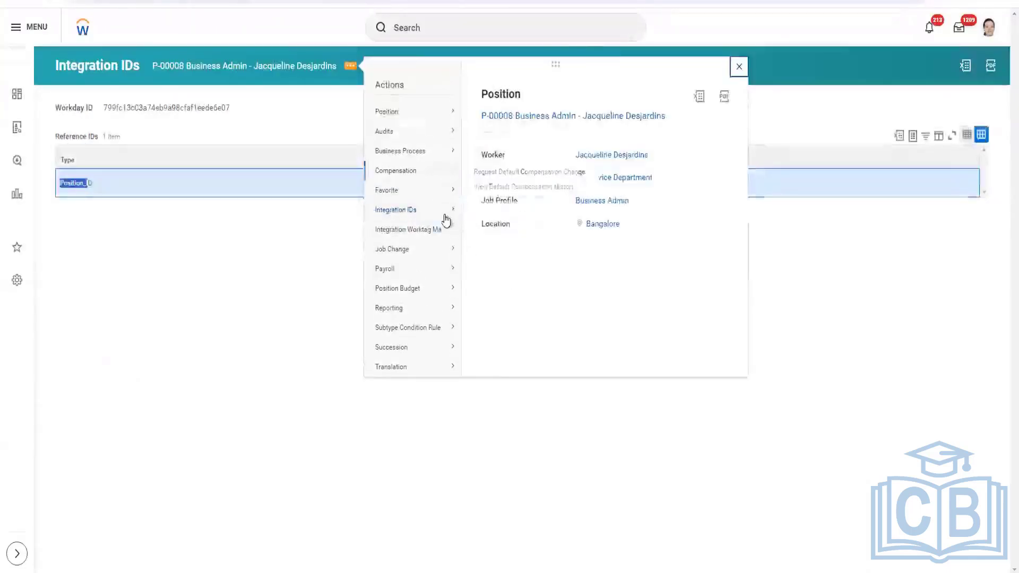
pyautogui.moveTo(439, 212)
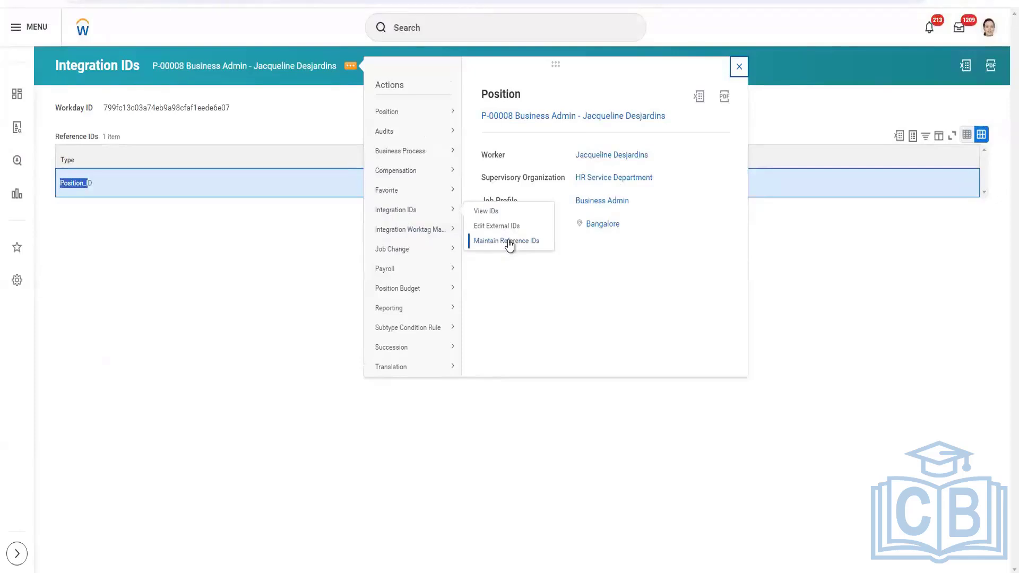
pyautogui.click(508, 227)
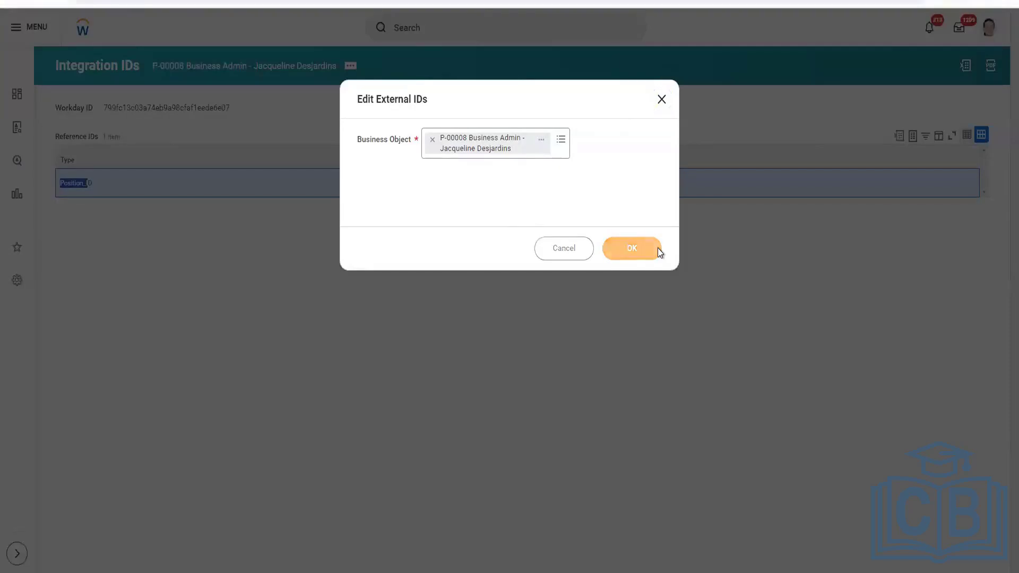
pyautogui.click(658, 250)
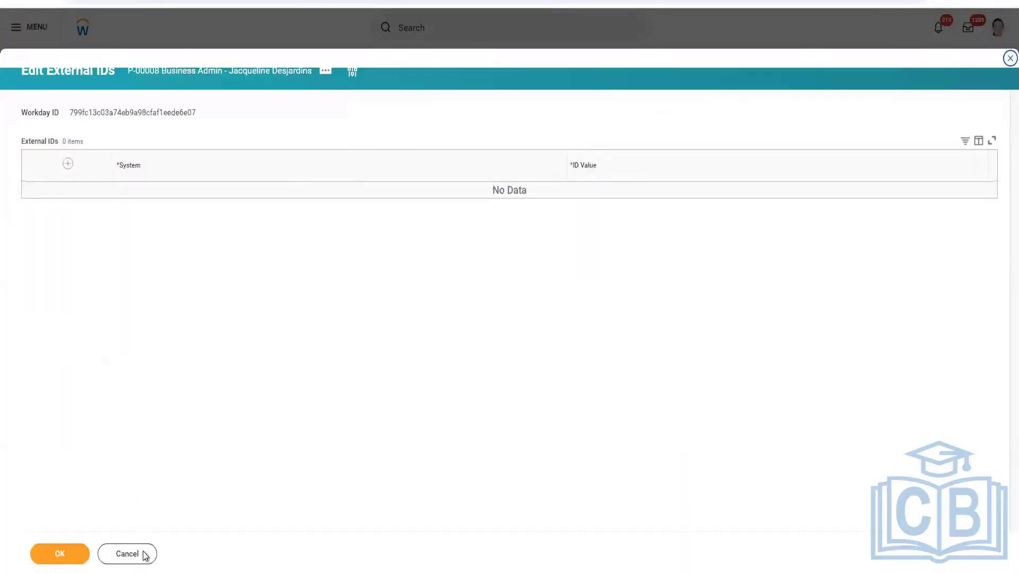
pyautogui.click(145, 555)
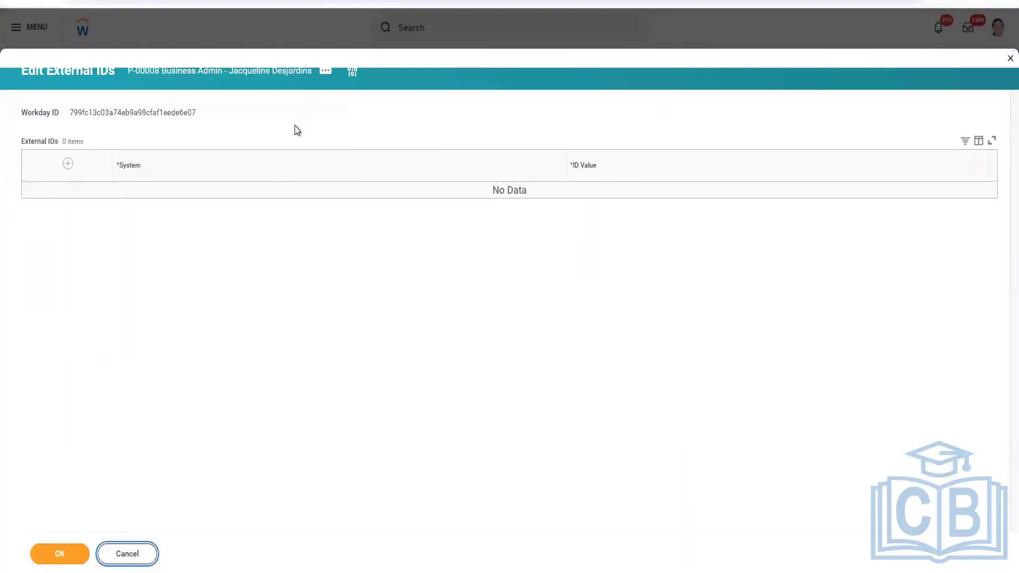
# Open Maintain Reference IDs for the position and close the dialog
pyautogui.click(351, 65)
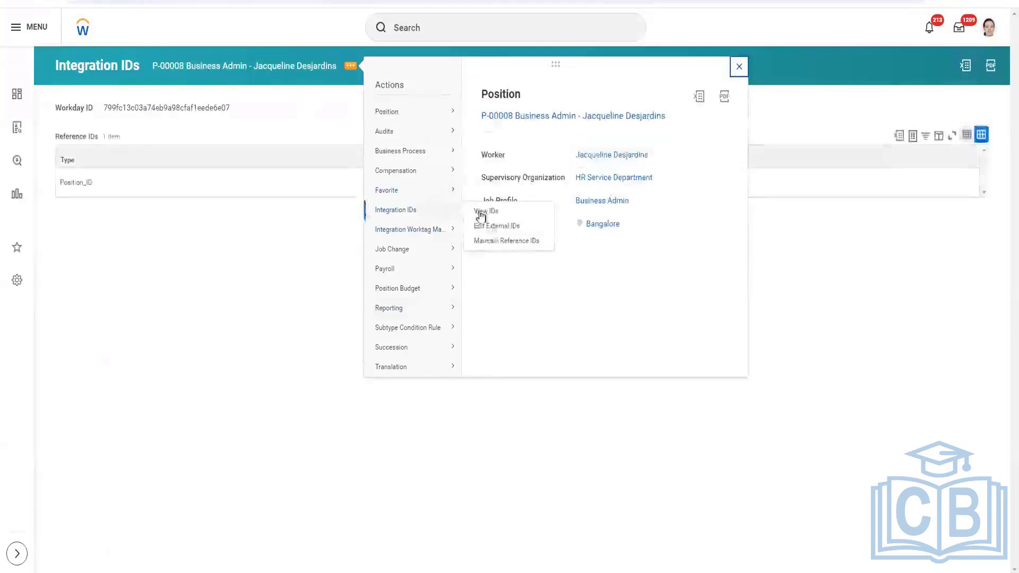
pyautogui.click(498, 245)
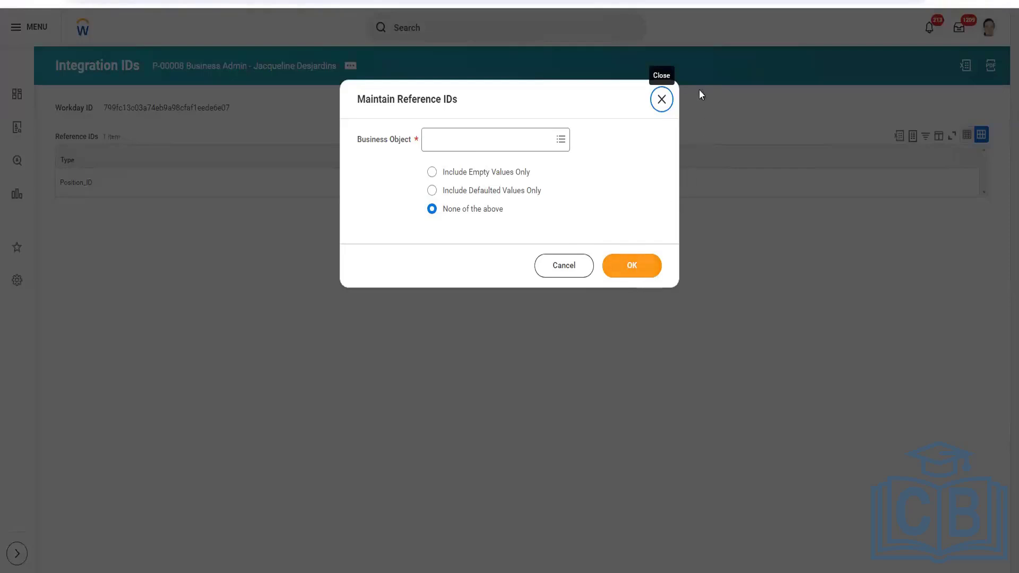
pyautogui.click(661, 100)
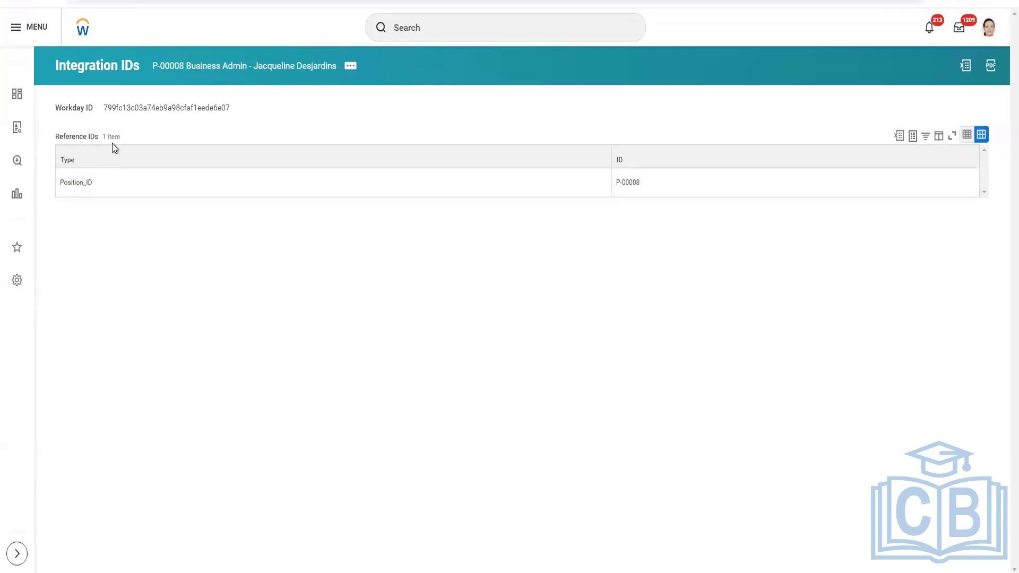
# Select the Workday ID and the Position_ID reference value P-00008 on the Integration IDs page
pyautogui.moveTo(103, 113); pyautogui.dragTo(235, 108)
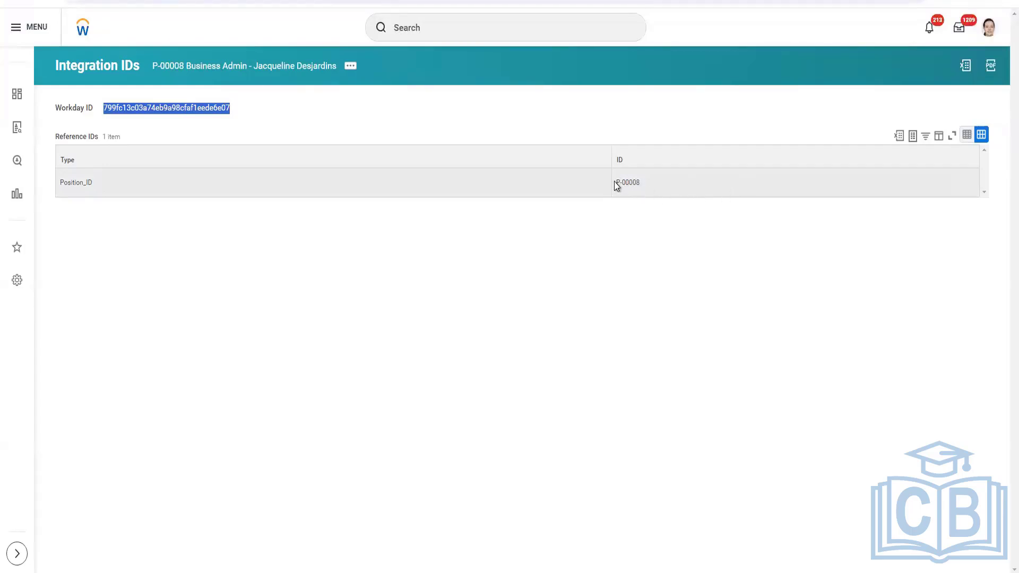
pyautogui.click(640, 182)
pyautogui.tripleClick(639, 178)
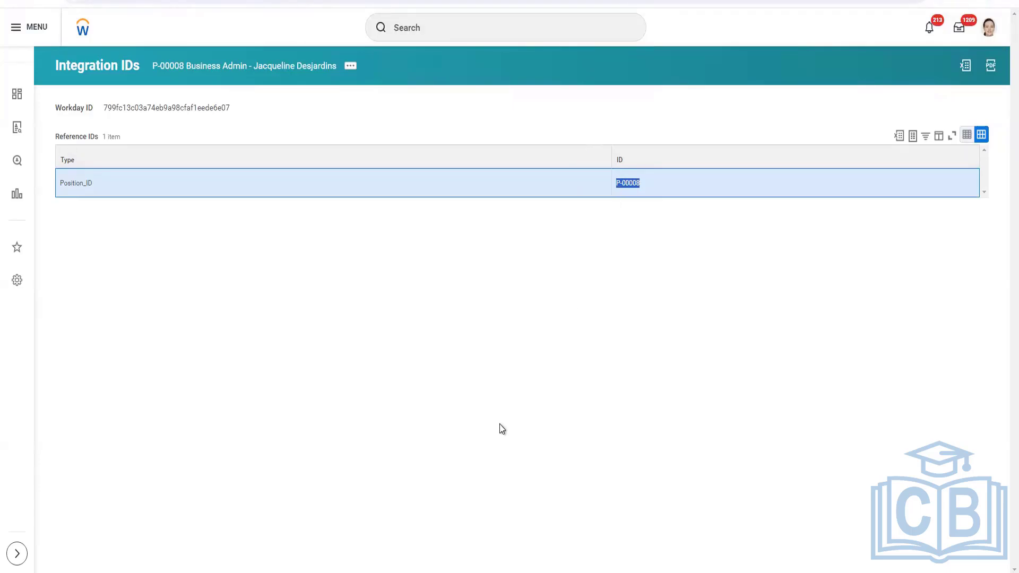
# Switch to the notes and add a colon after Reference ID and '(WID)' after Workday ID
pyautogui.hotkey('alt', 'Tab')
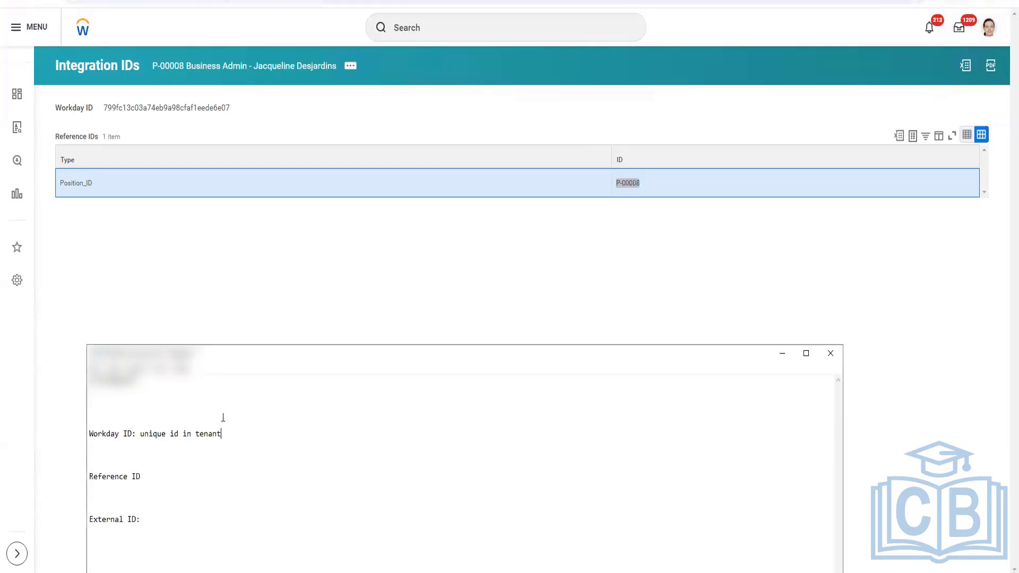
pyautogui.click(284, 321)
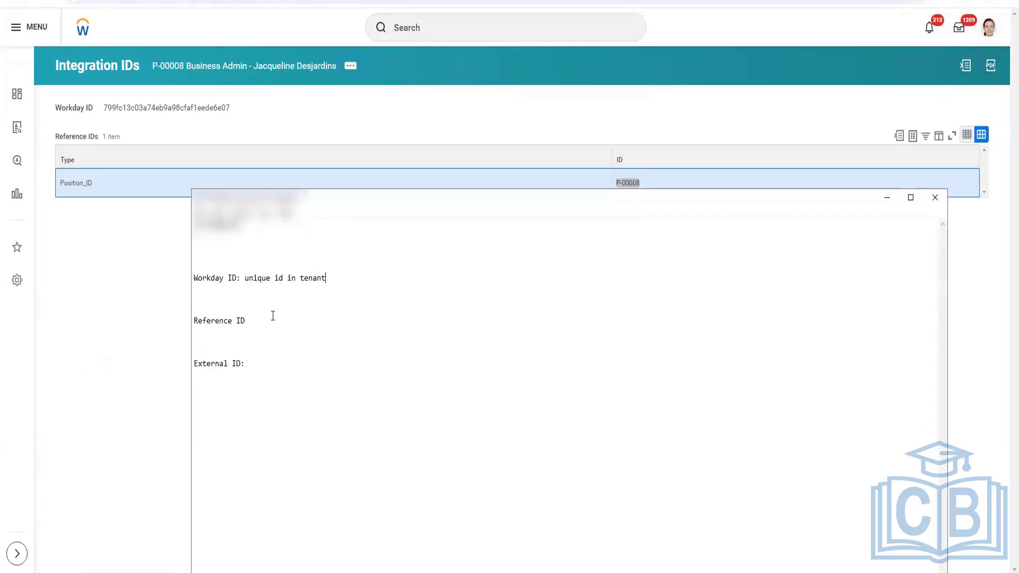
pyautogui.write(':')
pyautogui.moveTo(241, 277); pyautogui.dragTo(192, 279)
pyautogui.click(345, 278)
pyautogui.write('(WID)')
pyautogui.click(134, 370)
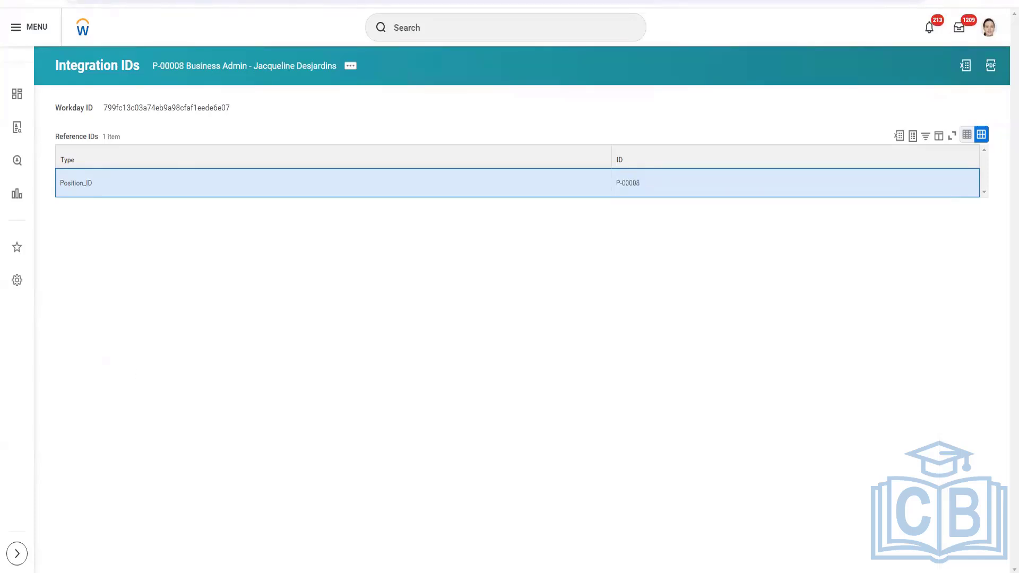
# Switch to the XSLT stylesheet file and examine its value-of lines
pyautogui.hotkey('alt', 'Tab')
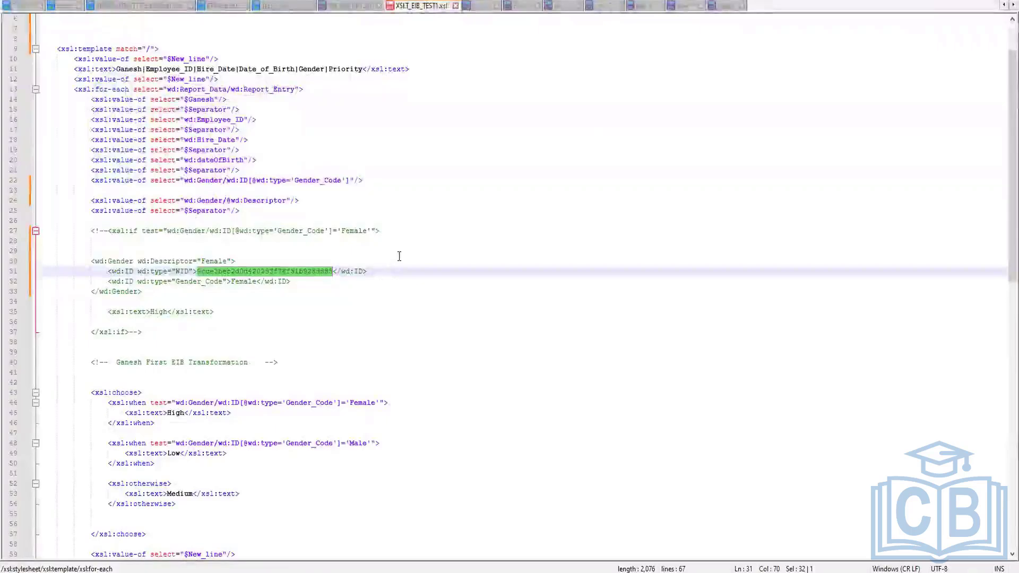
pyautogui.scroll(2, 399, 257)
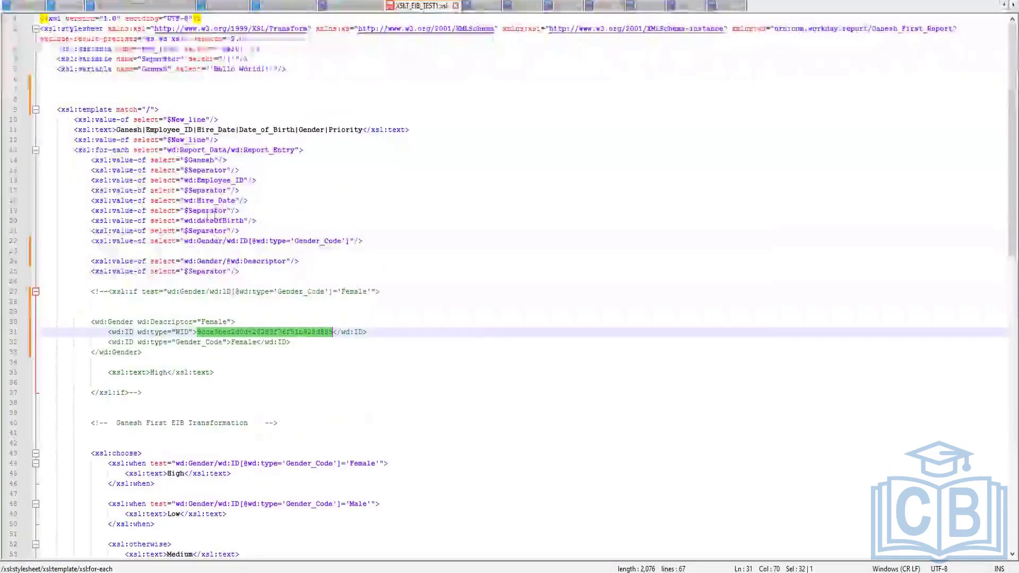
pyautogui.doubleClick(207, 220)
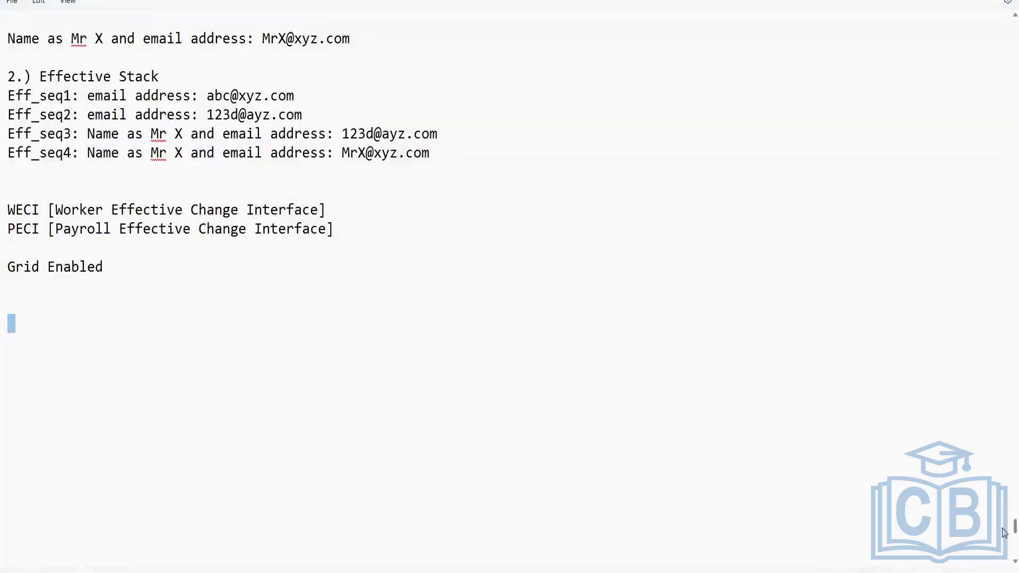
# In the notes, add a new heading '# EIB Inbound' below the XSLT heading
pyautogui.scroll(10, 1005, 400)
pyautogui.scroll(15, 1004, 400)
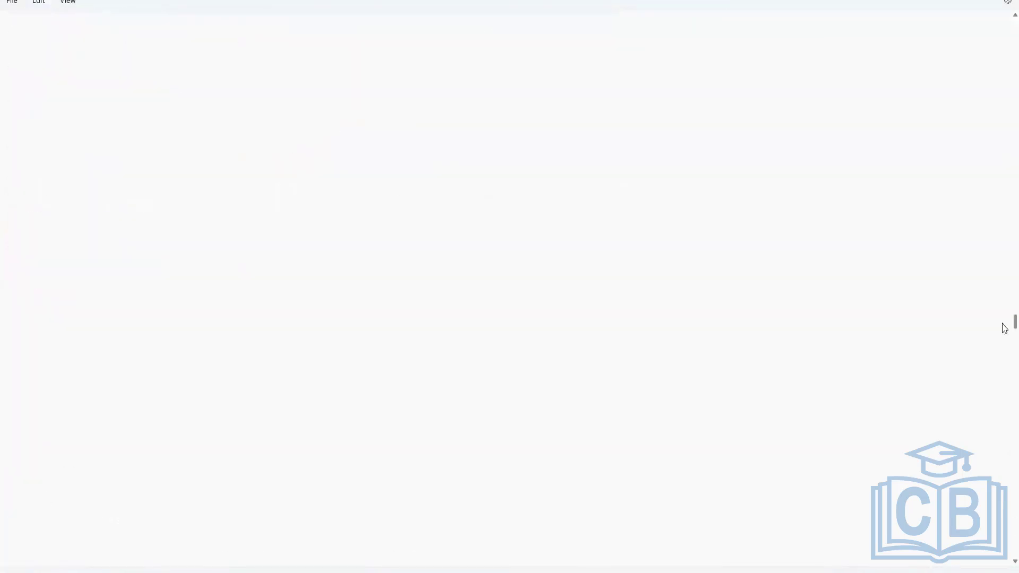
pyautogui.scroll(-15, 1005, 313)
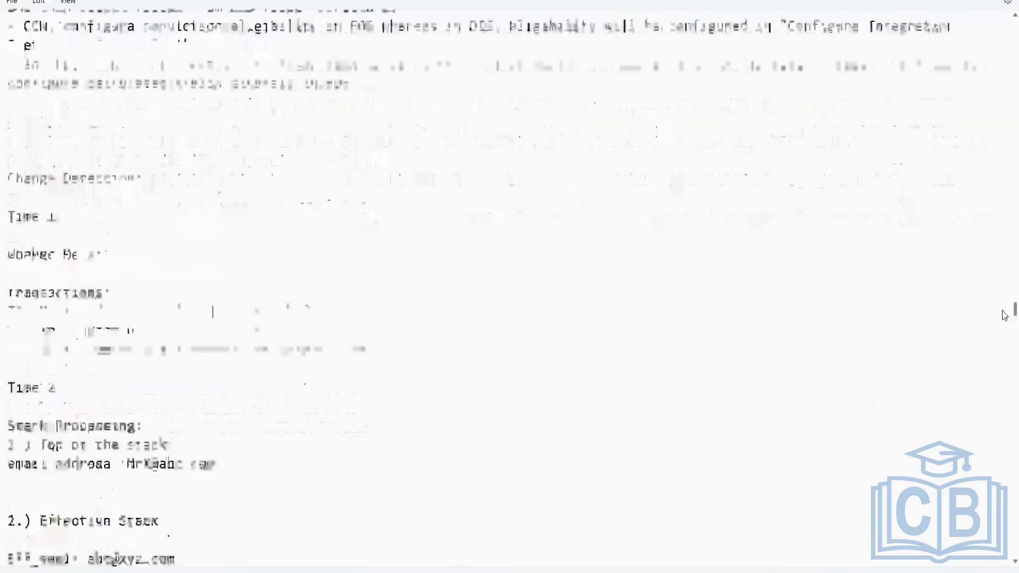
pyautogui.scroll(-2, 1004, 325)
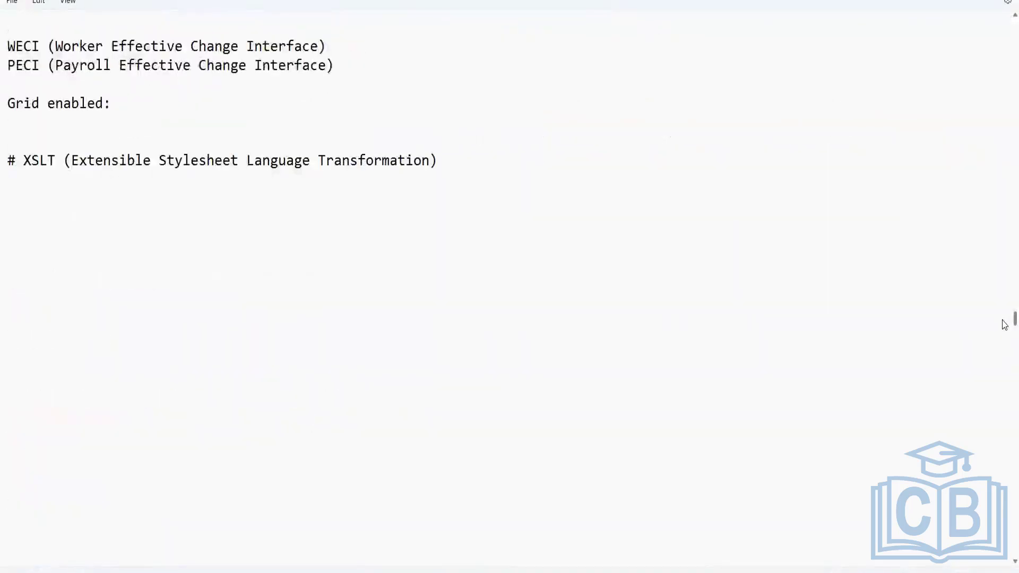
pyautogui.scroll(3, 1005, 325)
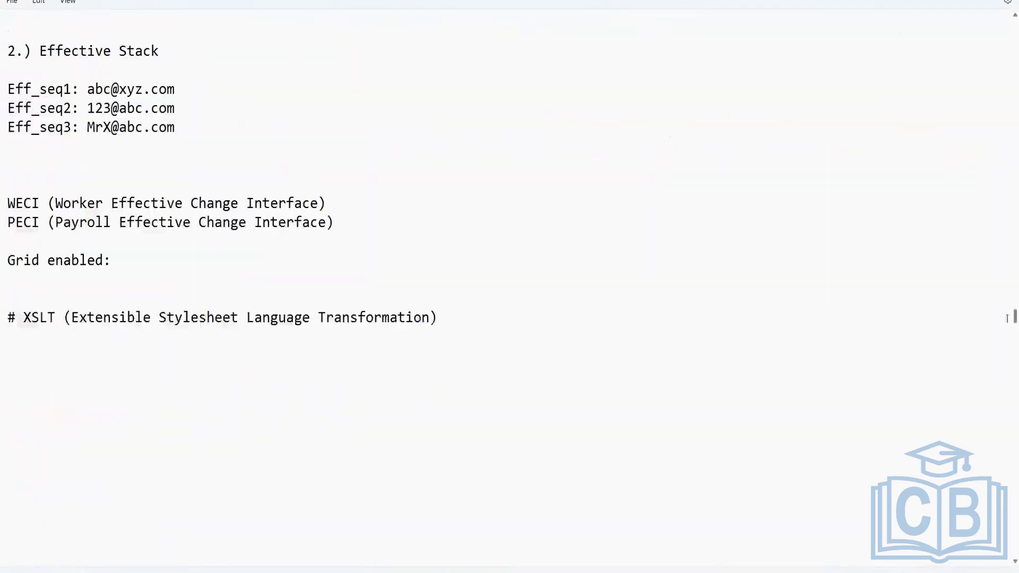
pyautogui.click(515, 319)
pyautogui.press('Return')
pyautogui.press('Return')
pyautogui.press('Return')
pyautogui.write('# EIB Inbound')
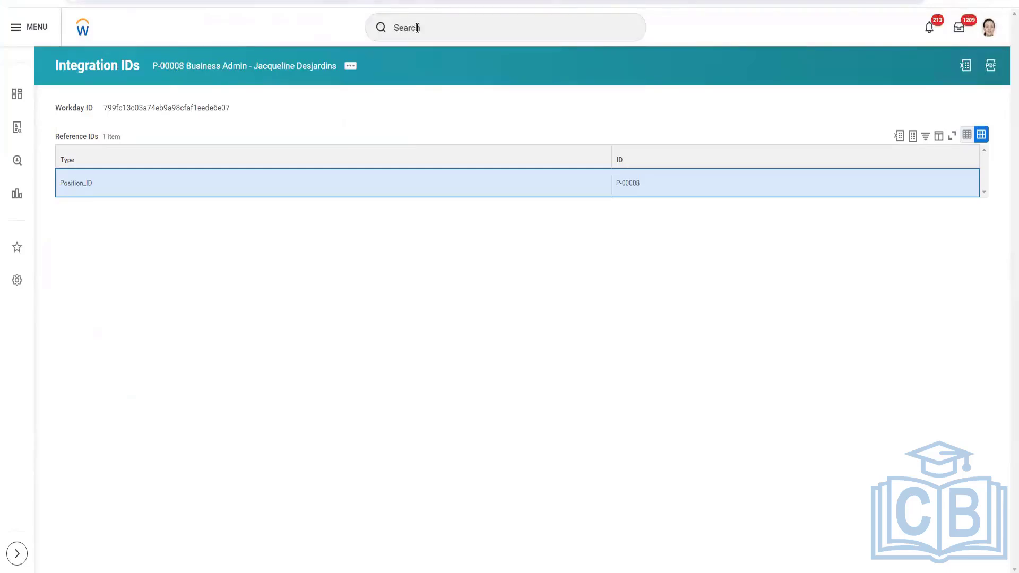
# Search Workday for 'test' and open the worker test emp 1
pyautogui.click(417, 29)
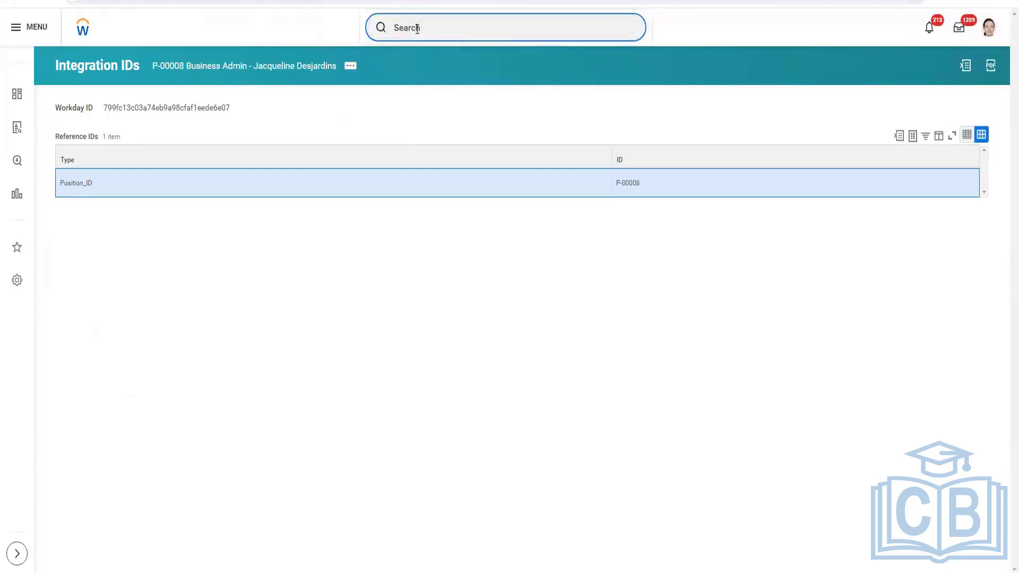
pyautogui.write('test')
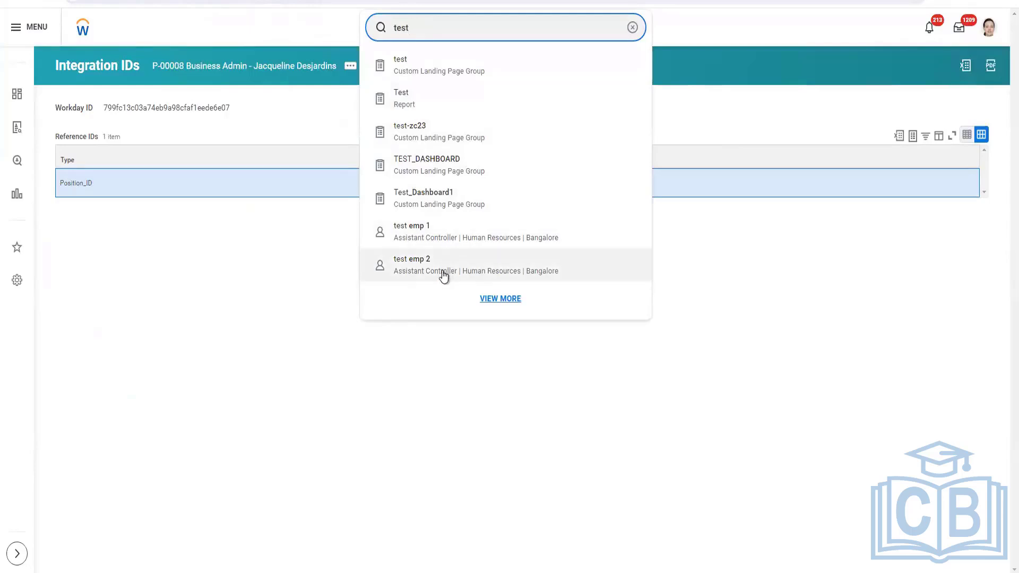
pyautogui.click(441, 241)
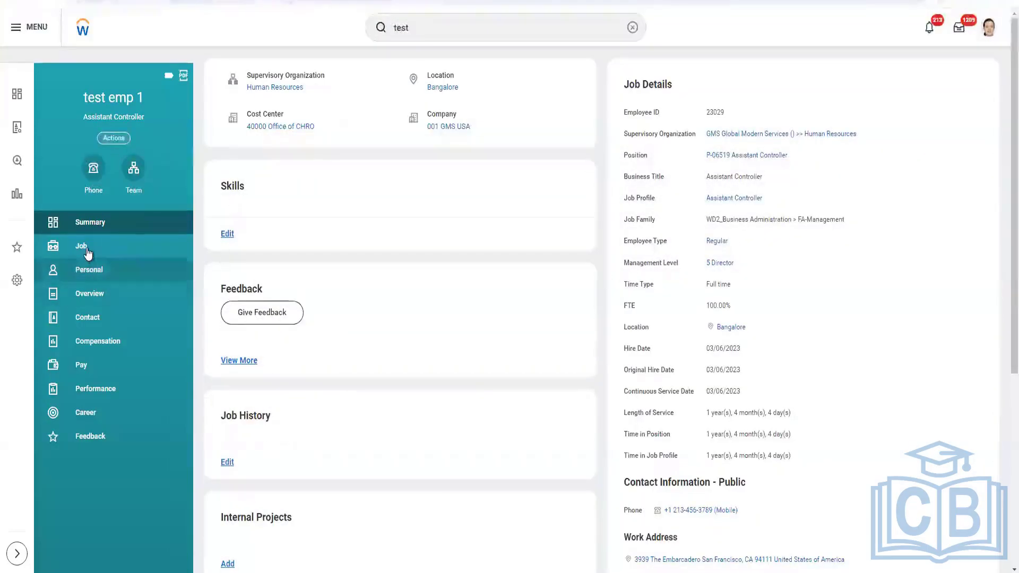
# Open the worker's Job section and display the Job History tab
pyautogui.click(87, 251)
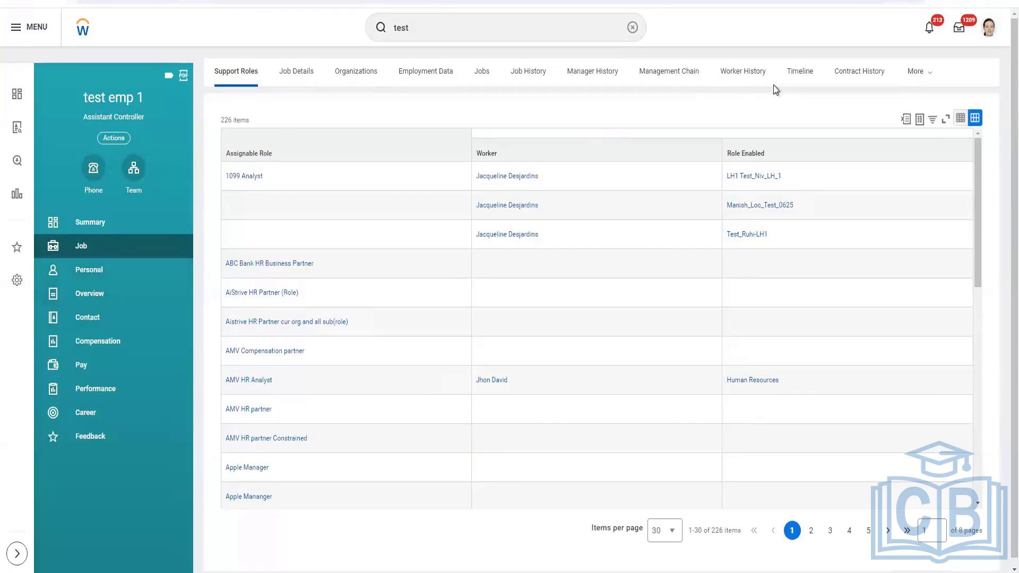
pyautogui.click(939, 75)
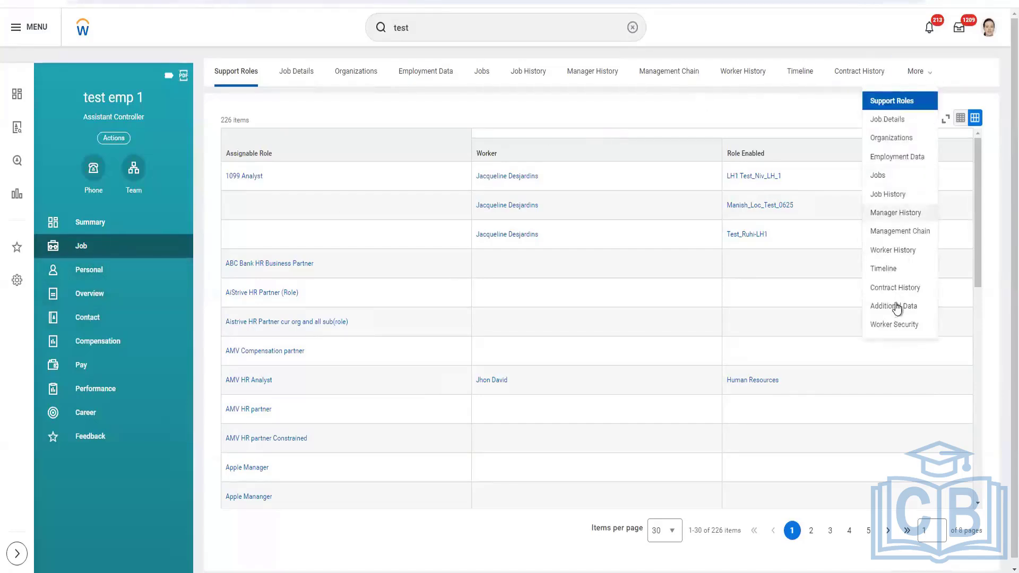
pyautogui.click(889, 196)
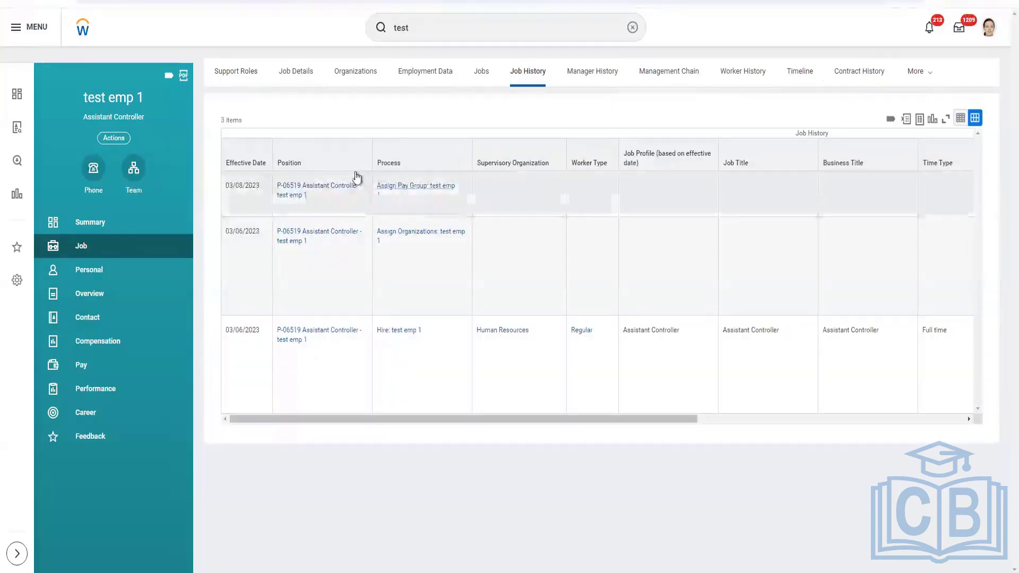
# Open the Worker History tab and scroll through the listed business processes
pyautogui.click(726, 72)
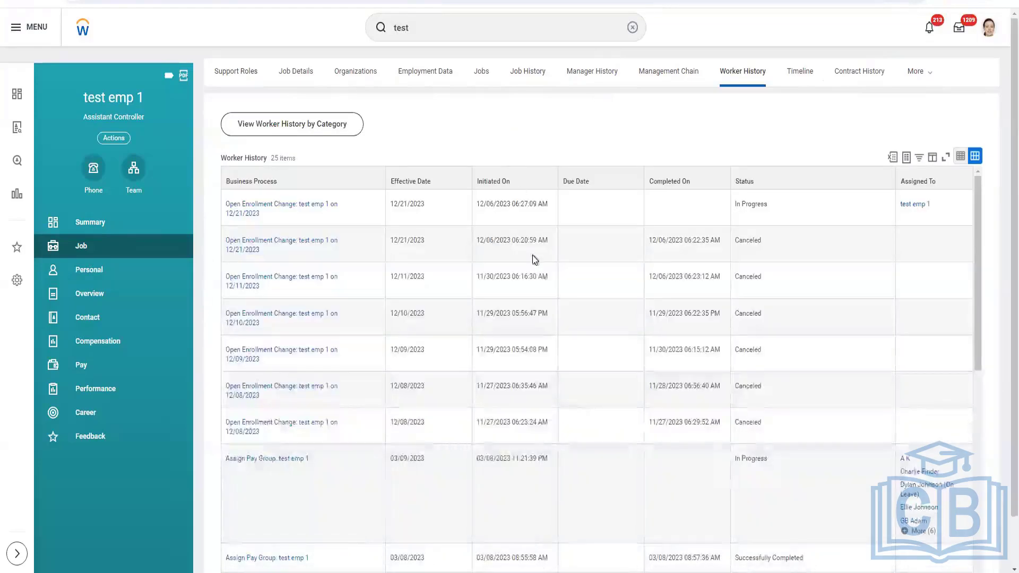
pyautogui.scroll(-1, 582, 166)
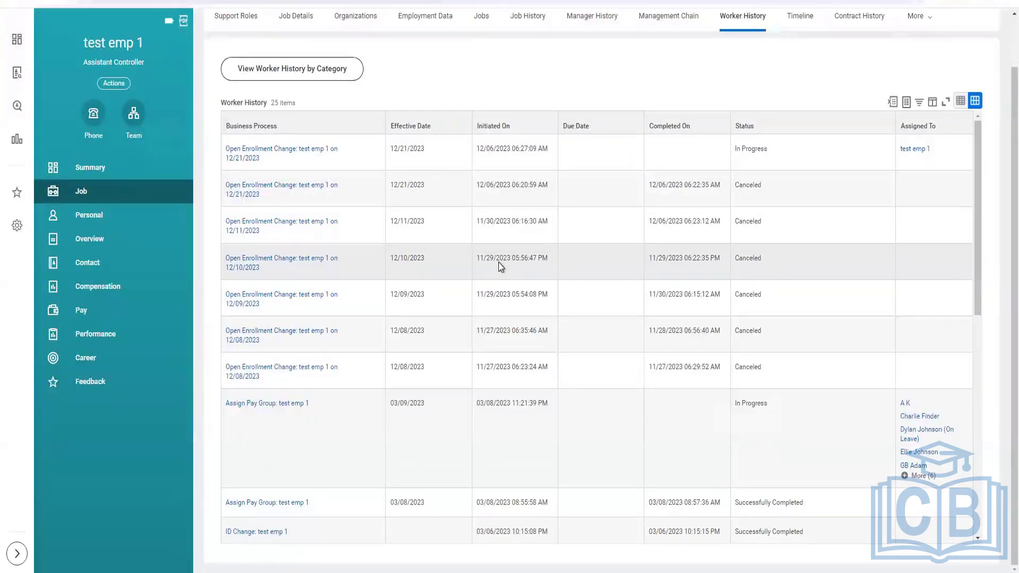
pyautogui.scroll(-3, 498, 262)
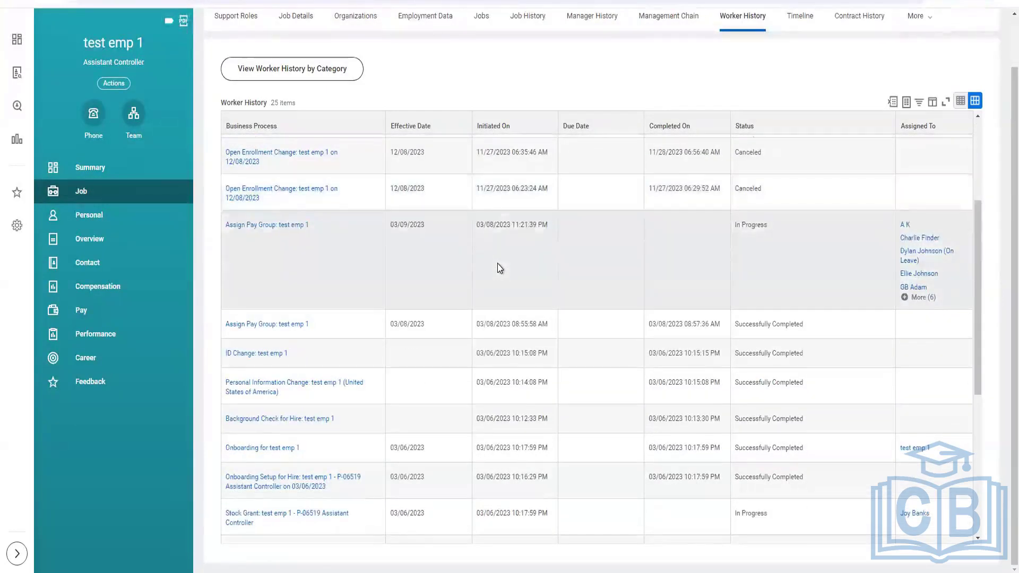
# Search Workday for 'create EIB' and open the Create EIB task
pyautogui.scroll(2, 498, 263)
pyautogui.scroll(2, 497, 263)
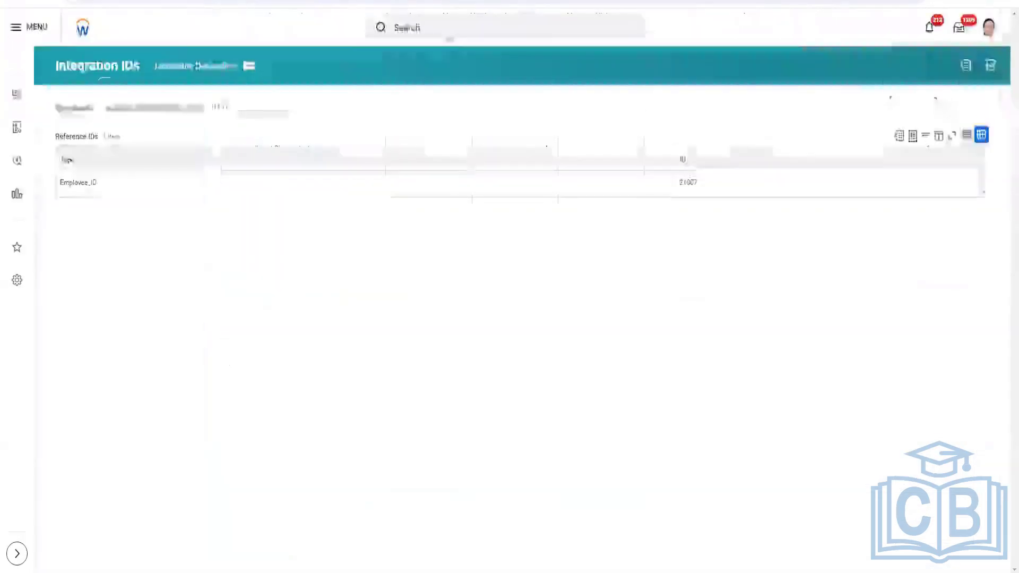
pyautogui.click(454, 30)
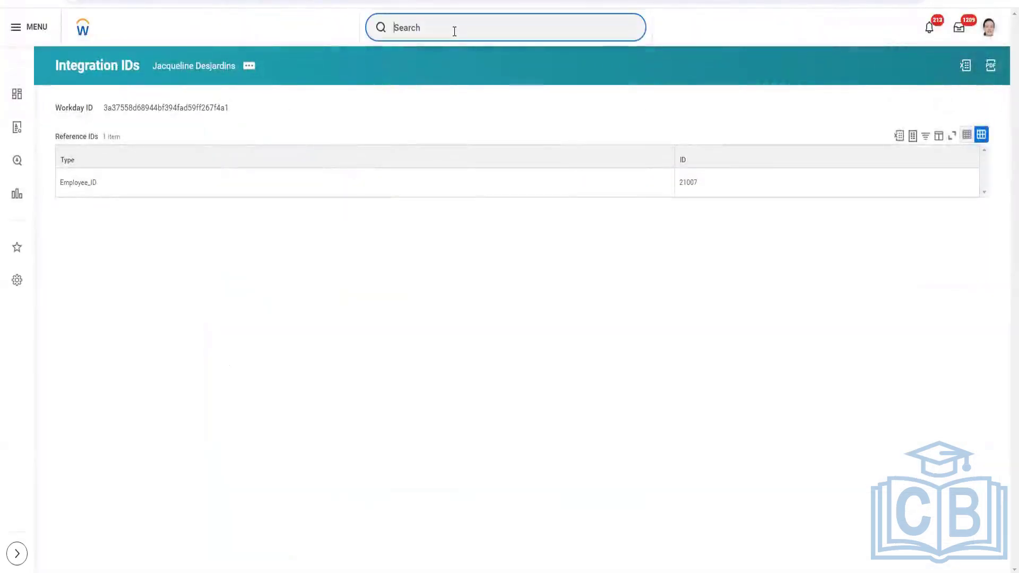
pyautogui.write('crea')
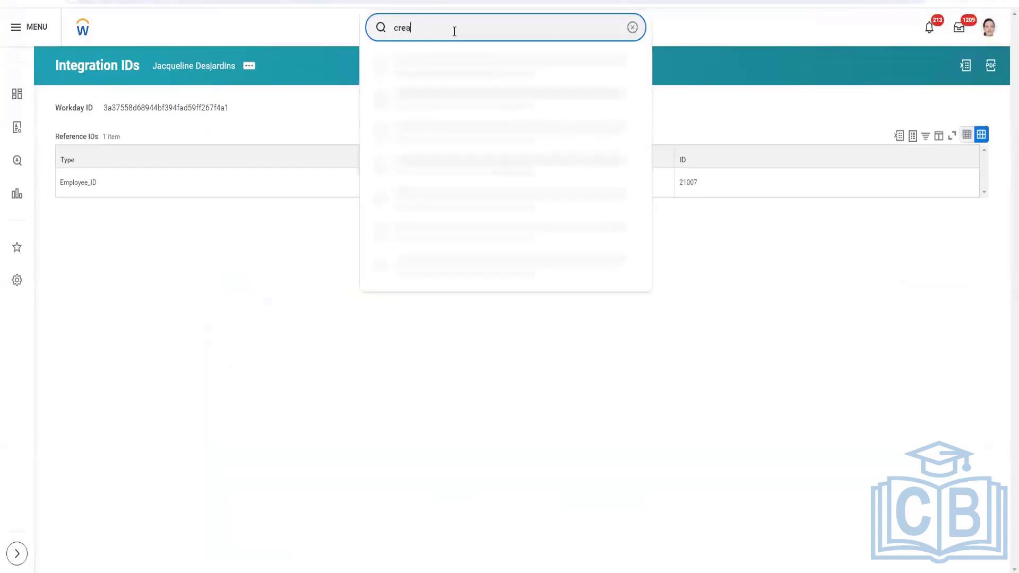
pyautogui.write('te EIB')
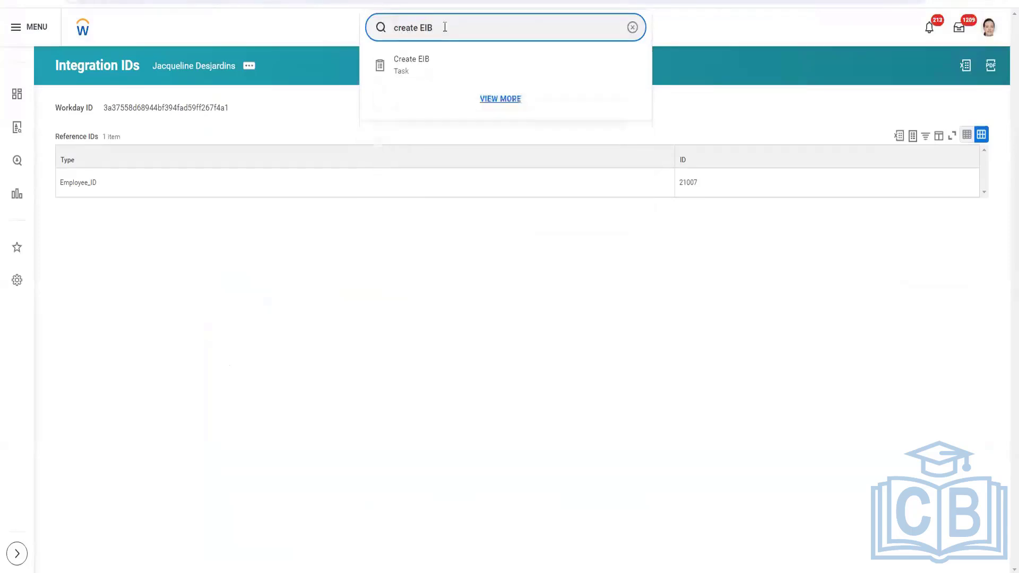
pyautogui.click(428, 69)
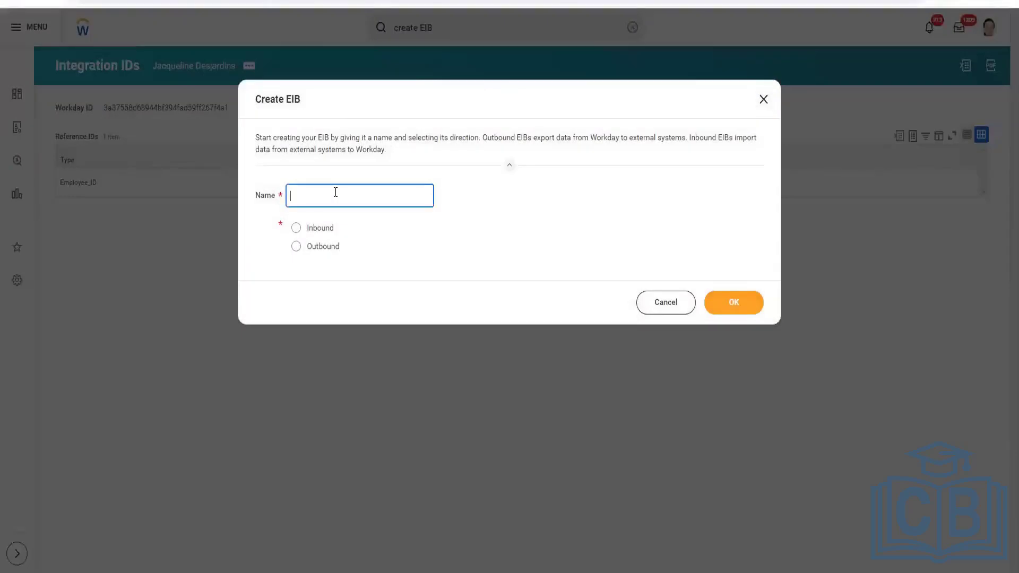
# Create an Inbound EIB named 'INT_EIB_Inbound_' followed by the user's first name
pyautogui.write('INT')
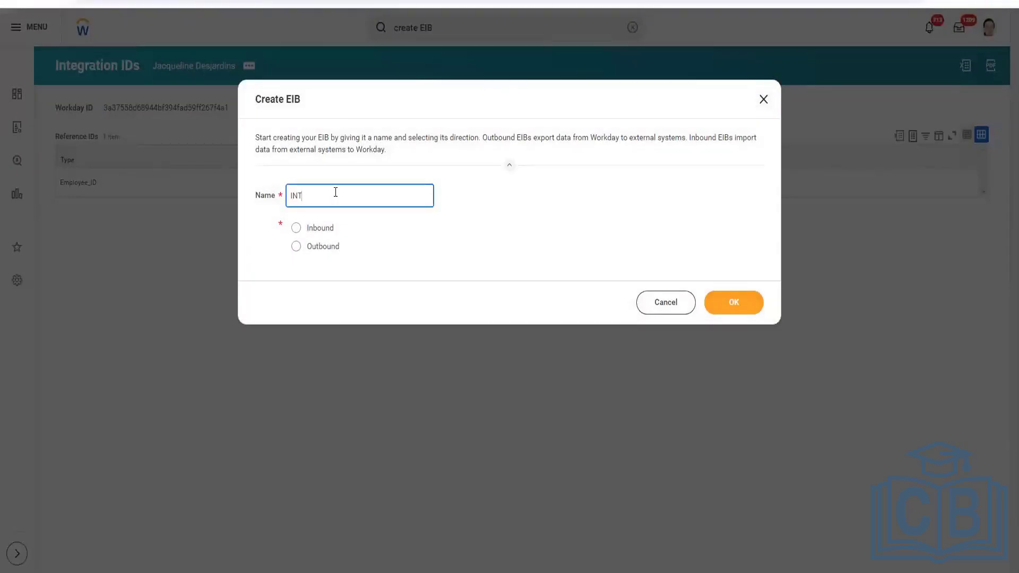
pyautogui.write('_EIB_Inbound_Ganesh')
pyautogui.click(320, 230)
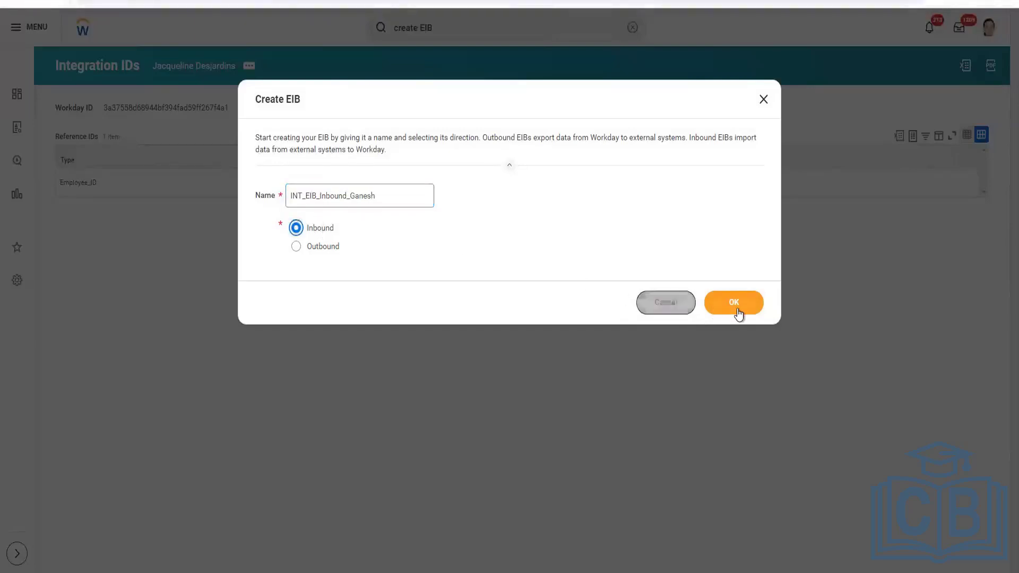
pyautogui.click(727, 305)
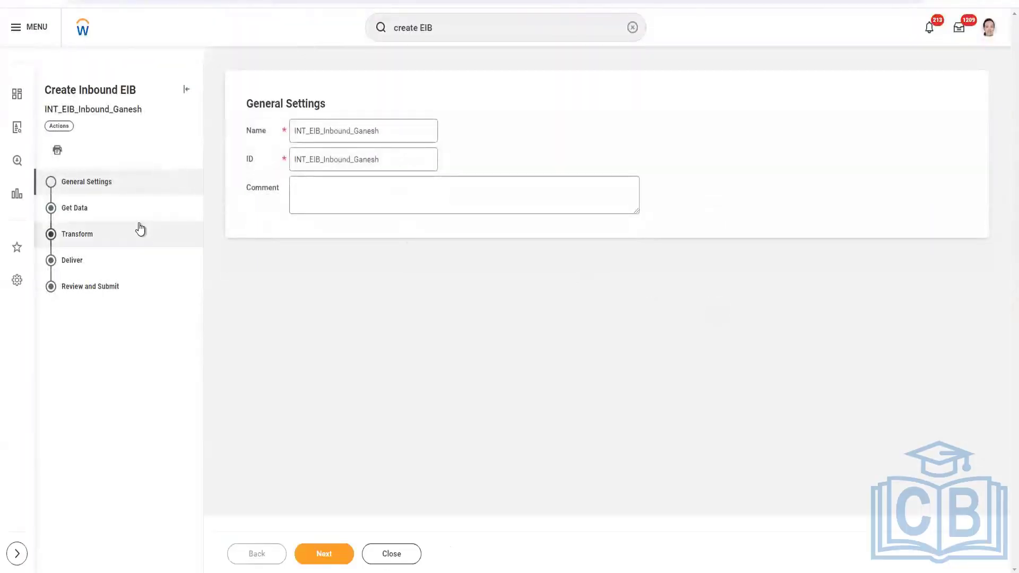
# On the Get Data step, review the retrieval method and file type options, keeping Attach File at Launch
pyautogui.click(109, 215)
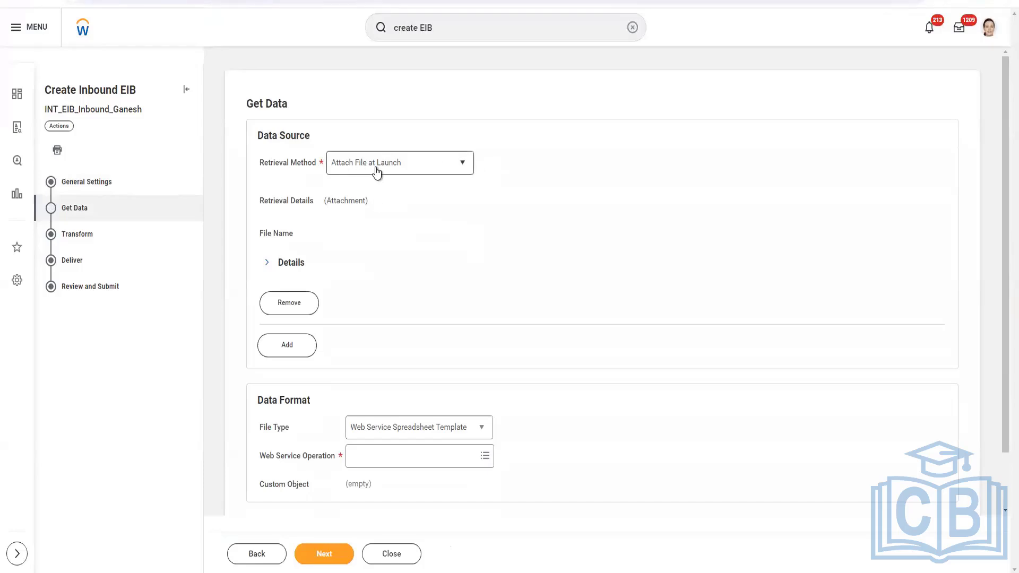
pyautogui.click(467, 166)
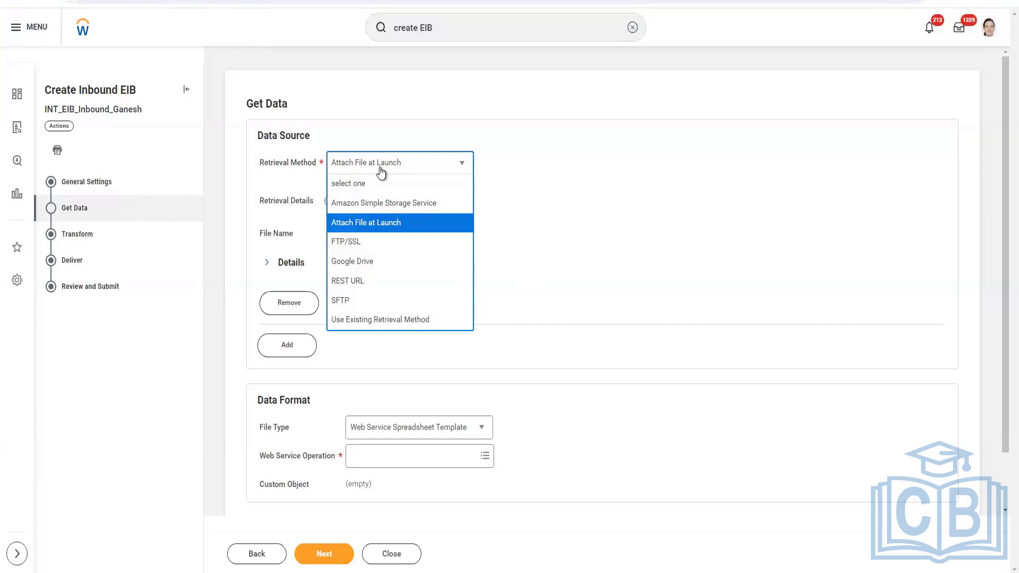
pyautogui.click(576, 222)
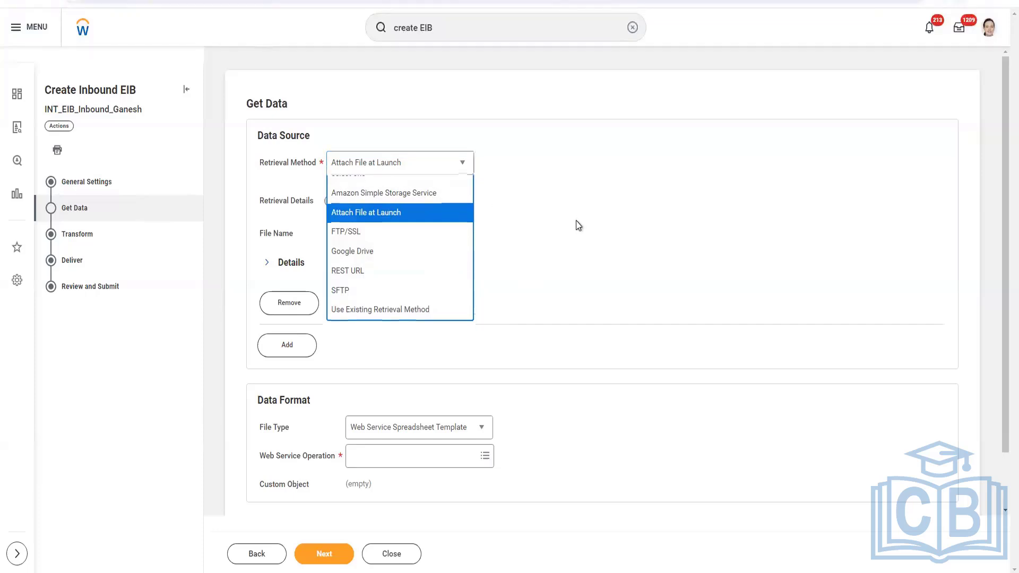
pyautogui.click(445, 167)
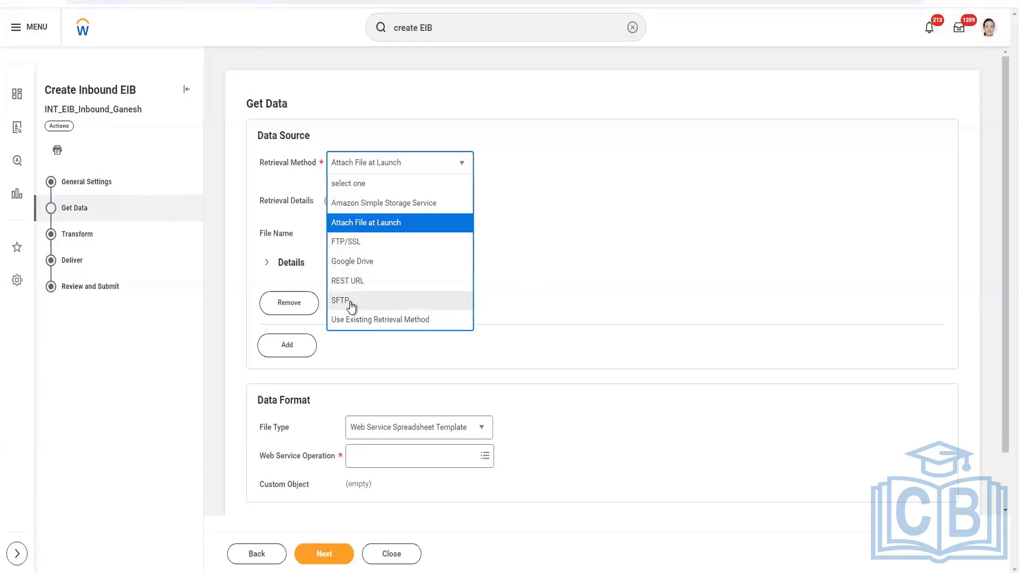
pyautogui.click(533, 266)
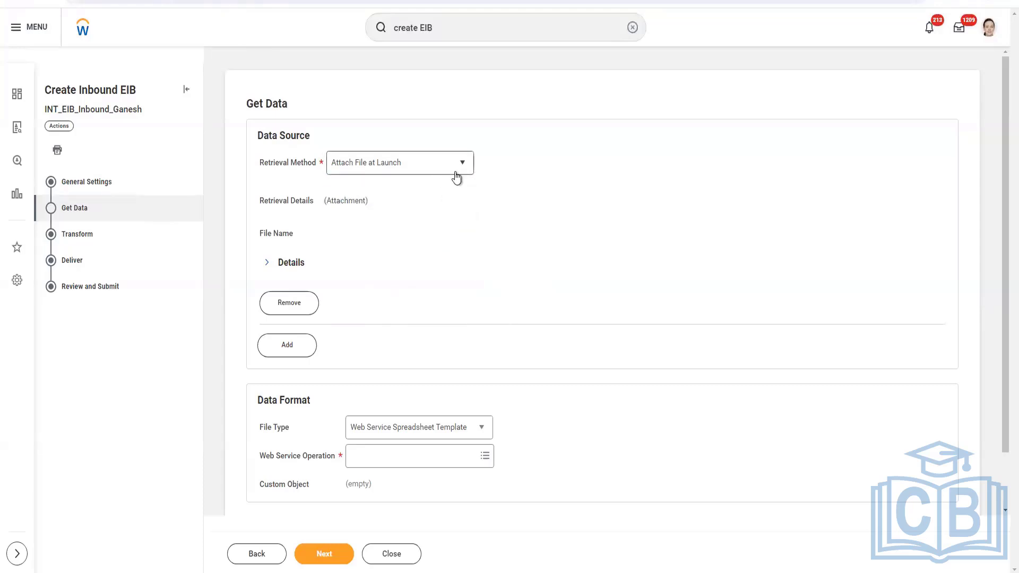
pyautogui.scroll(-1, 515, 212)
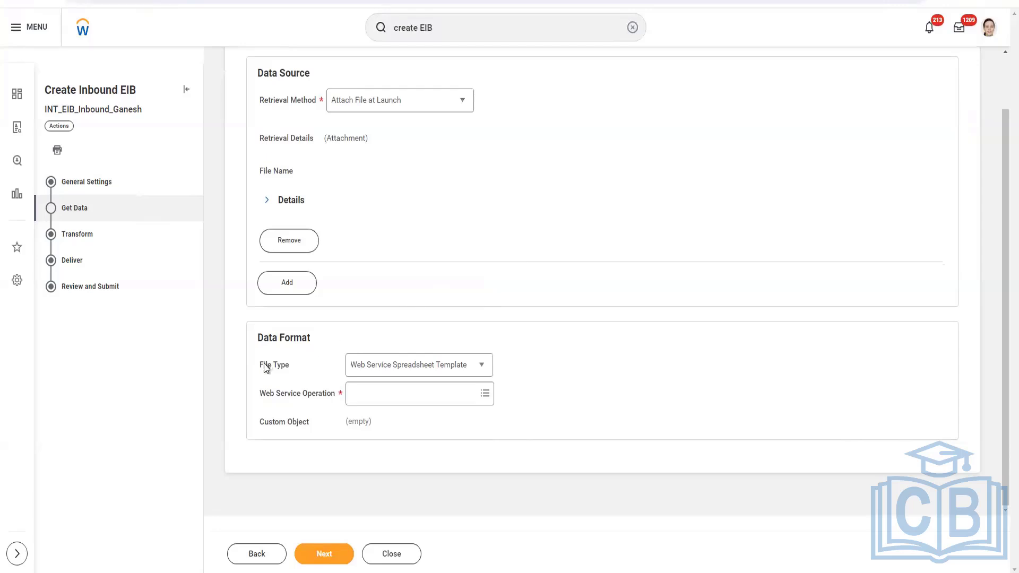
pyautogui.click(483, 370)
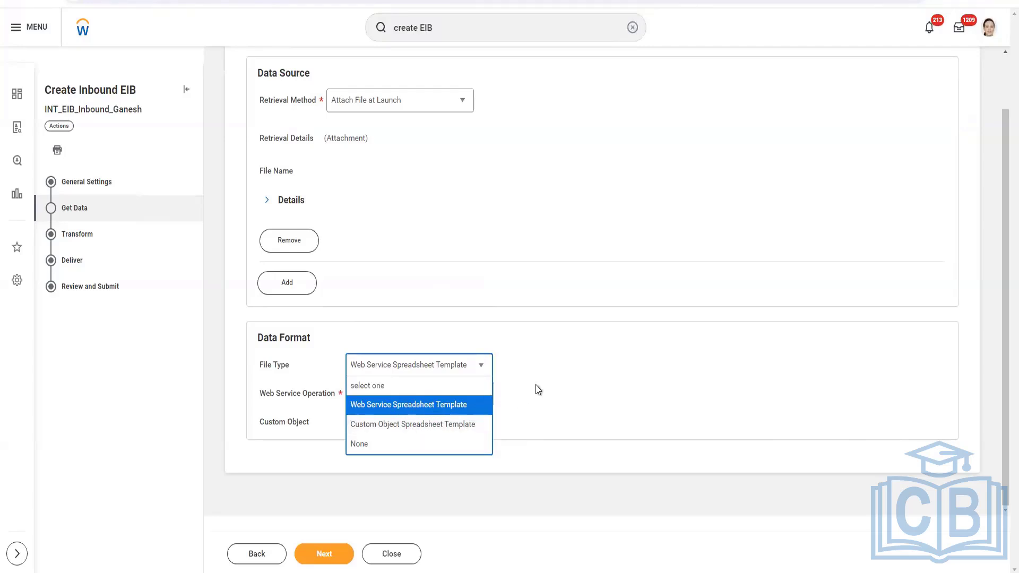
# In the notes, add the line 'To update data in WD => Web Service' and minimize the notes window
pyautogui.click(364, 572)
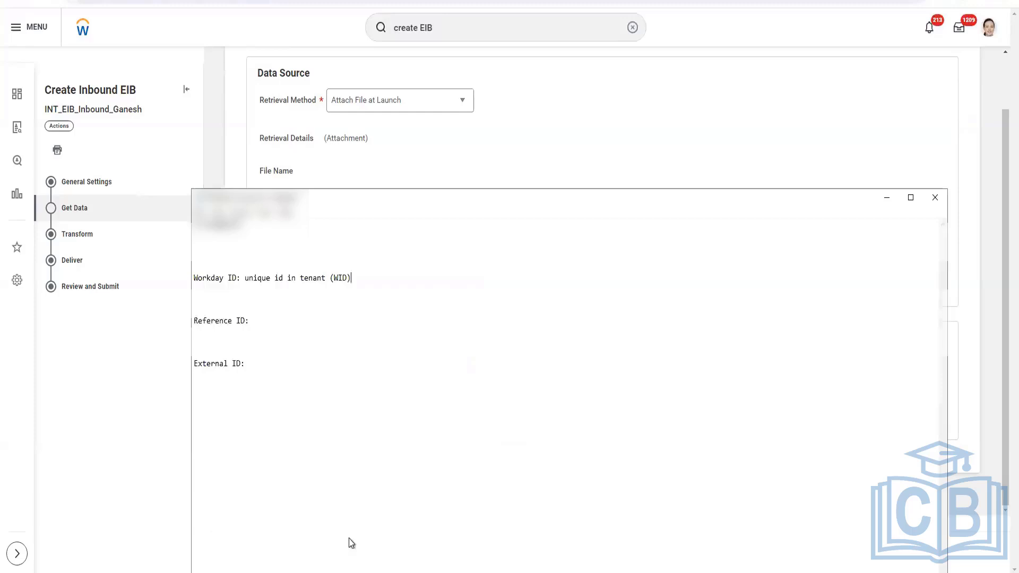
pyautogui.click(334, 370)
pyautogui.press('Return')
pyautogui.write('To update')
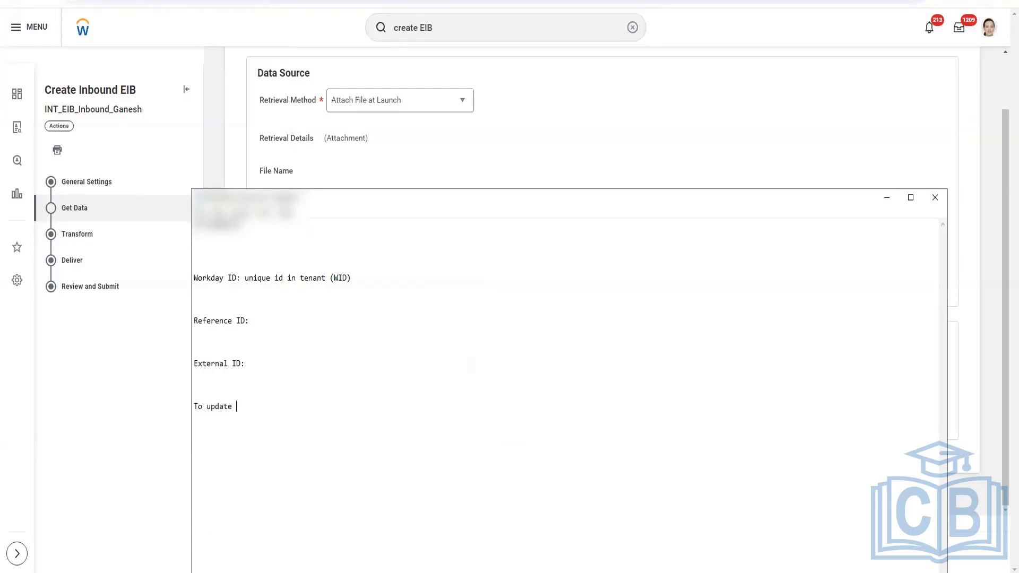
pyautogui.write(' data in W')
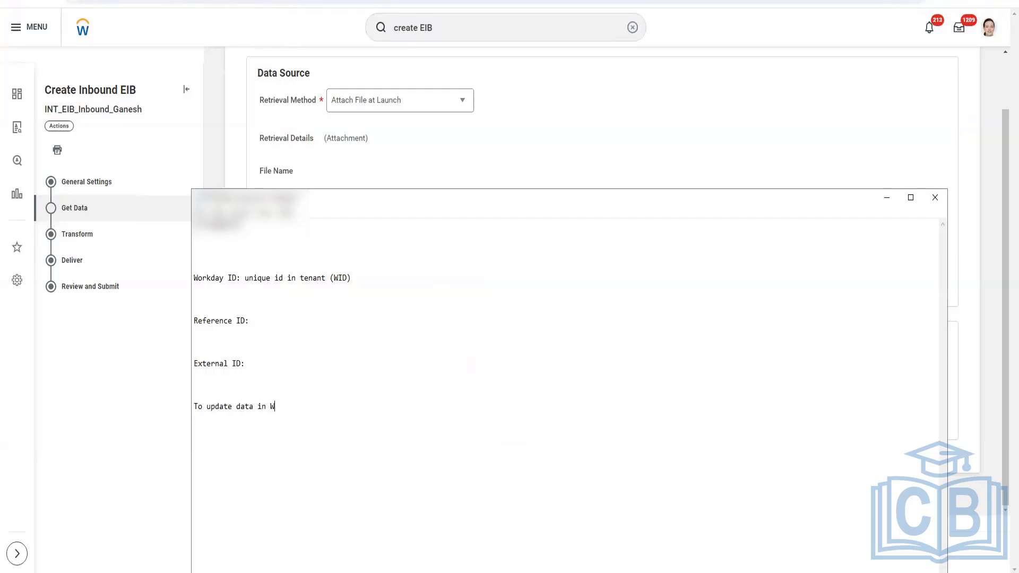
pyautogui.write('D => Web Service')
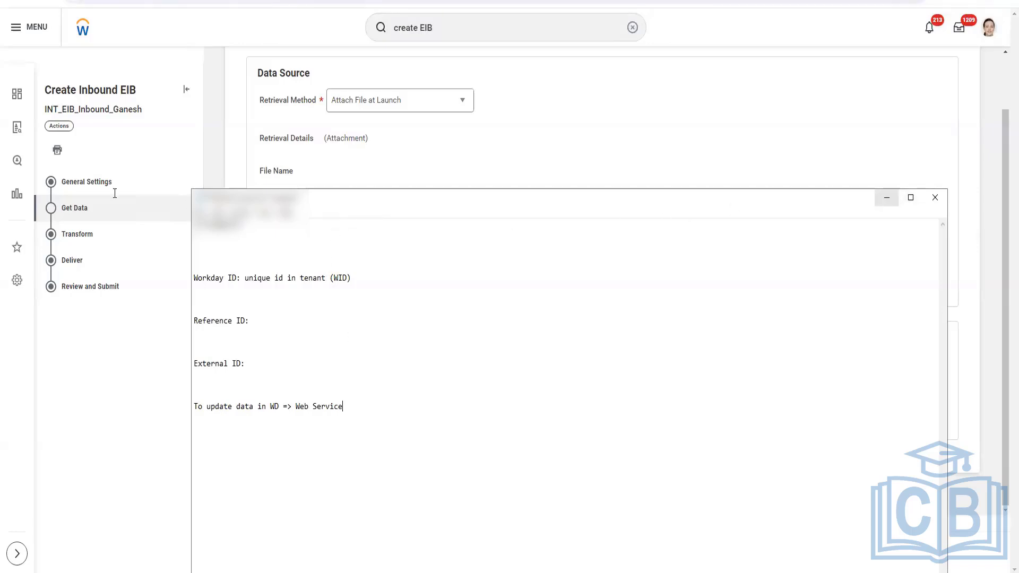
pyautogui.click(886, 198)
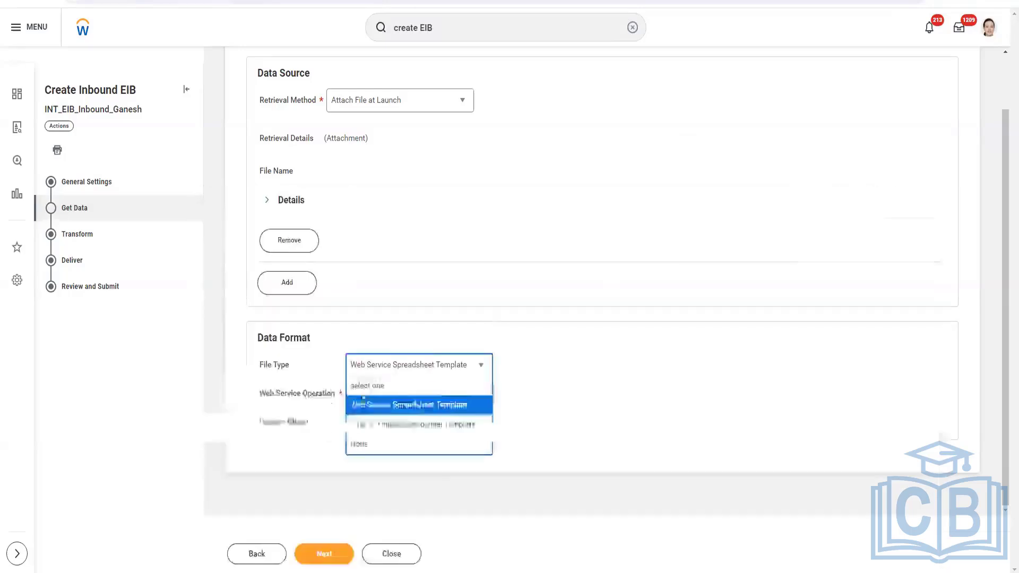
# Keep Web Service Spreadsheet Template as file type and set the Web Service Operation to Terminate Employee (Web Service)
pyautogui.click(431, 406)
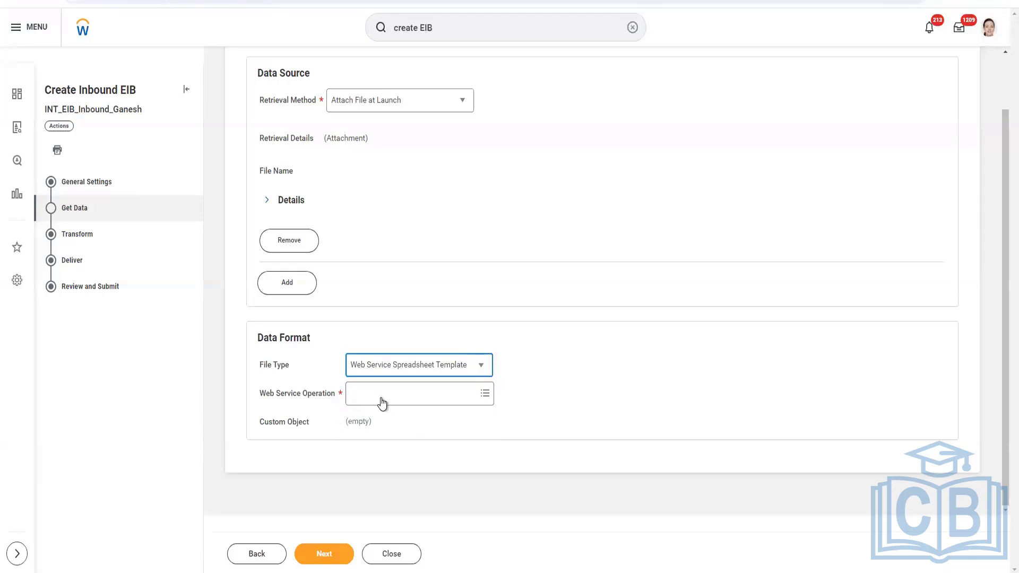
pyautogui.click(409, 392)
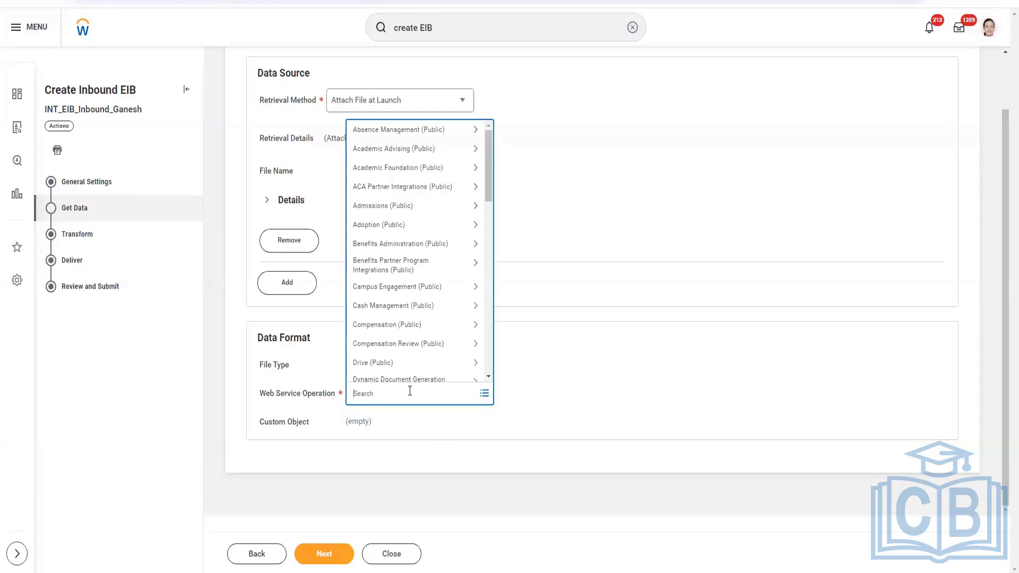
pyautogui.write('termin')
pyautogui.press('Return')
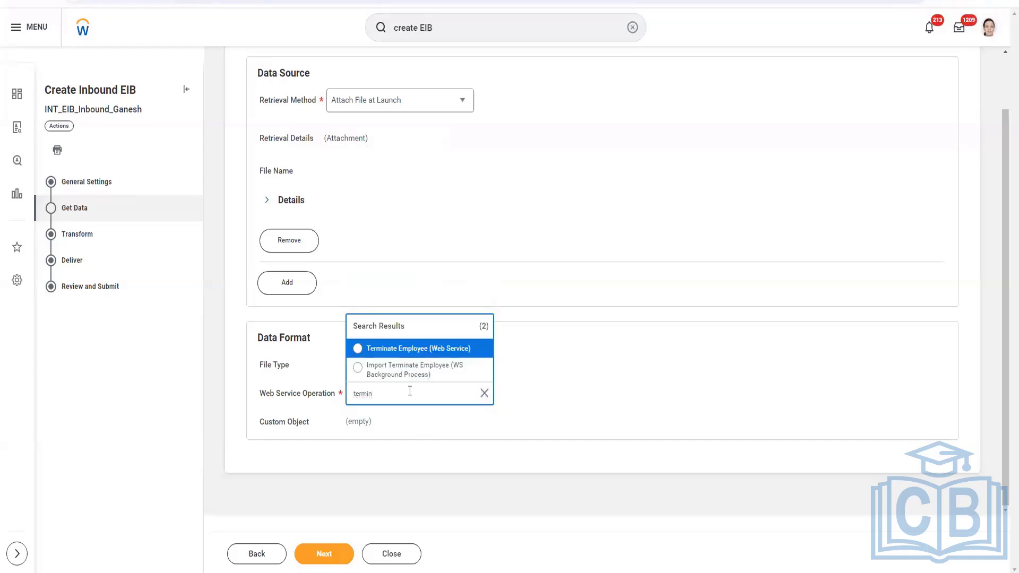
pyautogui.click(413, 347)
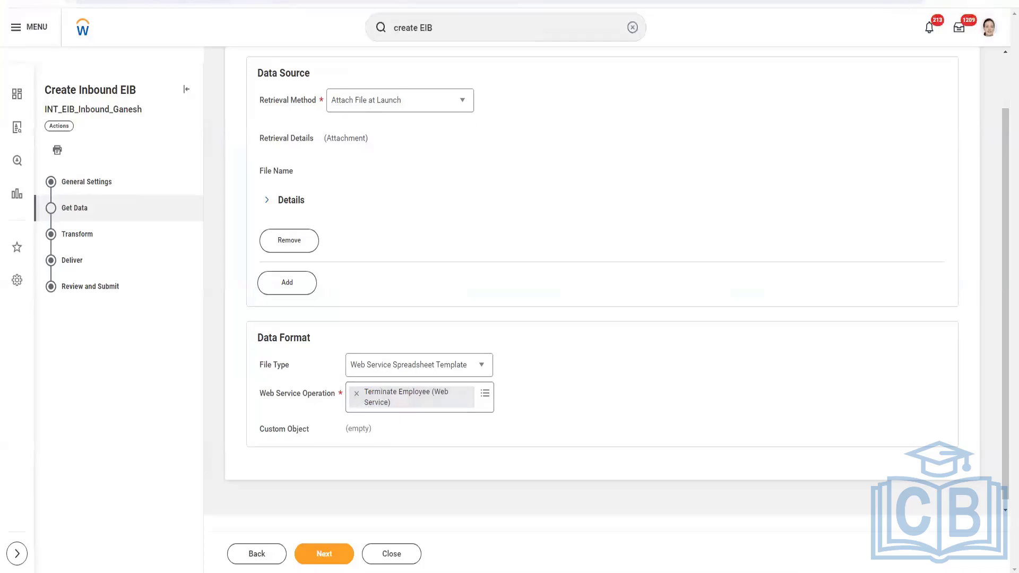
# In a new browser tab, search Google for 'workday web services' and open the Workday Web Services Directory
pyautogui.hotkey('ctrl', 't')
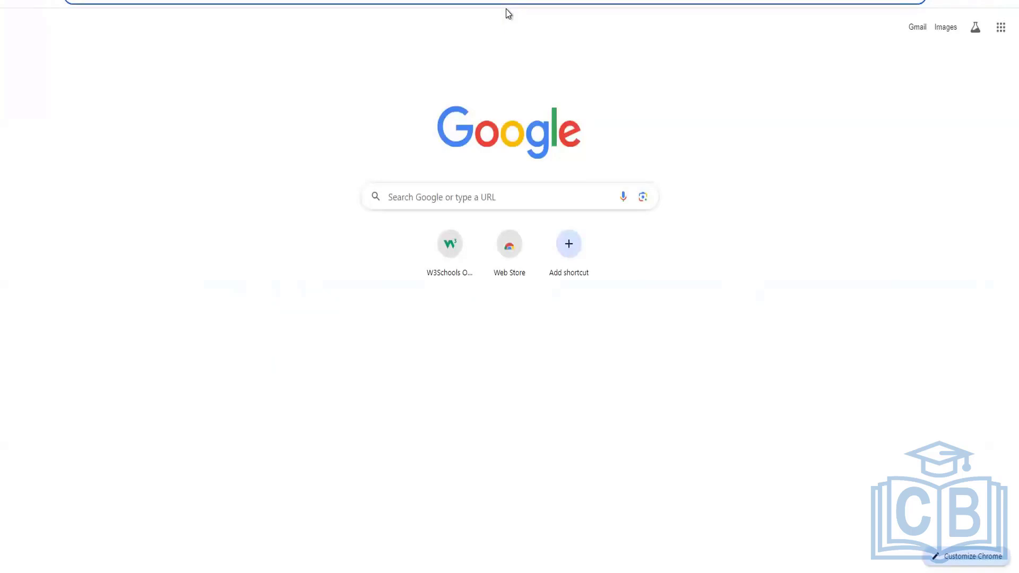
pyautogui.write('workday')
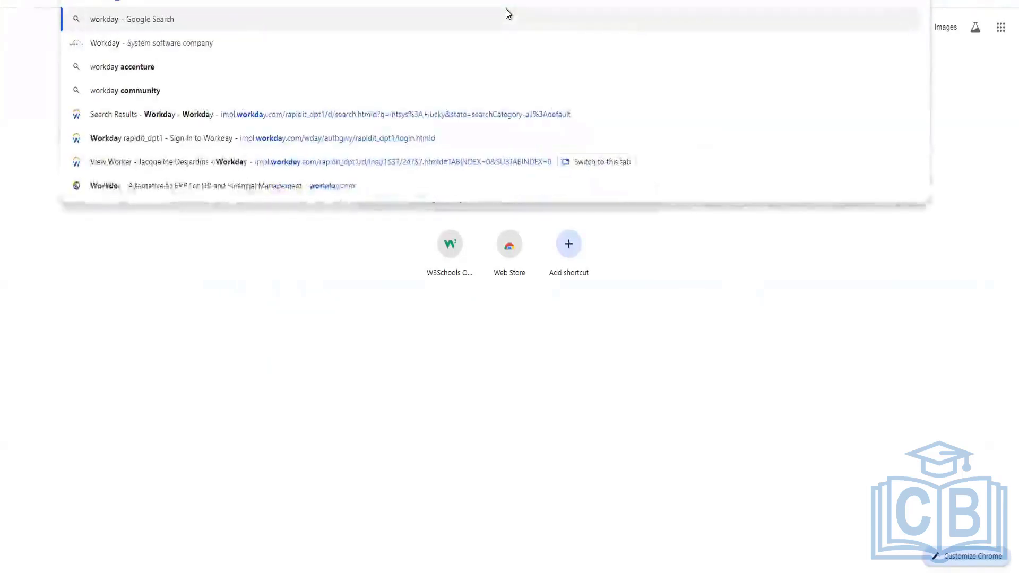
pyautogui.write(' web ser')
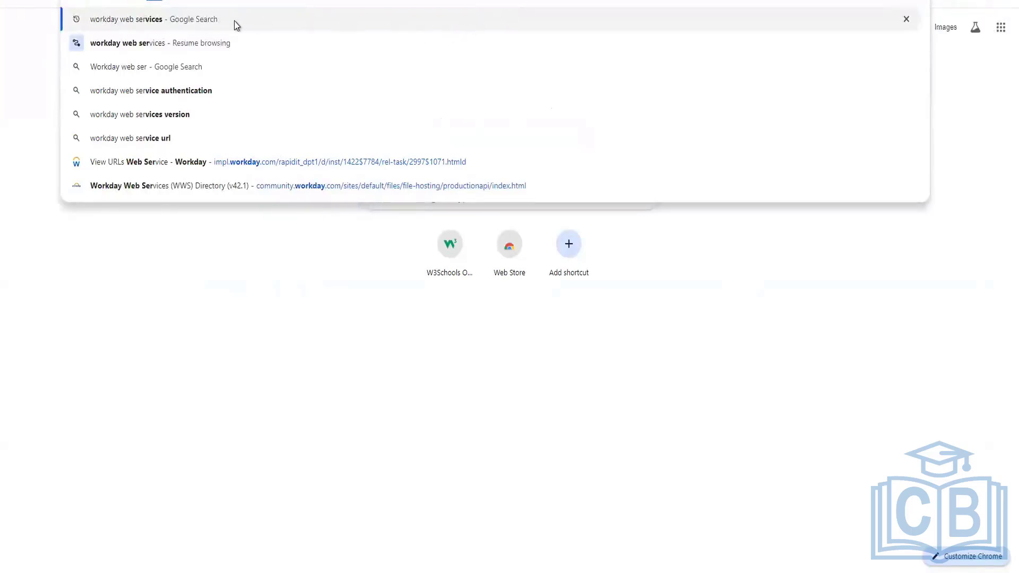
pyautogui.click(193, 23)
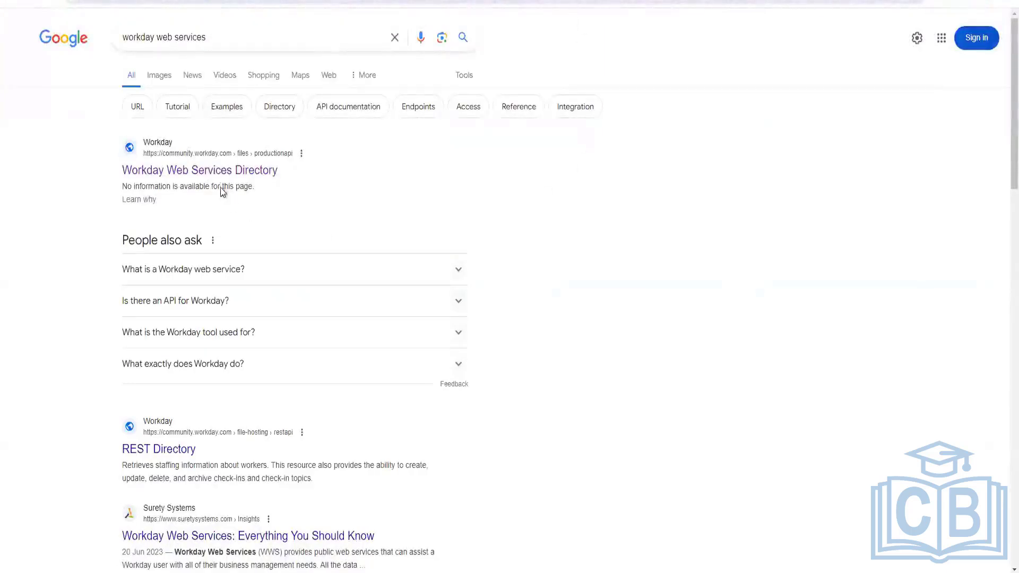
pyautogui.click(220, 172)
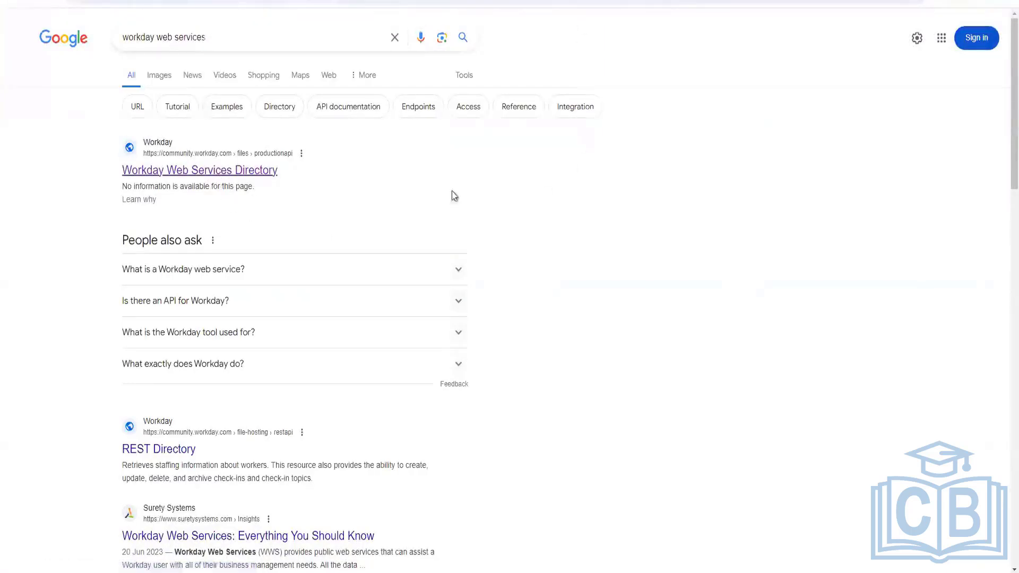
# Open the Staffing web service in the directory and browse its operations
pyautogui.scroll(-2, 100, 325)
pyautogui.scroll(-20, 99, 326)
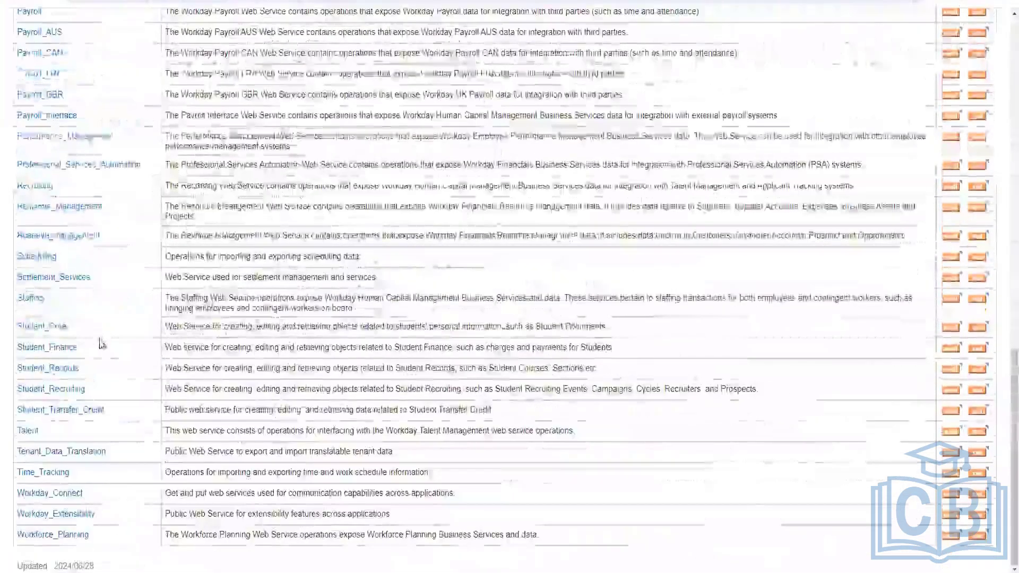
pyautogui.scroll(2, 79, 372)
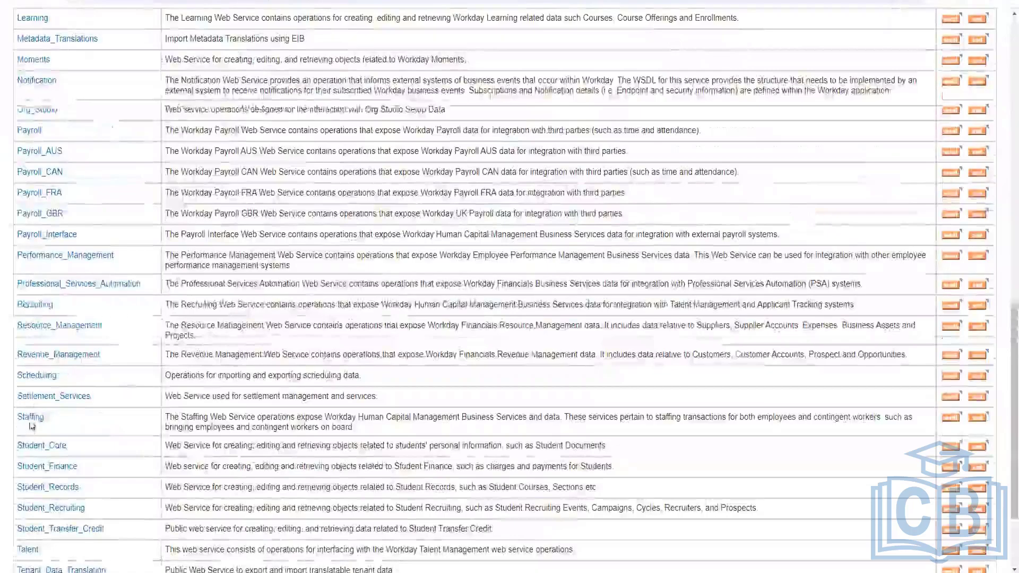
pyautogui.click(36, 418)
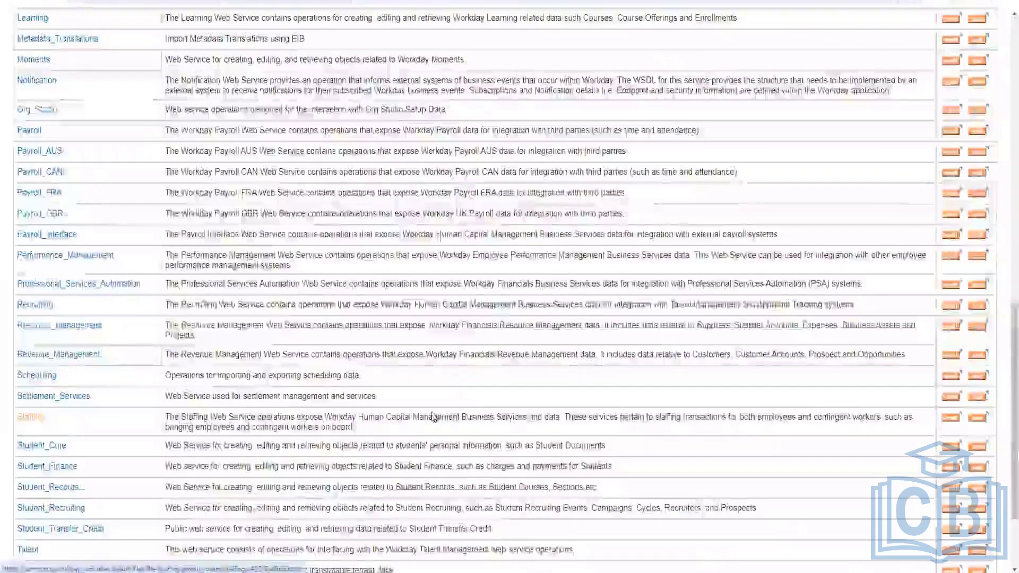
pyautogui.scroll(-5, 79, 467)
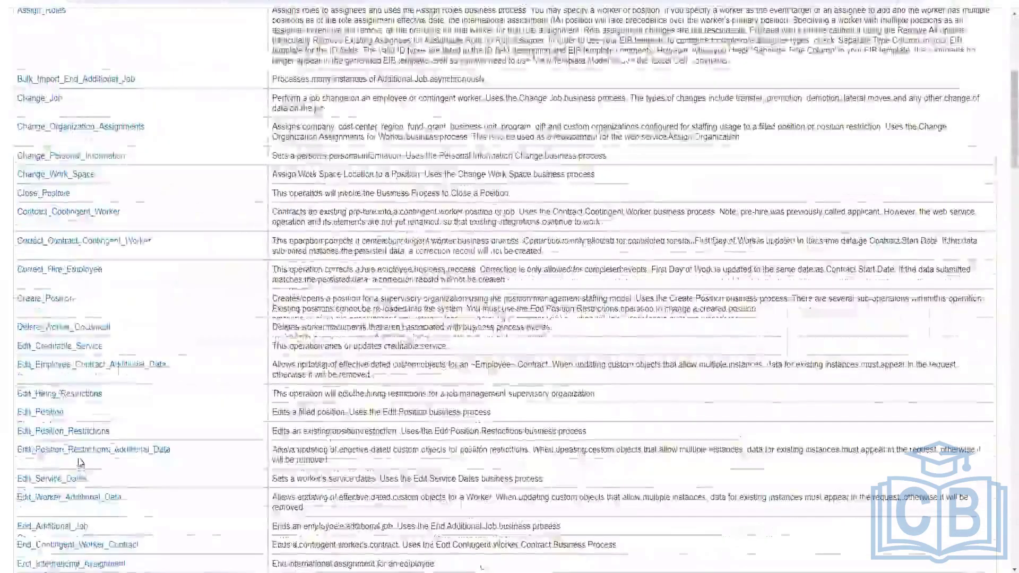
# Return to the directory and open the Learning web service to browse its operations
pyautogui.scroll(-15, 78, 464)
pyautogui.scroll(-10, 84, 458)
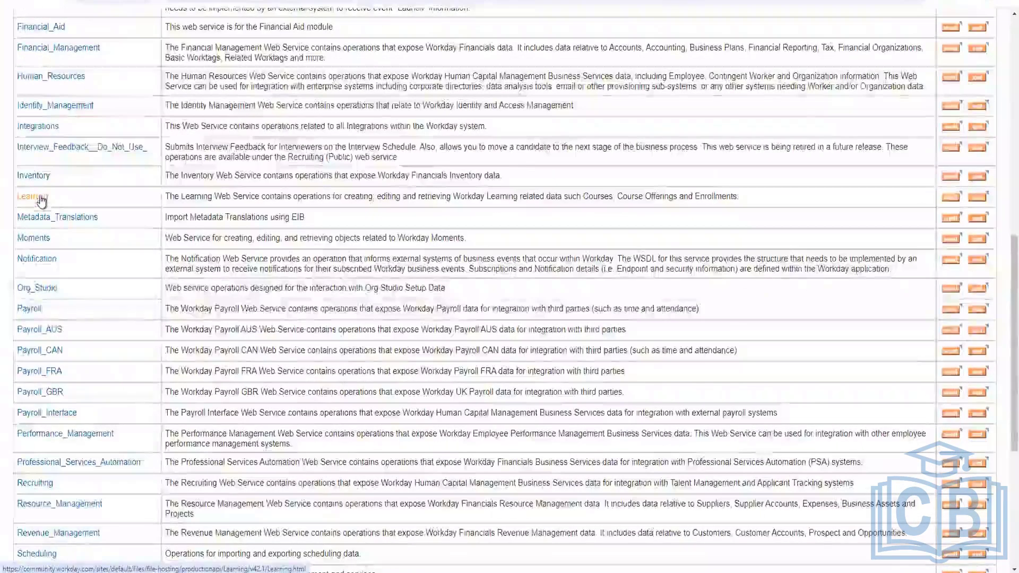
pyautogui.click(43, 205)
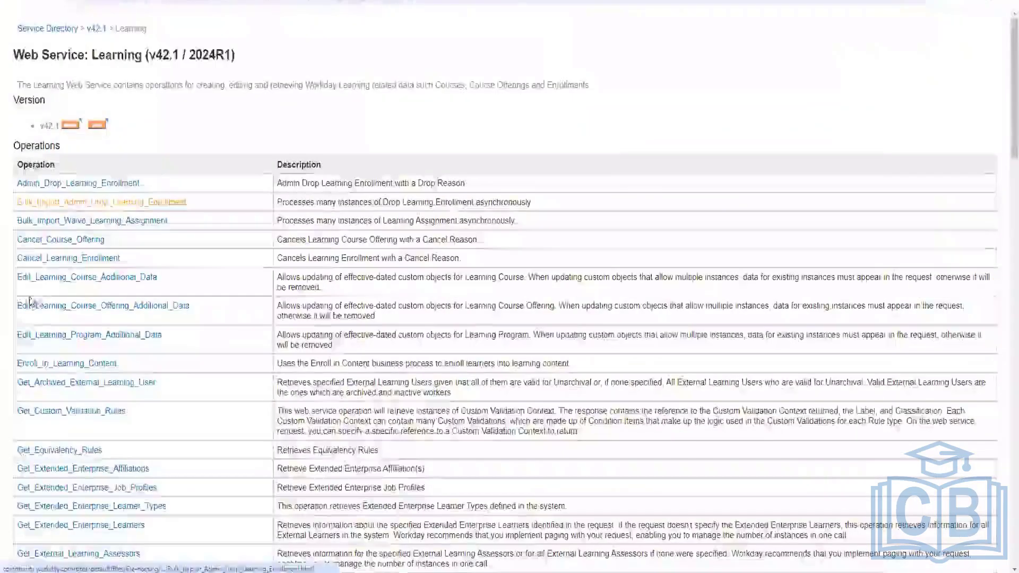
pyautogui.scroll(-10, 100, 326)
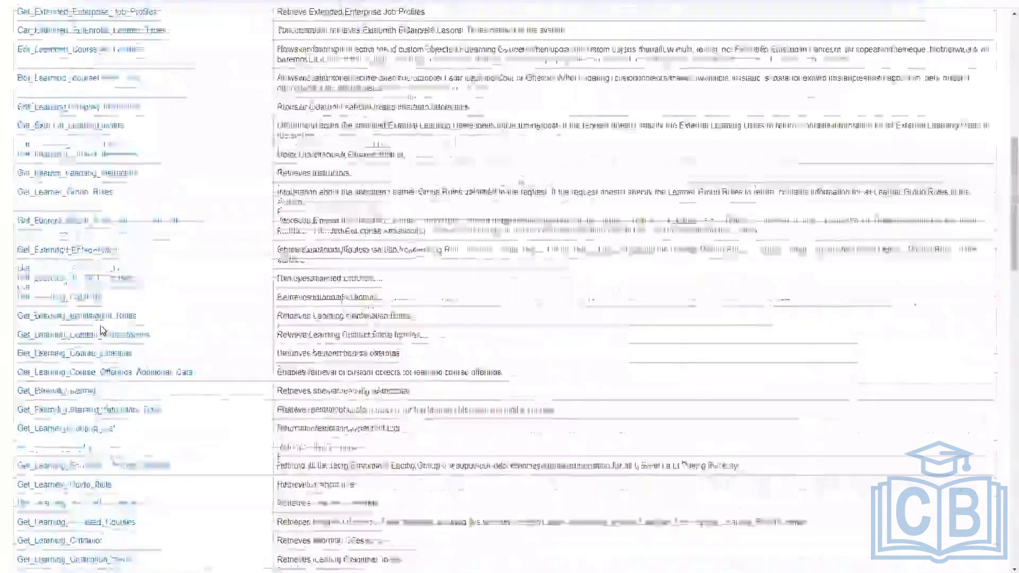
# Browse the web services directory list and reopen the Staffing web service to scroll through its operations
pyautogui.scroll(-4, 100, 326)
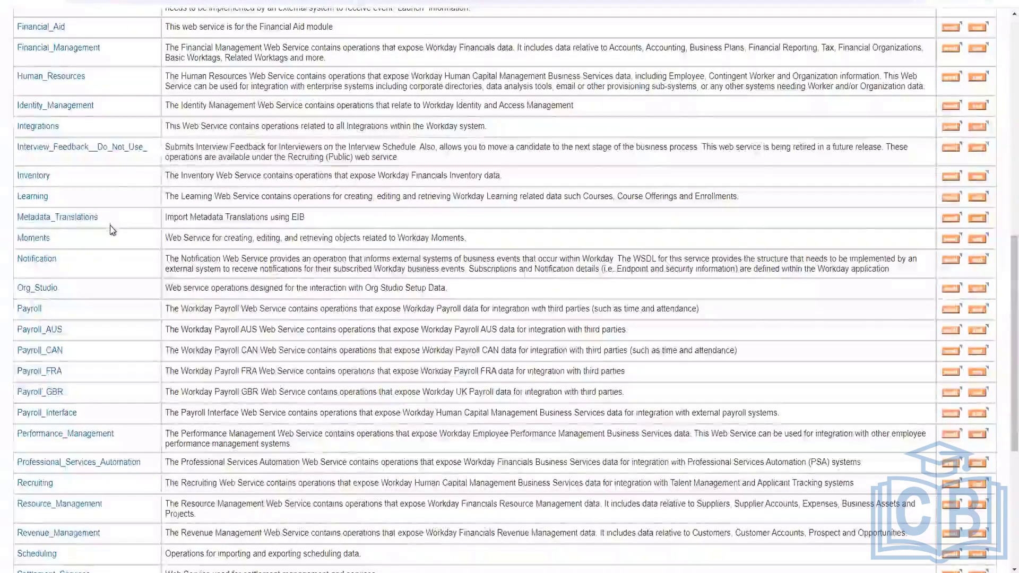
pyautogui.scroll(8, 113, 230)
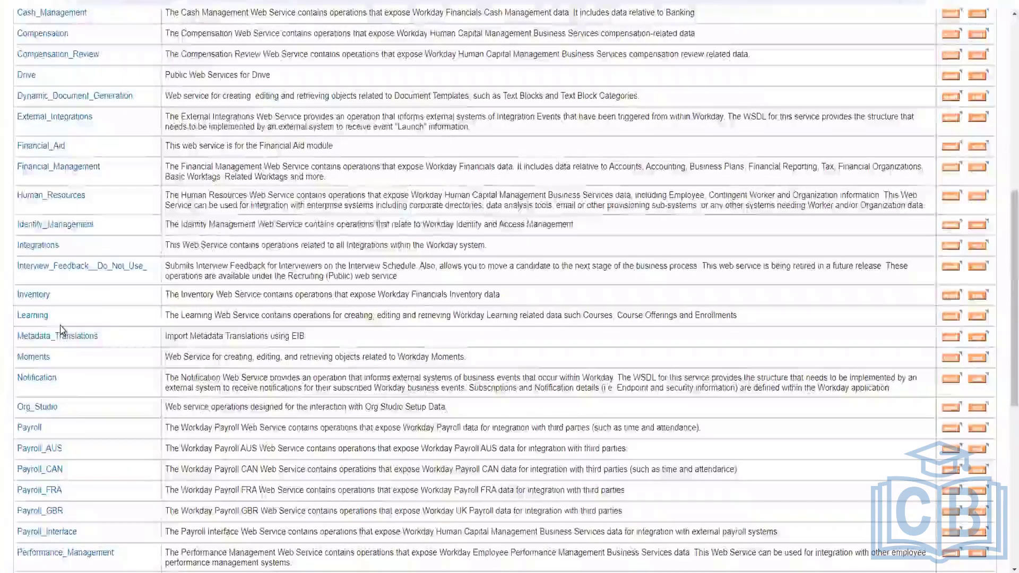
pyautogui.scroll(-5, 62, 330)
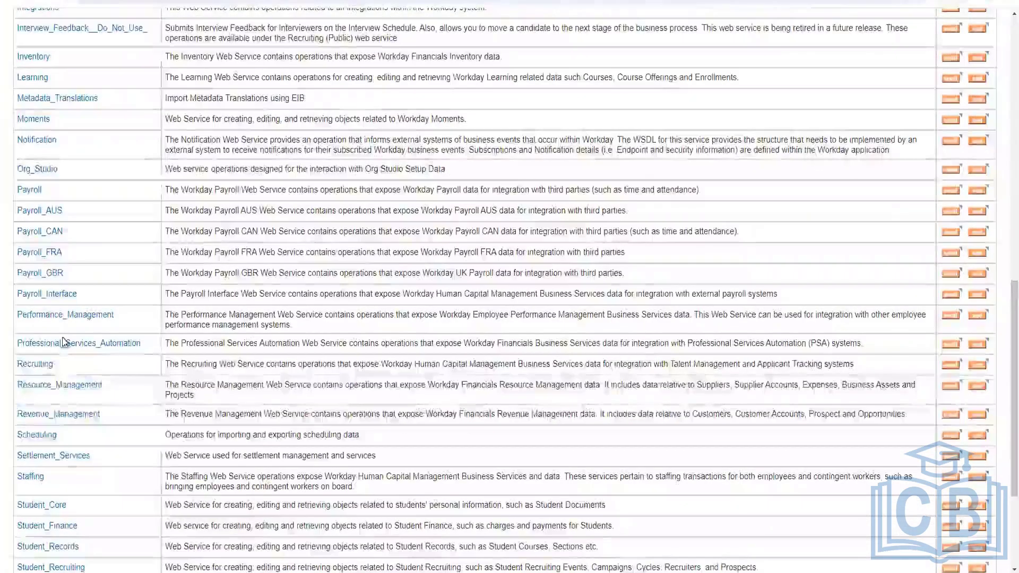
pyautogui.scroll(-3, 60, 447)
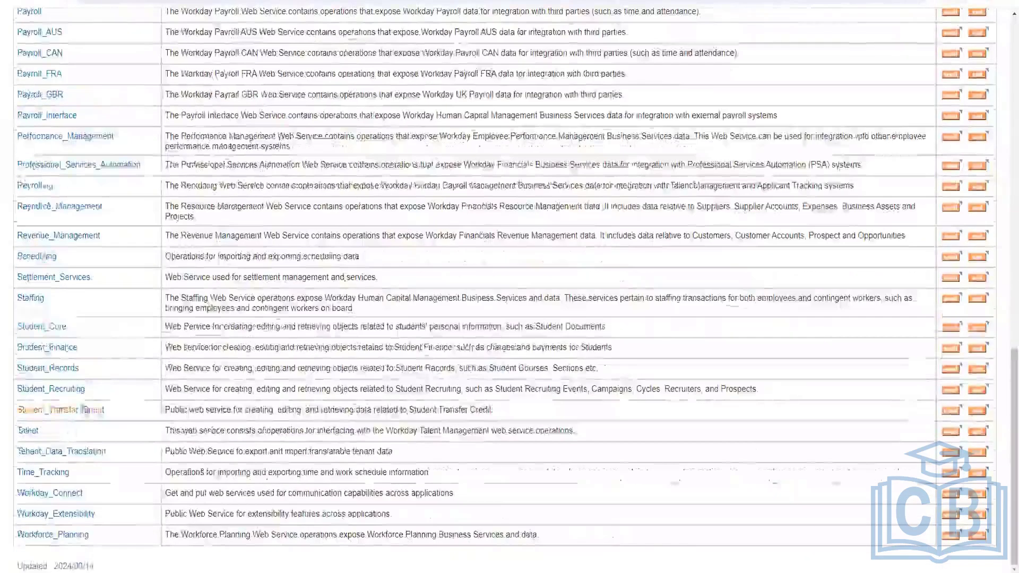
pyautogui.scroll(2, 74, 450)
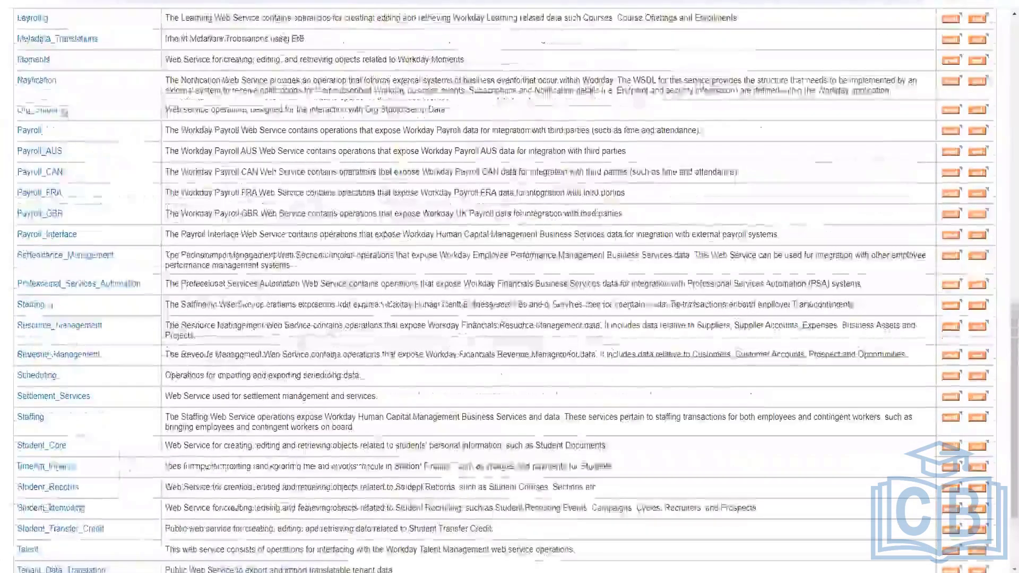
pyautogui.scroll(6, 46, 223)
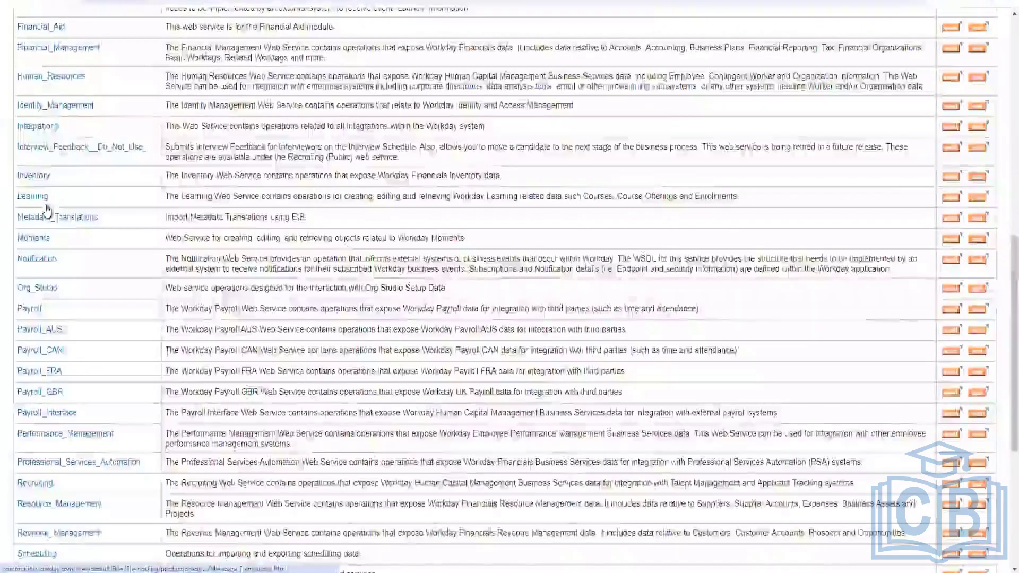
pyautogui.scroll(4, 47, 215)
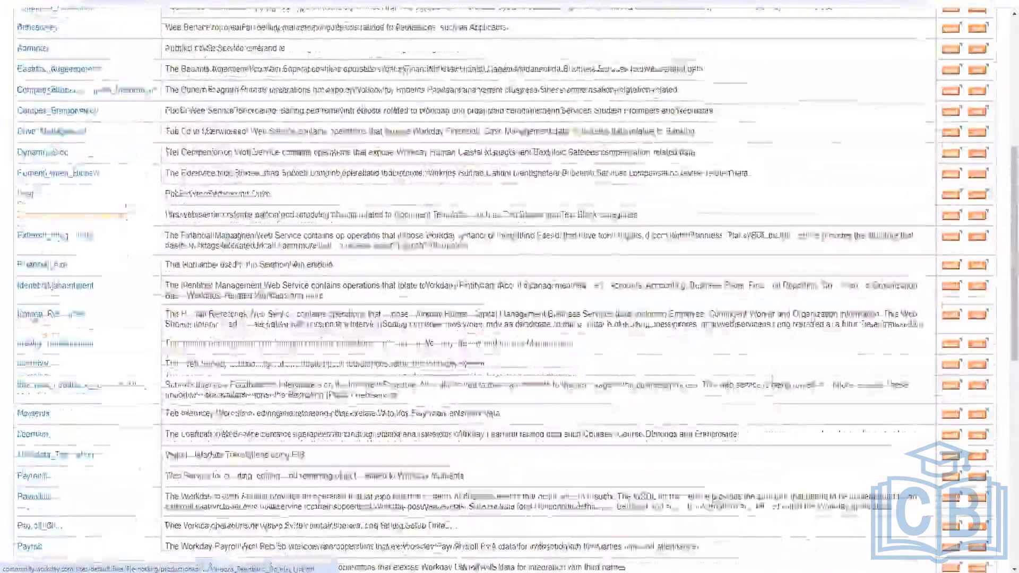
pyautogui.scroll(-3, 47, 404)
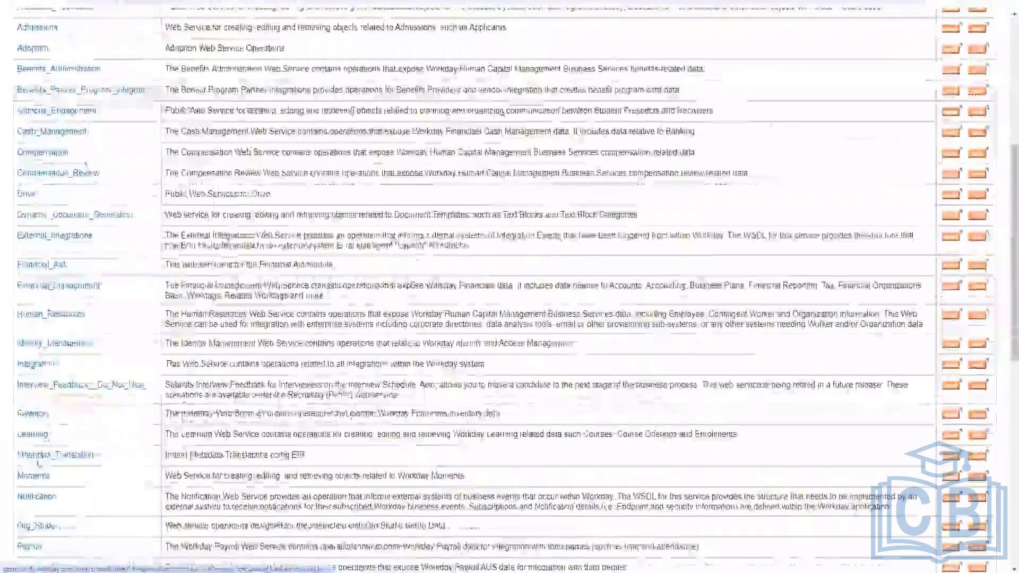
pyautogui.scroll(-6, 47, 495)
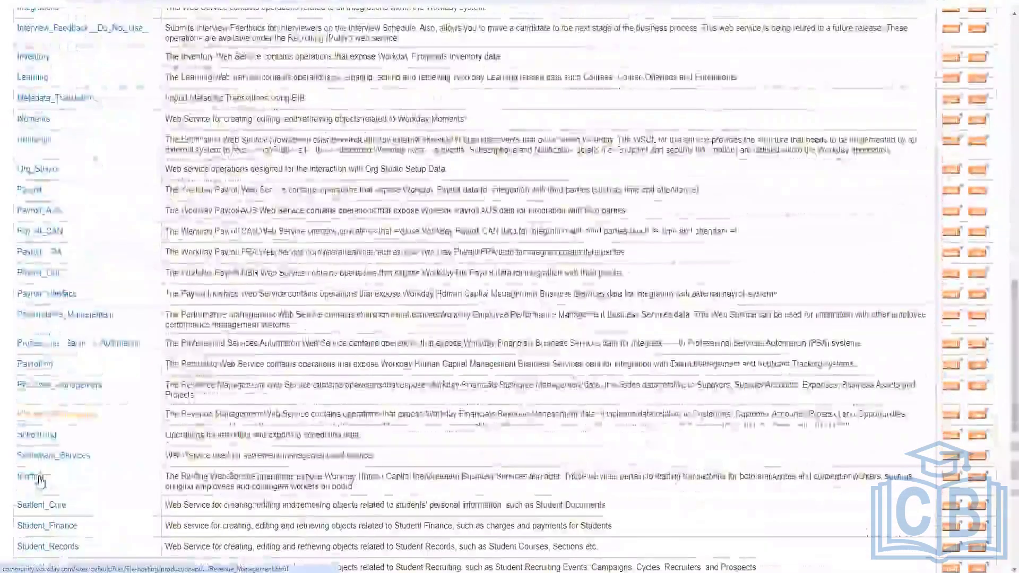
pyautogui.click(32, 477)
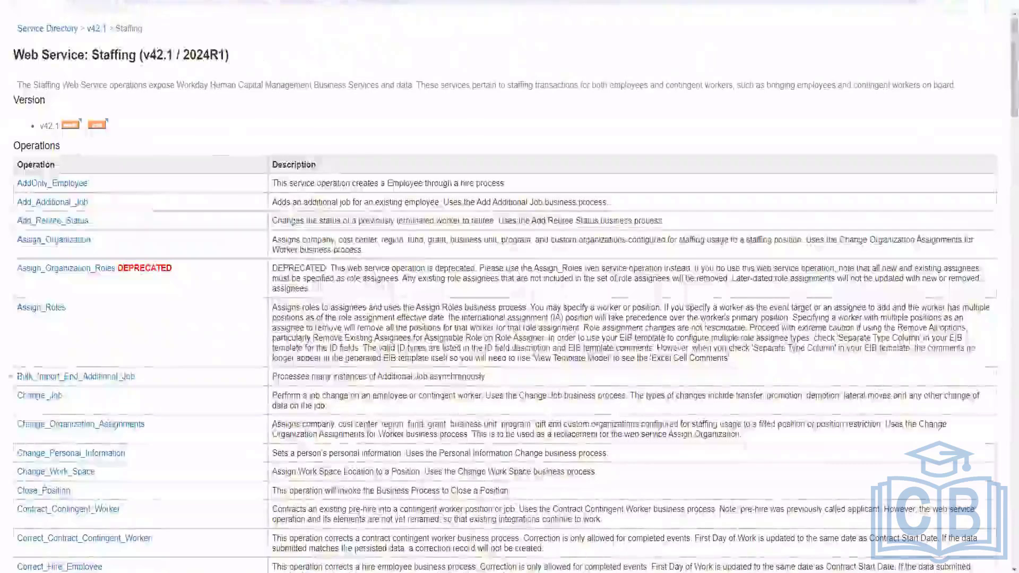
pyautogui.scroll(-12, 422, 20)
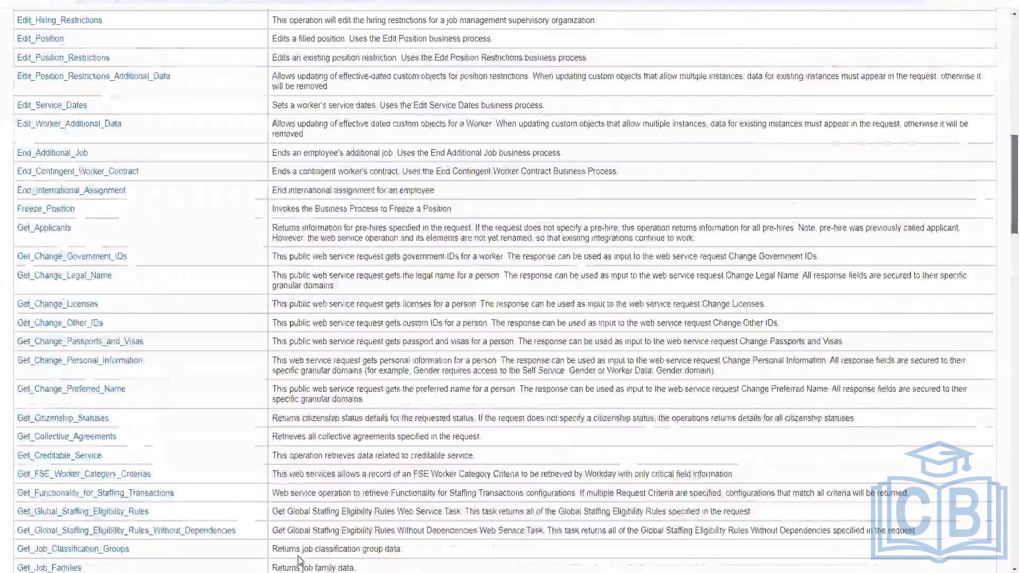
pyautogui.scroll(-20, 297, 556)
pyautogui.scroll(-20, 79, 571)
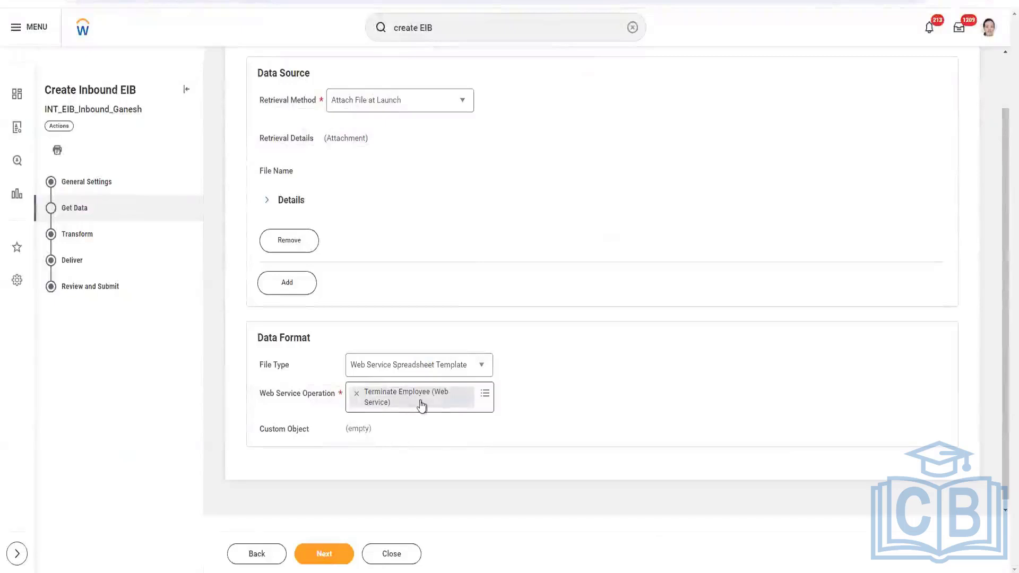
# Advance to the Transform step, keep Template Model with Terminate Employee as the template model, and continue
pyautogui.click(322, 555)
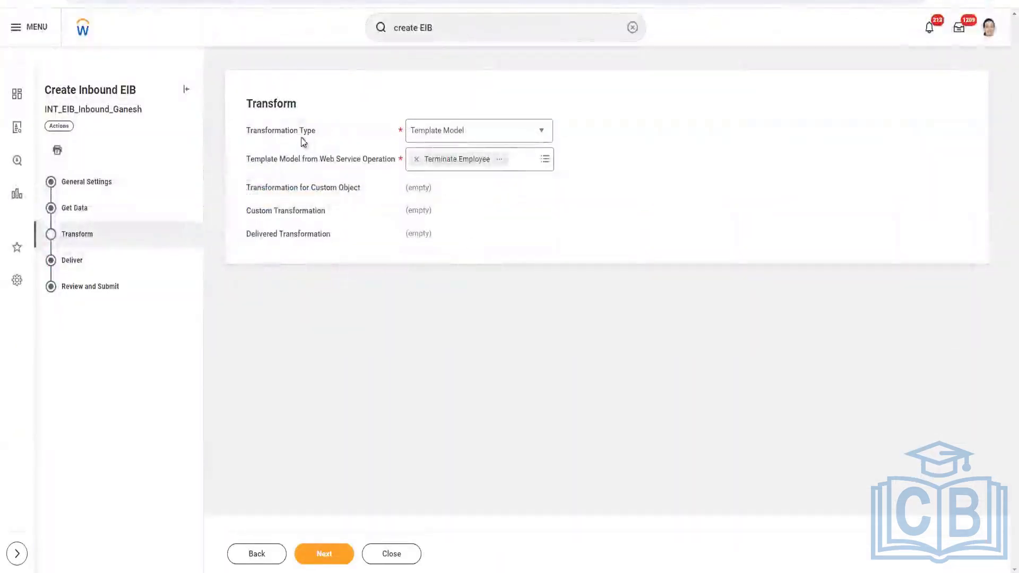
pyautogui.click(540, 131)
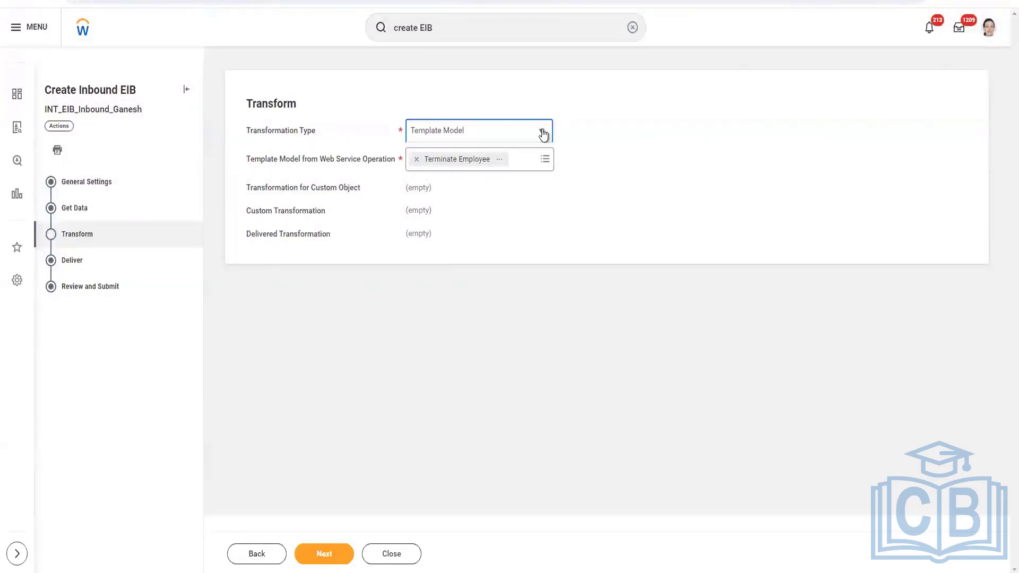
pyautogui.click(575, 213)
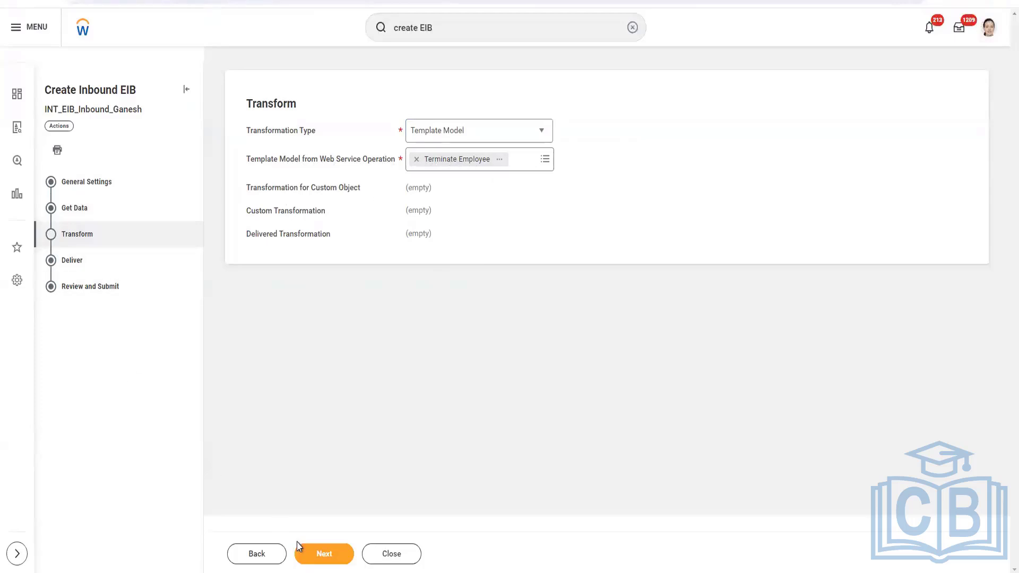
pyautogui.click(314, 559)
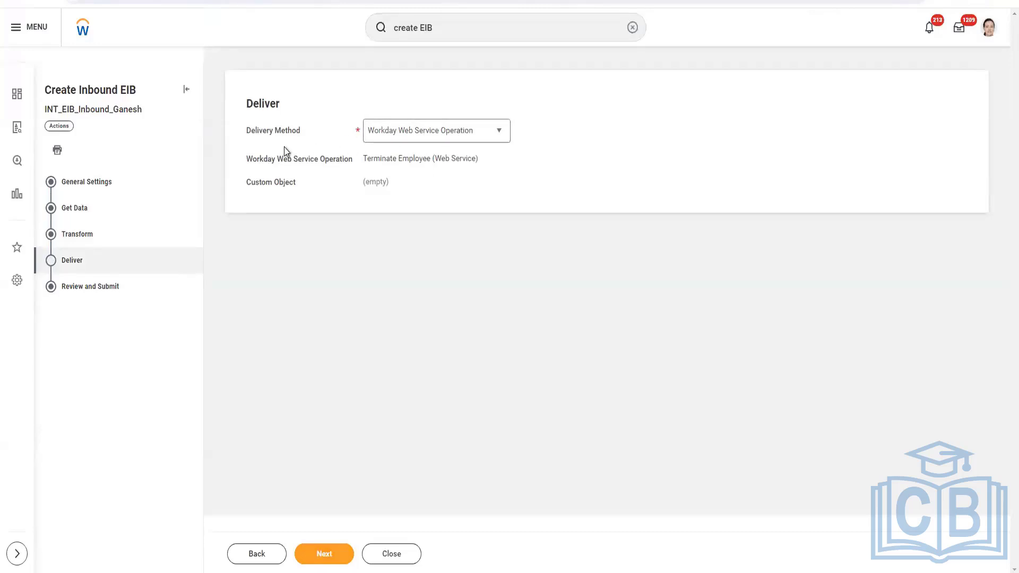
# Set the delivery method to Workday Web Service Operation, then review and finish creating the inbound EIB
pyautogui.click(498, 134)
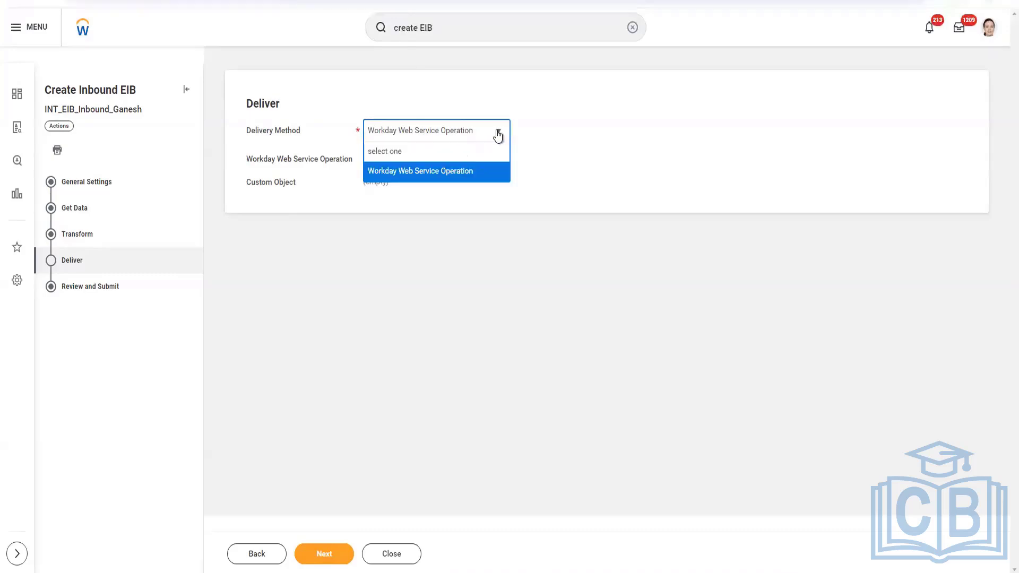
pyautogui.click(426, 172)
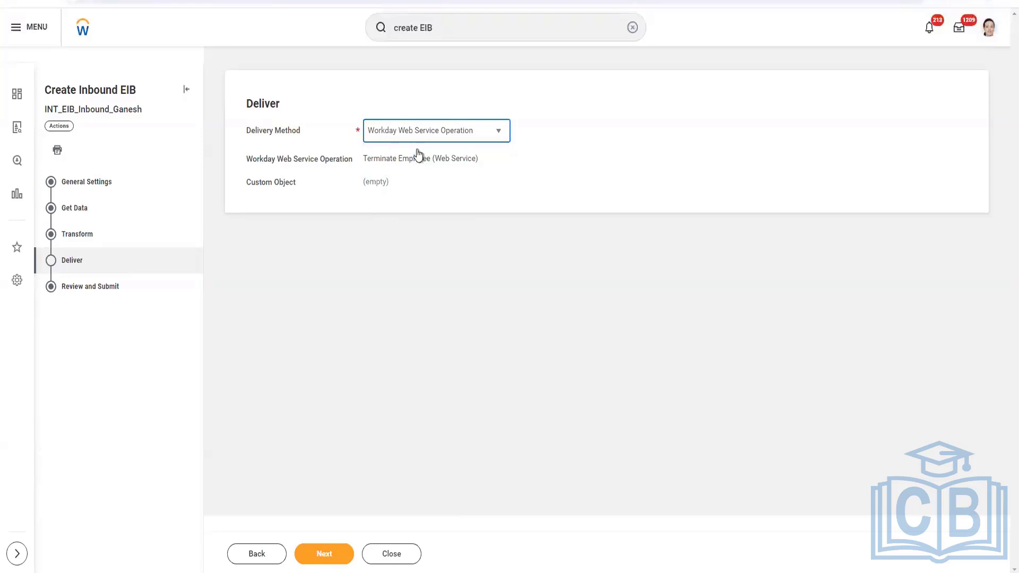
pyautogui.moveTo(364, 158); pyautogui.dragTo(480, 155)
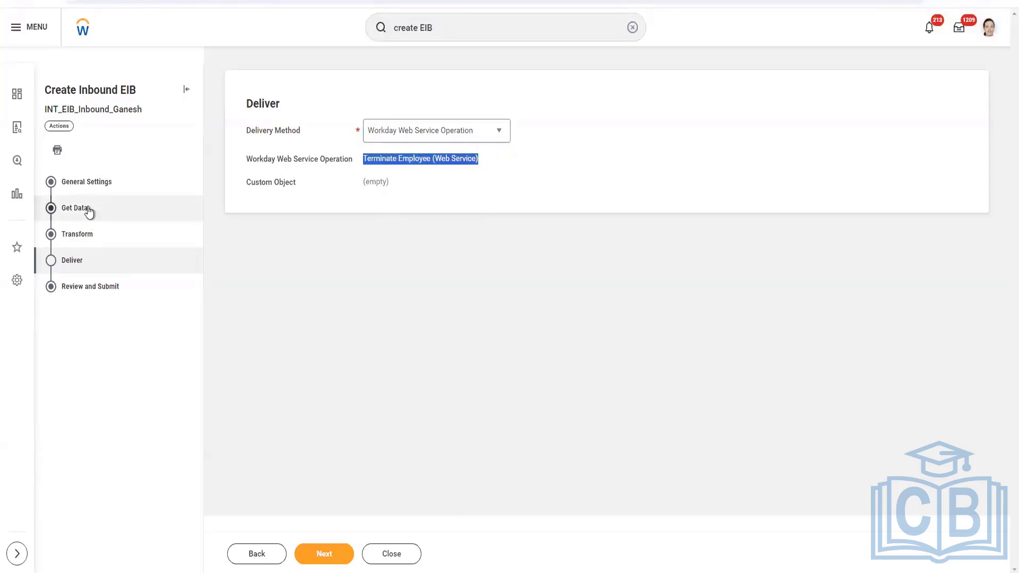
pyautogui.click(336, 556)
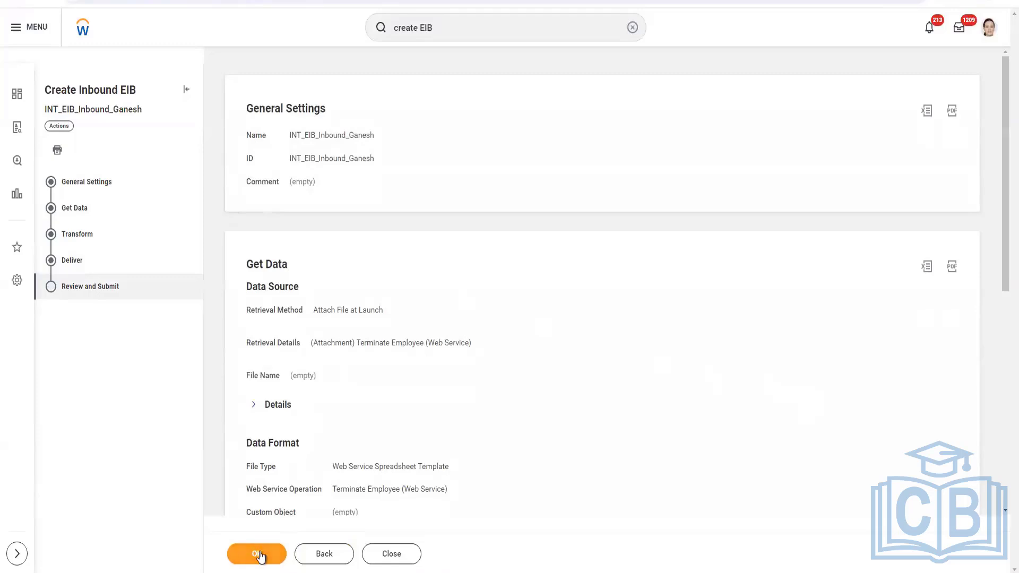
pyautogui.click(259, 555)
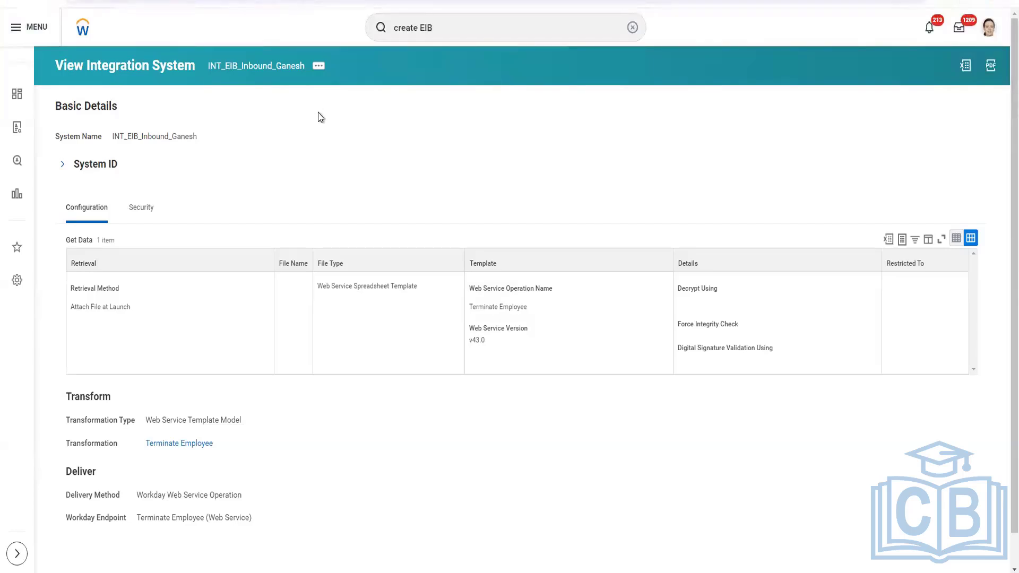
# Generate the Terminate Employee spreadsheet template in XLSX format from the integration system's template model actions, confirming the generation
pyautogui.click(318, 71)
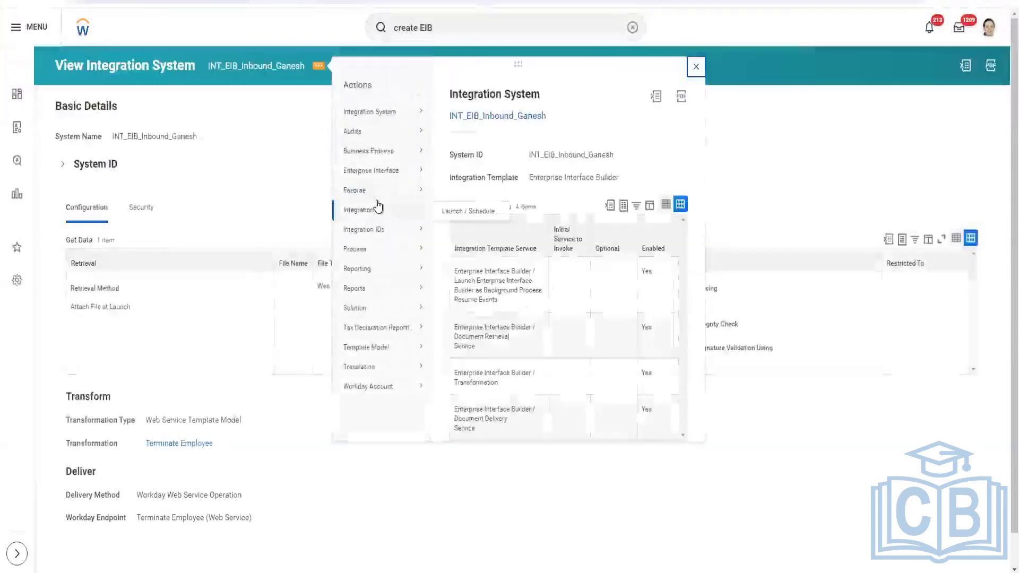
pyautogui.moveTo(392, 175)
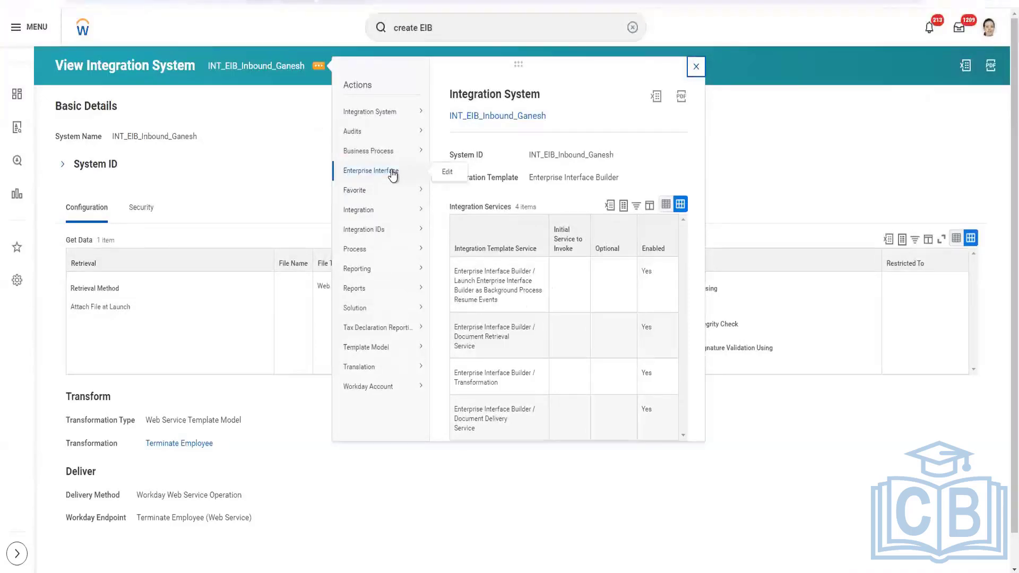
pyautogui.moveTo(396, 217)
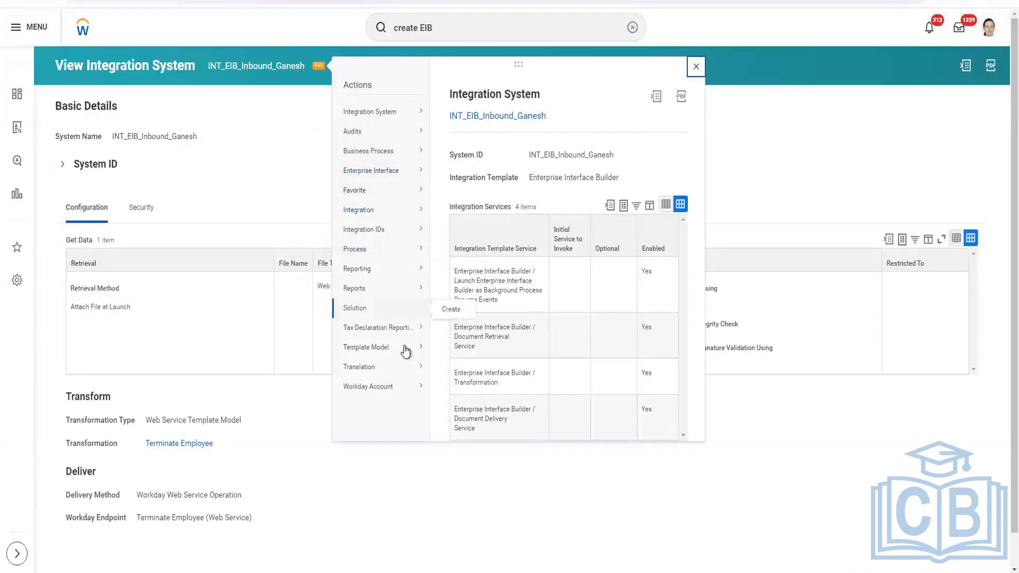
pyautogui.moveTo(405, 355)
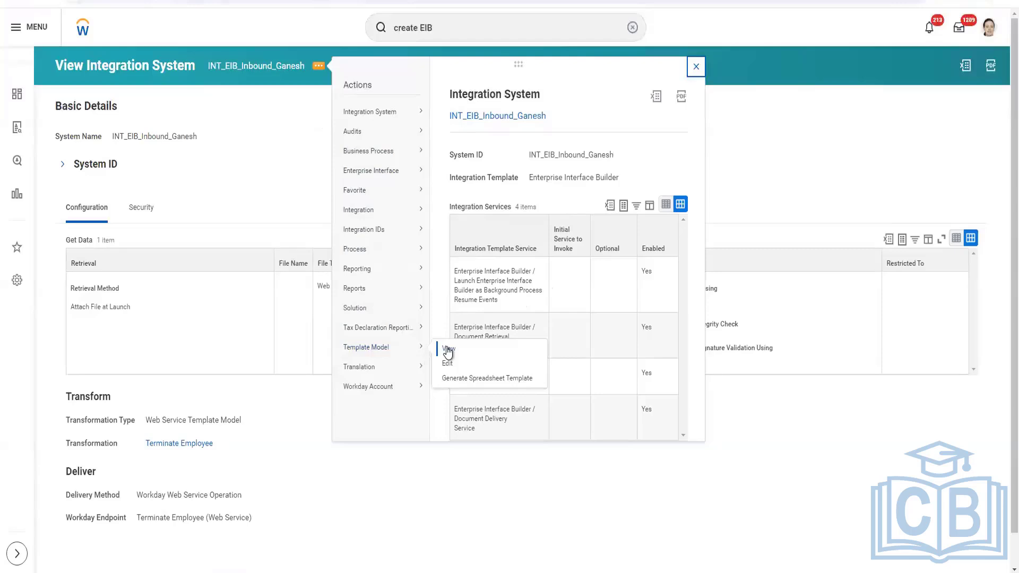
pyautogui.click(463, 379)
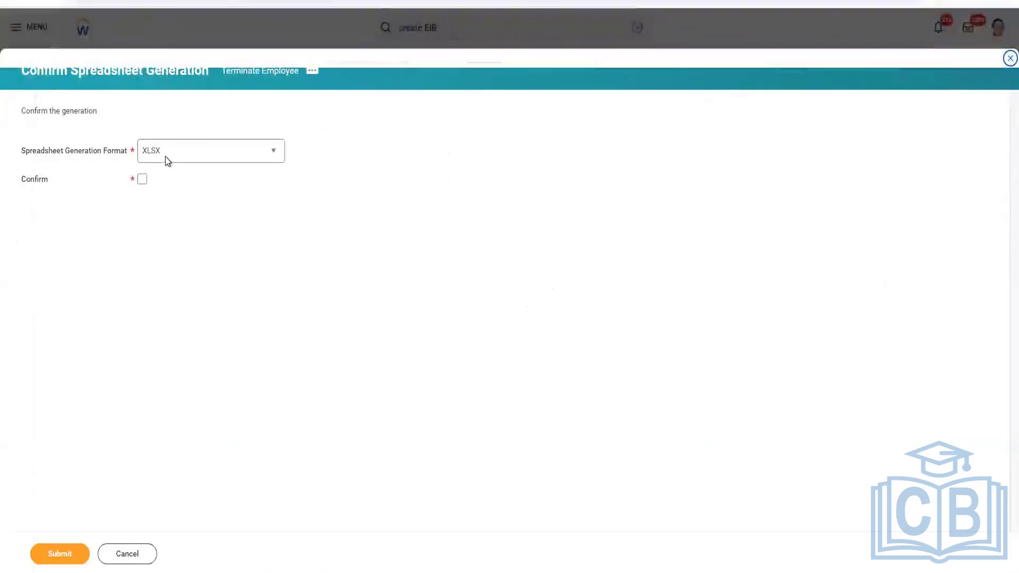
pyautogui.click(232, 164)
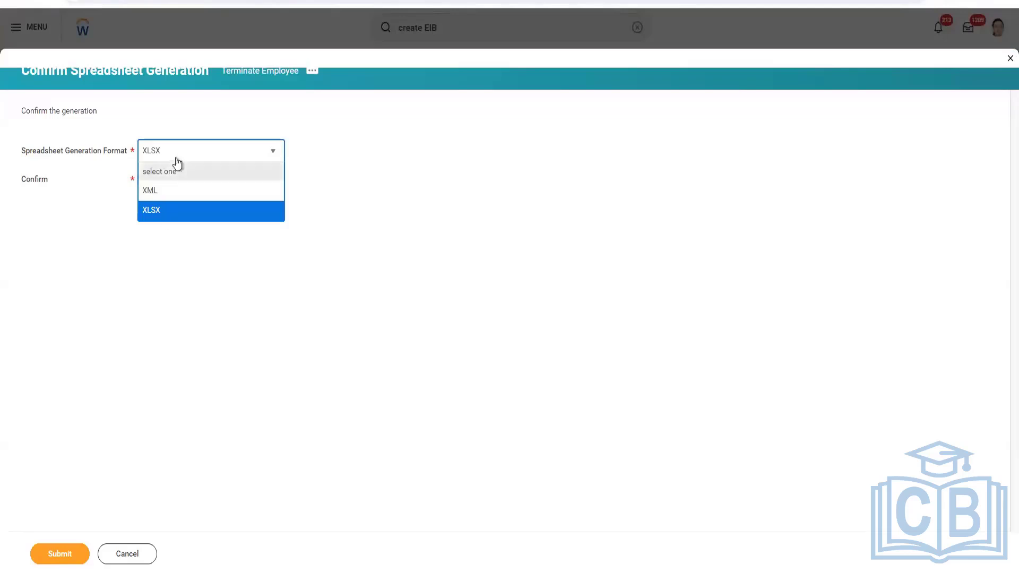
pyautogui.click(161, 238)
pyautogui.click(142, 180)
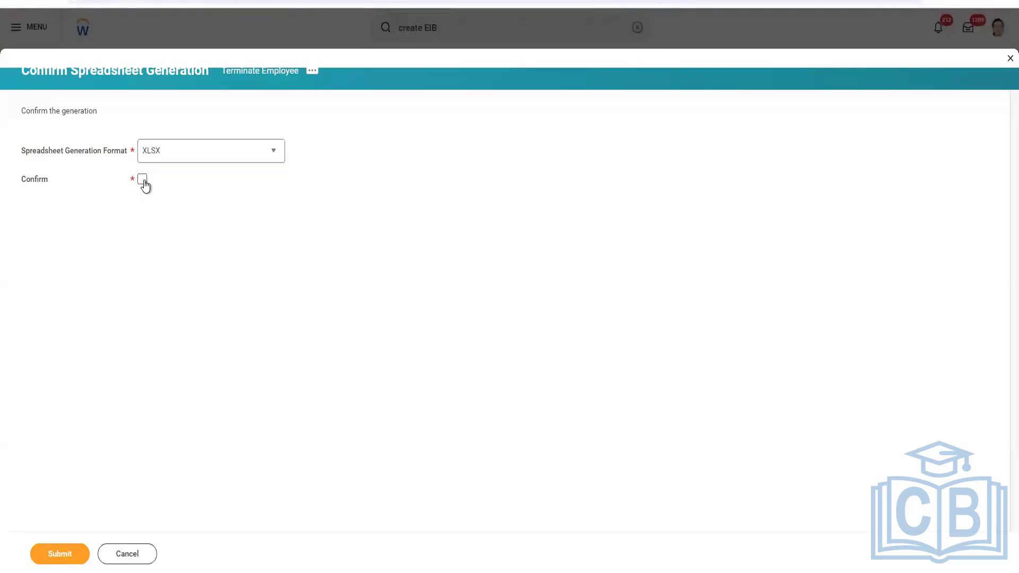
pyautogui.click(80, 557)
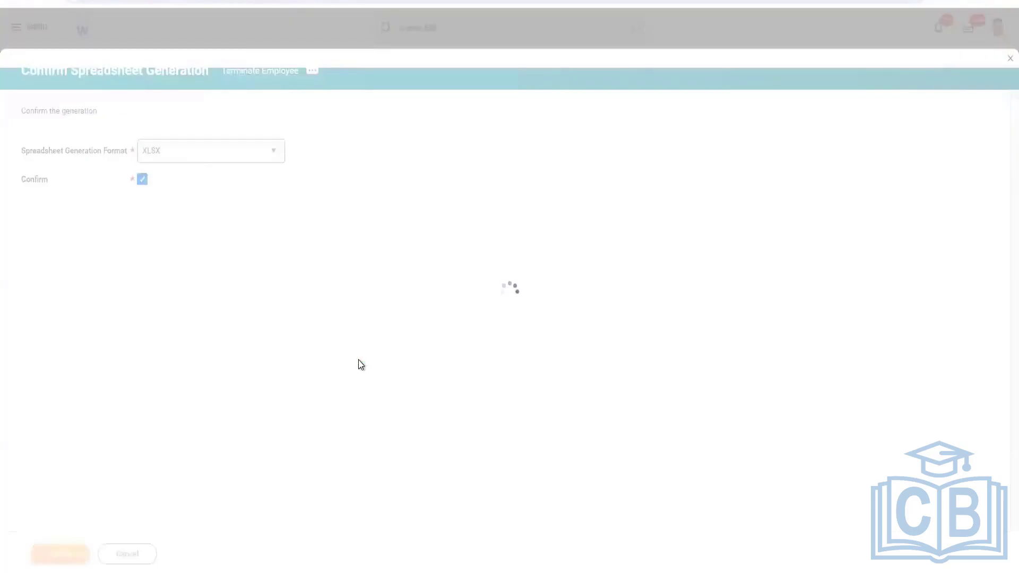
# Refresh the background process until it finishes and open the generated Terminate_Employee_v43.0.xlsx template
pyautogui.click(88, 239)
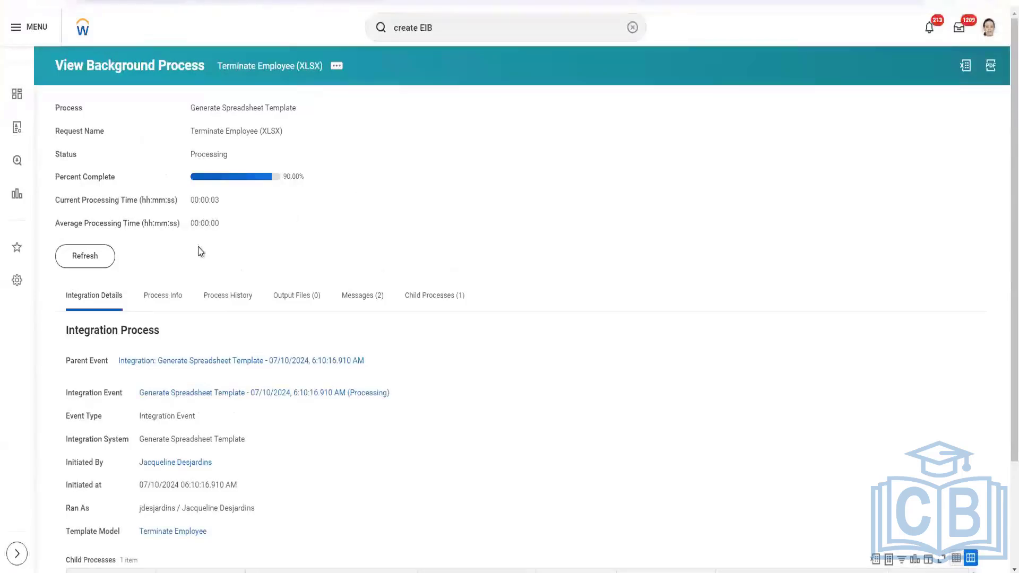
pyautogui.click(69, 264)
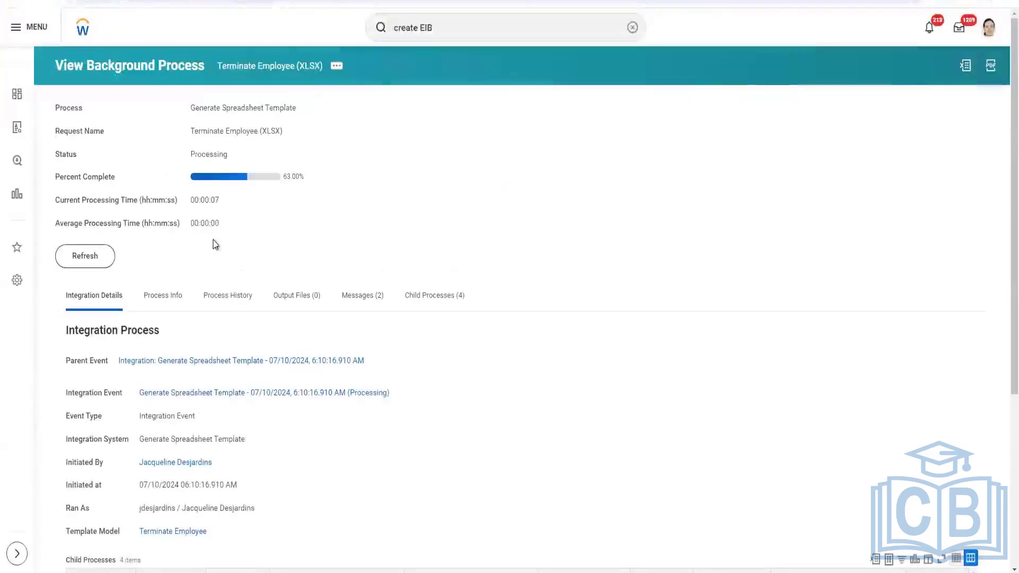
pyautogui.click(77, 260)
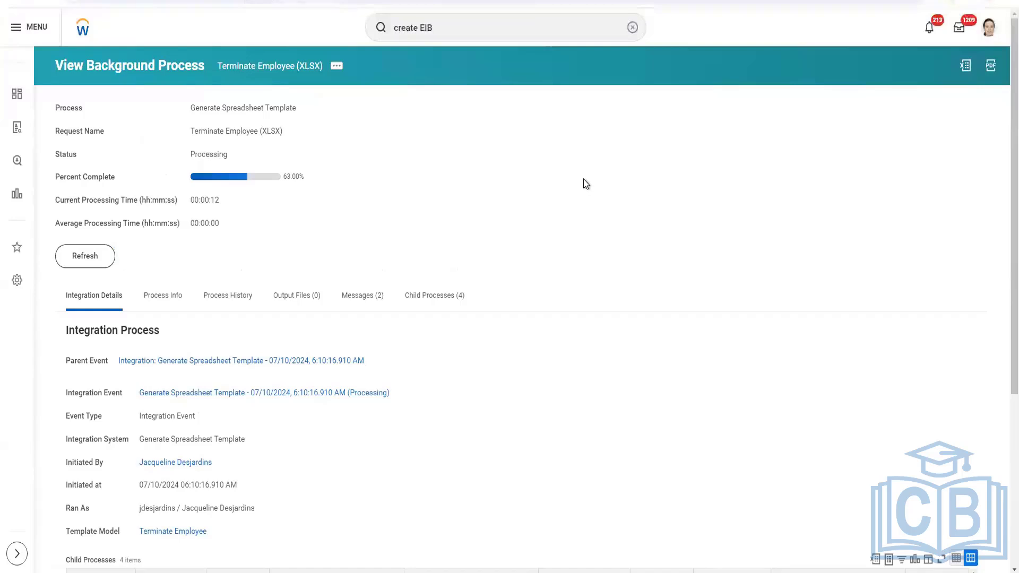
pyautogui.click(97, 258)
pyautogui.click(102, 262)
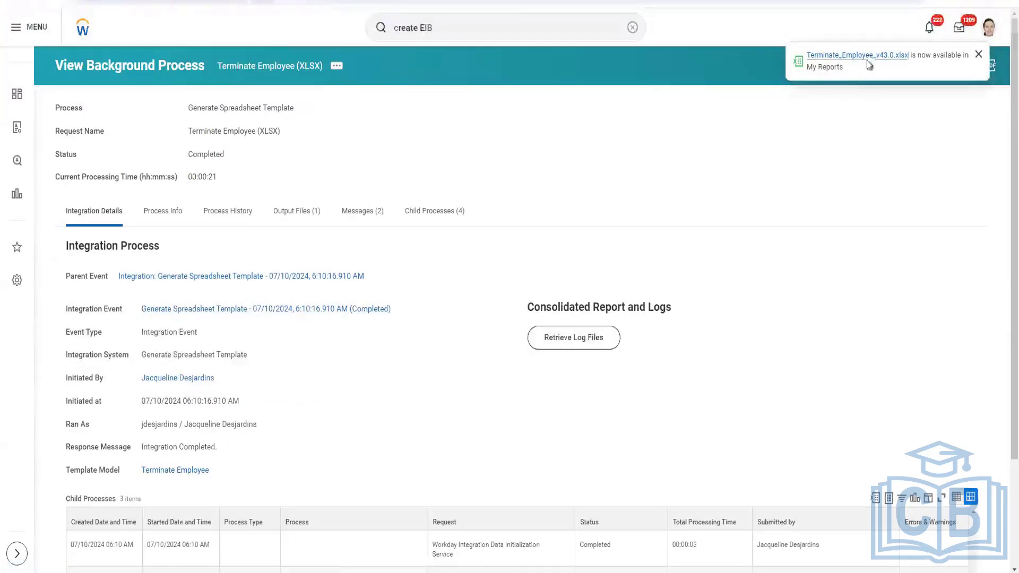
pyautogui.click(871, 61)
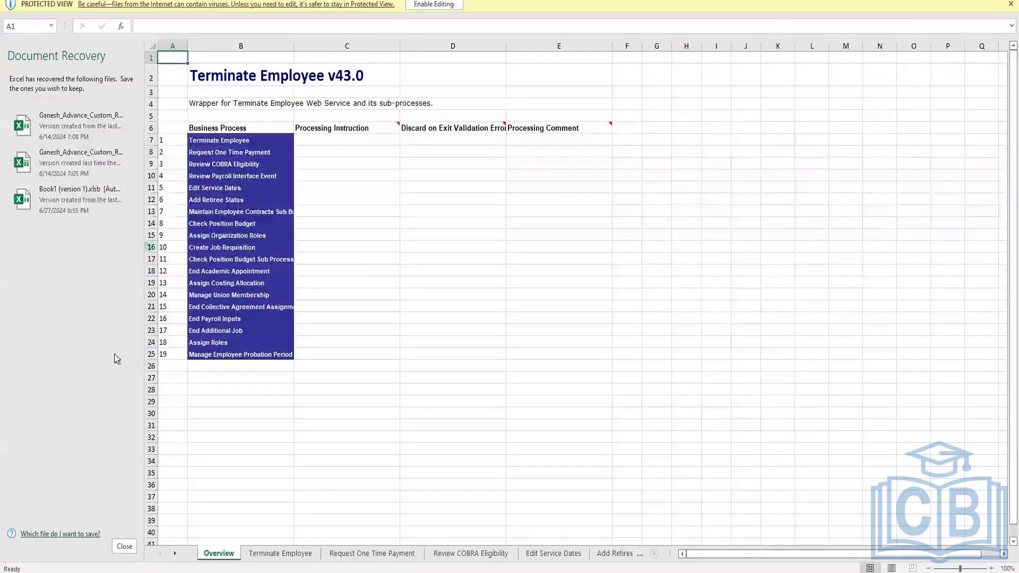
# Close the Document Recovery pane, choosing to remove the recovered files
pyautogui.click(125, 547)
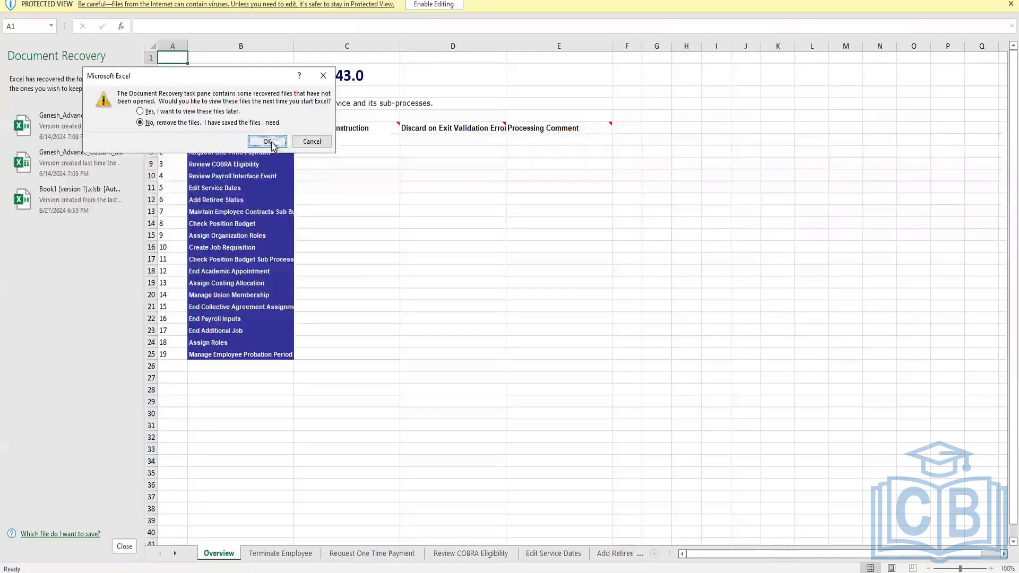
pyautogui.click(272, 145)
pyautogui.click(237, 112)
pyautogui.click(267, 142)
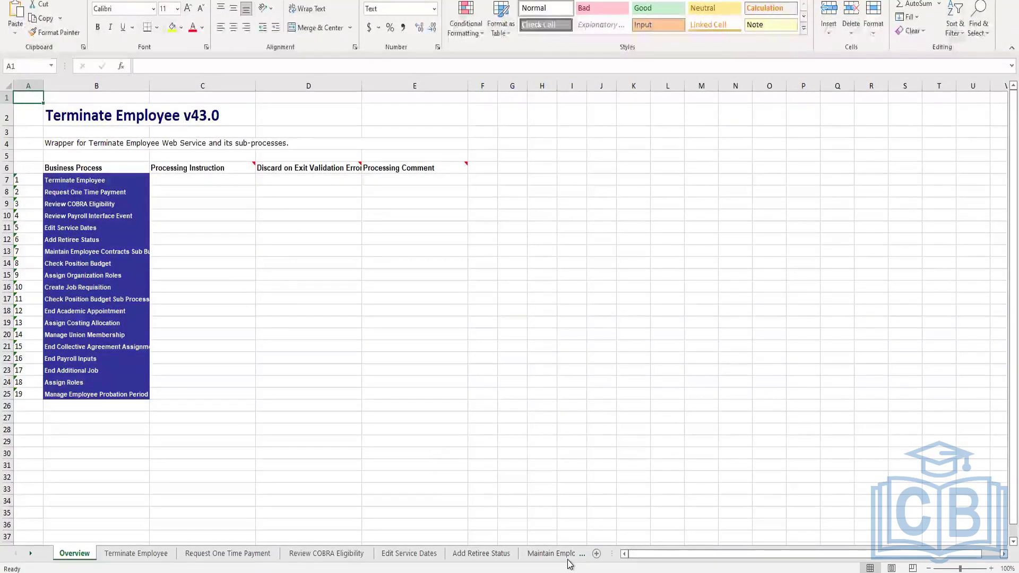
# Browse the template's worksheets for Terminate Employee and each of its sub-processes
pyautogui.click(583, 429)
pyautogui.click(123, 558)
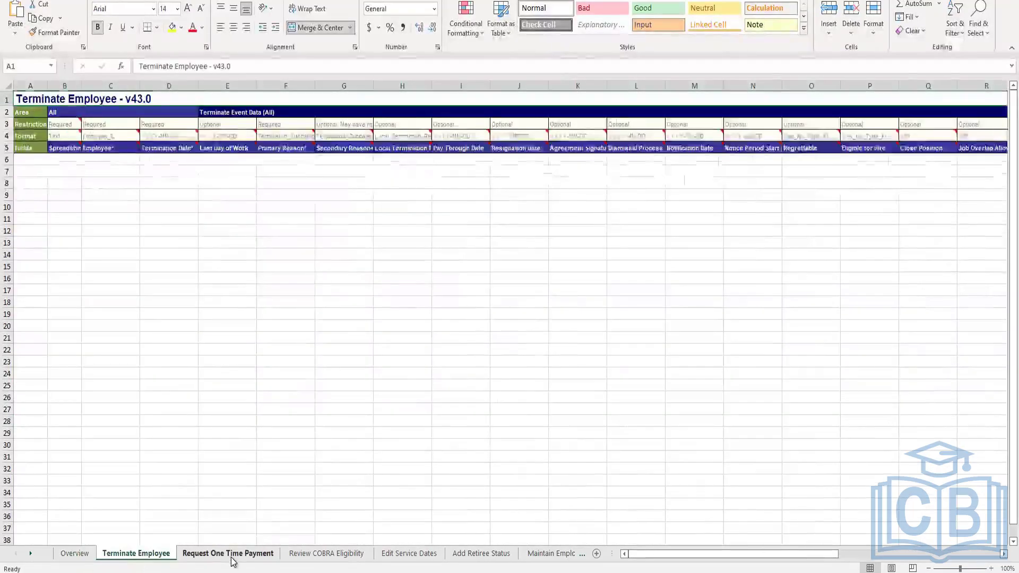
pyautogui.click(230, 556)
pyautogui.click(322, 557)
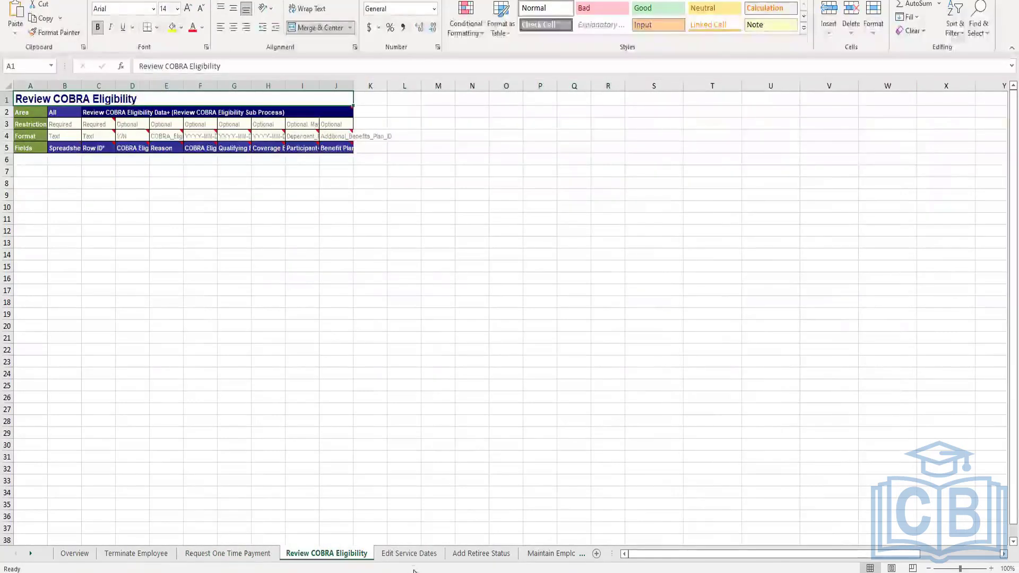
pyautogui.click(422, 556)
pyautogui.click(478, 558)
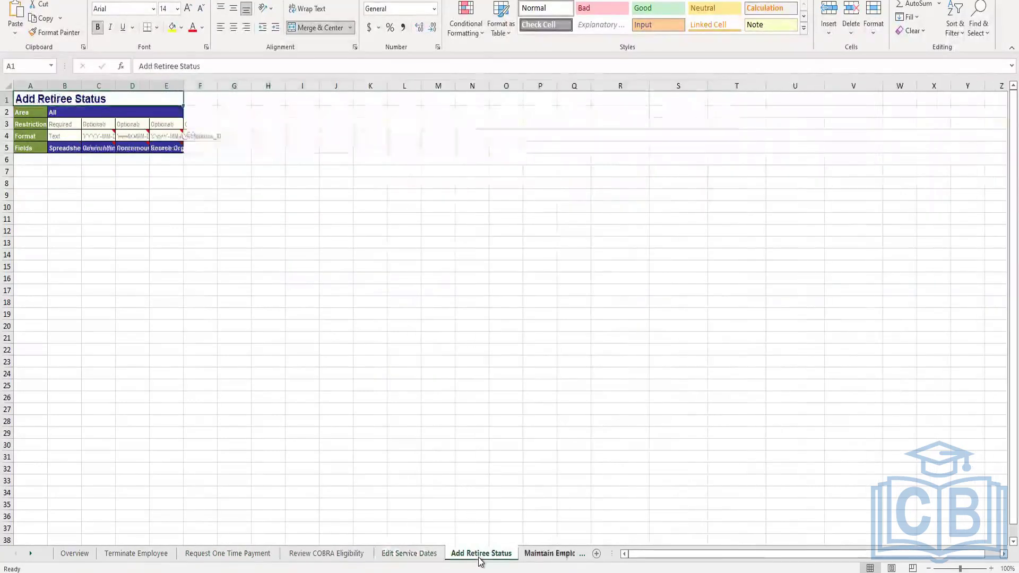
pyautogui.click(552, 558)
pyautogui.click(552, 561)
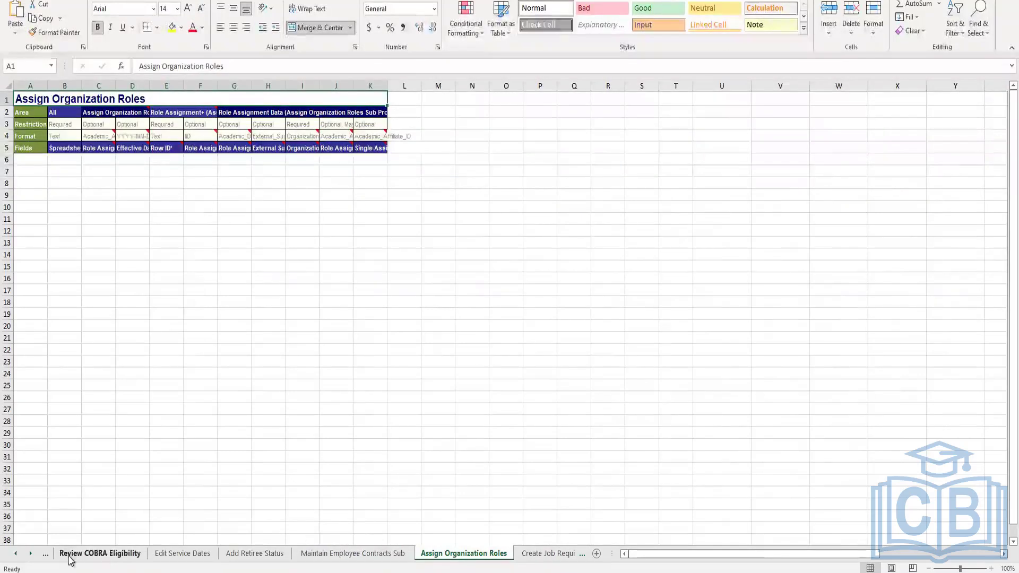
pyautogui.click(16, 555)
pyautogui.click(16, 555)
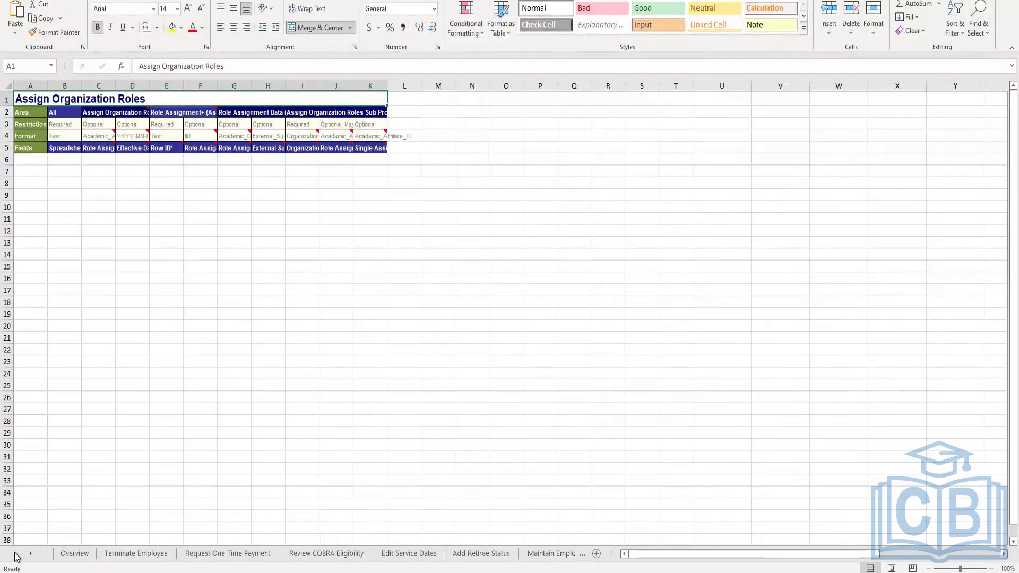
pyautogui.click(91, 555)
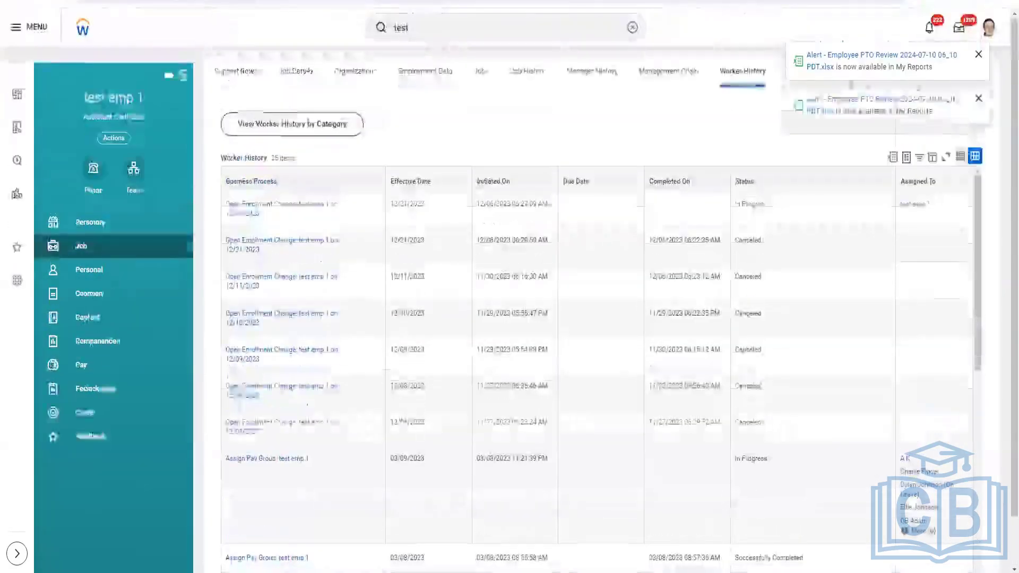
# Dismiss the report alert and search Workday for business processes matching bp:terminat
pyautogui.click(979, 99)
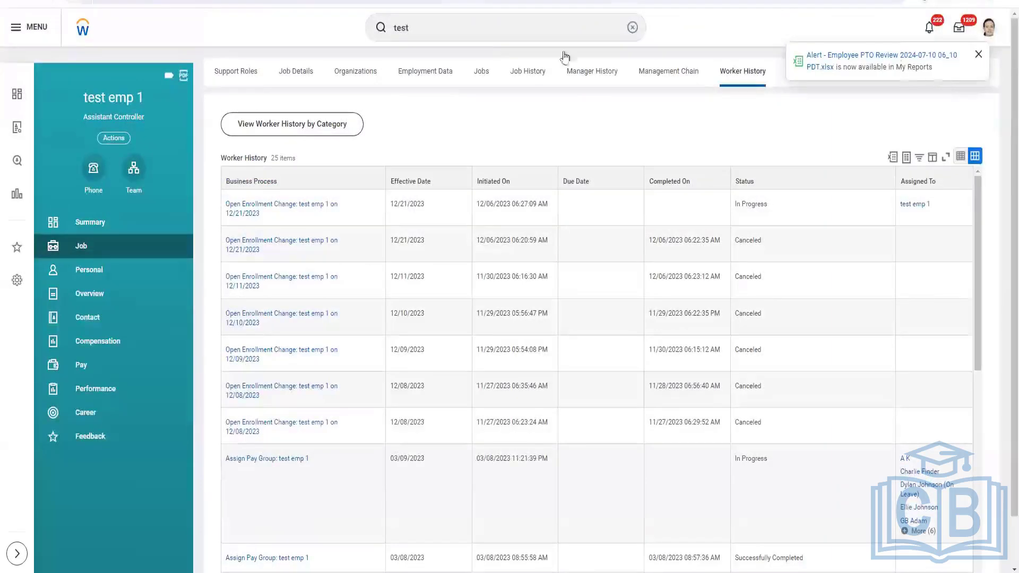
pyautogui.moveTo(441, 27); pyautogui.dragTo(350, 37)
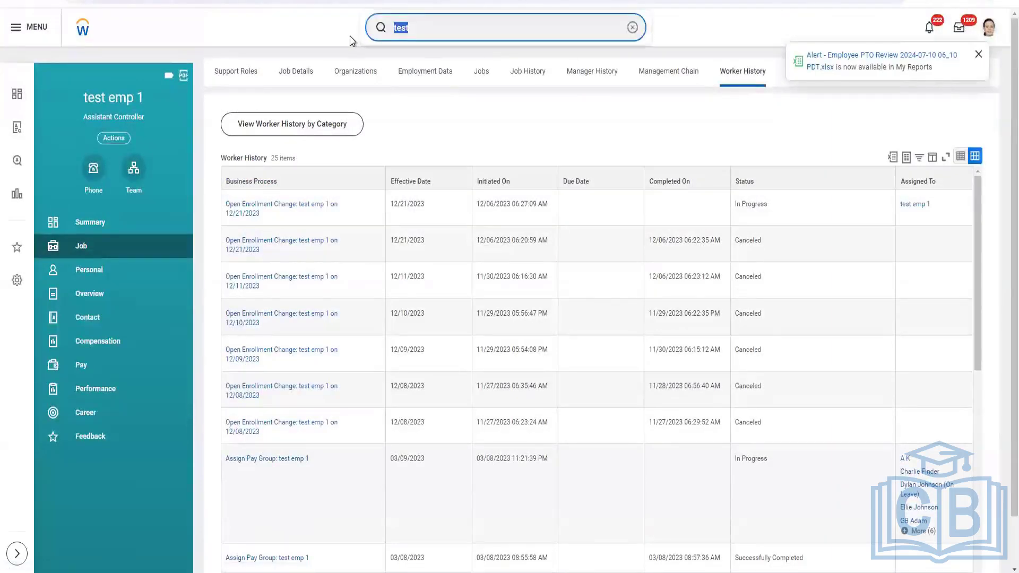
pyautogui.write('bp:')
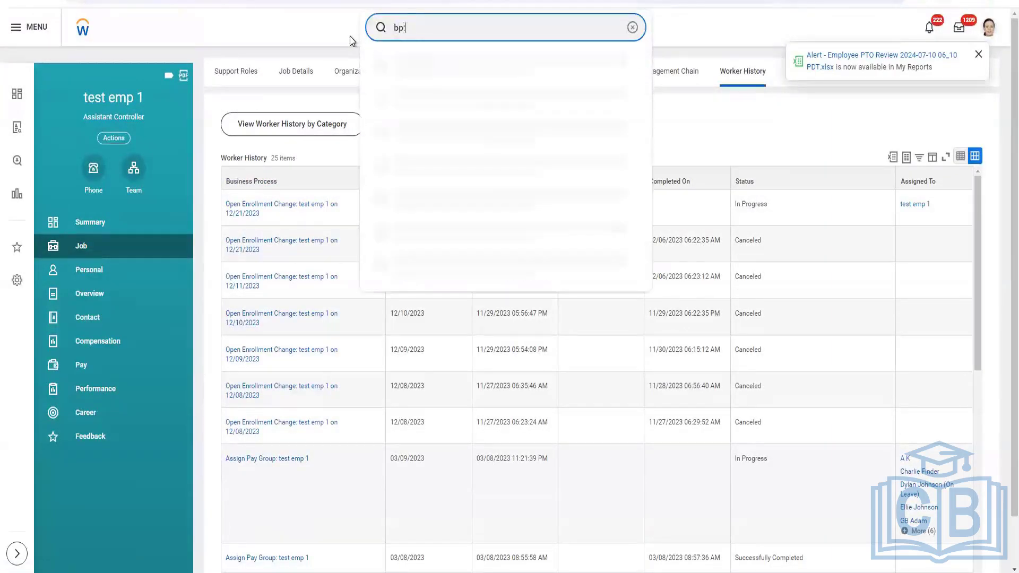
pyautogui.write('terminate')
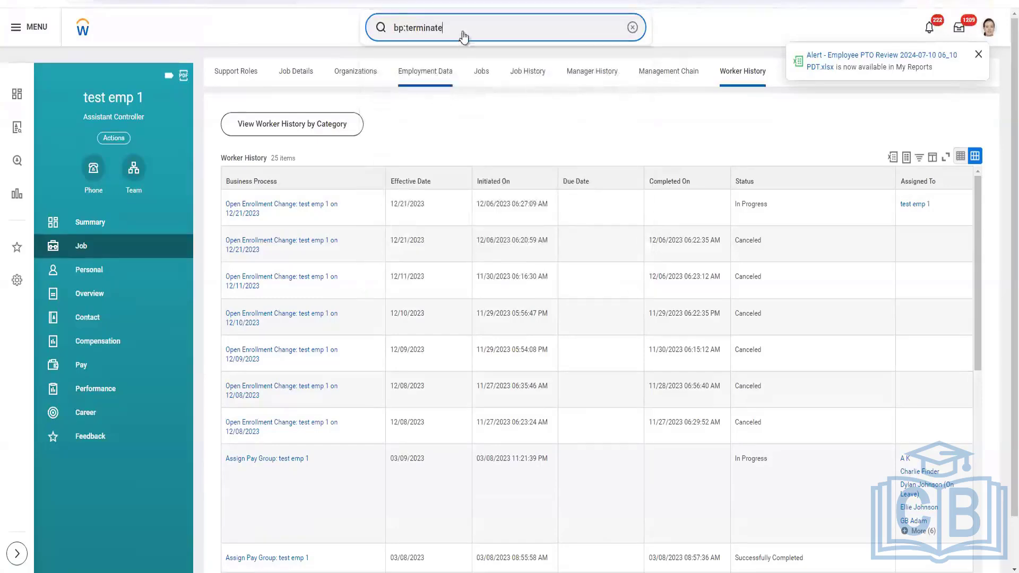
pyautogui.press('BackSpace')
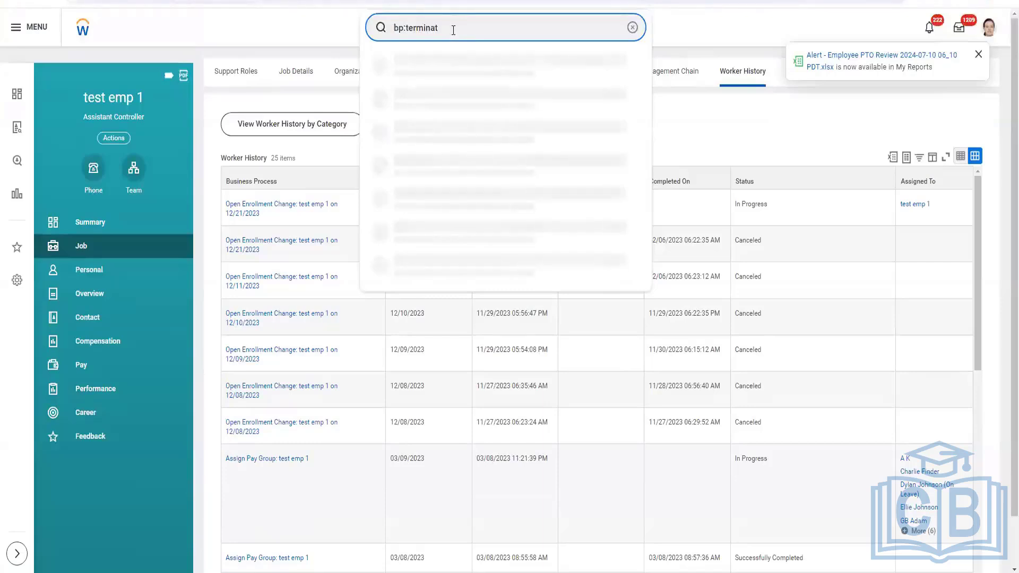
pyautogui.press('Return')
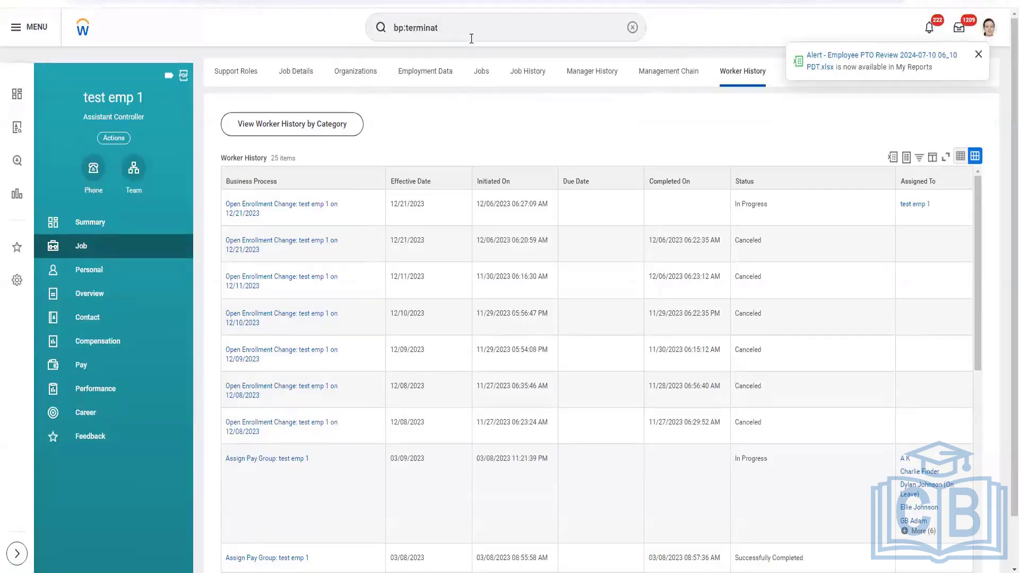
pyautogui.click(447, 27)
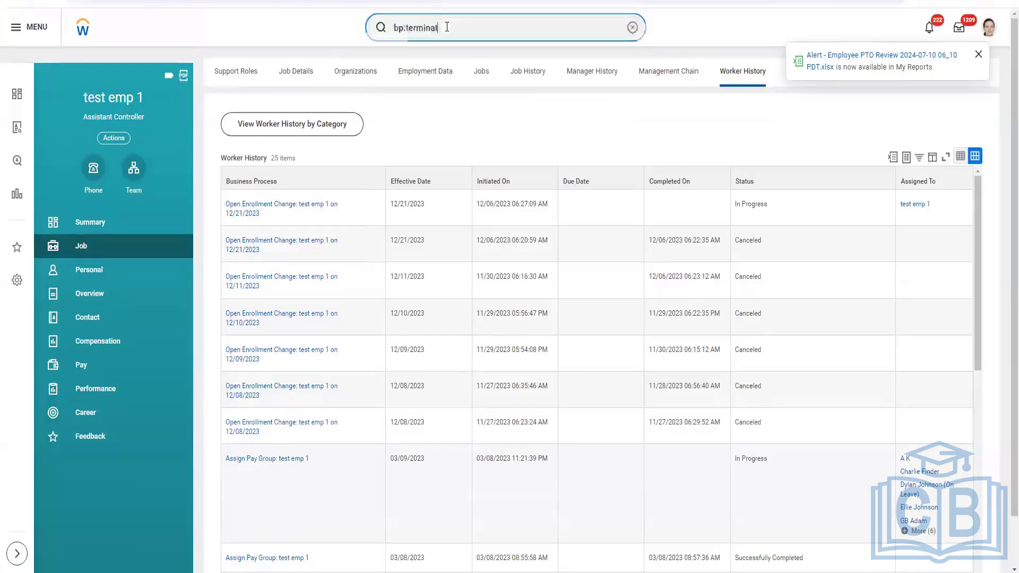
pyautogui.press('Return')
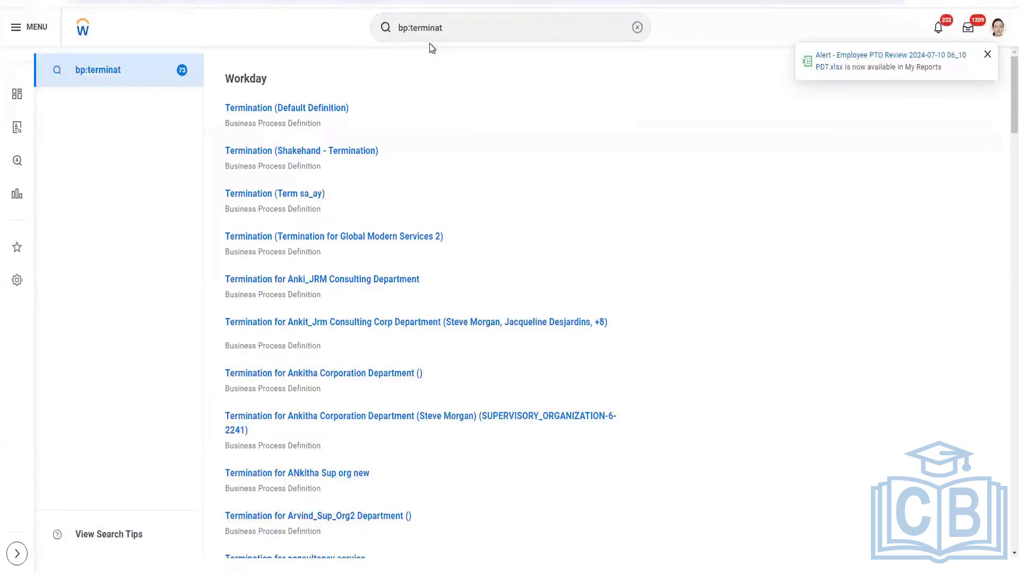
# Scroll through the list of termination business process definitions
pyautogui.moveTo(380, 155)
pyautogui.scroll(-5, 475, 208)
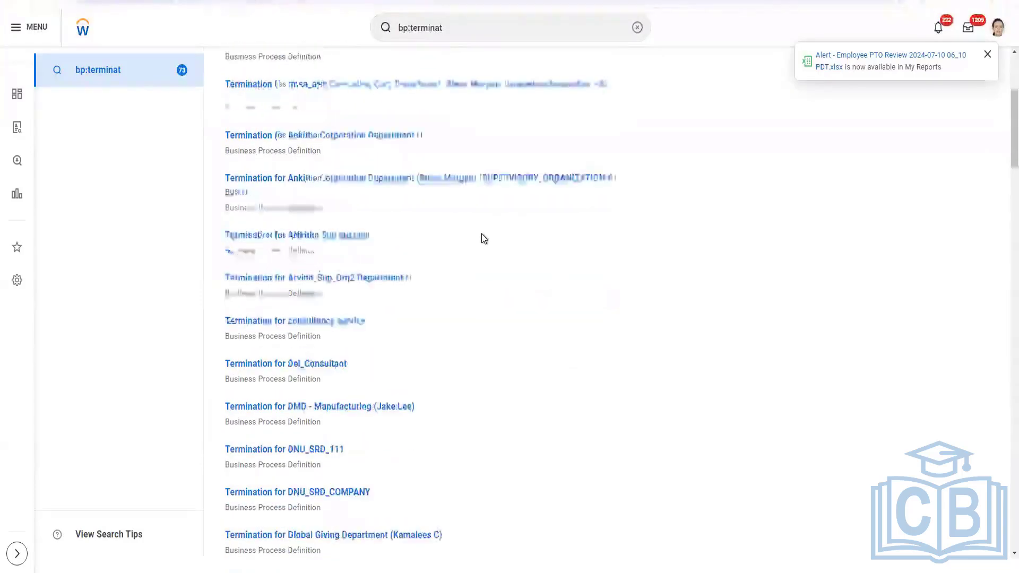
pyautogui.scroll(-10, 484, 241)
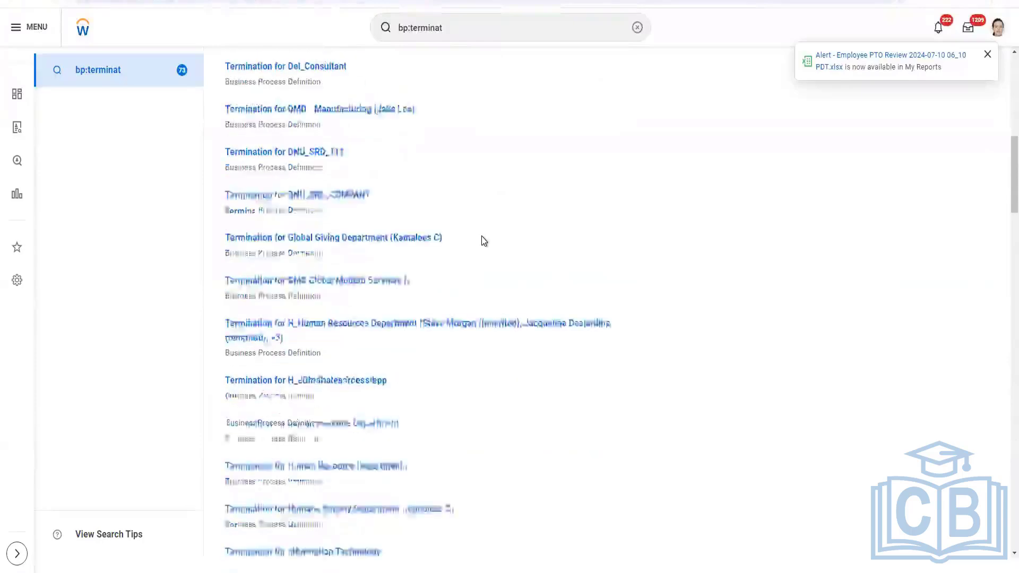
pyautogui.scroll(-5, 483, 241)
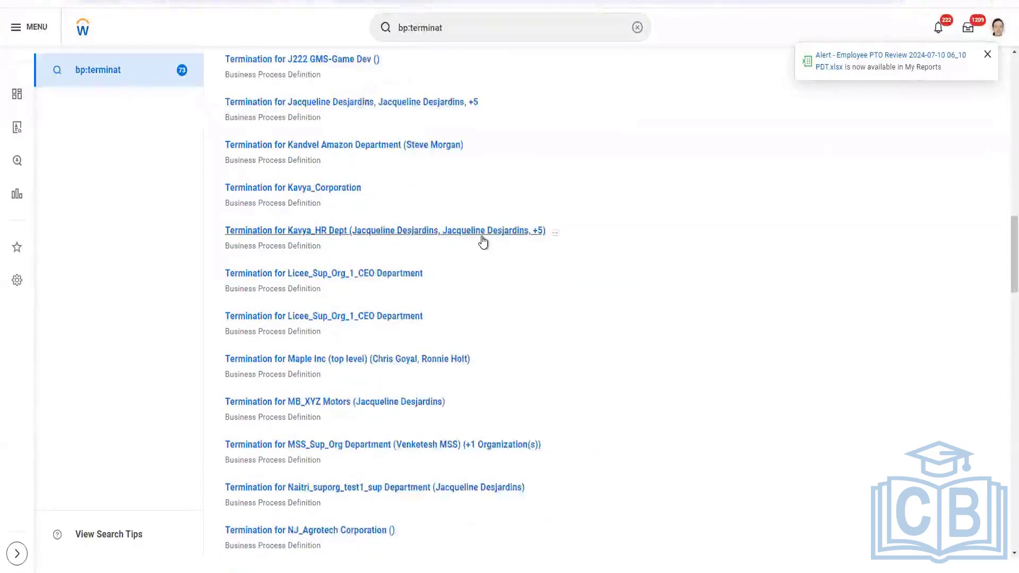
pyautogui.scroll(-5, 484, 240)
pyautogui.scroll(-5, 482, 236)
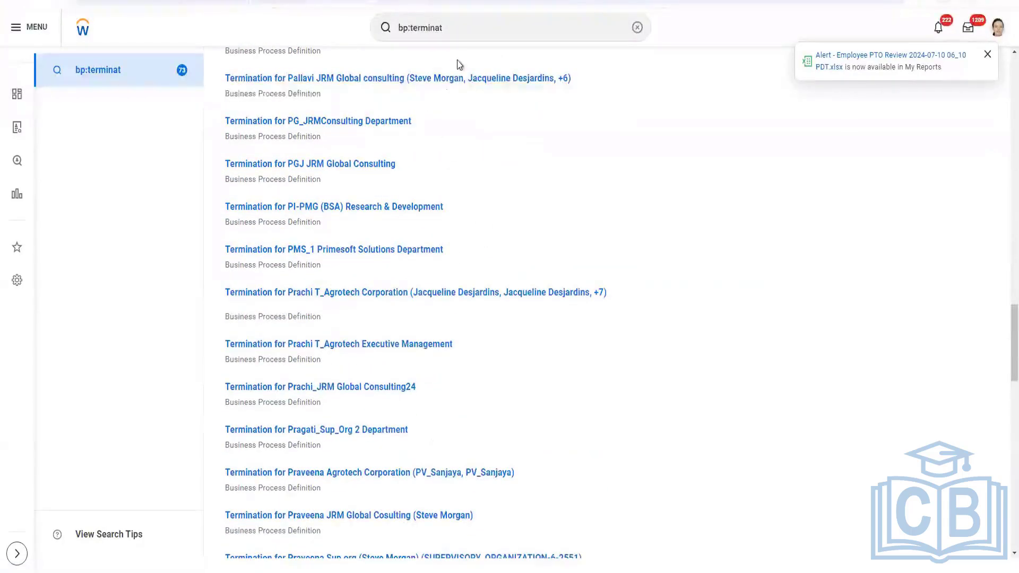
# Search for bp:terminate employee, then shorten the query to bp:terminate and search again
pyautogui.click(453, 32)
pyautogui.write('e')
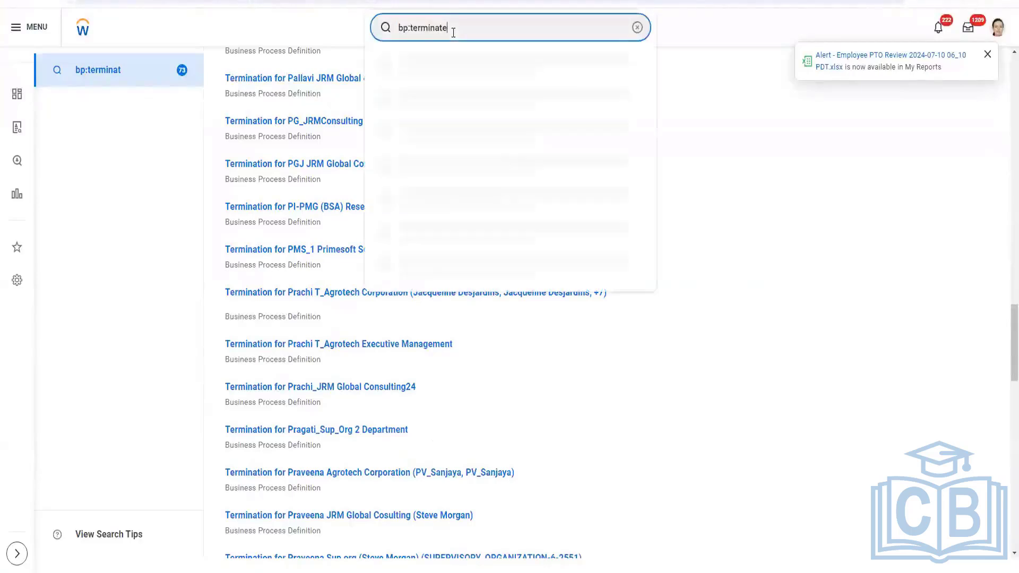
pyautogui.write(' employee')
pyautogui.press('Return')
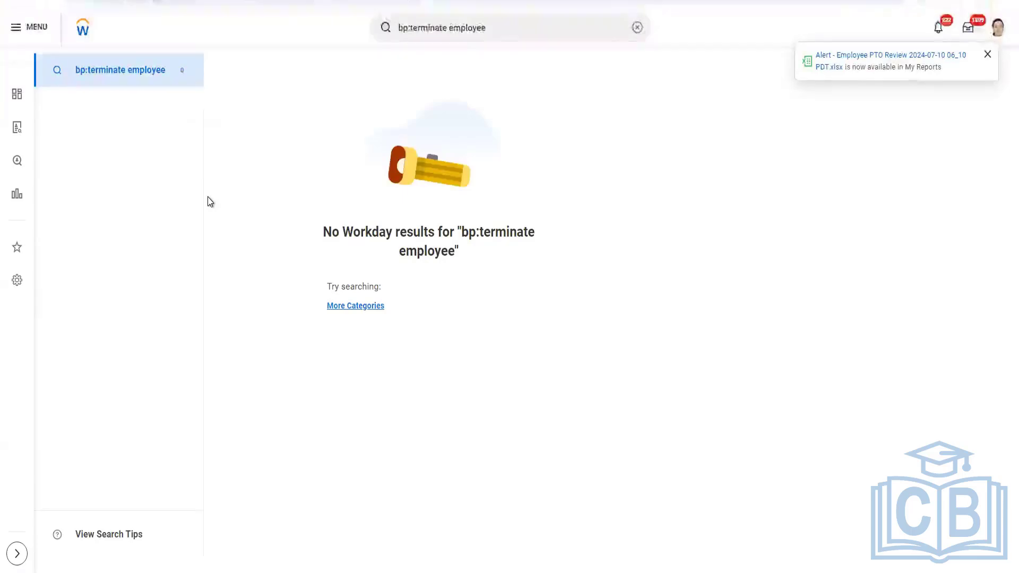
pyautogui.click(523, 31)
pyautogui.press('BackSpace')
pyautogui.press('BackSpace')
pyautogui.press('BackSpace')
pyautogui.press('BackSpace')
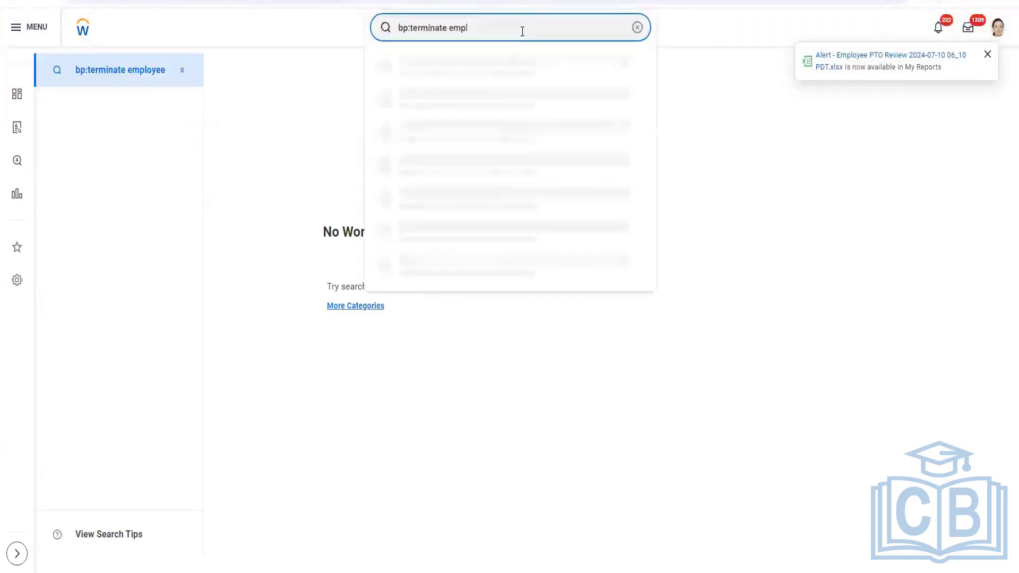
pyautogui.press('BackSpace')
pyautogui.press('BackSpace')
pyautogui.press('BackSpace')
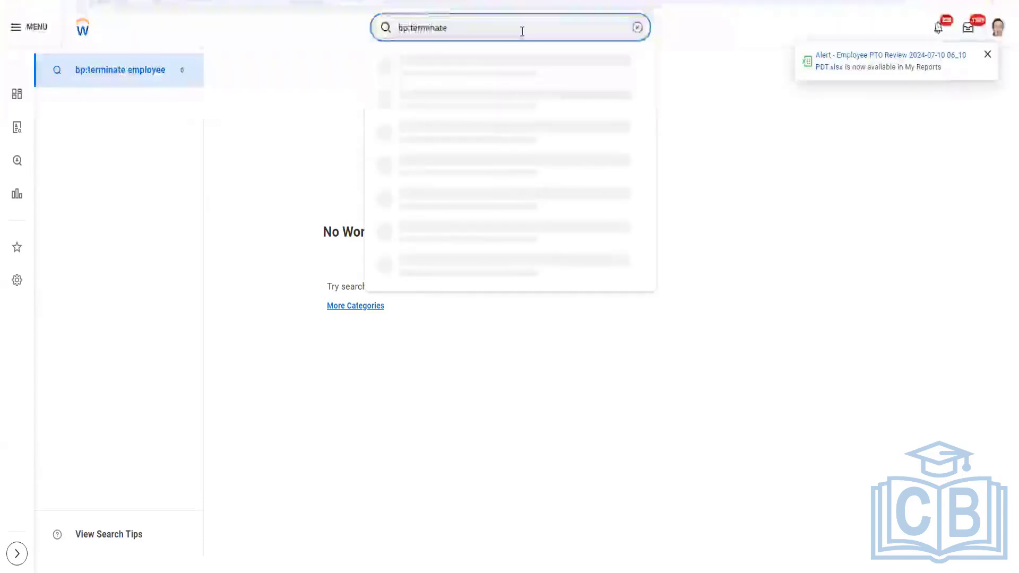
pyautogui.press('Escape')
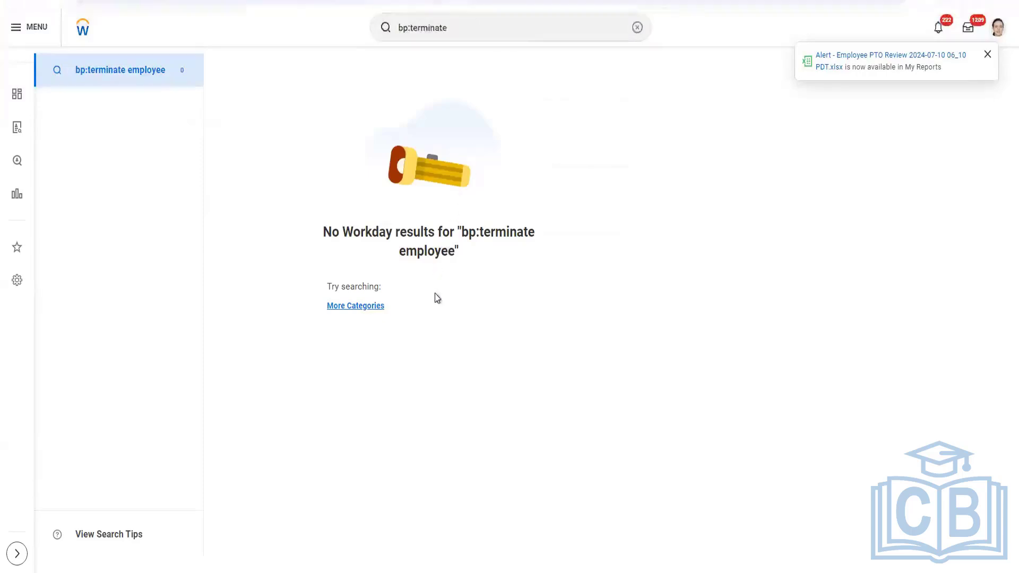
pyautogui.press('Return')
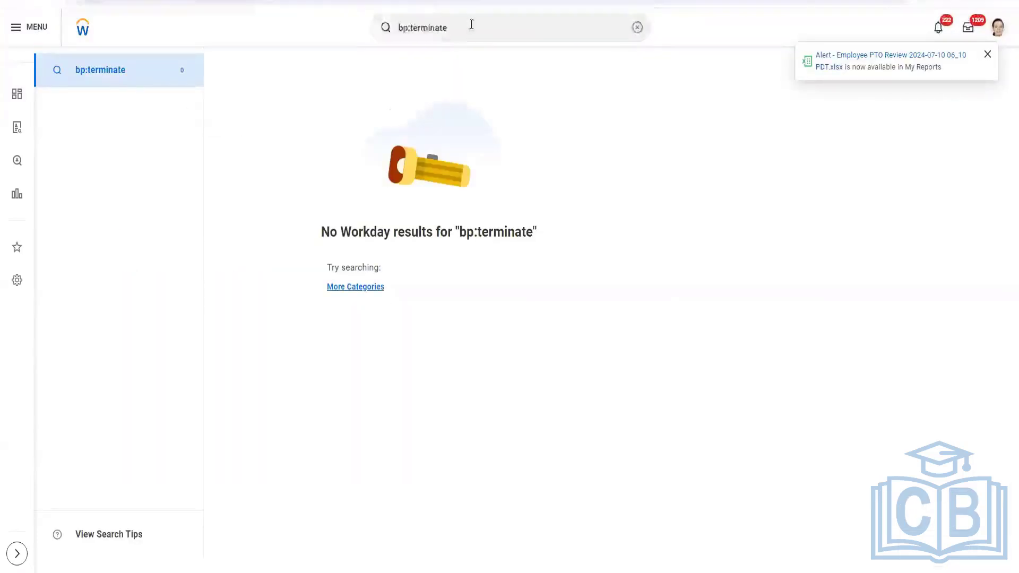
# Replace the search query with terminated and run the search
pyautogui.click(481, 23)
pyautogui.moveTo(482, 23); pyautogui.dragTo(350, 29)
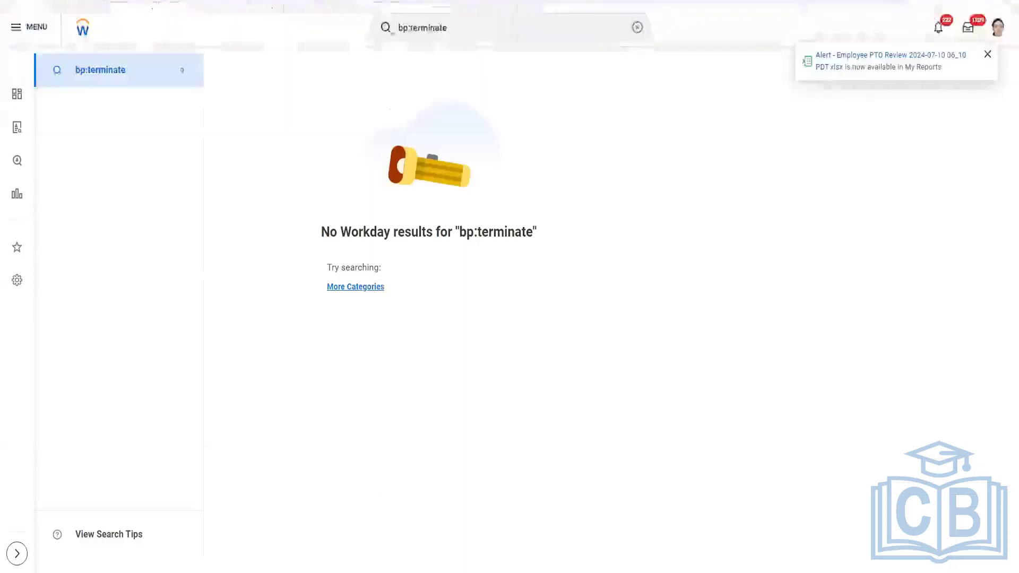
pyautogui.click(479, 24)
pyautogui.moveTo(479, 23); pyautogui.dragTo(331, 9)
pyautogui.write('termi')
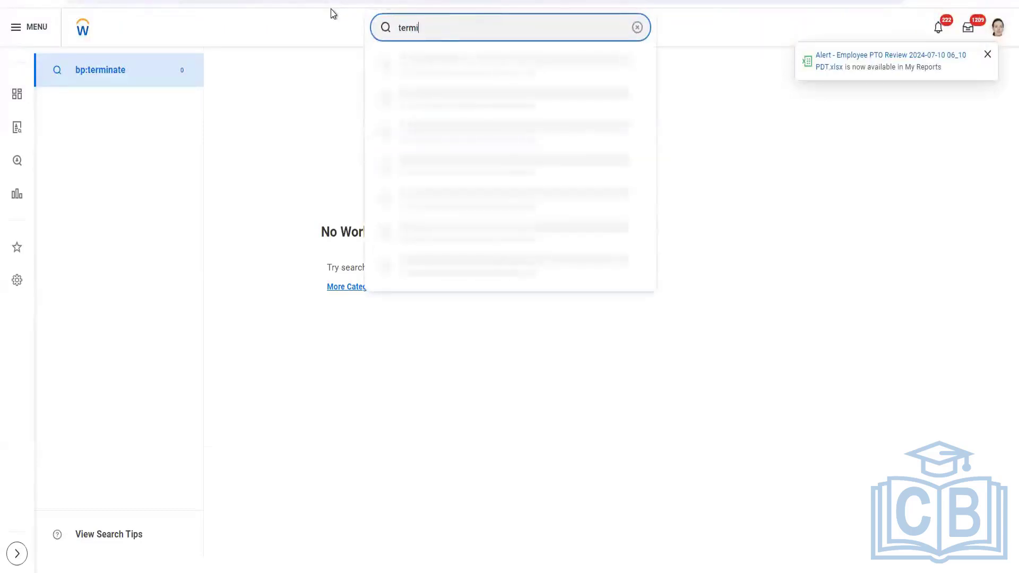
pyautogui.write('nated')
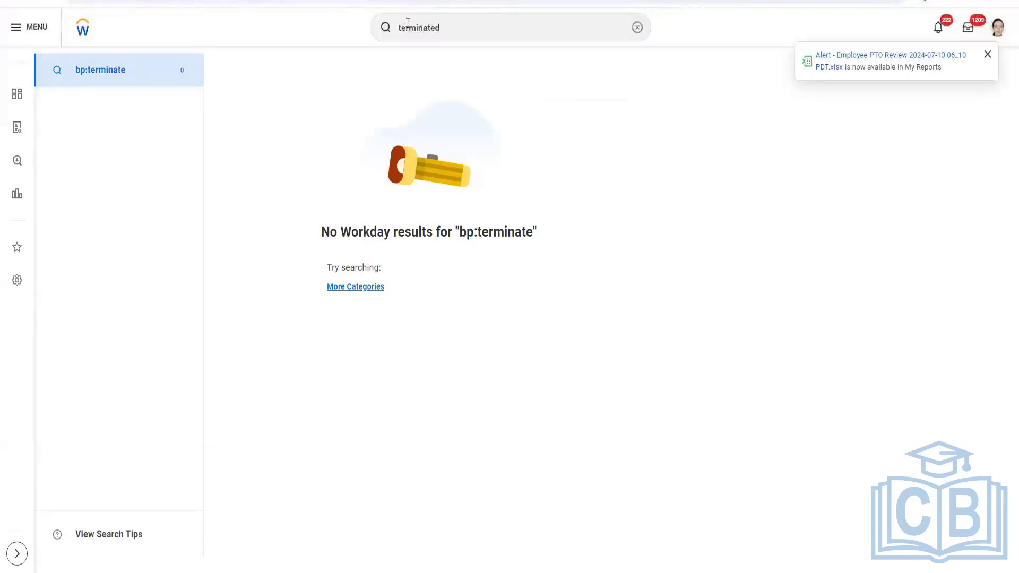
pyautogui.press('Return')
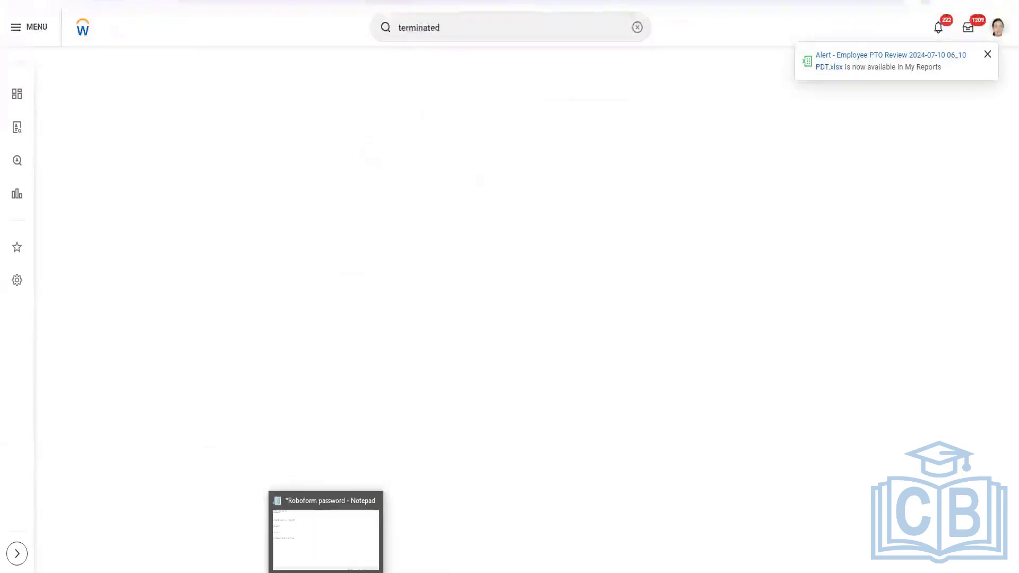
# Open File Explorer and browse the Downloads folder's files
pyautogui.press('super+e')
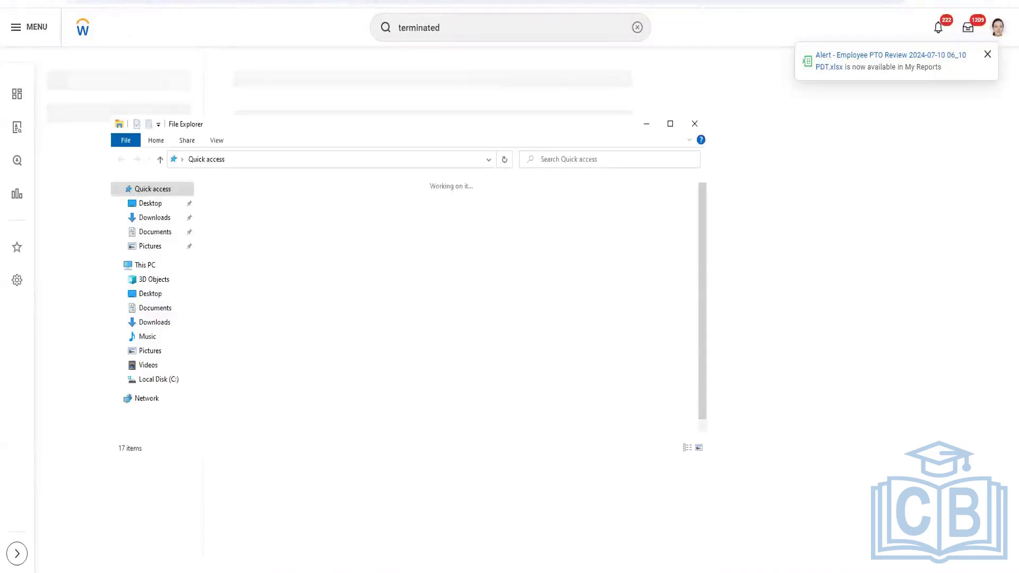
pyautogui.scroll(-1, 264, 402)
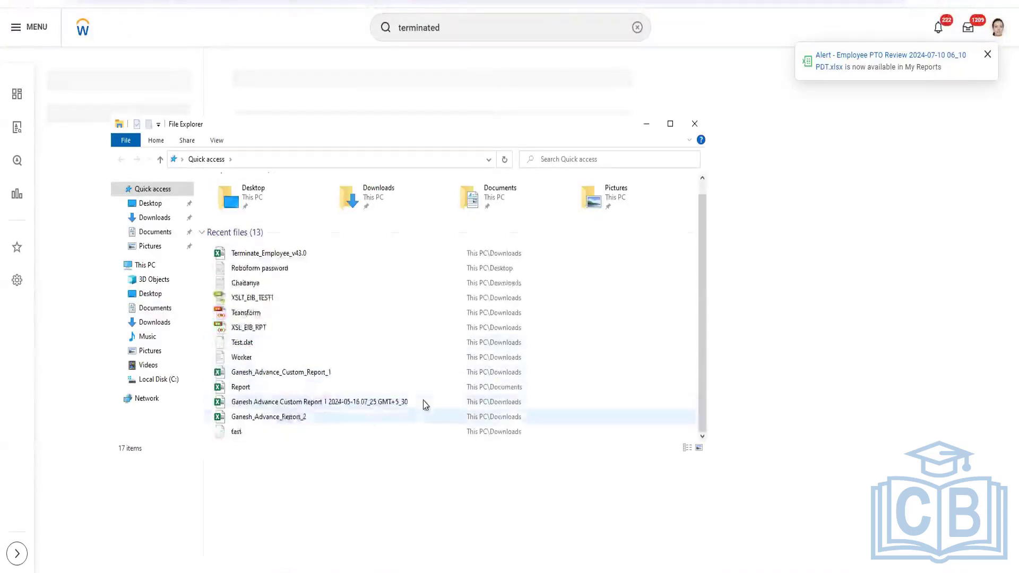
pyautogui.click(156, 218)
pyautogui.scroll(-6, 322, 319)
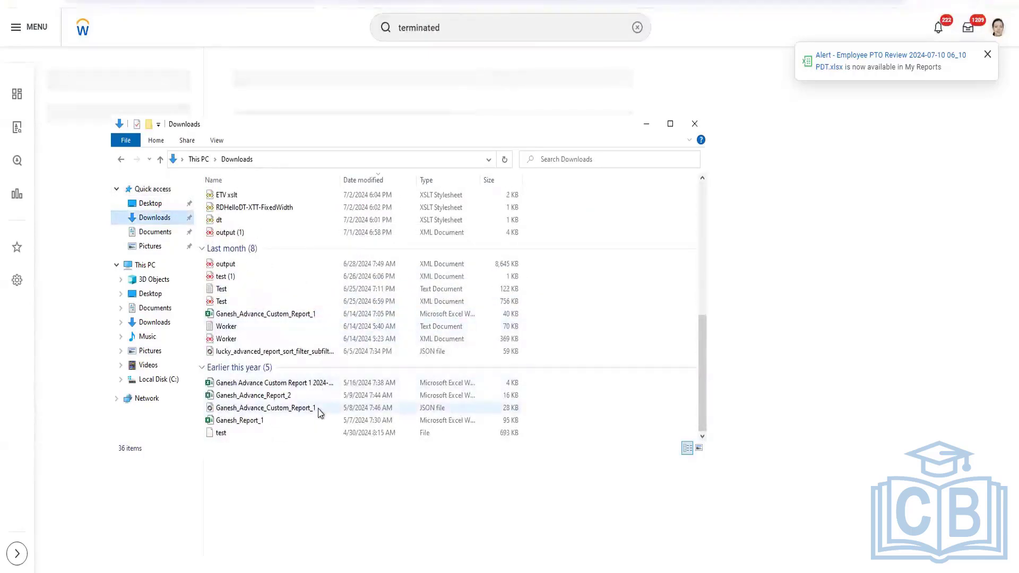
pyautogui.click(304, 384)
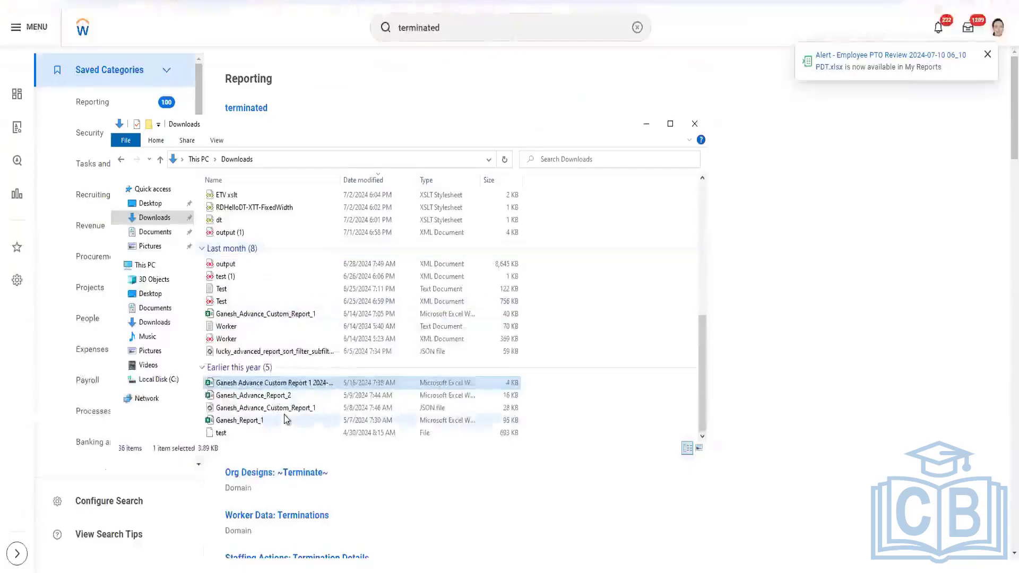
pyautogui.click(292, 566)
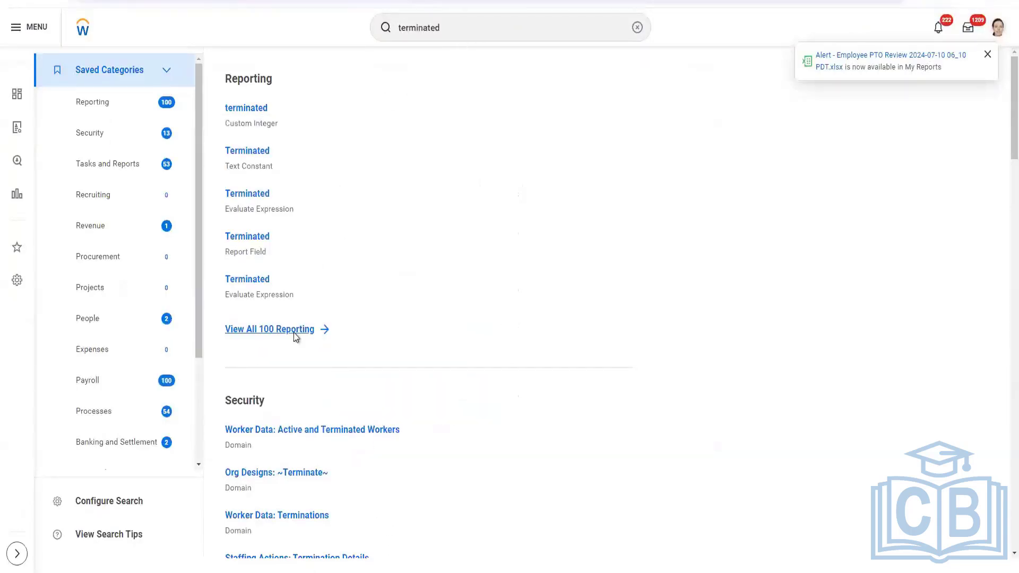
# Browse the terminated search results by category and open the Terminated Employee In last 10 years report
pyautogui.scroll(-2, 348, 288)
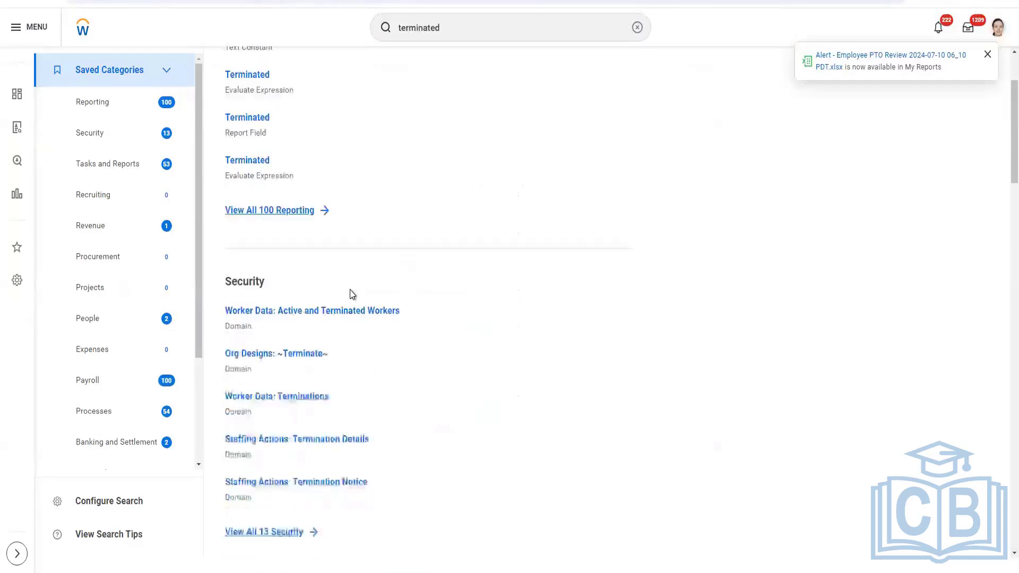
pyautogui.scroll(-7, 350, 294)
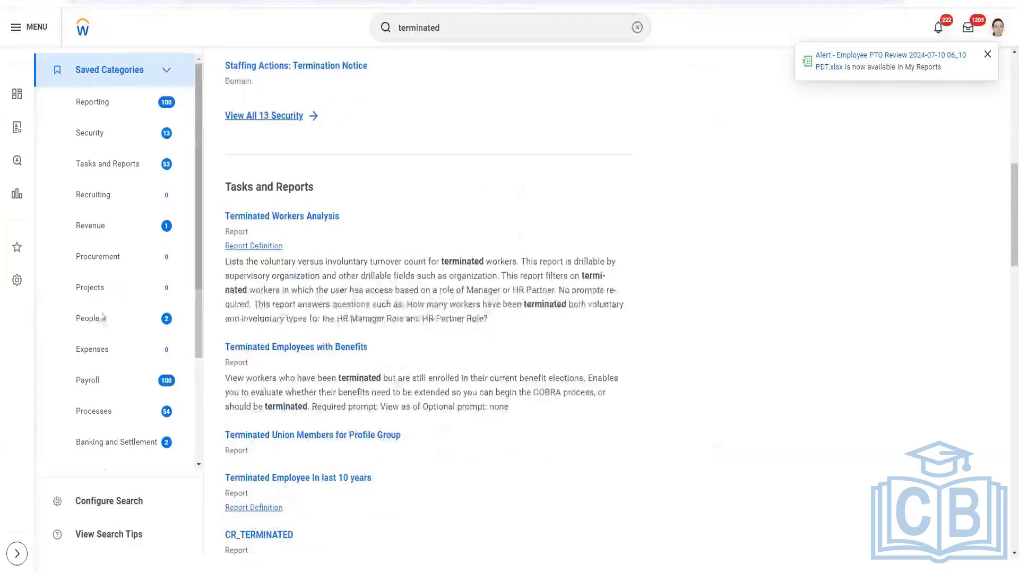
pyautogui.click(97, 324)
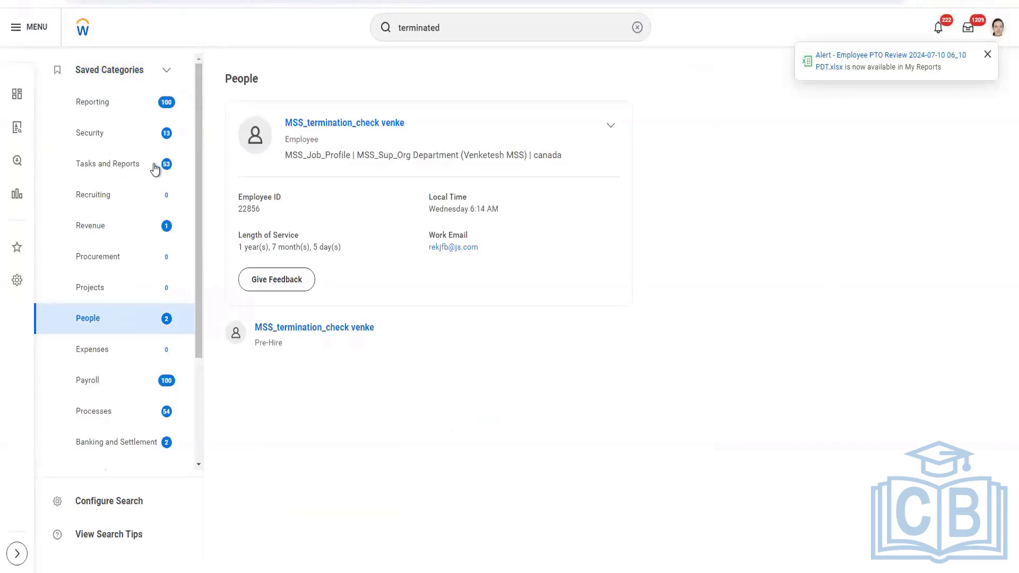
pyautogui.click(154, 169)
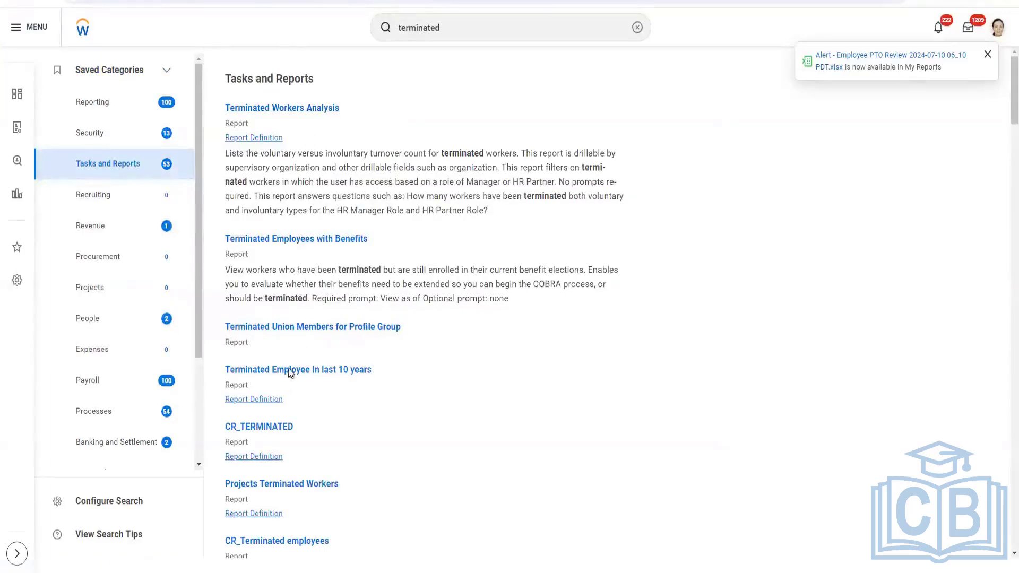
pyautogui.scroll(-5, 297, 390)
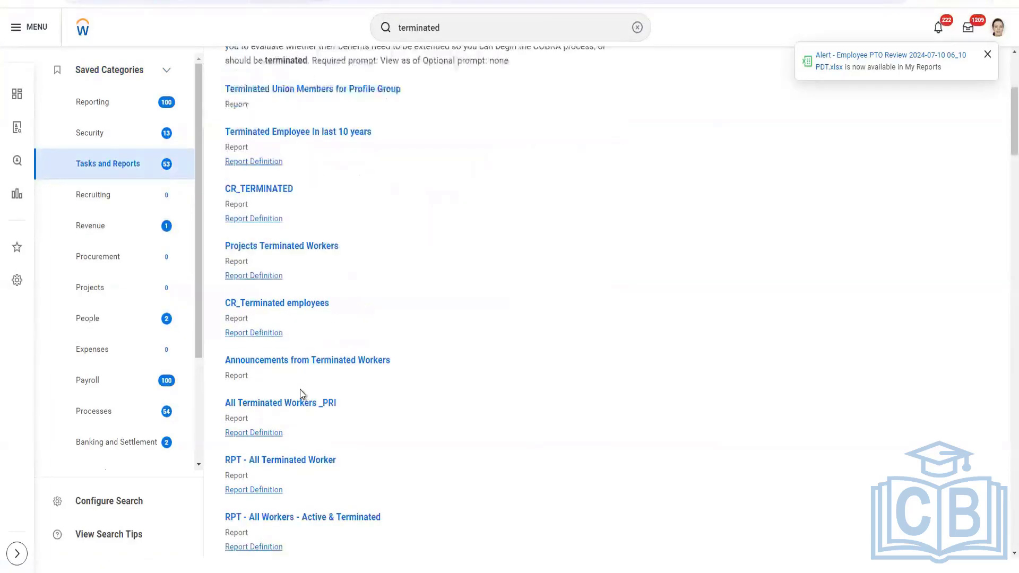
pyautogui.click(305, 137)
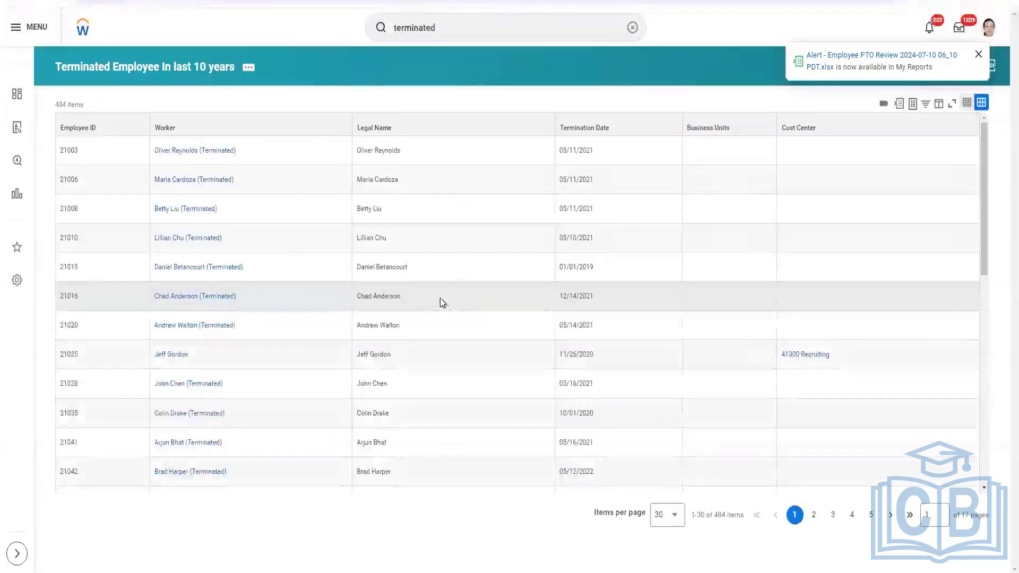
# Open a terminated worker's profile, view the Worker History under Job, and open the worker's Terminate event
pyautogui.rightClick(193, 155)
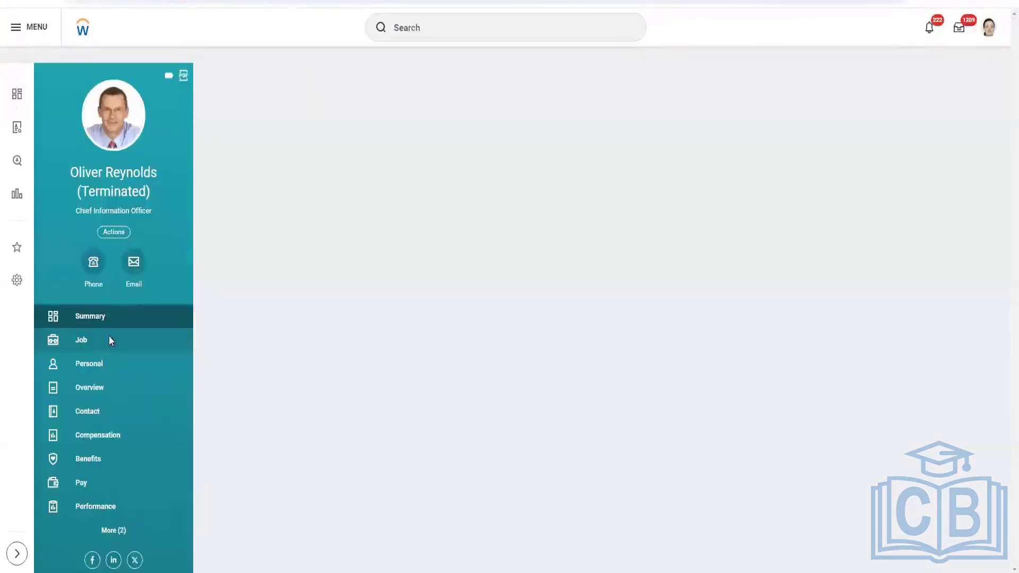
pyautogui.click(108, 337)
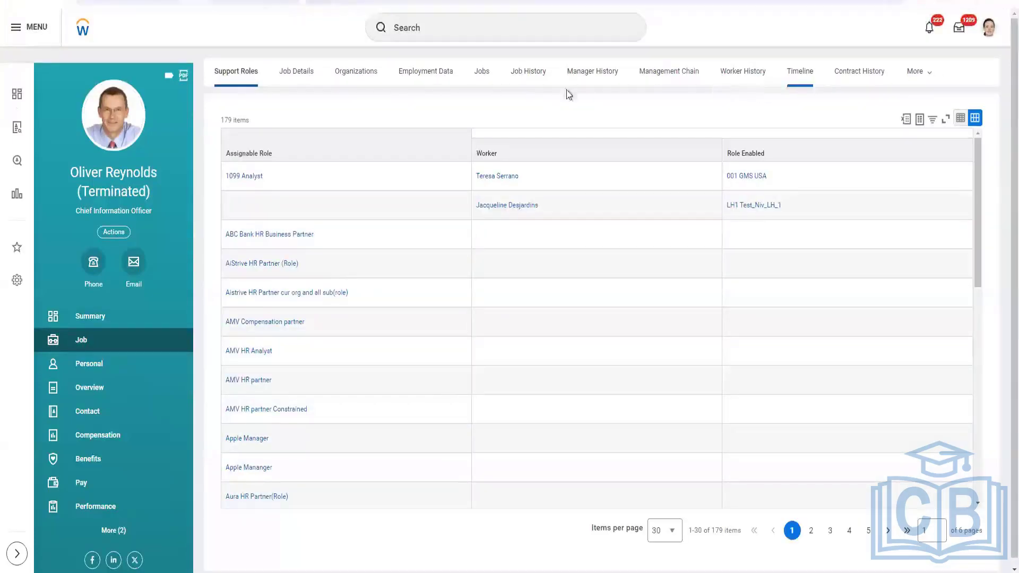
pyautogui.click(746, 72)
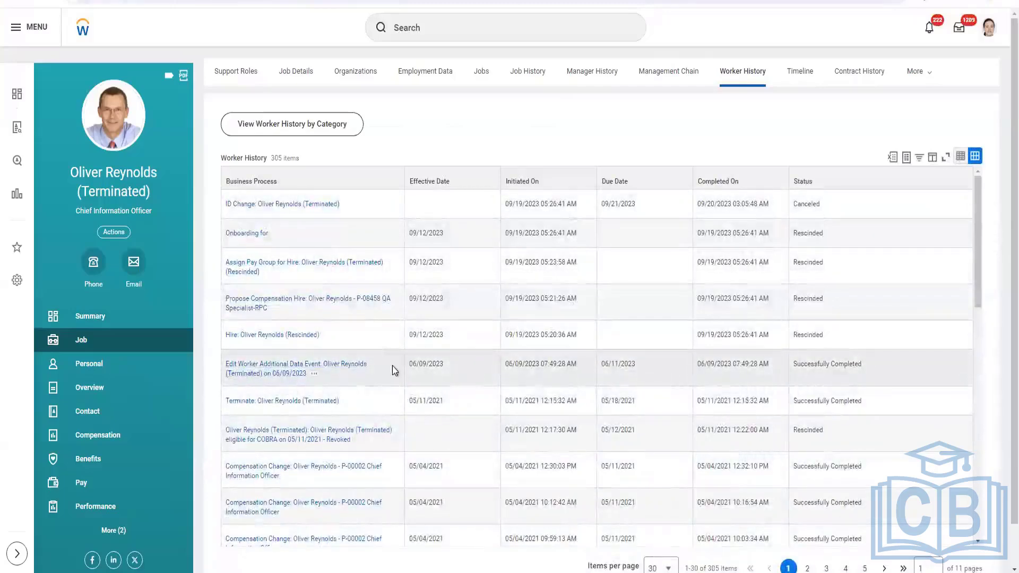
pyautogui.scroll(-10, 364, 366)
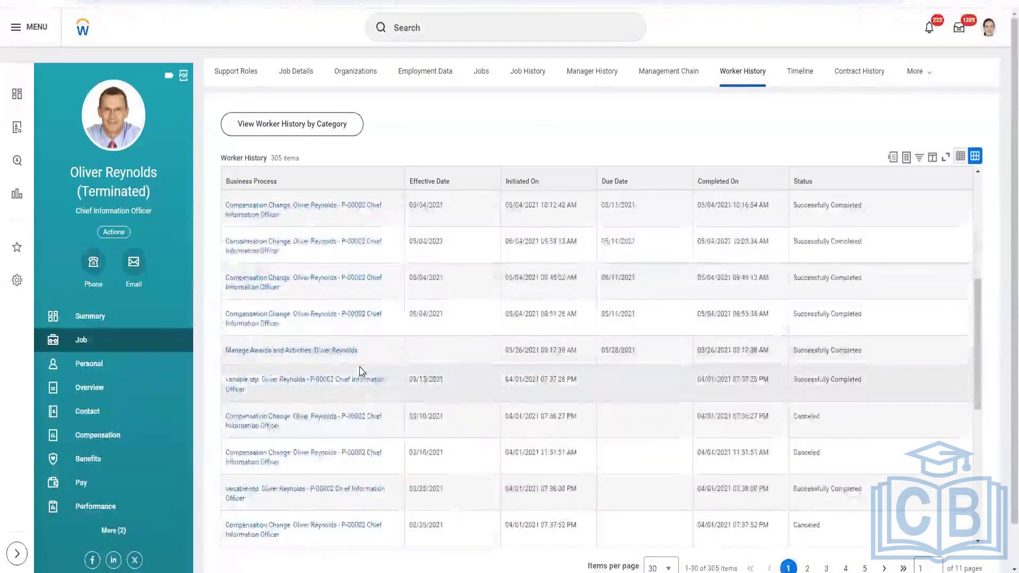
pyautogui.scroll(-5, 359, 370)
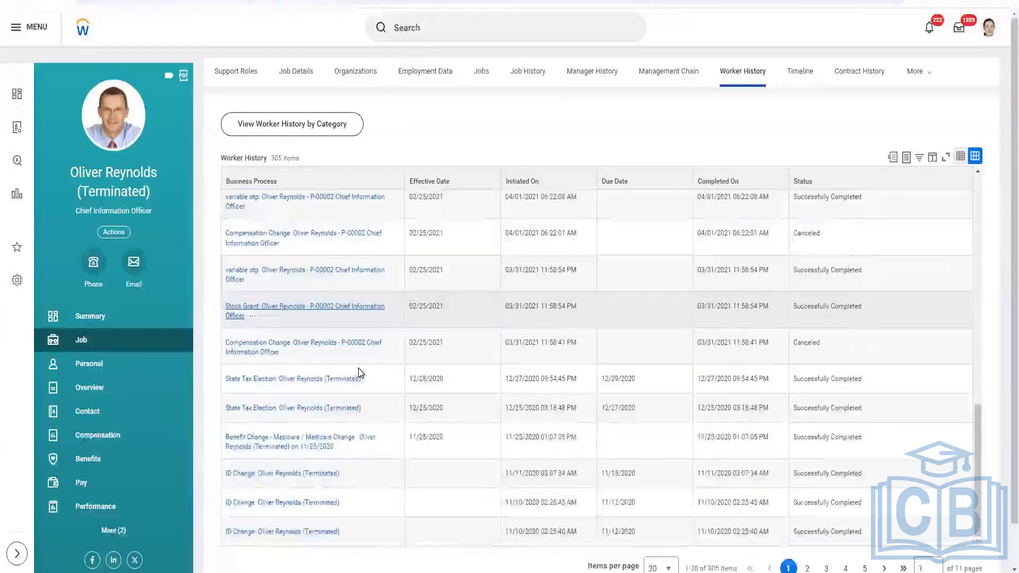
pyautogui.scroll(10, 358, 368)
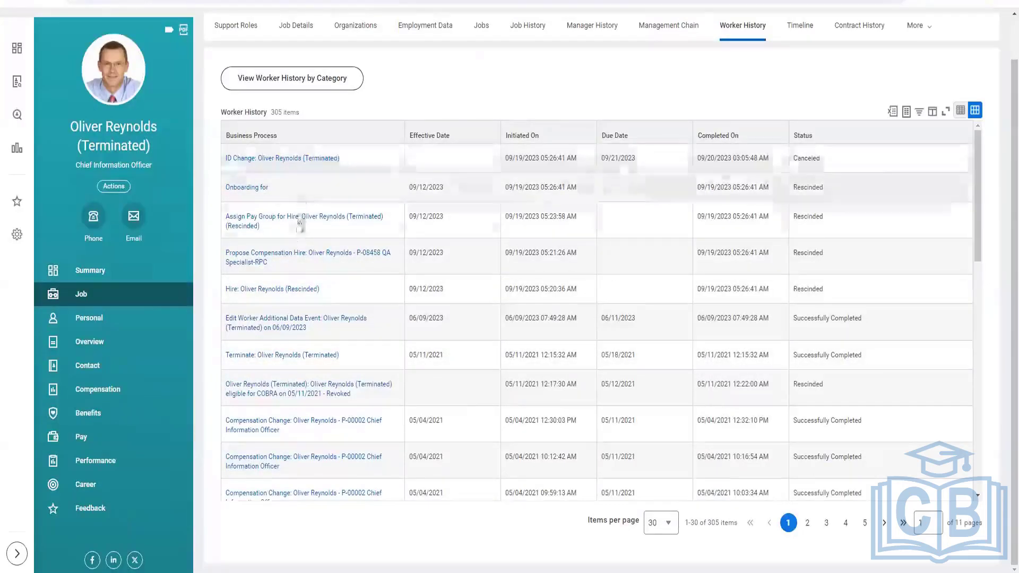
pyautogui.click(278, 360)
pyautogui.click(278, 357)
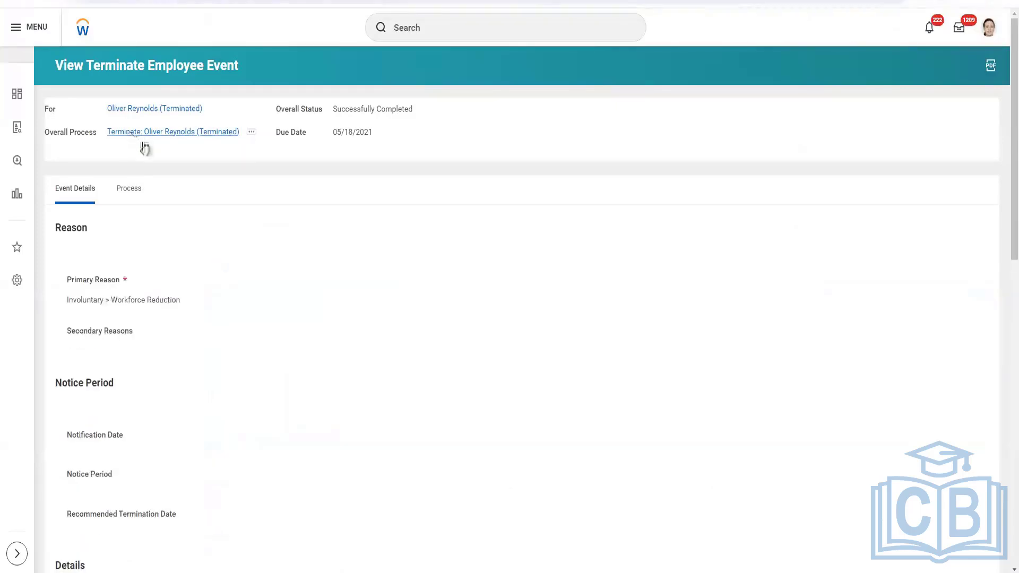
# Open the termination event's process history and follow its initiation step to the termination business process definition
pyautogui.rightClick(139, 137)
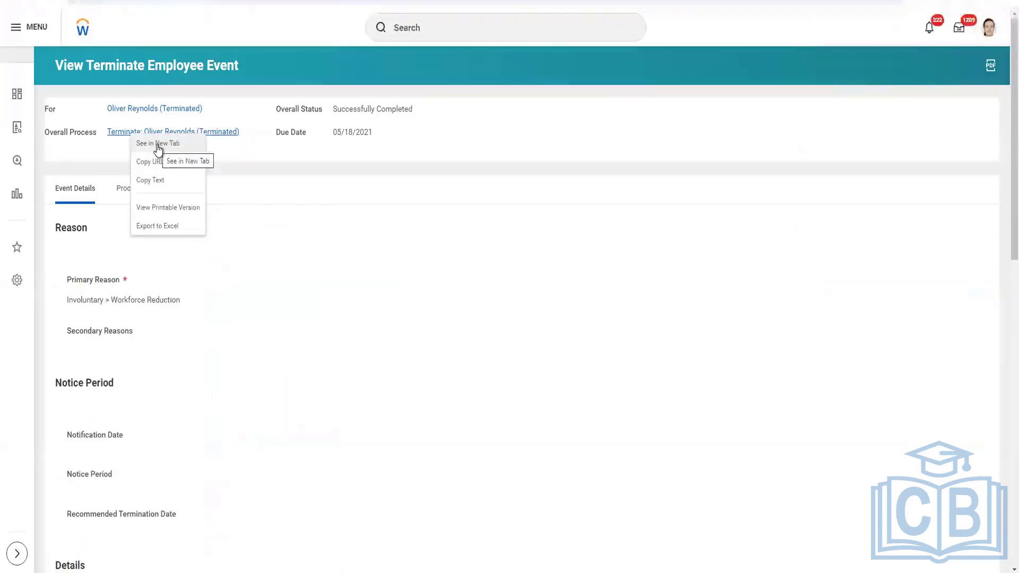
pyautogui.click(158, 145)
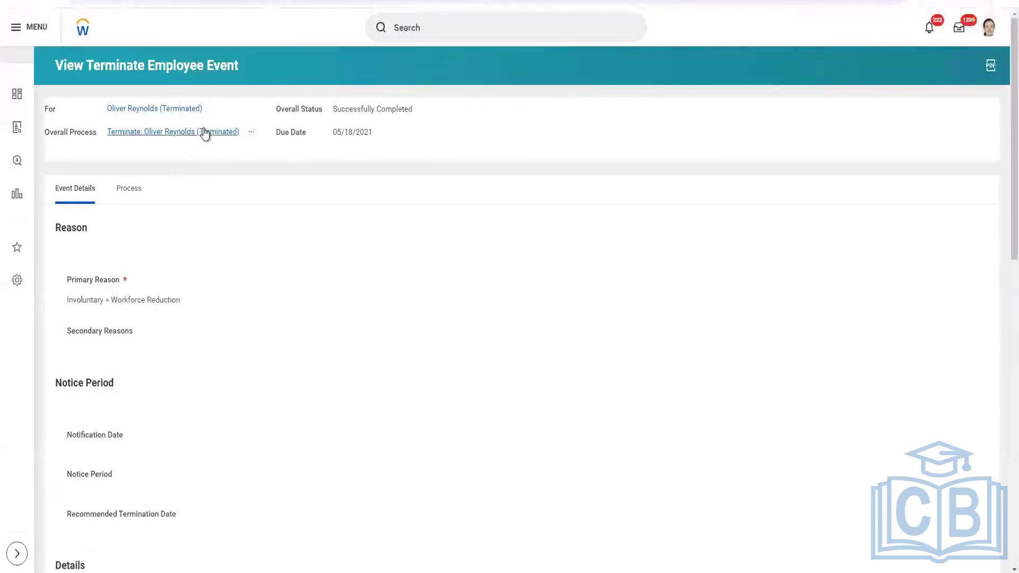
pyautogui.click(133, 192)
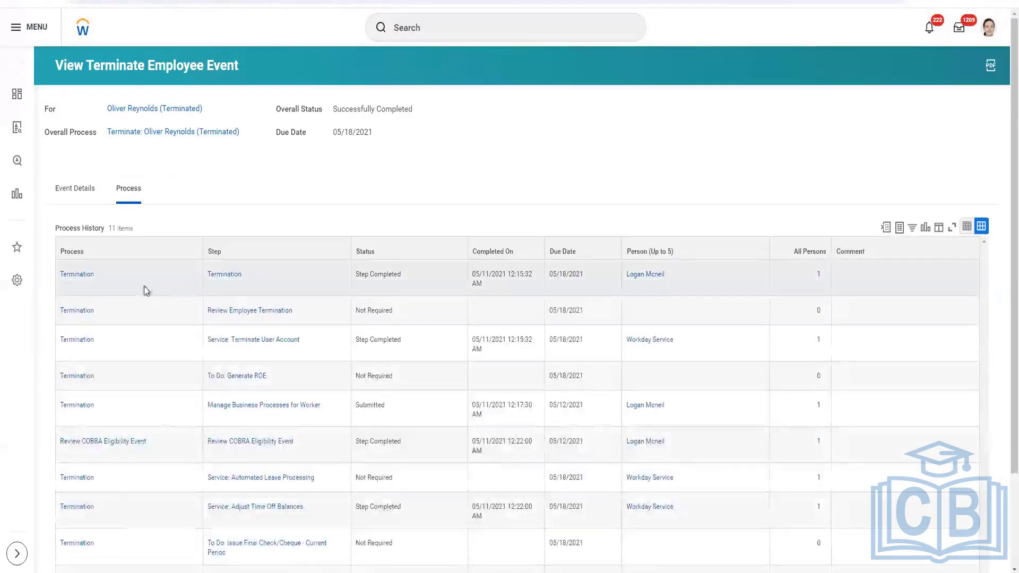
pyautogui.click(80, 275)
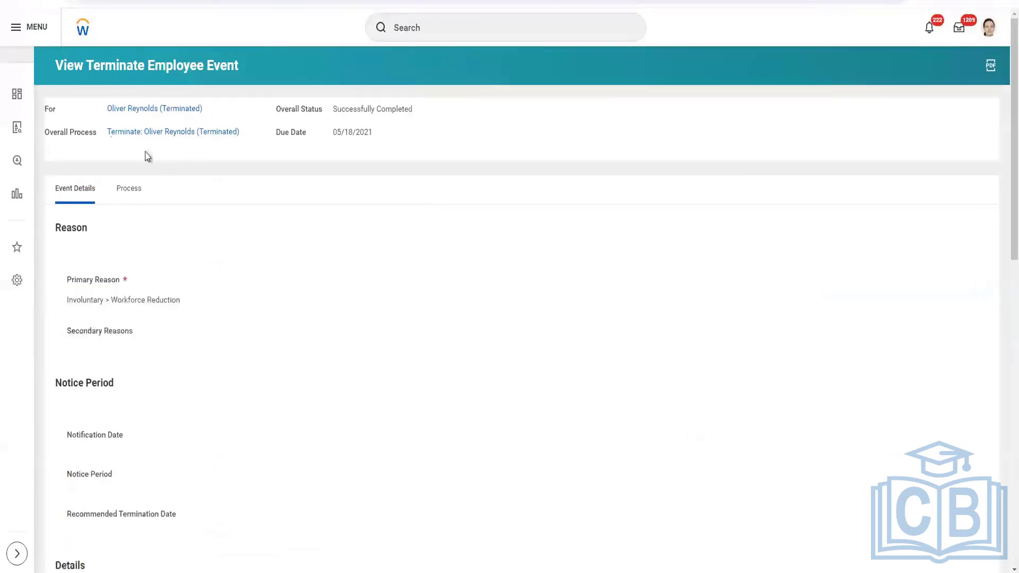
pyautogui.click(129, 189)
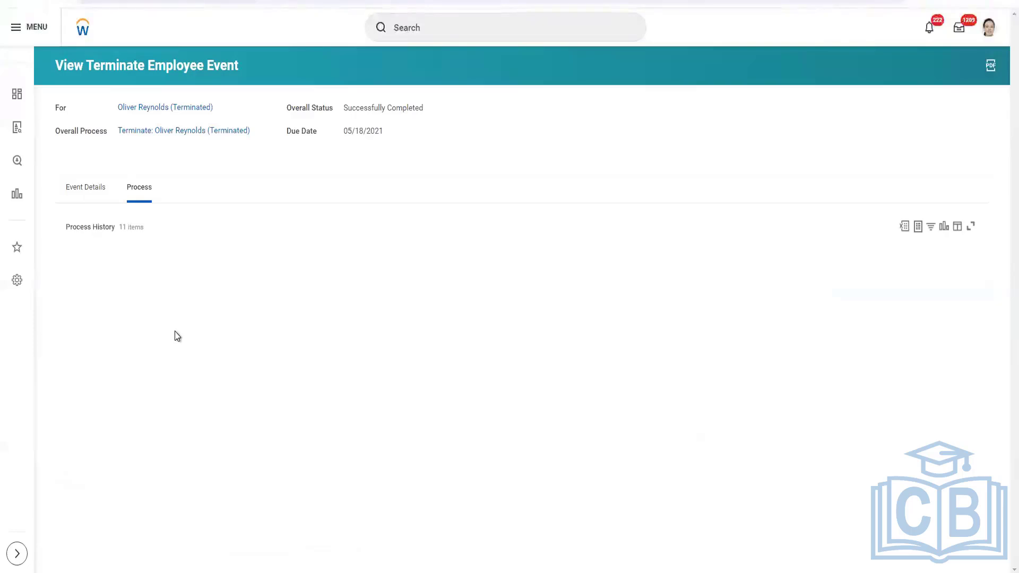
pyautogui.click(234, 274)
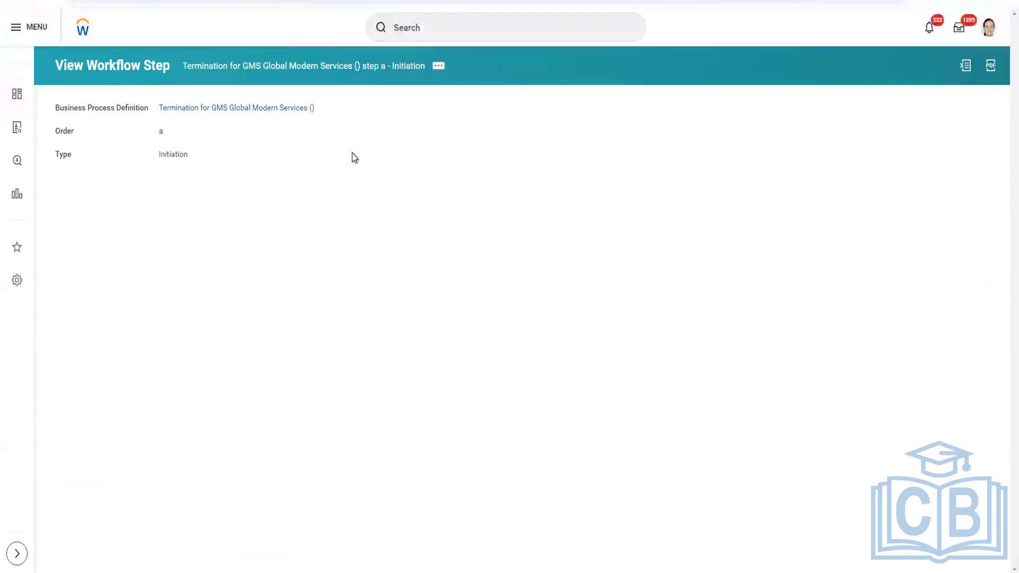
pyautogui.click(548, 101)
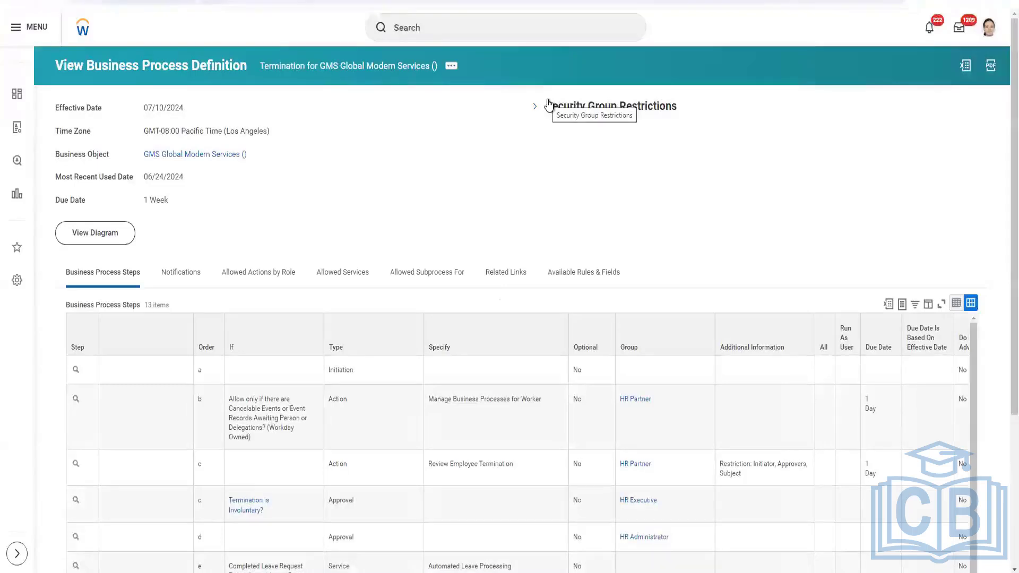
# Scroll through the business process steps of the termination business process definition
pyautogui.scroll(-4, 403, 205)
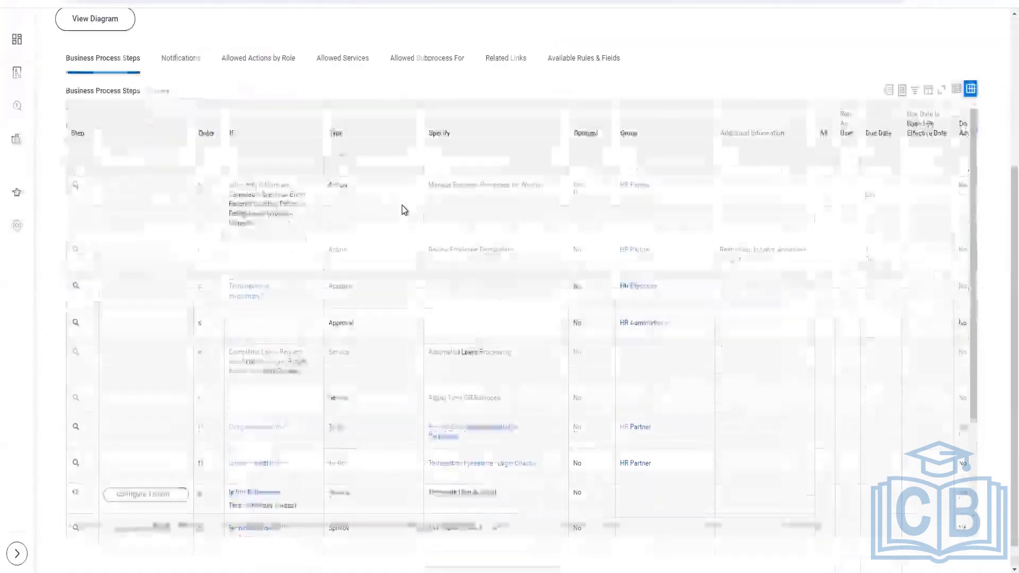
pyautogui.scroll(2, 319, 321)
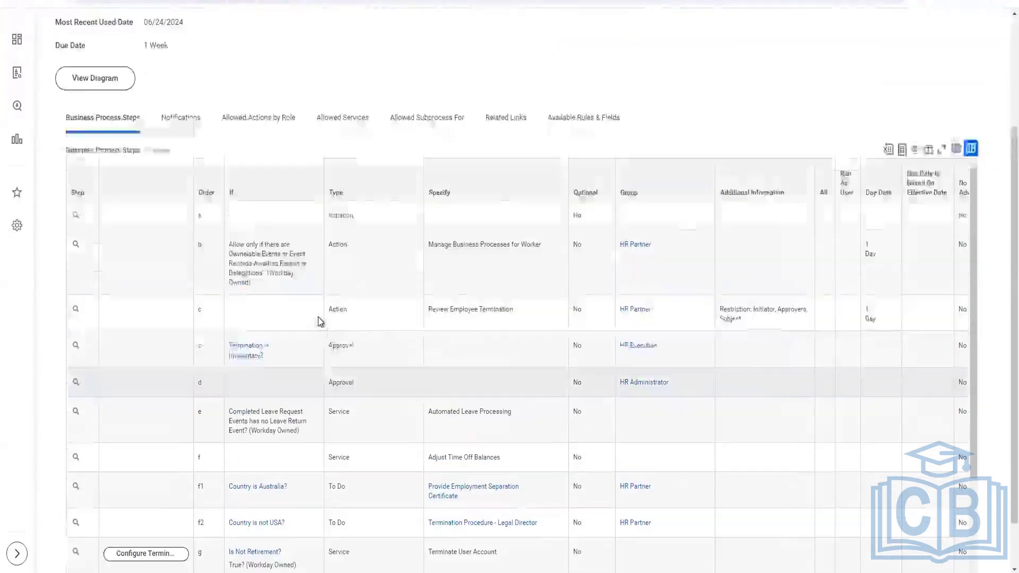
pyautogui.scroll(-2, 334, 161)
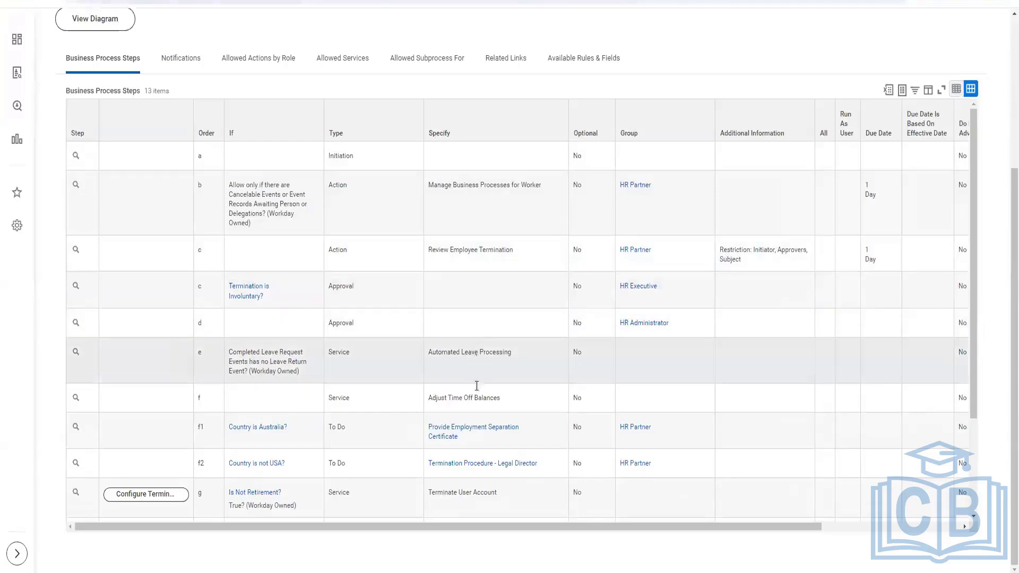
pyautogui.scroll(-1, 494, 390)
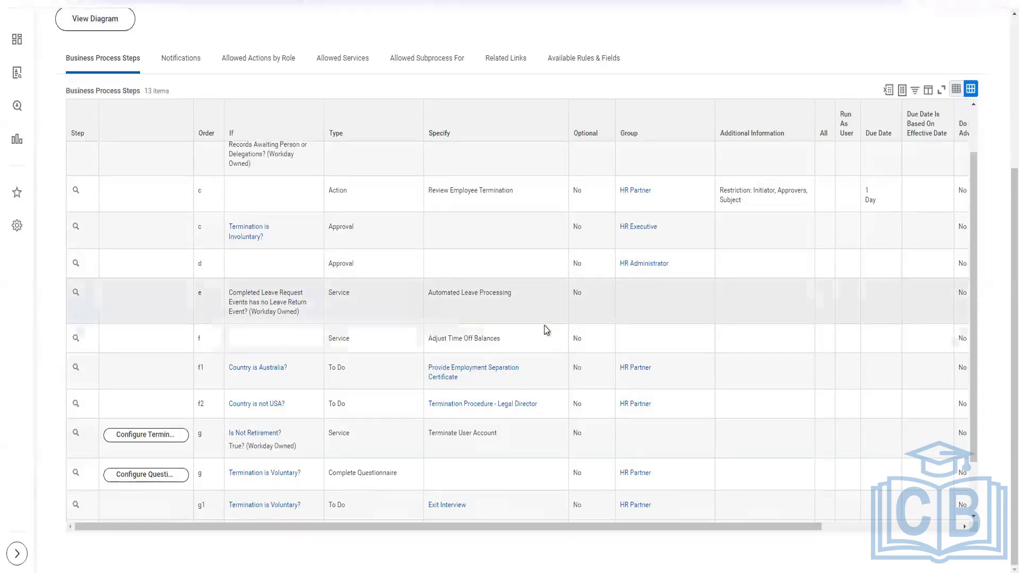
pyautogui.scroll(-1, 544, 326)
pyautogui.scroll(3, 542, 329)
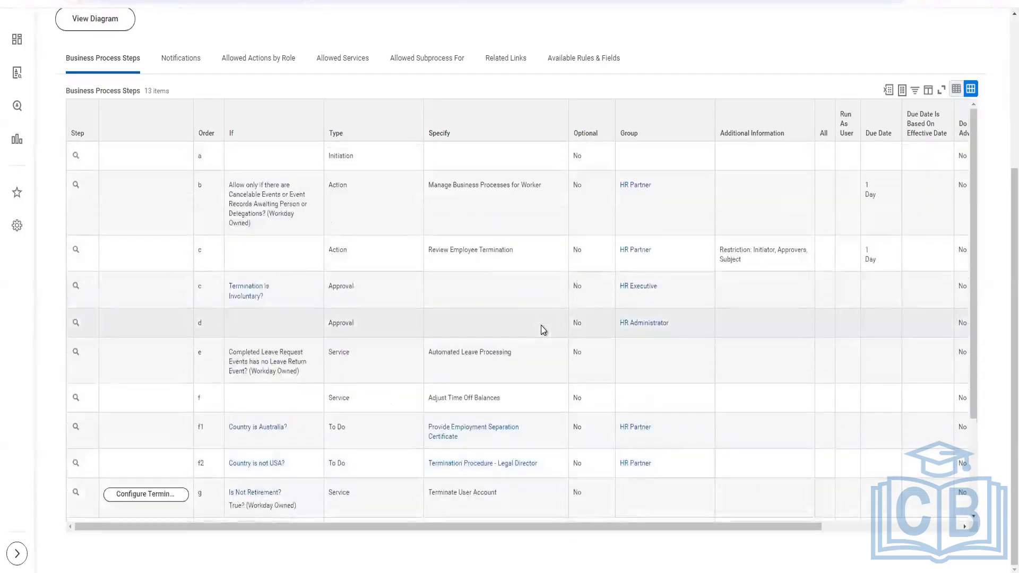
pyautogui.scroll(-3, 536, 336)
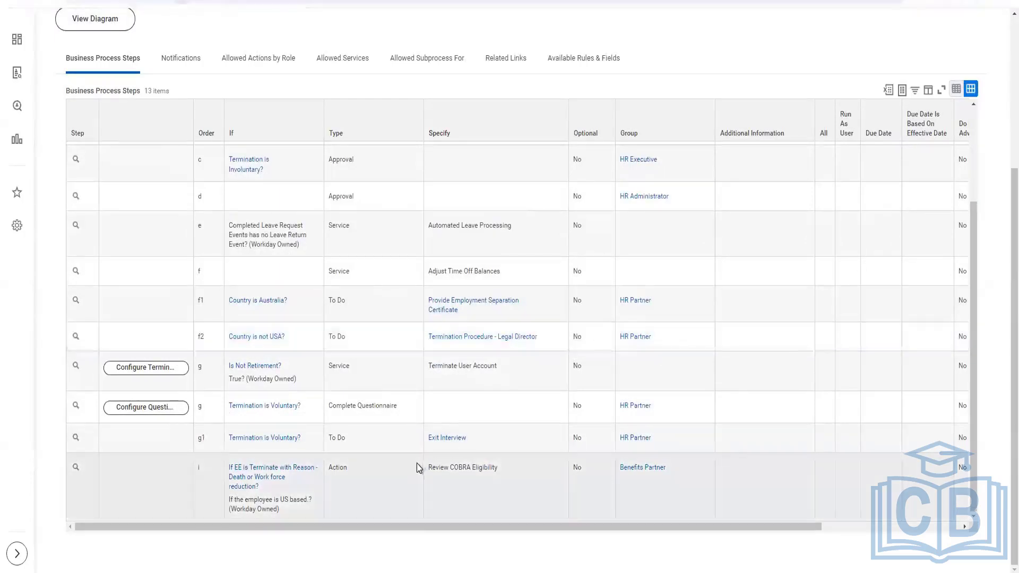
pyautogui.scroll(1, 374, 393)
pyautogui.scroll(2, 377, 392)
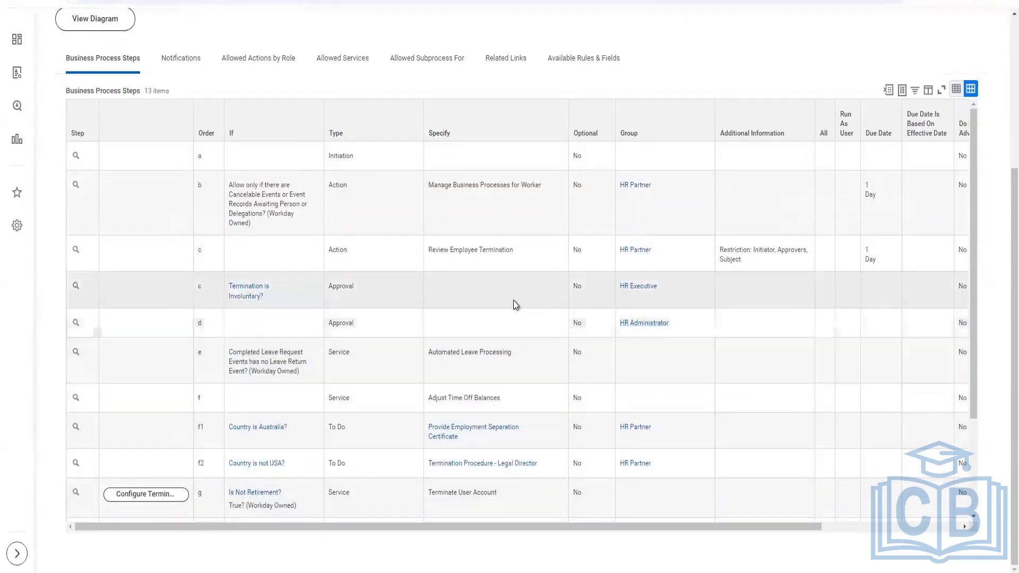
pyautogui.scroll(-3, 319, 499)
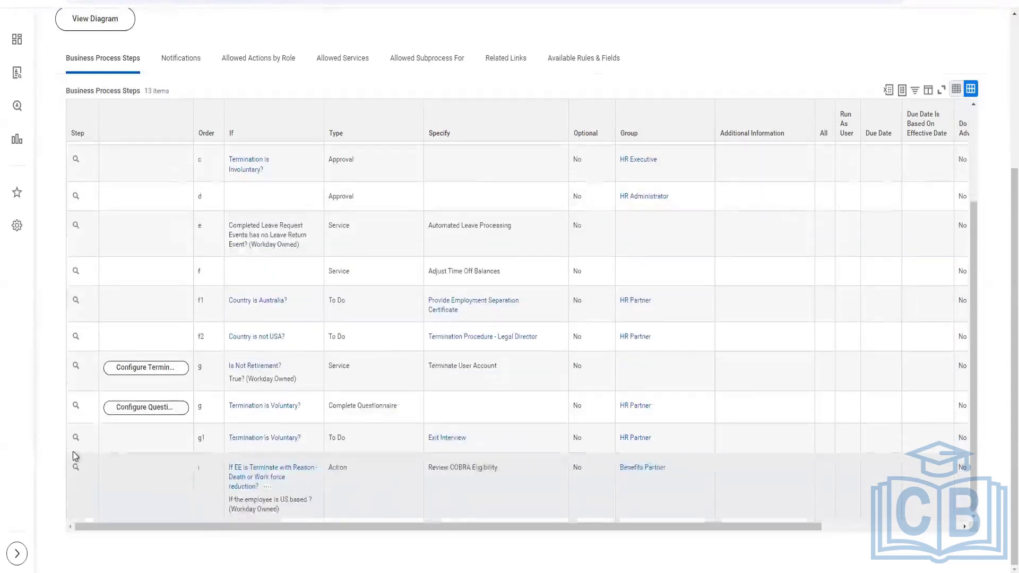
pyautogui.scroll(3, 432, 406)
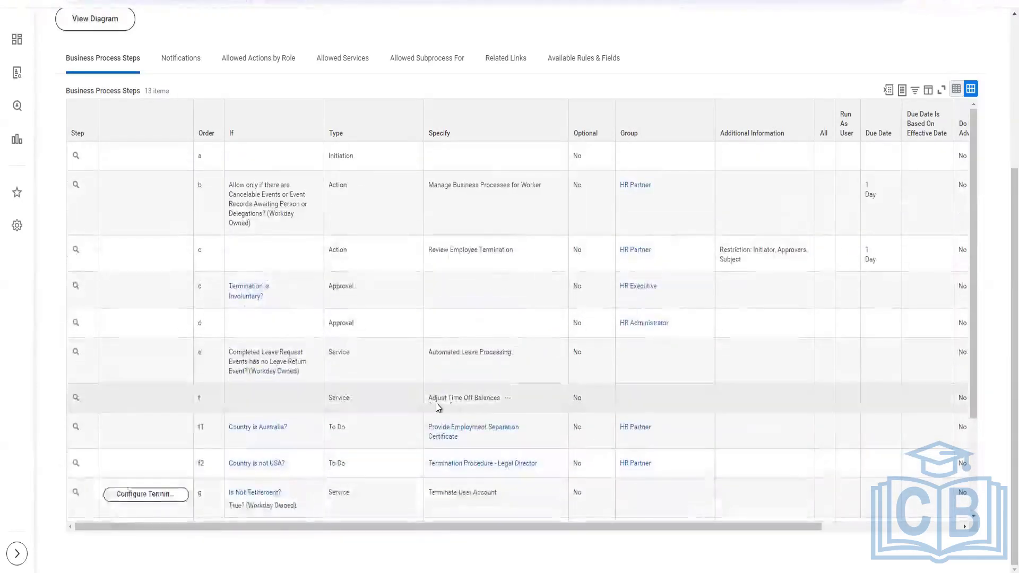
pyautogui.scroll(-3, 451, 510)
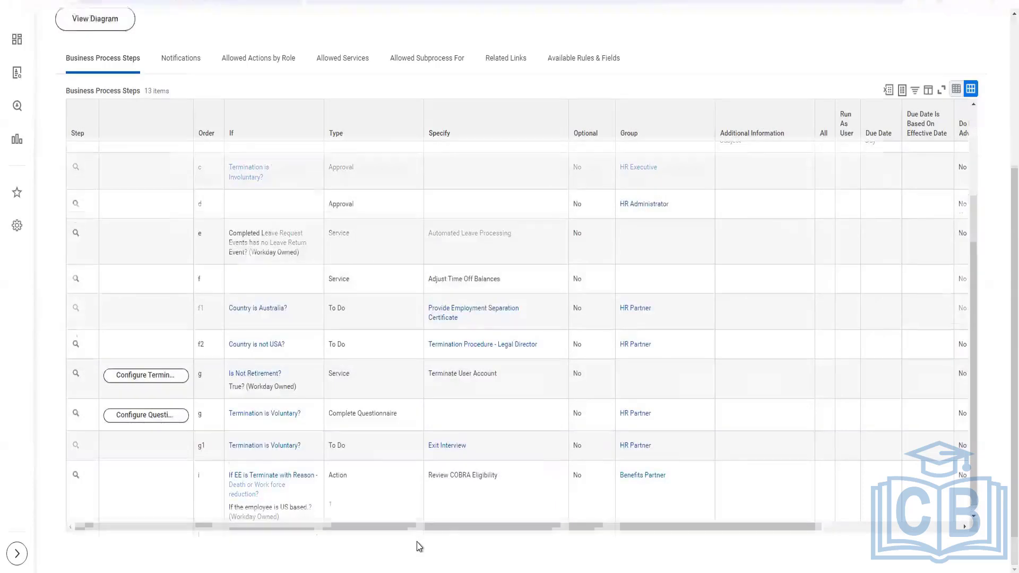
# Switch to the Terminate Employee v43.0 spreadsheet and set the Terminate Employee processing instruction to Automatic Processing
pyautogui.hotkey('alt', 'Tab')
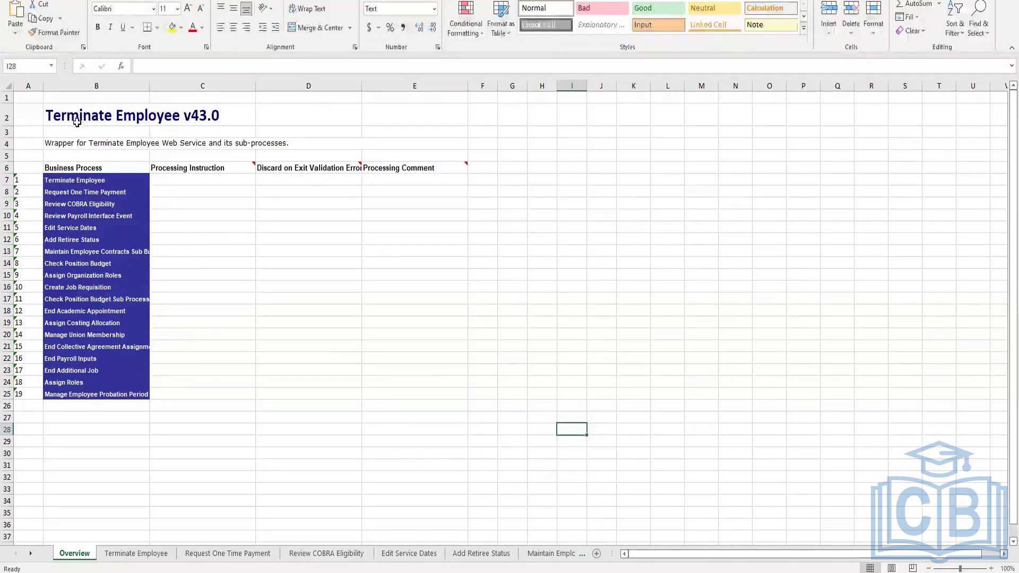
pyautogui.click(77, 118)
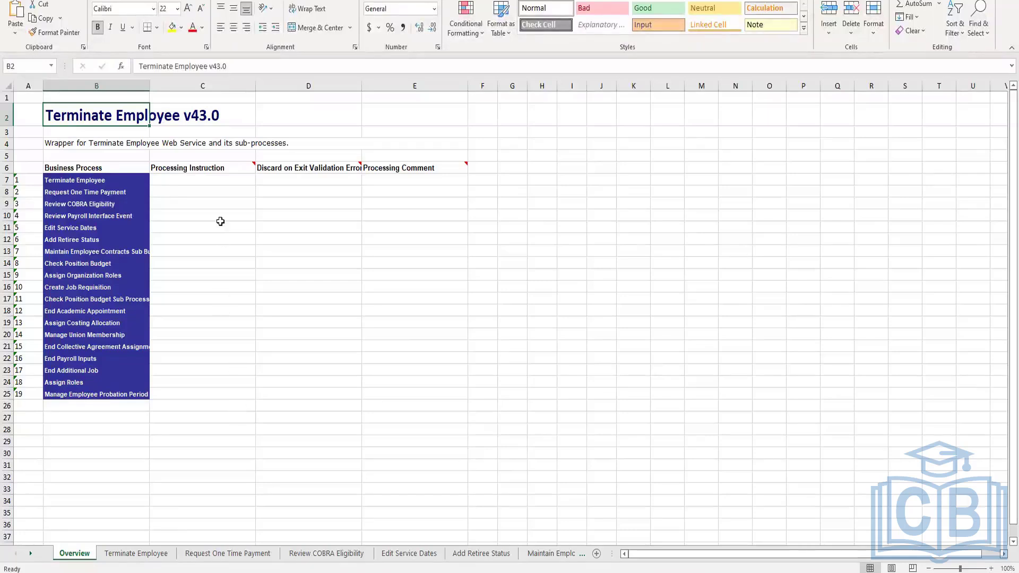
pyautogui.click(221, 179)
pyautogui.click(260, 180)
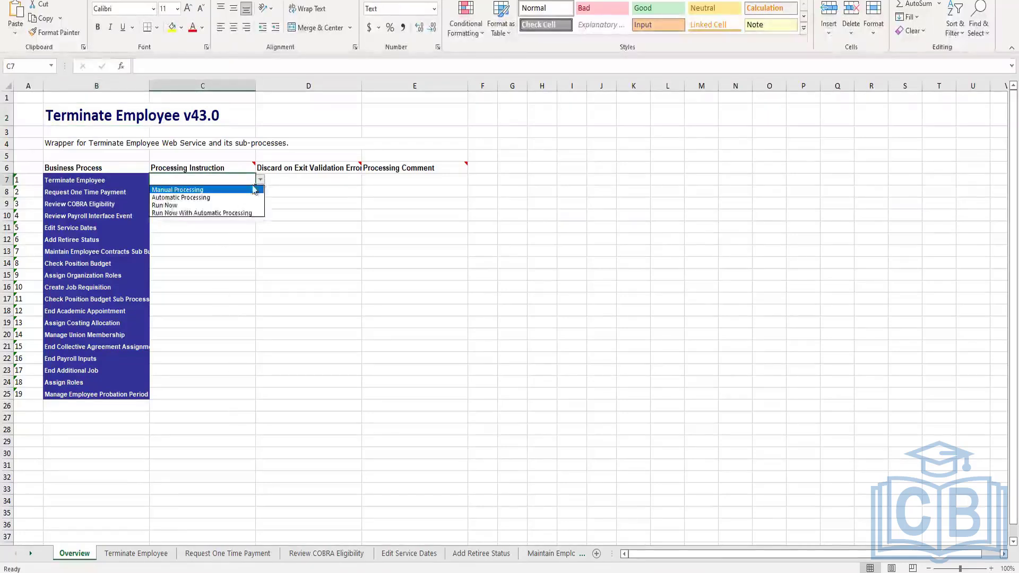
pyautogui.click(221, 198)
# Set Discard on Exit Validation Error to Y for the Terminate Employee business process row
pyautogui.click(295, 179)
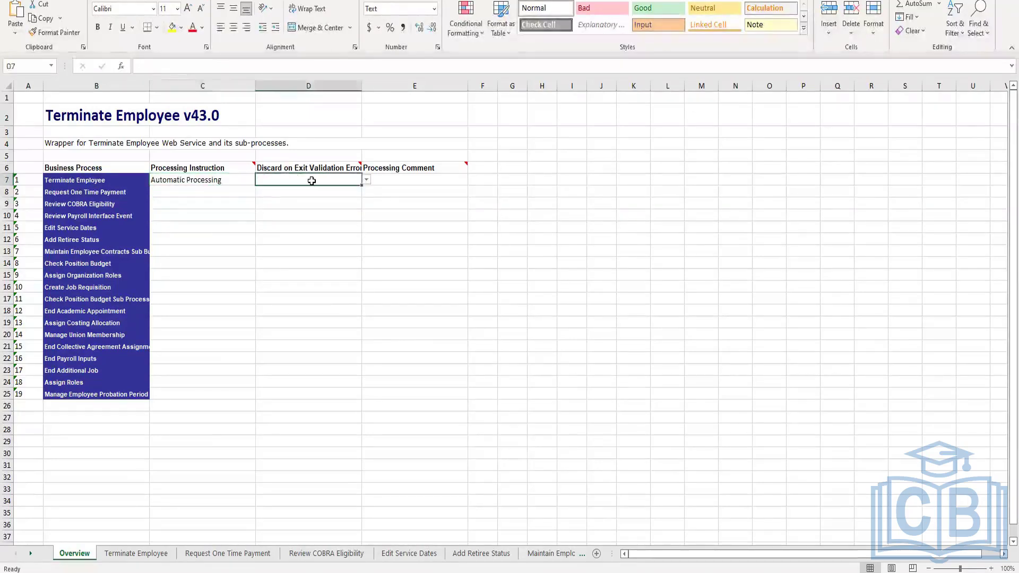
pyautogui.click(366, 181)
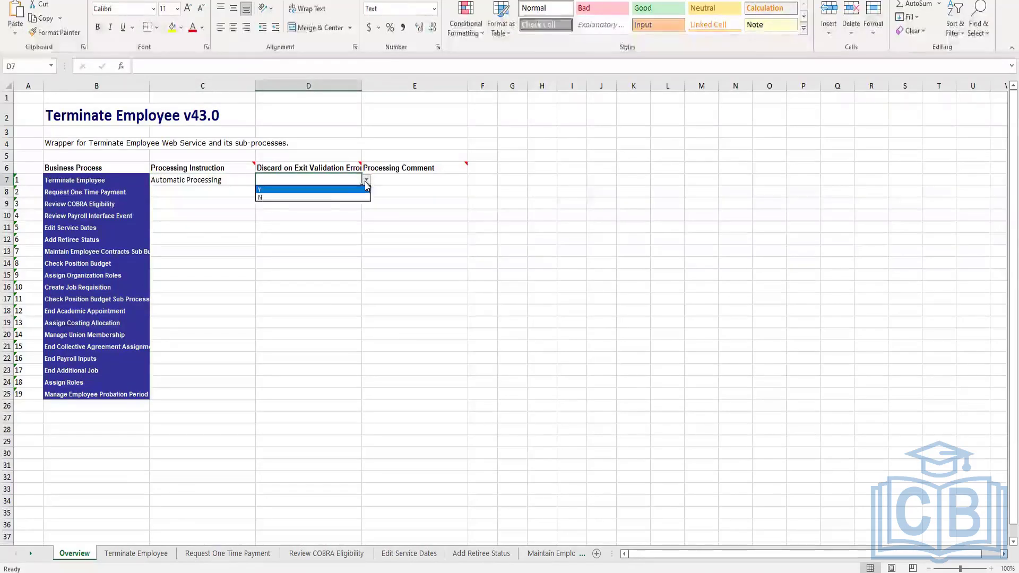
pyautogui.click(337, 190)
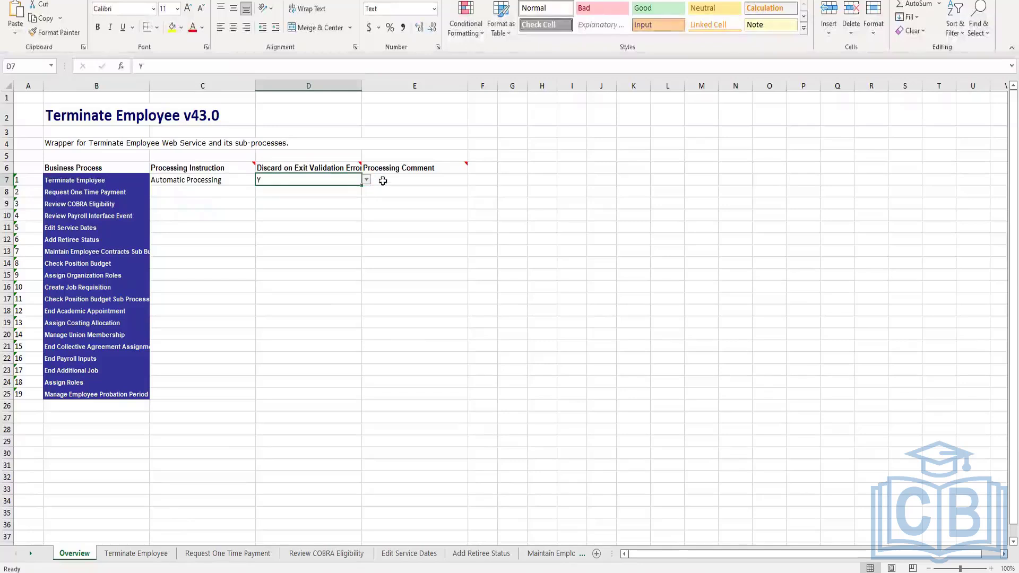
pyautogui.click(446, 180)
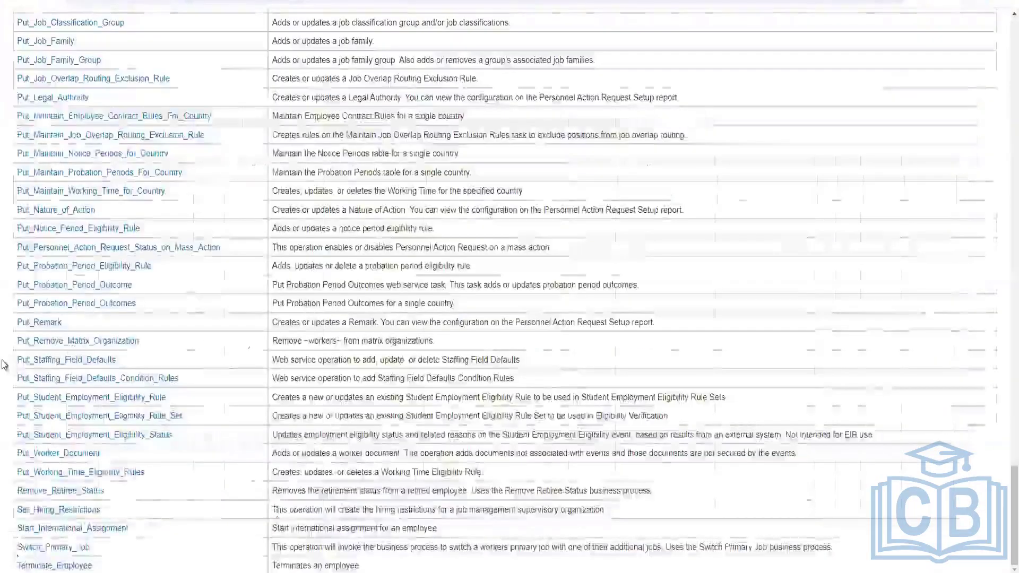
# Scroll through the list of web service operations and their descriptions in the web services directory
pyautogui.scroll(10, 6, 373)
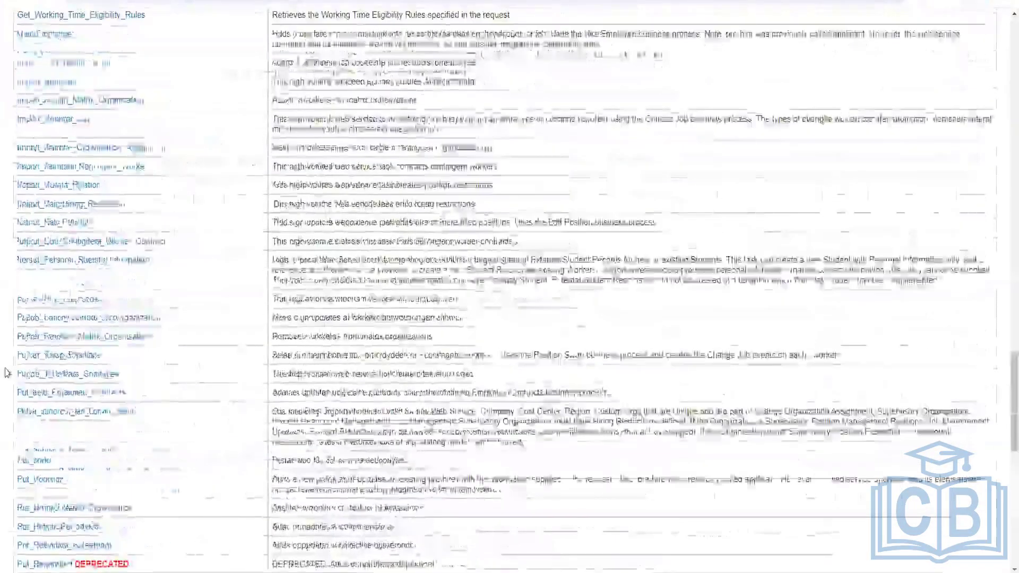
pyautogui.scroll(10, 7, 373)
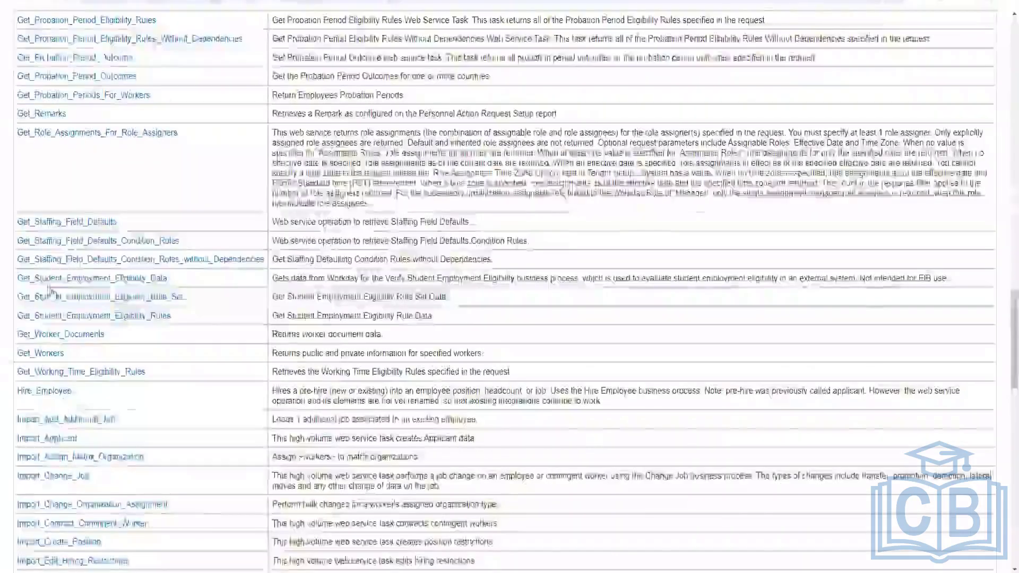
pyautogui.scroll(1, 6, 373)
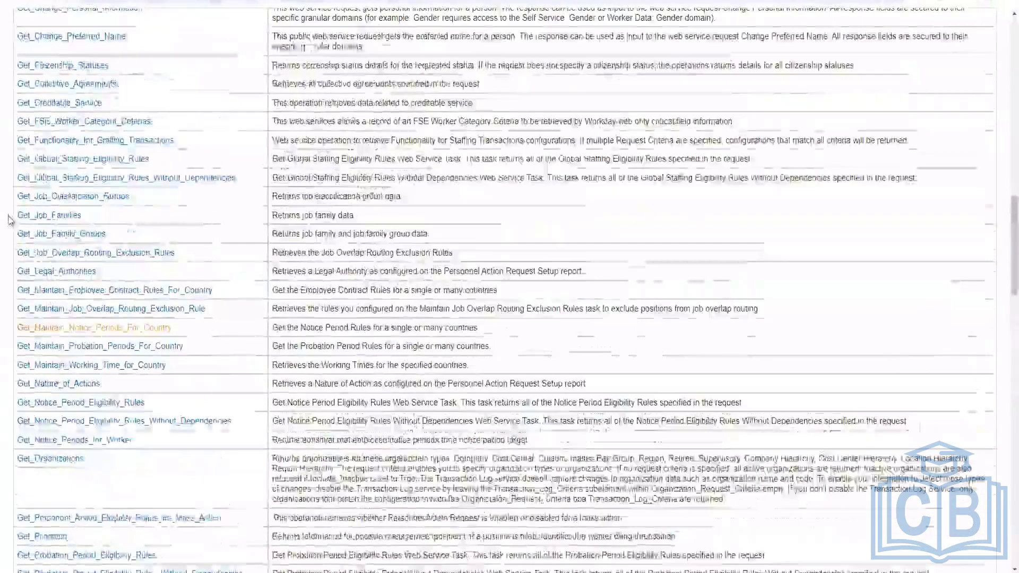
pyautogui.scroll(5, 126, 54)
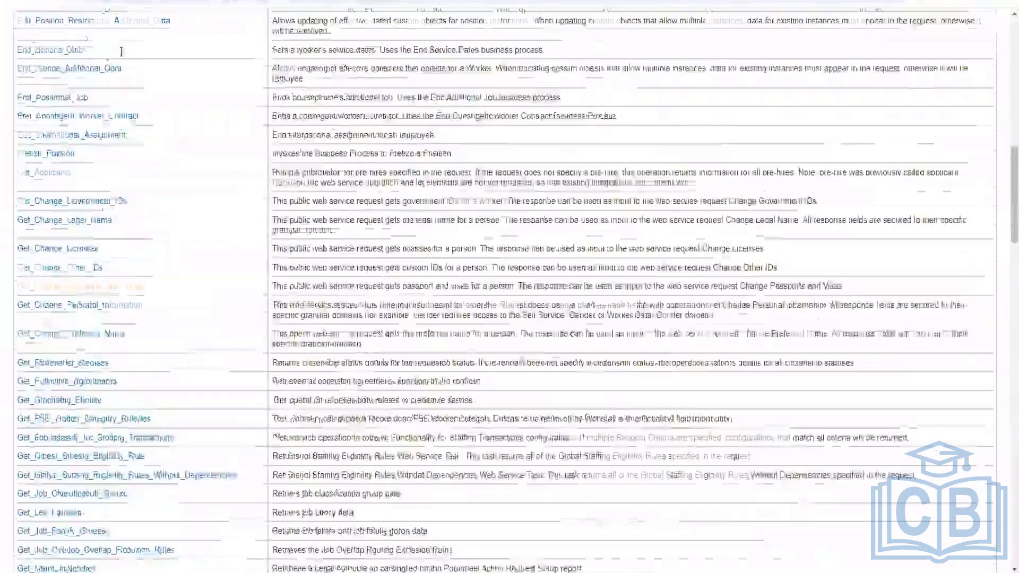
pyautogui.scroll(5, 126, 54)
pyautogui.scroll(10, 164, 343)
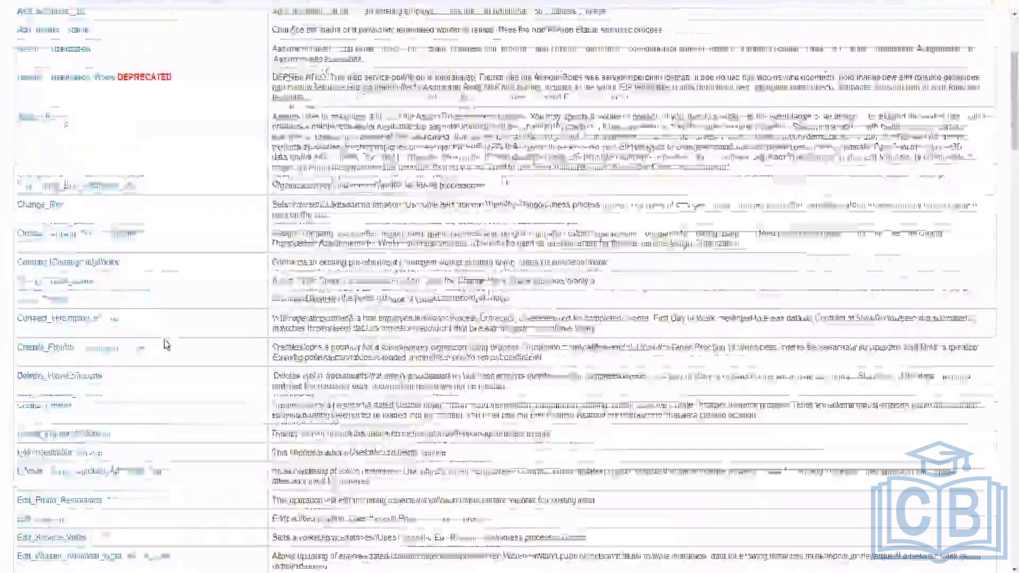
pyautogui.scroll(-15, 57, 426)
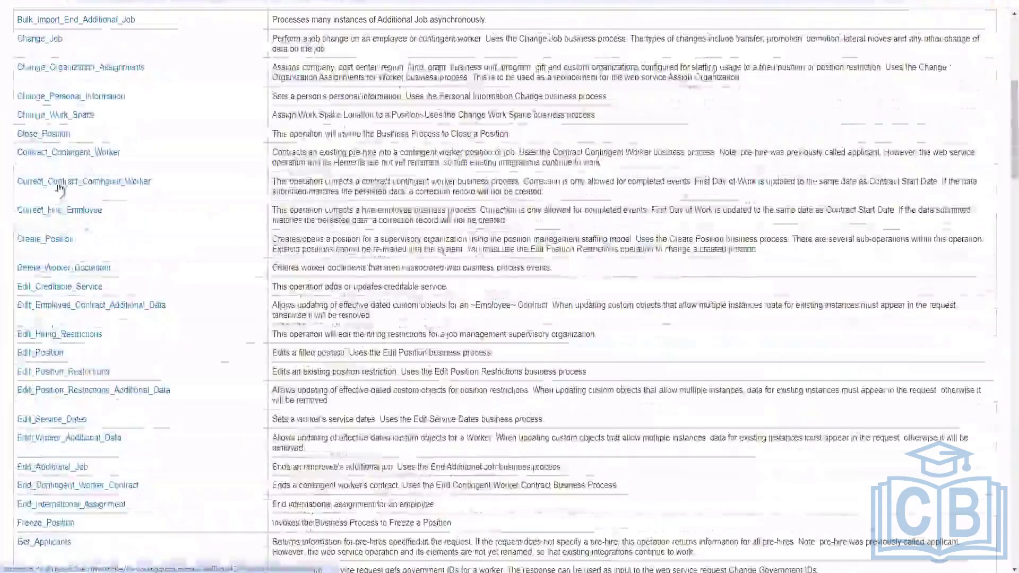
pyautogui.scroll(-4, 57, 427)
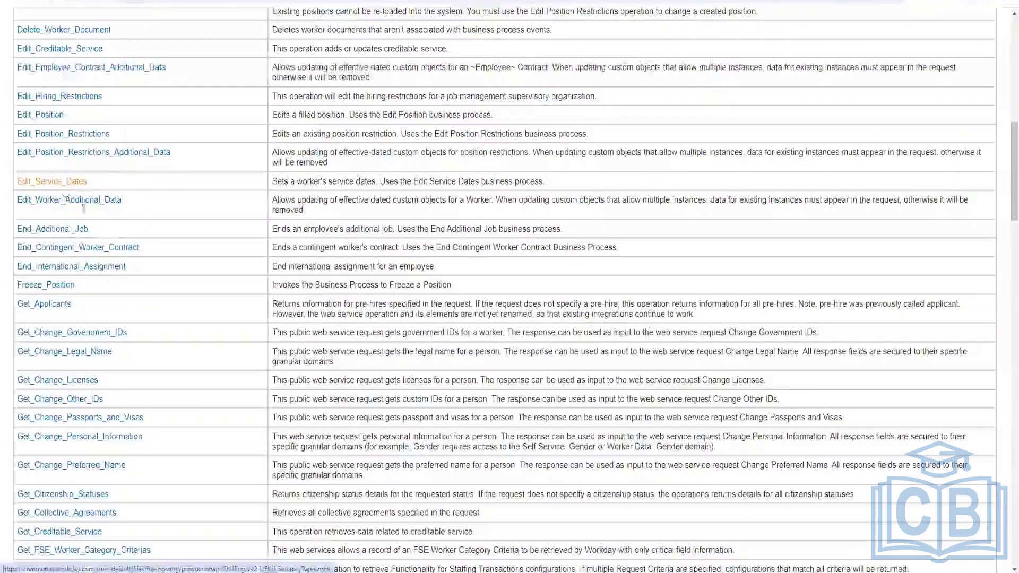
pyautogui.scroll(3, 153, 271)
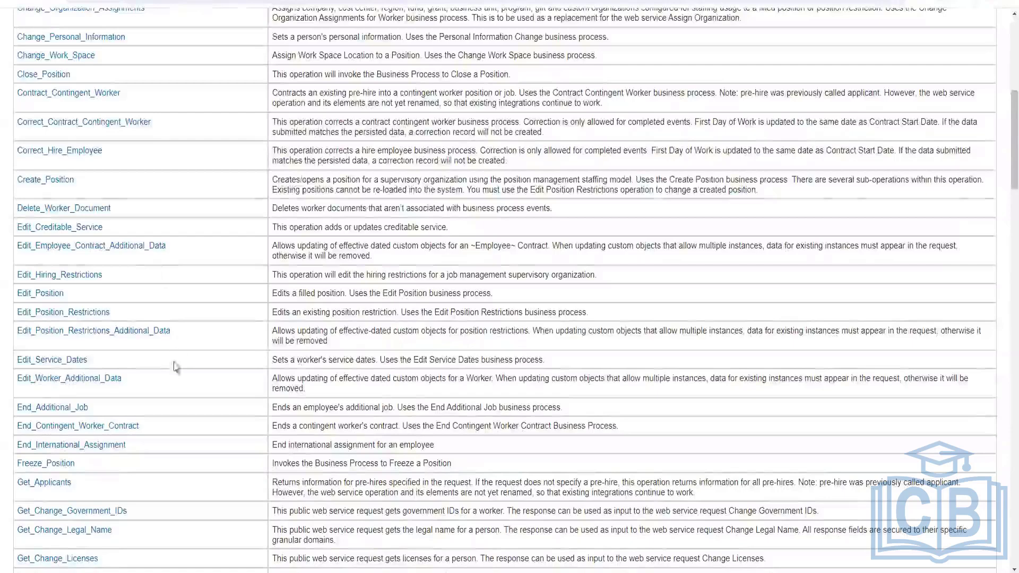
pyautogui.scroll(-3, 175, 364)
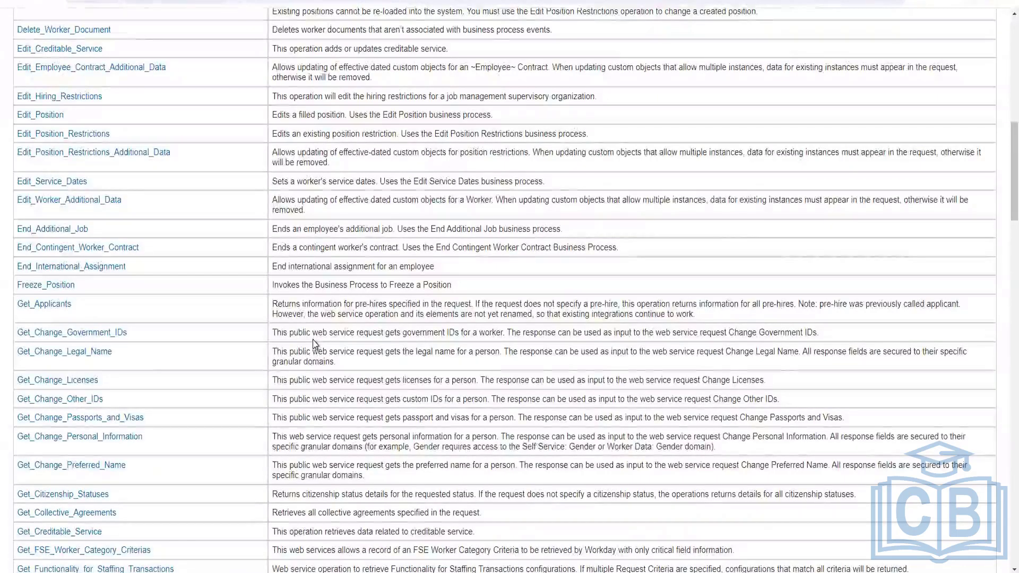
pyautogui.scroll(-5, 405, 409)
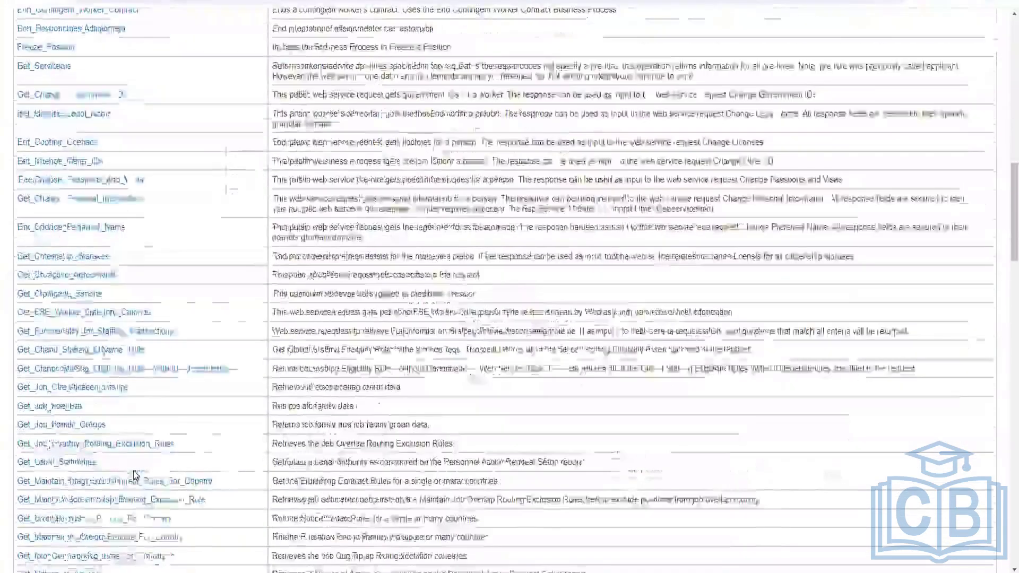
pyautogui.scroll(-1, 134, 474)
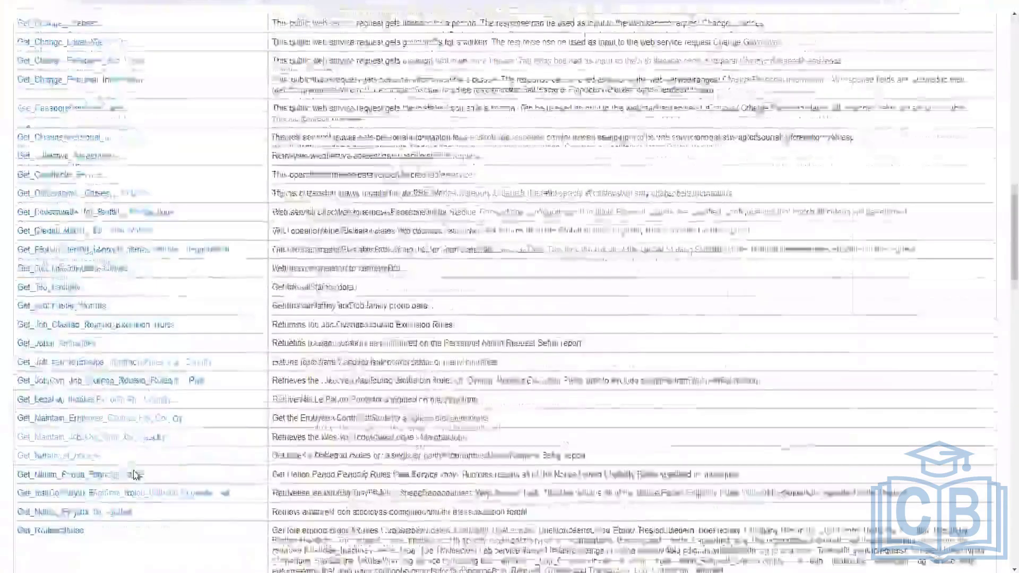
pyautogui.scroll(-2, 134, 474)
pyautogui.scroll(-3, 134, 474)
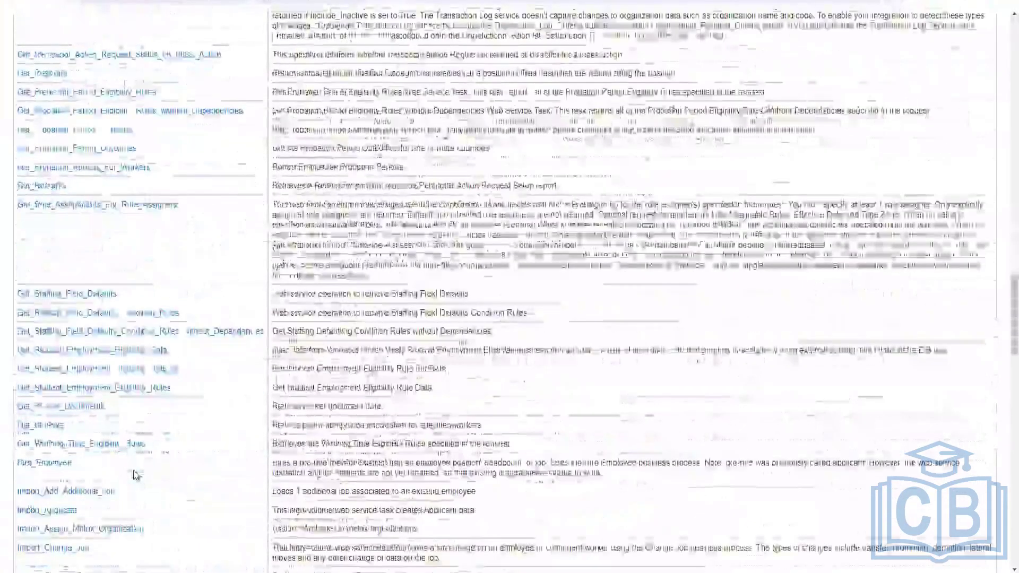
pyautogui.scroll(-5, 134, 474)
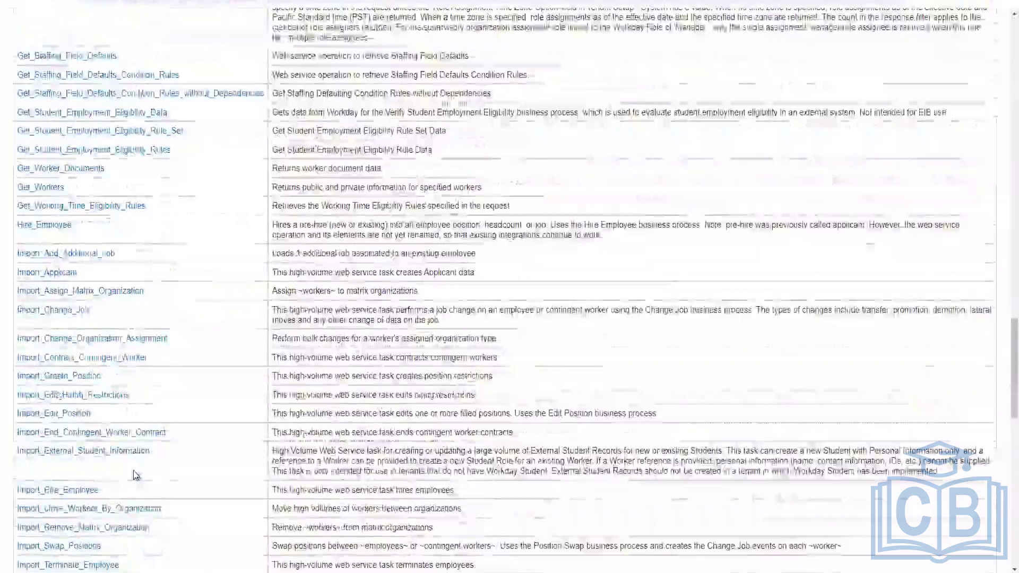
pyautogui.scroll(5, 134, 474)
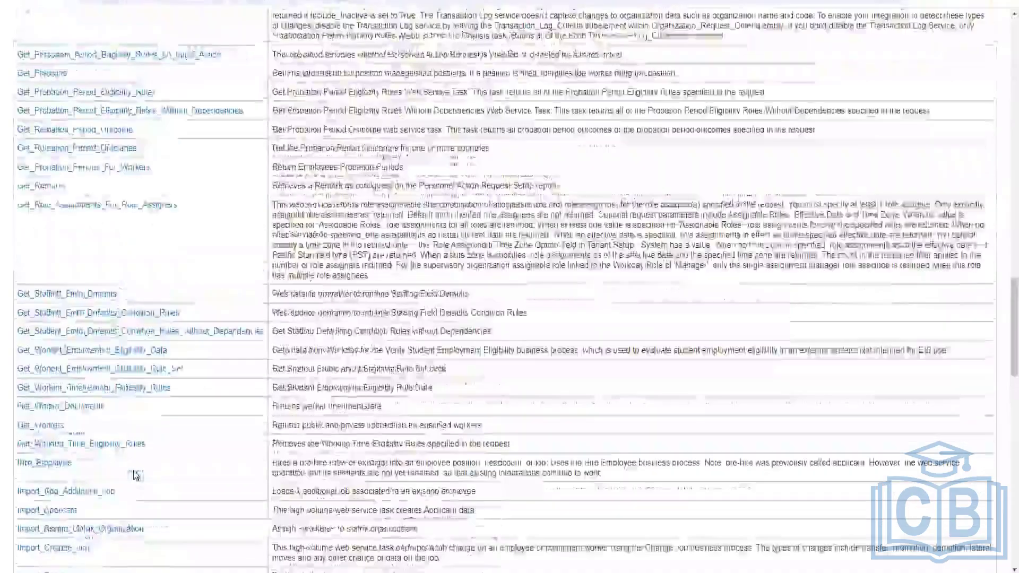
pyautogui.scroll(5, 134, 474)
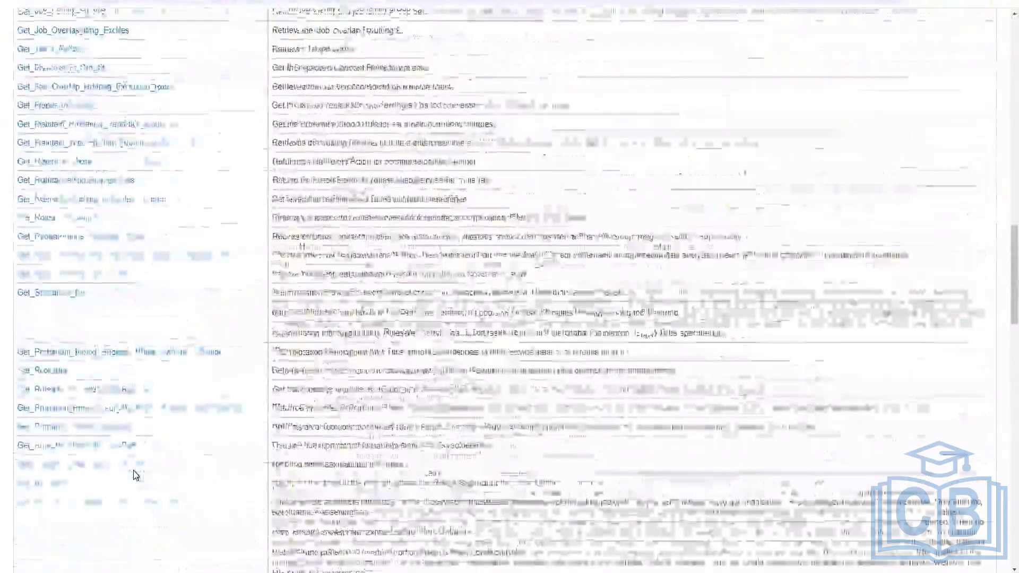
pyautogui.scroll(10, 132, 470)
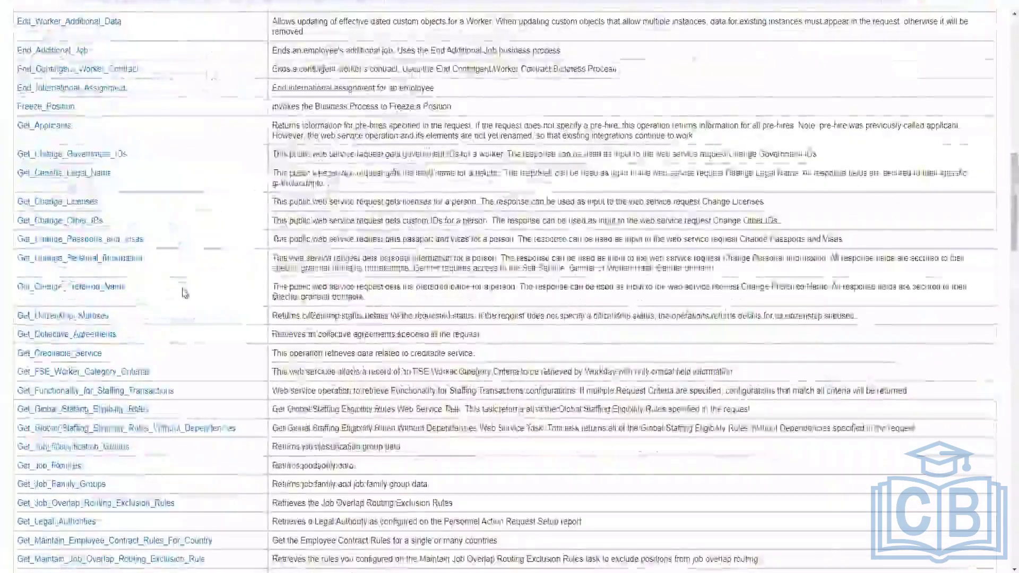
pyautogui.scroll(3, 183, 293)
pyautogui.scroll(2, 183, 294)
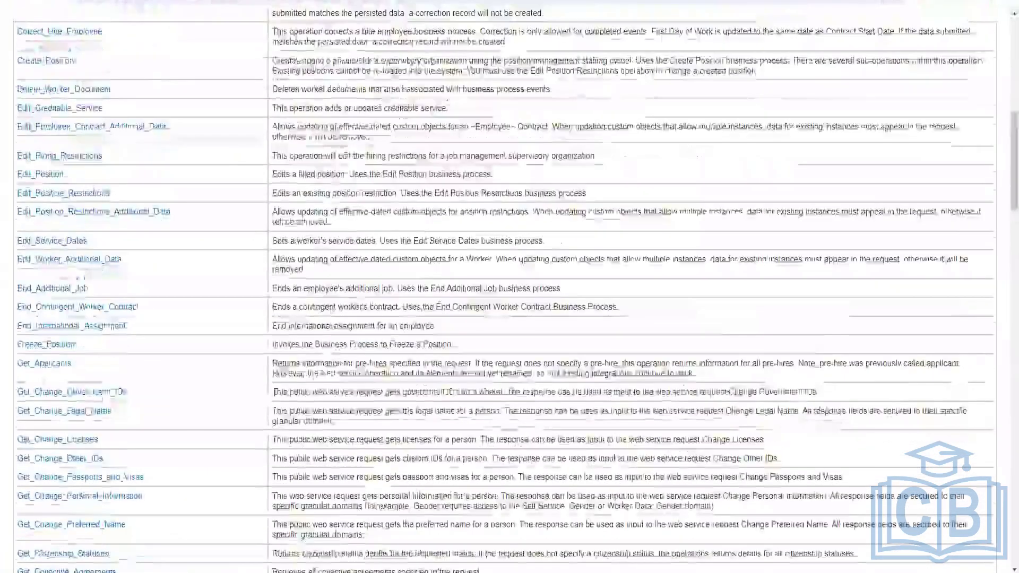
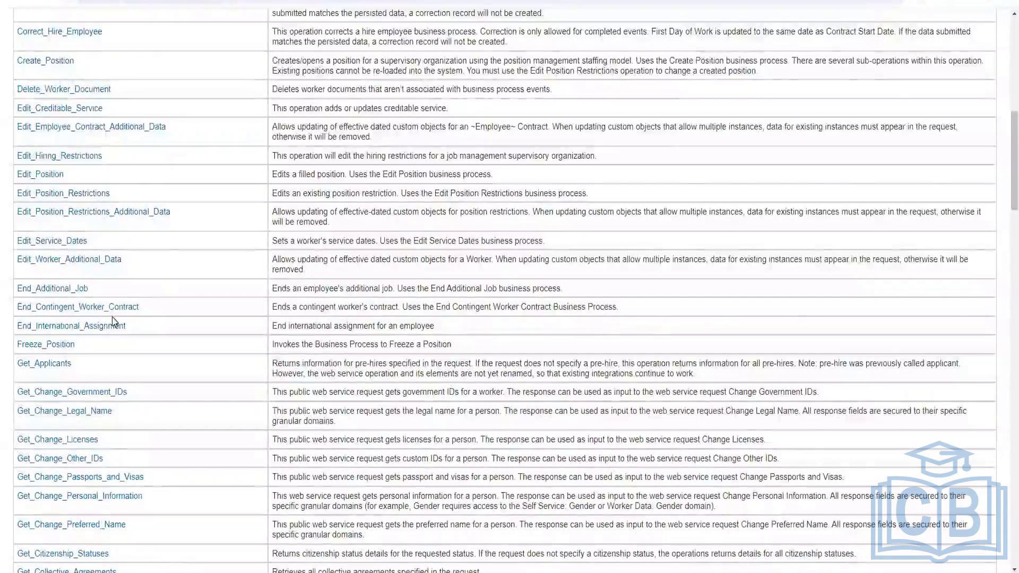
pyautogui.scroll(3, 113, 317)
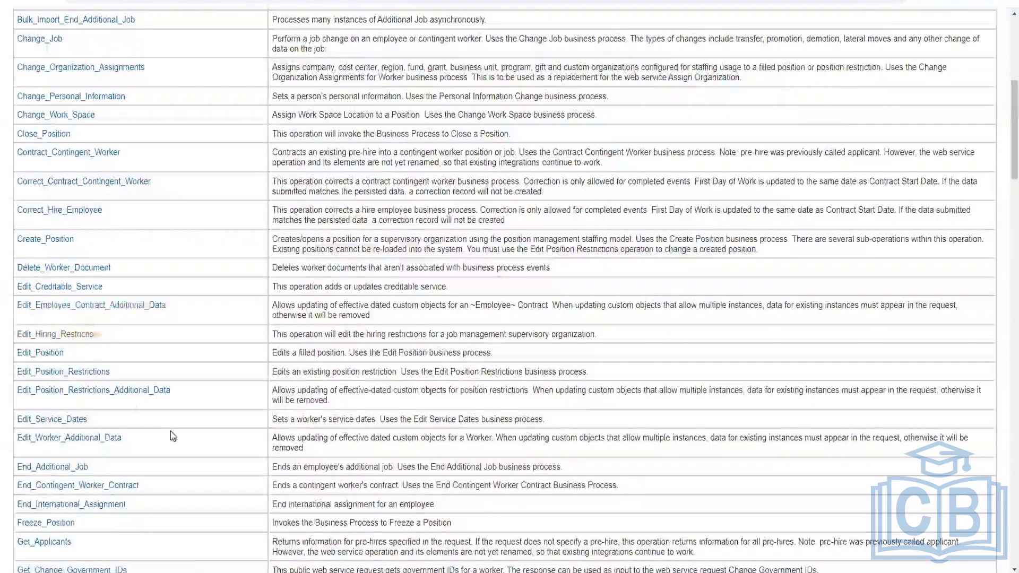
pyautogui.scroll(5, 173, 428)
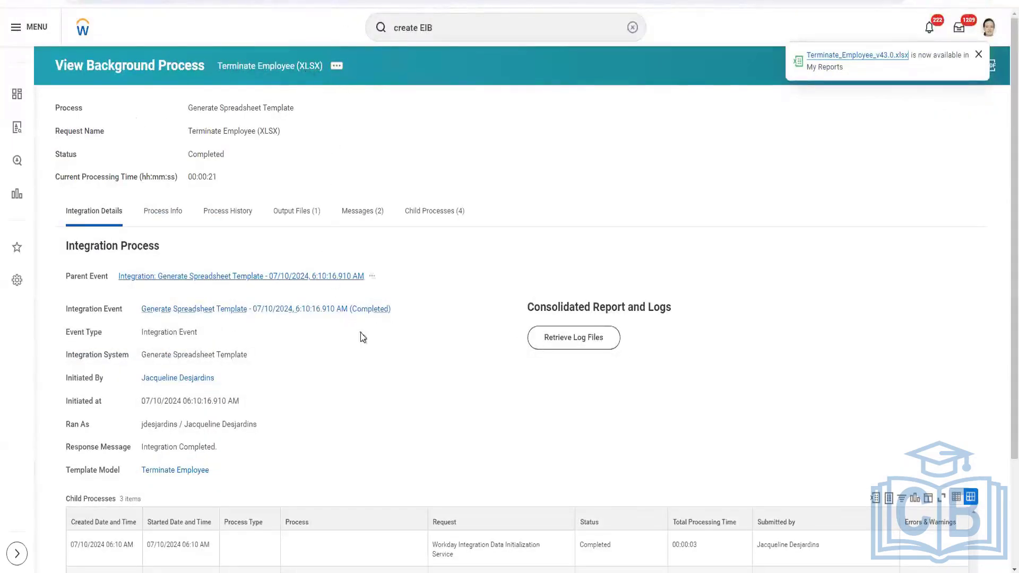
pyautogui.moveTo(397, 315)
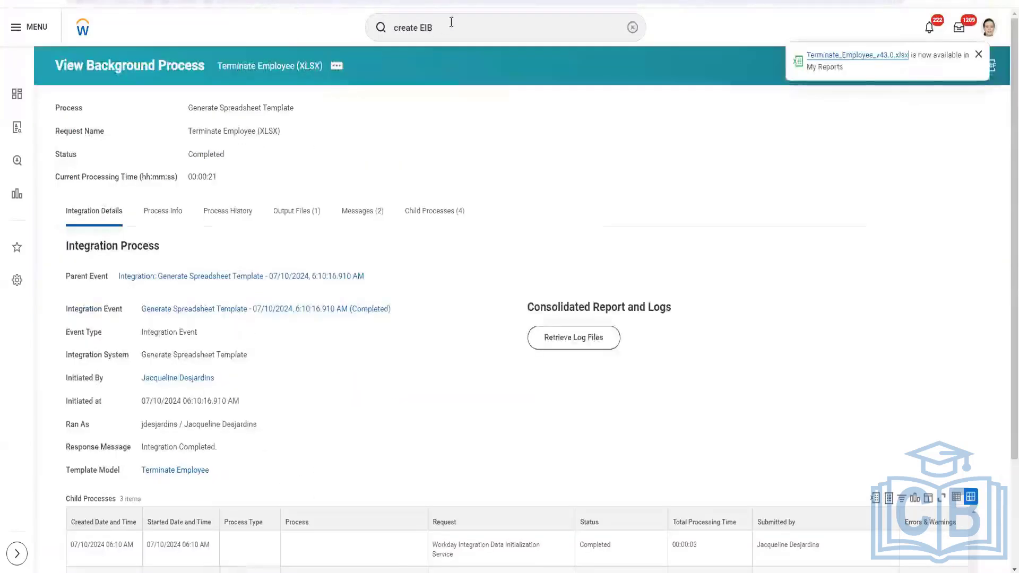
# Search integration systems for ganesh and open the INT_EIB_Inbound_Ganesh integration system
pyautogui.click(452, 22)
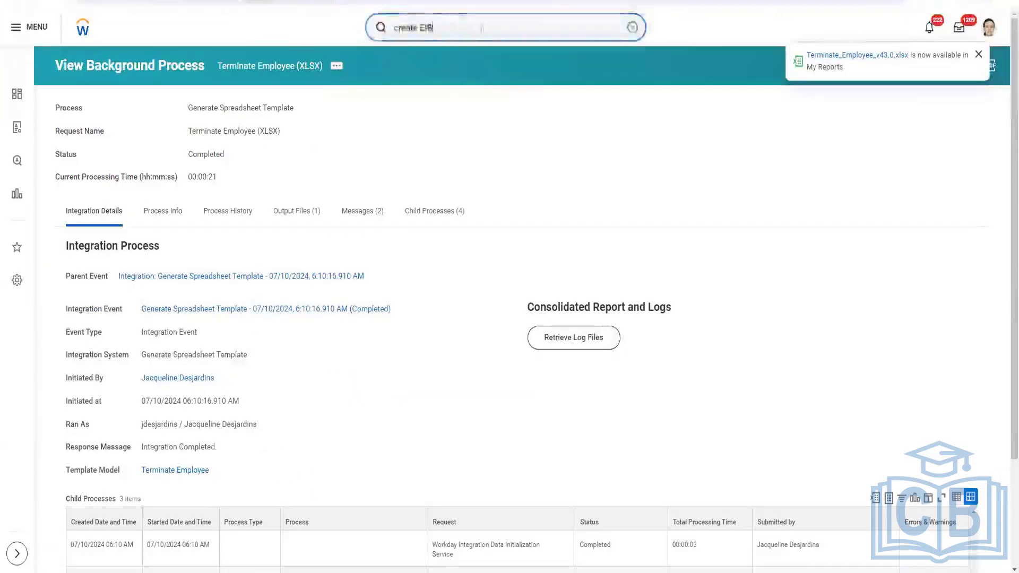
pyautogui.write('int')
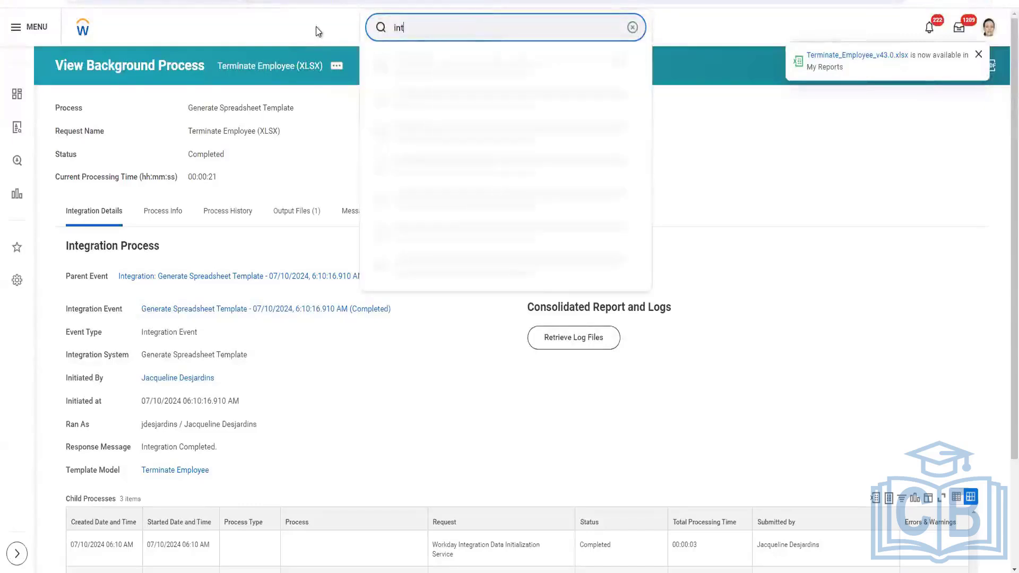
pyautogui.write('sys:ganesh')
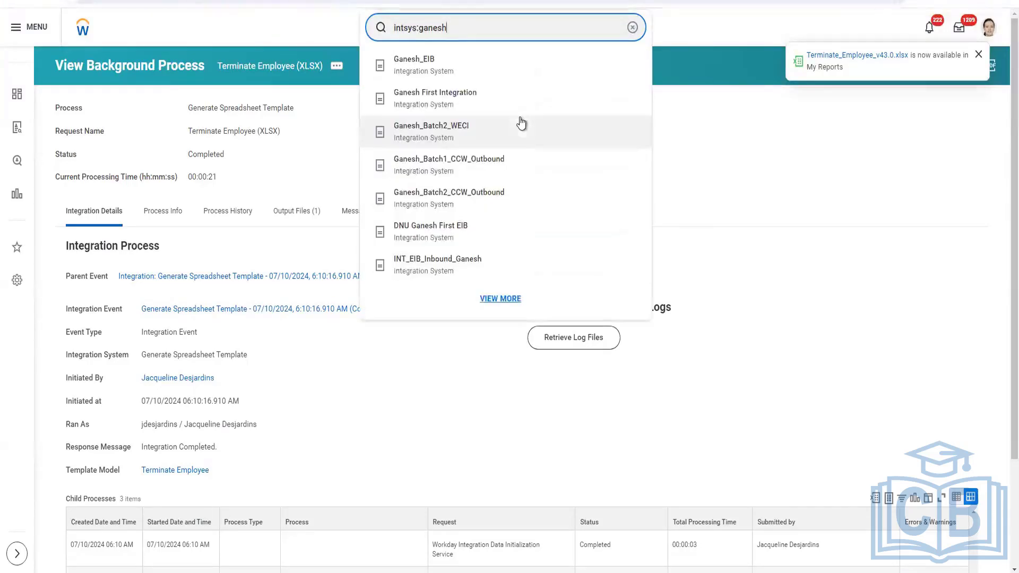
pyautogui.click(477, 265)
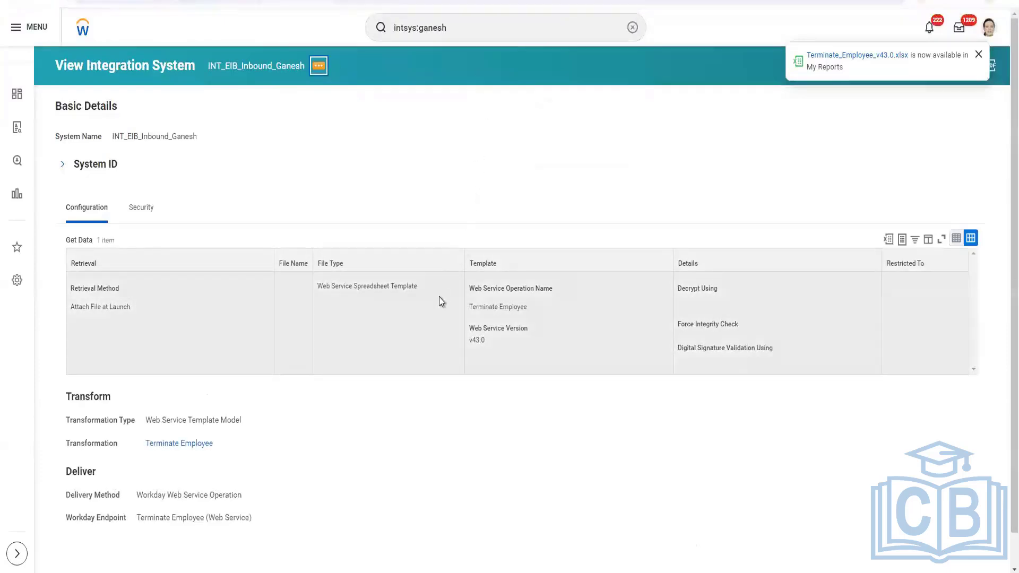
# Generate the integration's Terminate Employee spreadsheet template in XML format, confirming and submitting the request
pyautogui.press('Return')
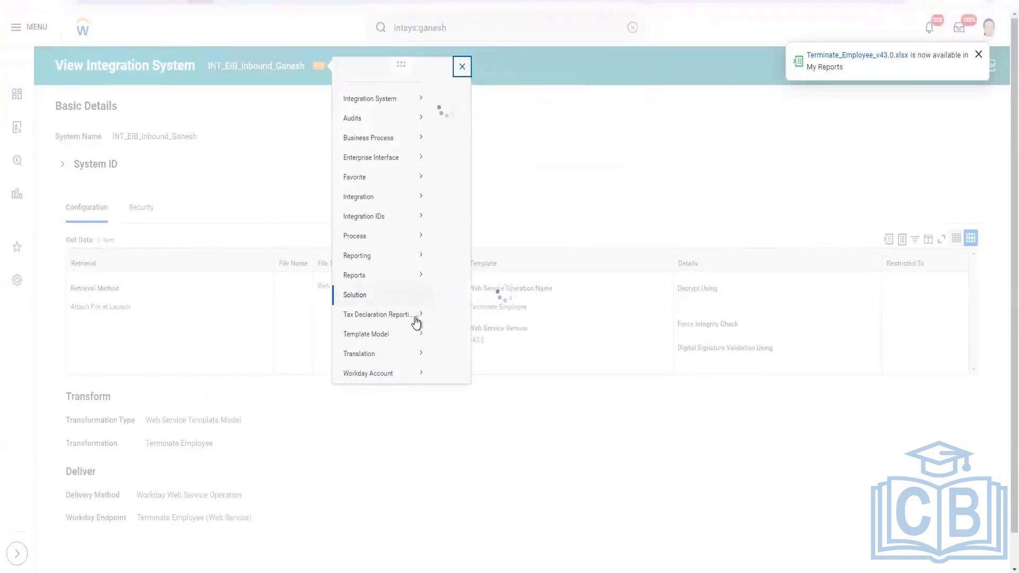
pyautogui.moveTo(401, 351)
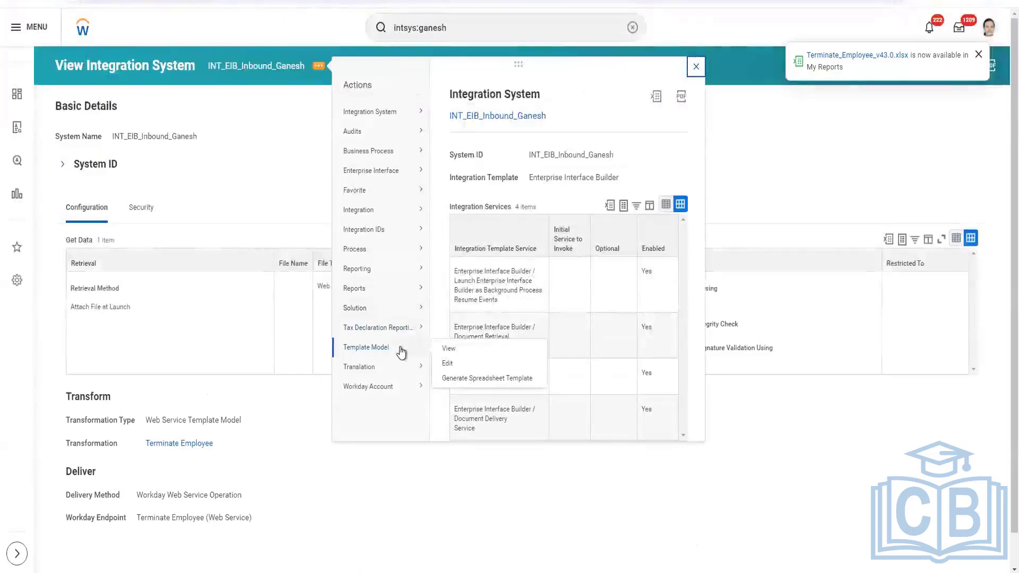
pyautogui.click(466, 379)
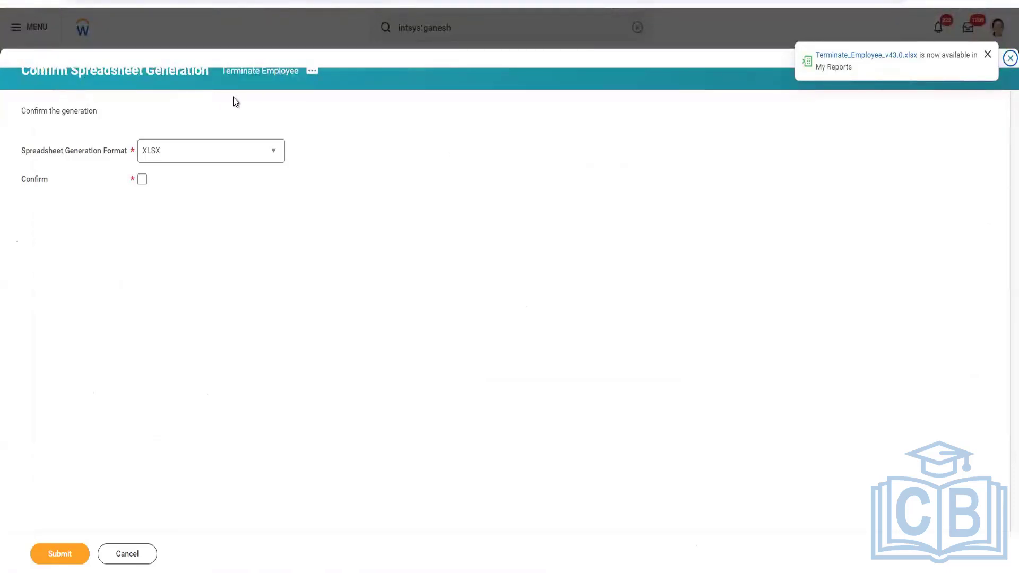
pyautogui.click(278, 155)
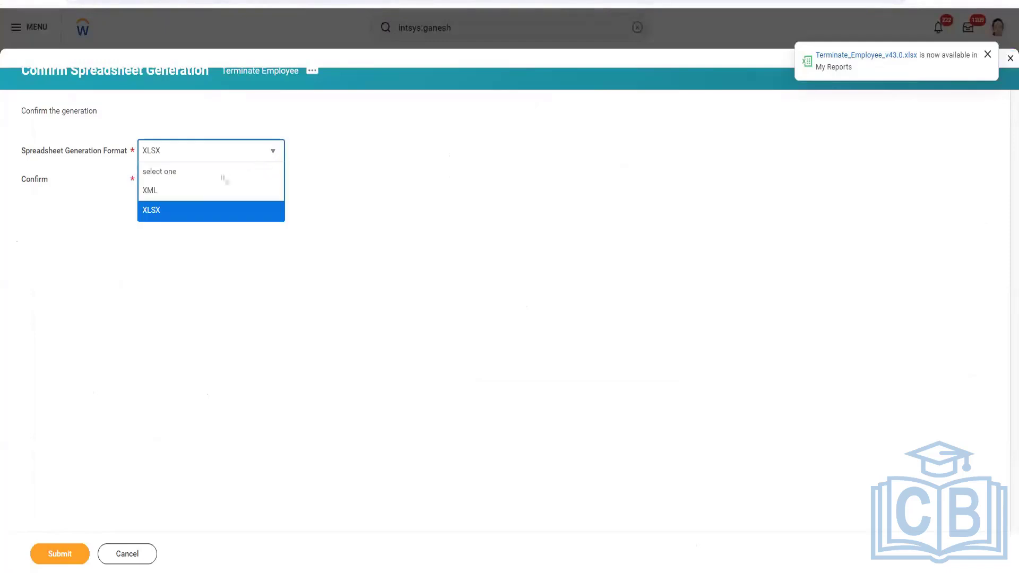
pyautogui.click(169, 196)
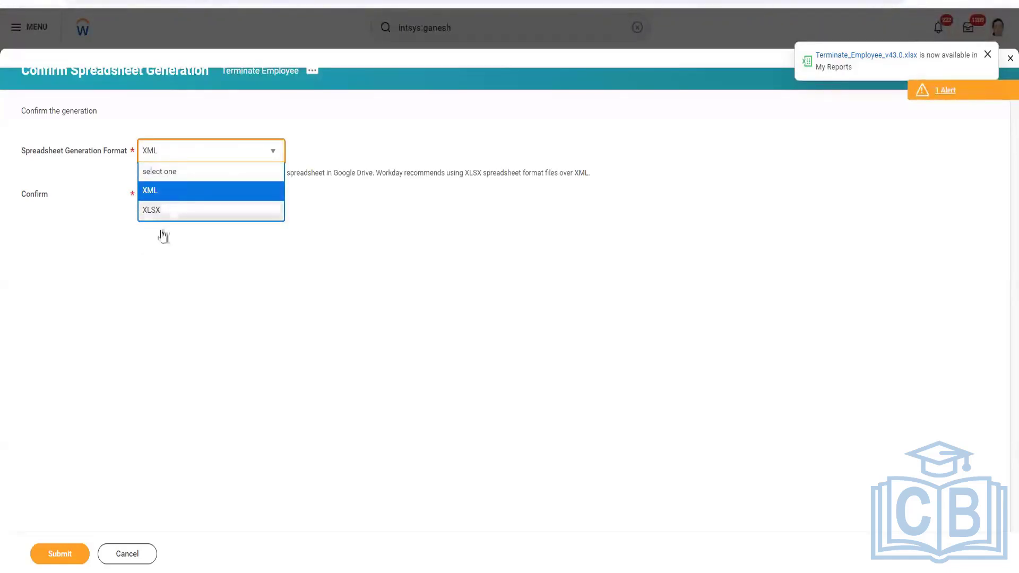
pyautogui.click(142, 194)
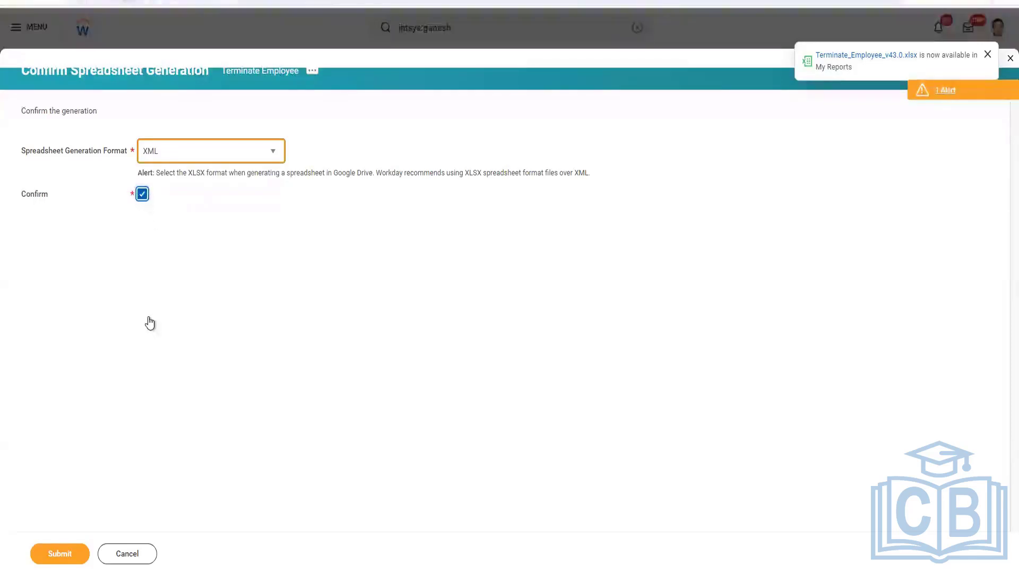
pyautogui.click(74, 552)
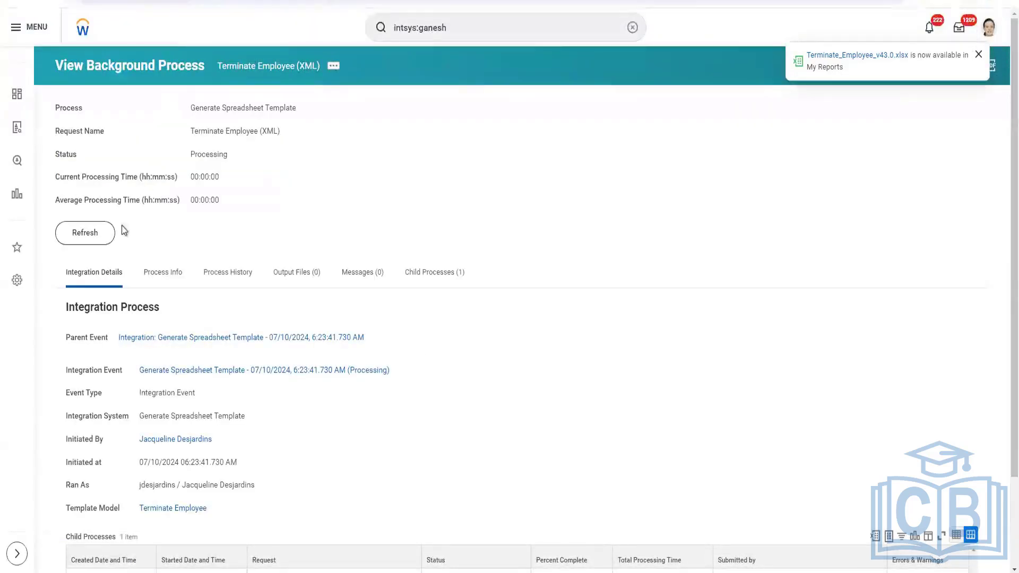
# Refresh the background process status until the spreadsheet generation finishes
pyautogui.click(107, 241)
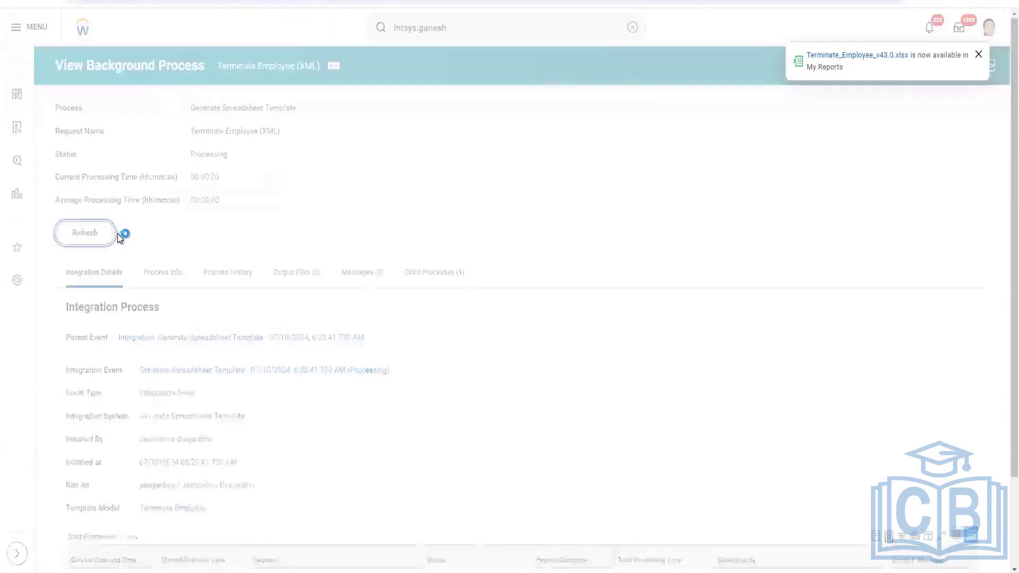
pyautogui.click(100, 260)
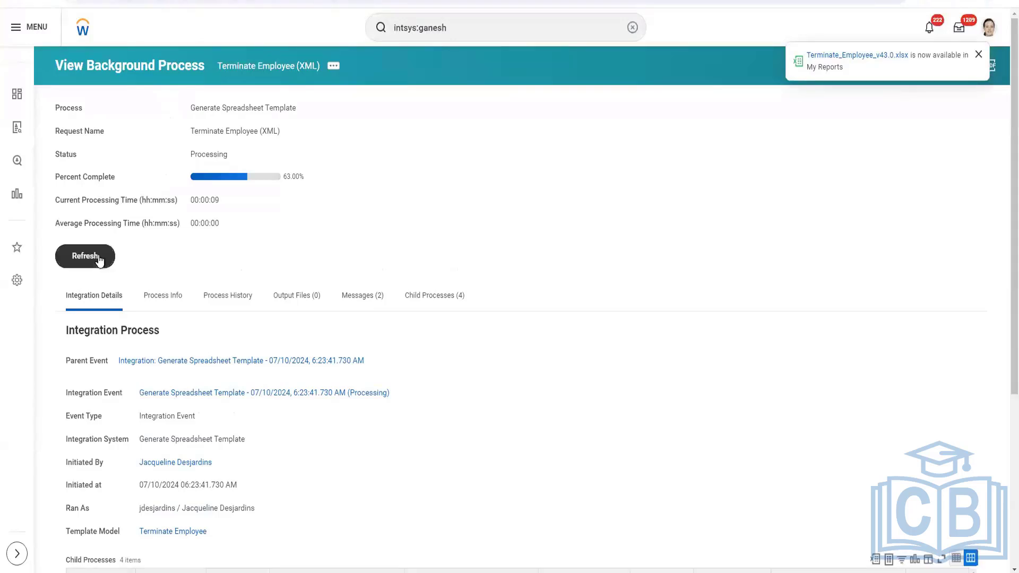
pyautogui.click(109, 259)
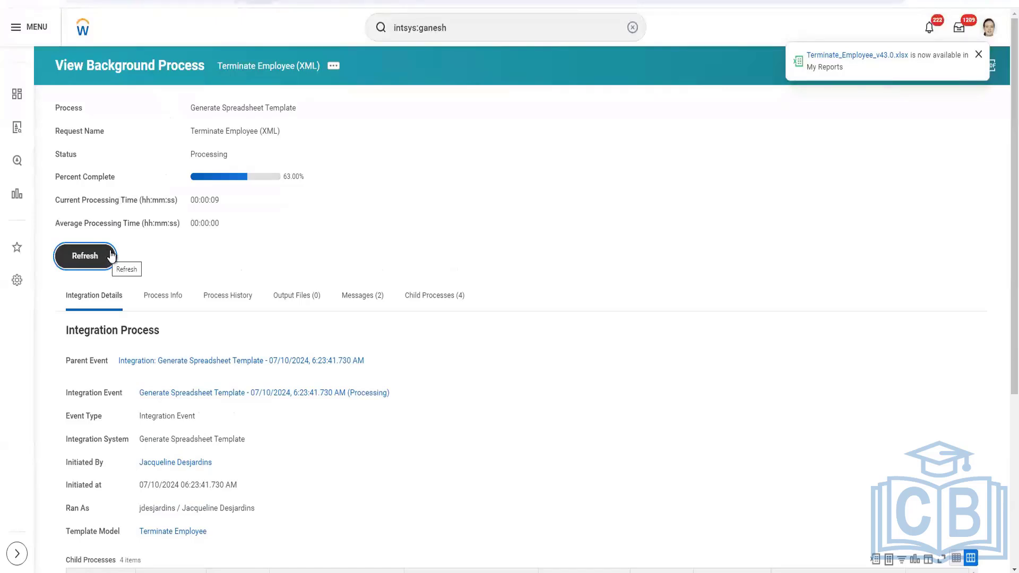
pyautogui.click(110, 257)
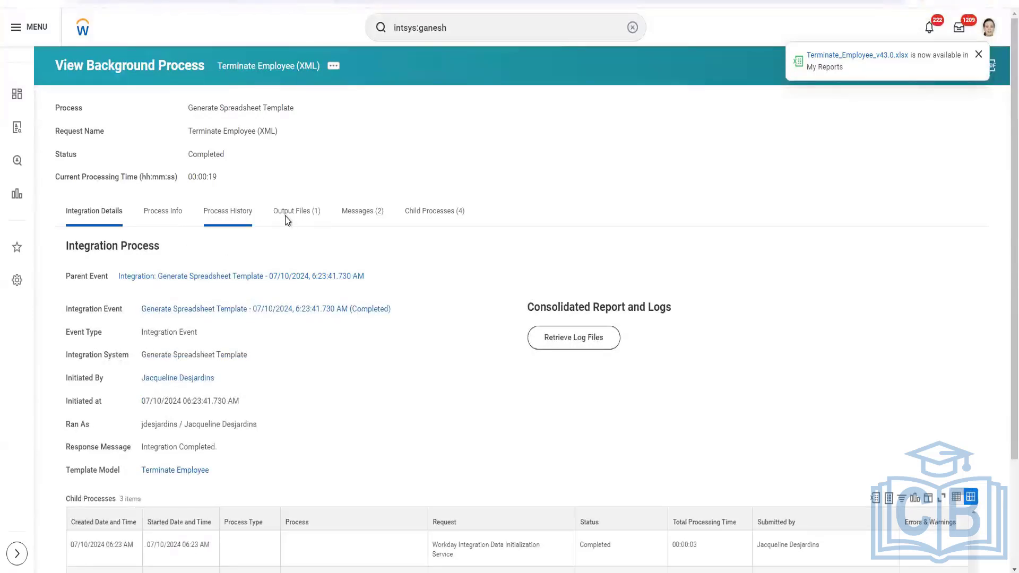
# Download the generated Terminate_Employee XML output file and open it from Downloads in Notepad++
pyautogui.click(289, 214)
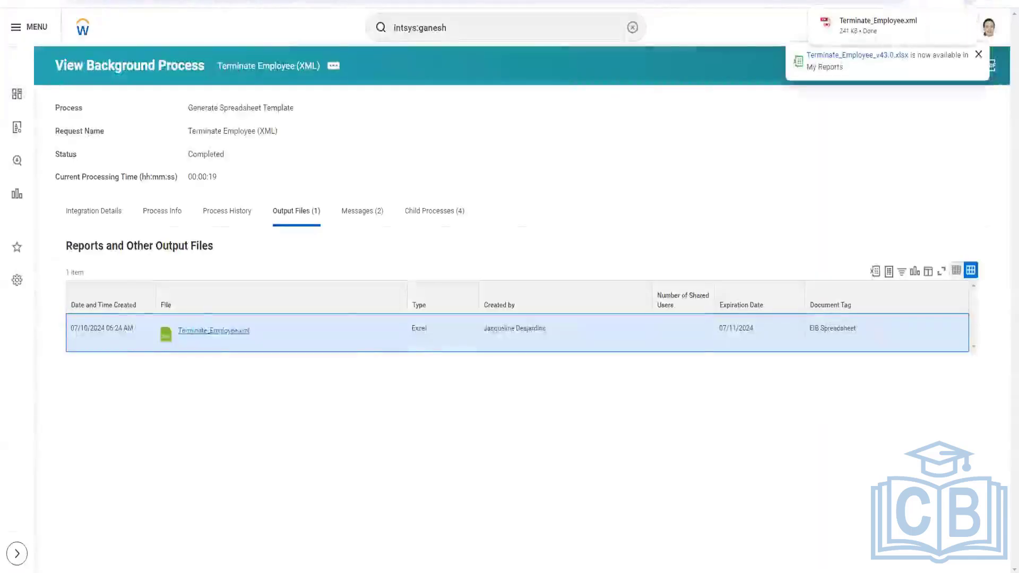
pyautogui.click(277, 570)
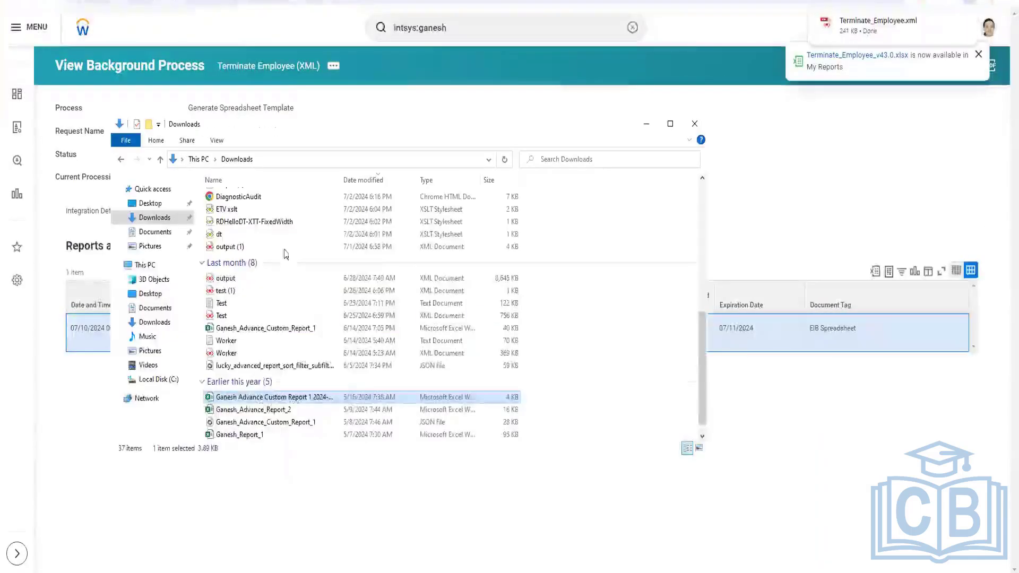
pyautogui.scroll(7, 308, 237)
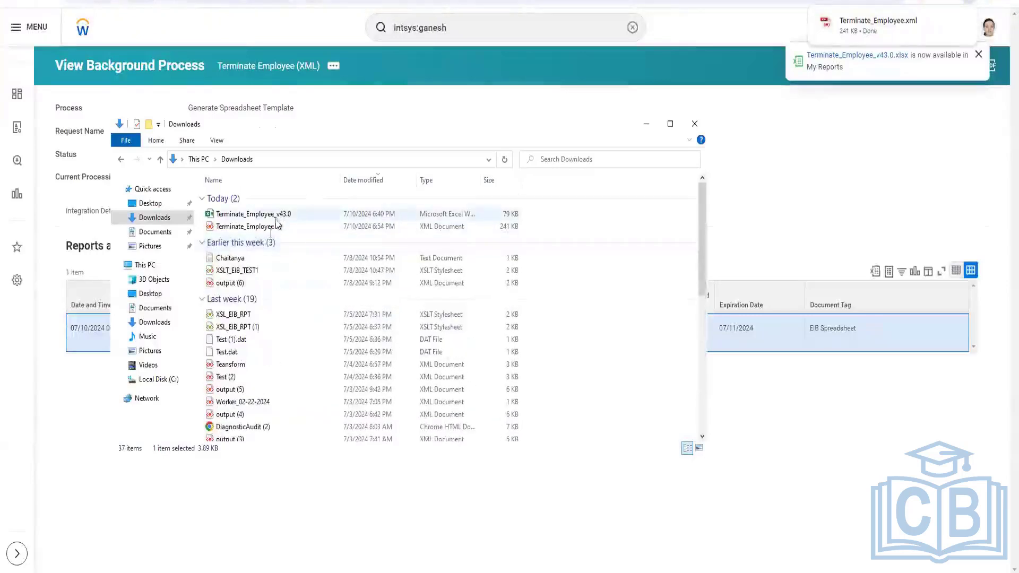
pyautogui.click(263, 227)
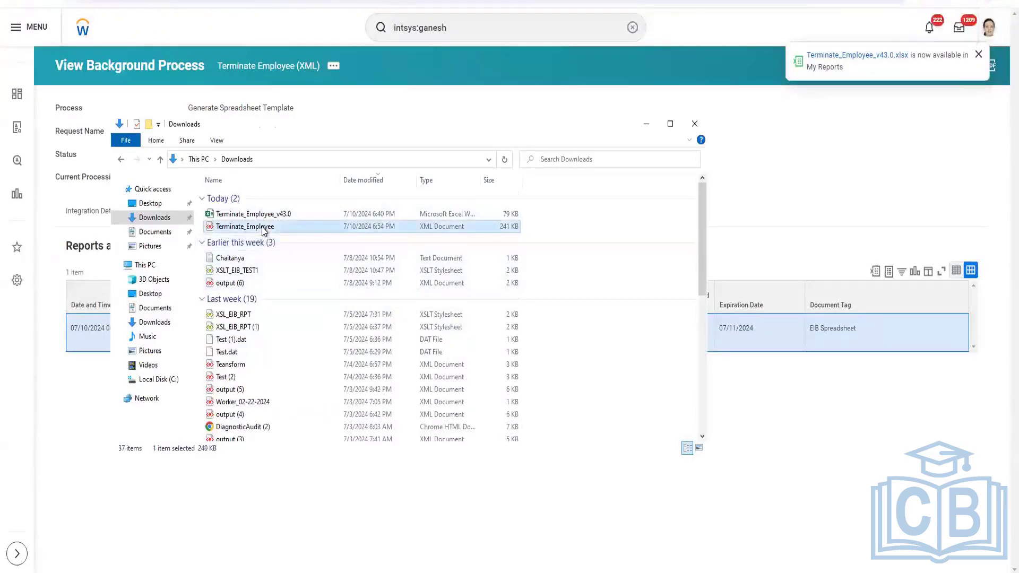
pyautogui.rightClick(263, 228)
pyautogui.click(189, 262)
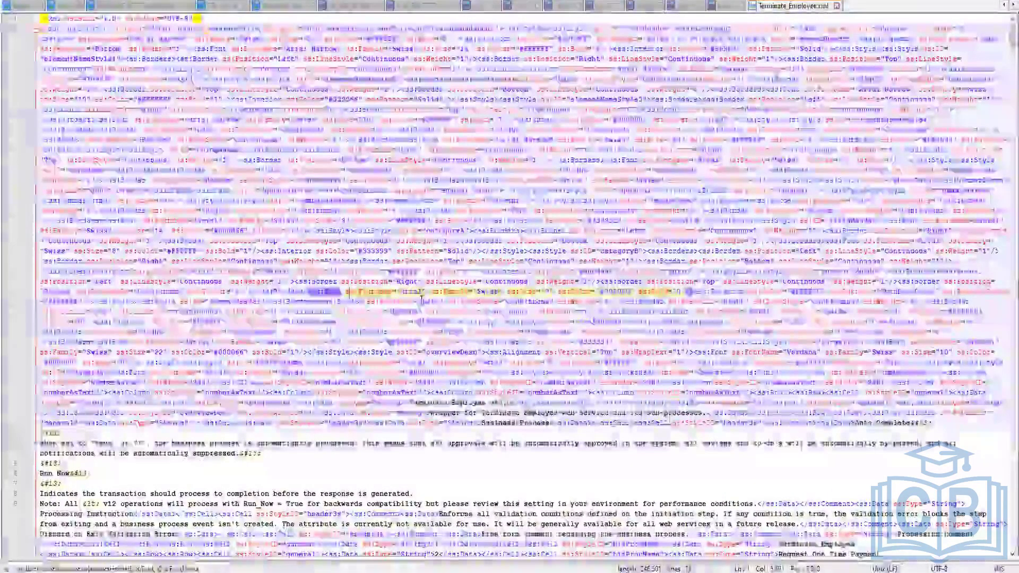
# Format the XML and scroll through the template's worksheet and cell definitions
pyautogui.hotkey('ctrl', 'alt', 'shift', 'b')
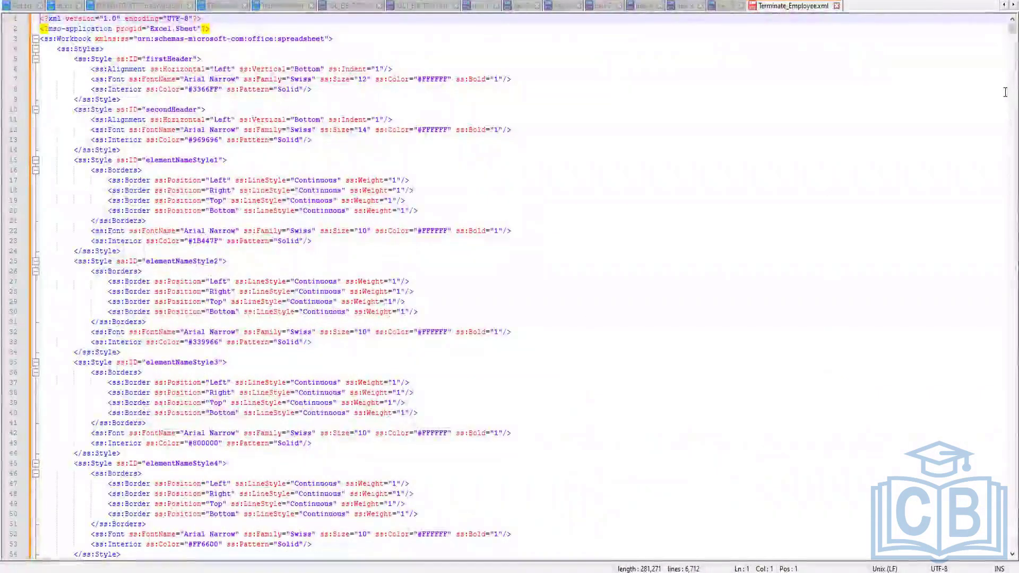
pyautogui.scroll(-20, 1000, 37)
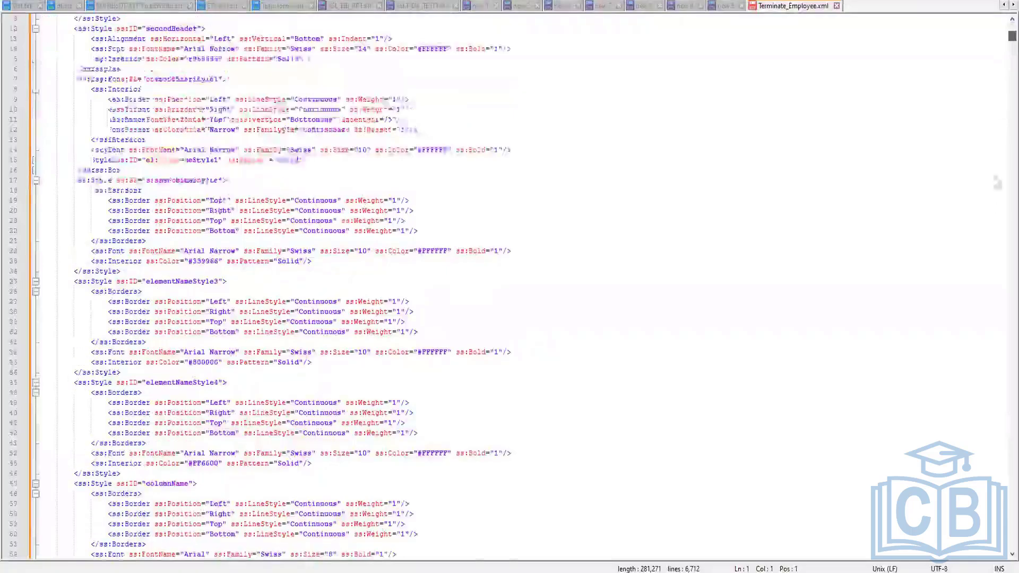
pyautogui.scroll(-20, 980, 288)
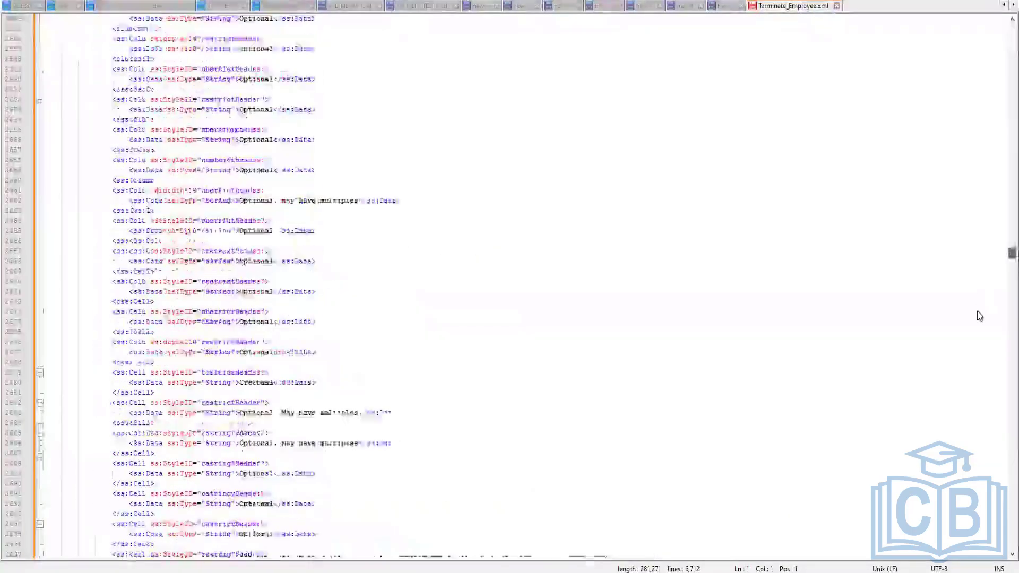
pyautogui.scroll(-20, 971, 429)
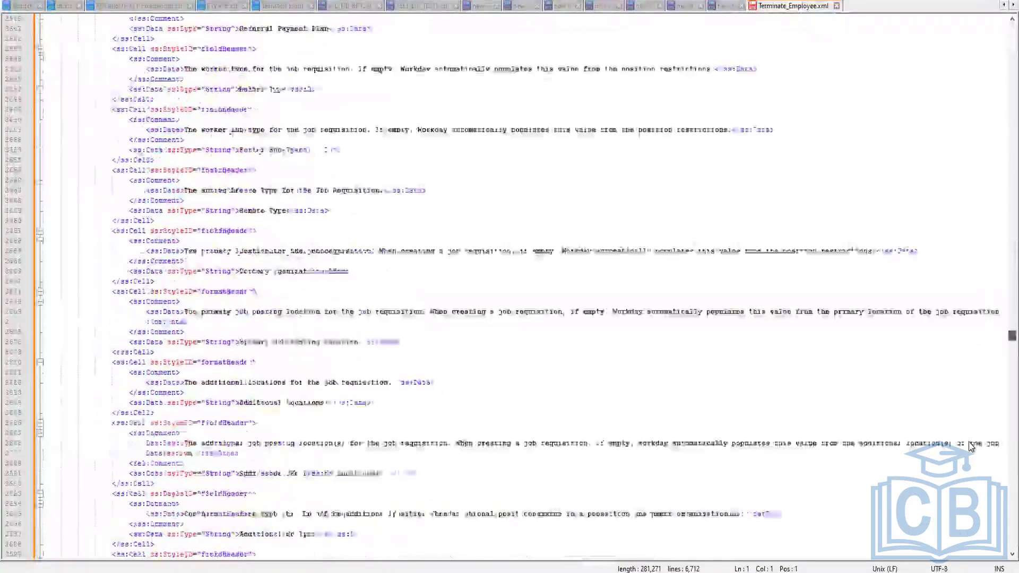
pyautogui.scroll(-20, 971, 449)
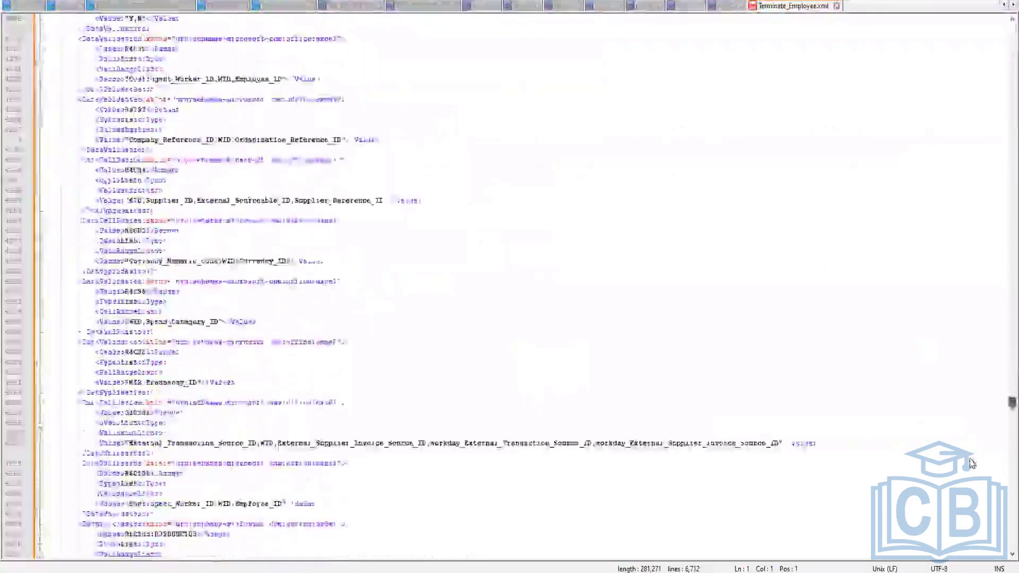
pyautogui.scroll(-20, 972, 494)
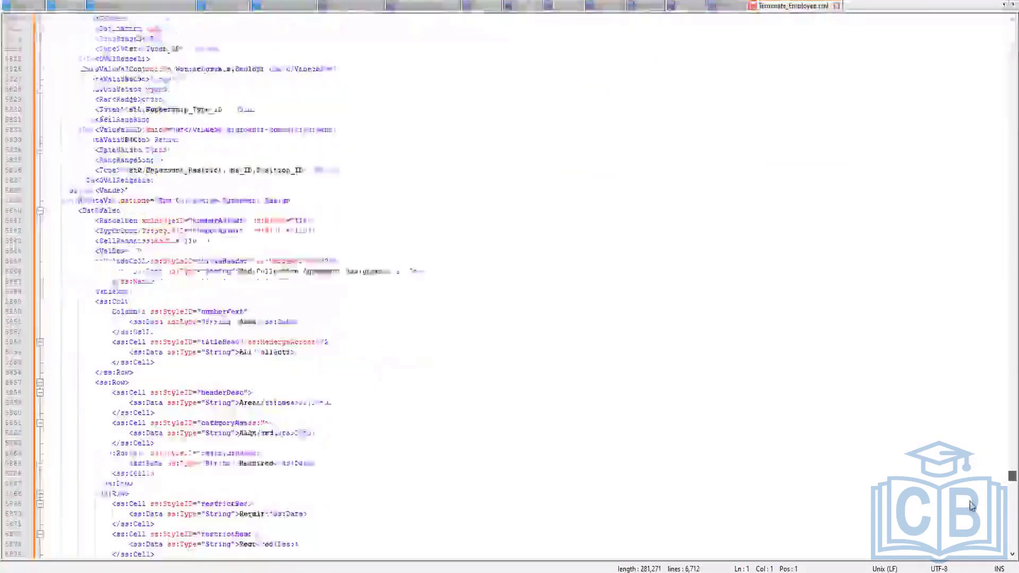
pyautogui.scroll(-20, 509, 287)
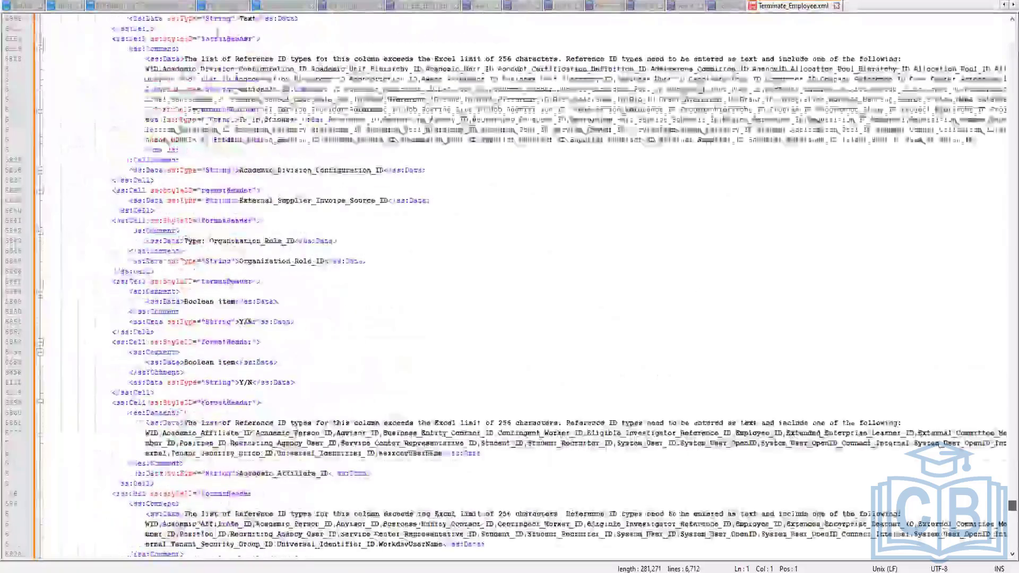
pyautogui.scroll(-20, 567, 99)
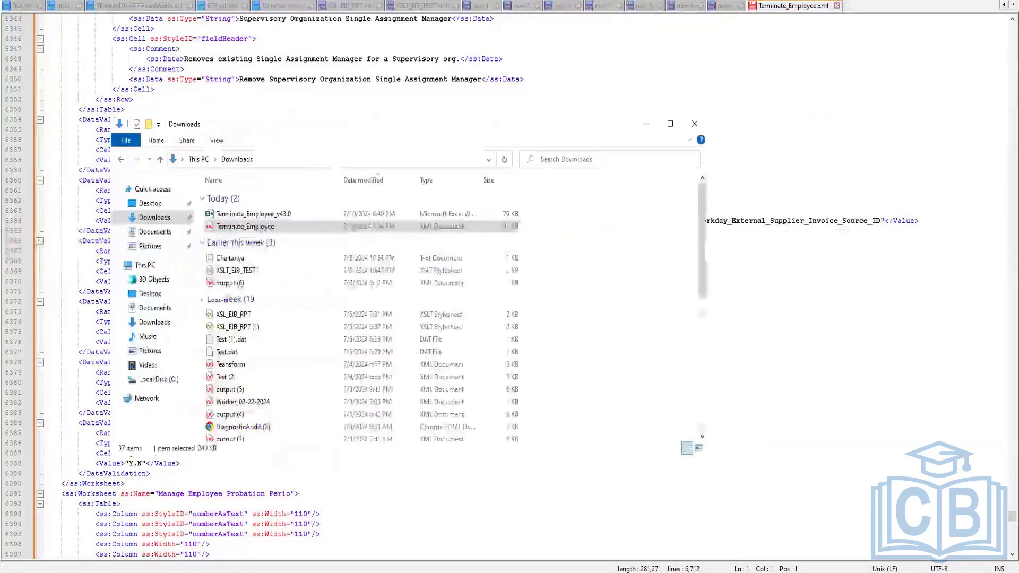
# Launch Excel and open the downloaded Terminate_Employee XML file in it
pyautogui.rightClick(258, 232)
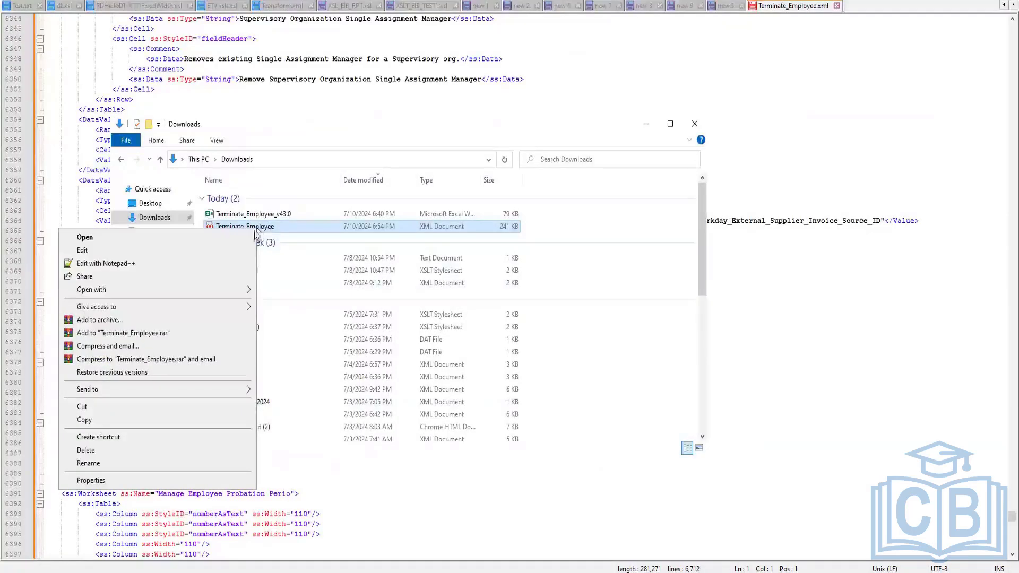
pyautogui.moveTo(232, 289)
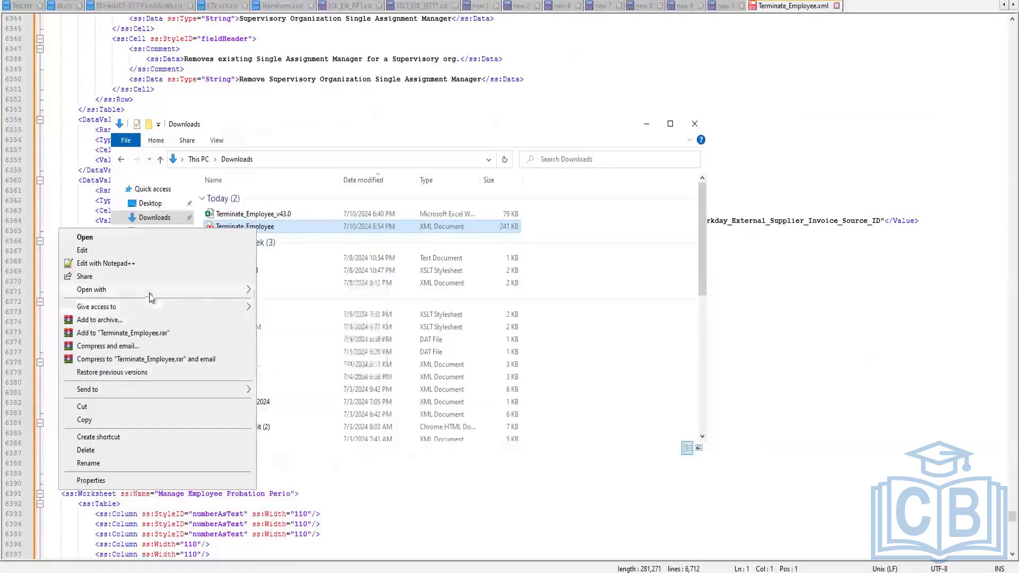
pyautogui.press('super')
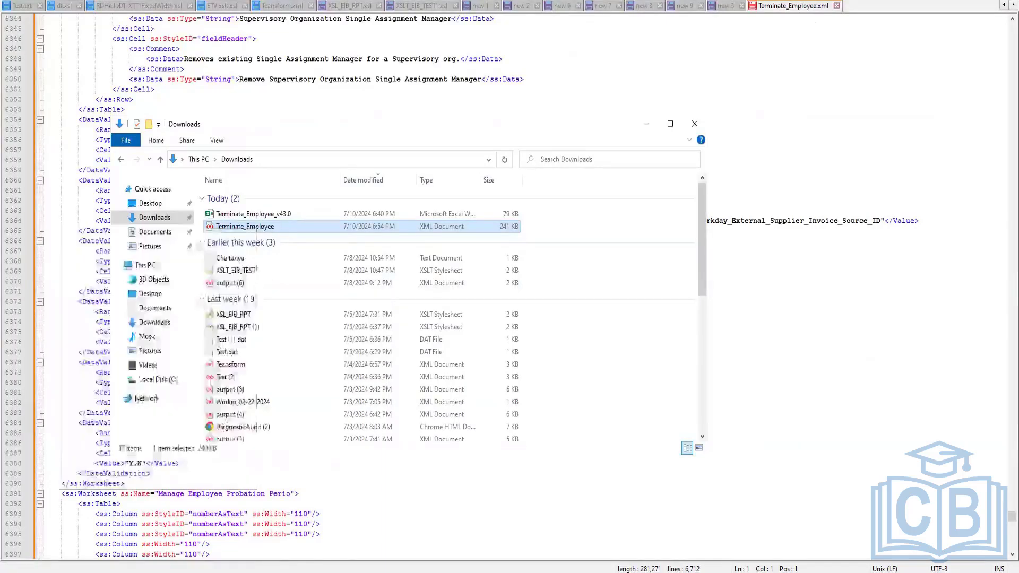
pyautogui.write('excel')
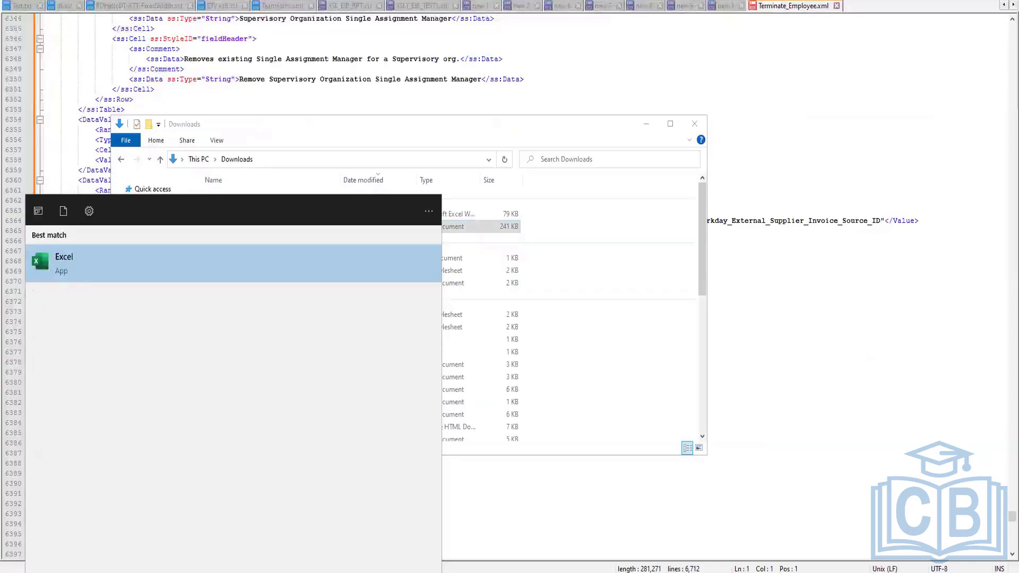
pyautogui.press('Return')
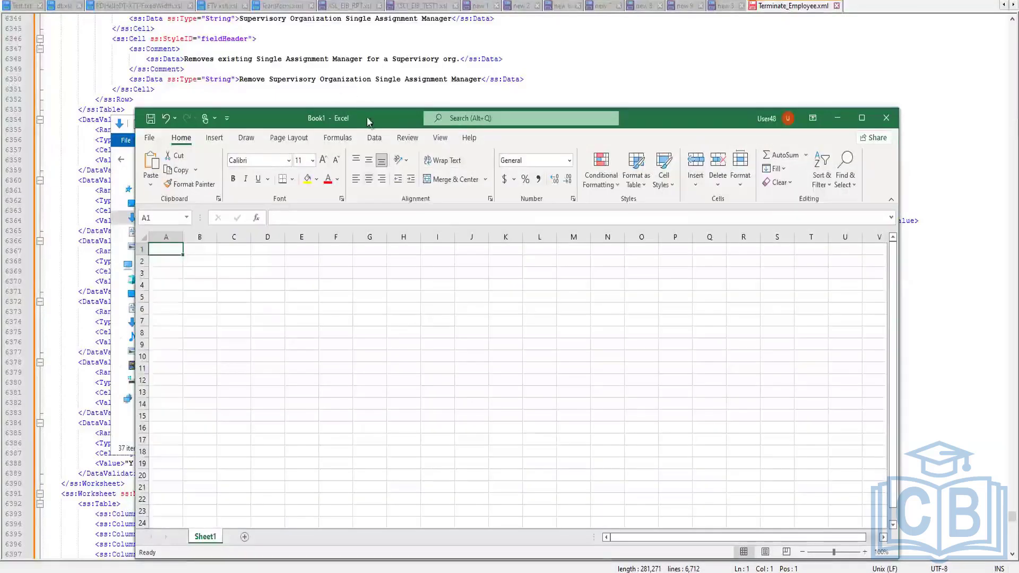
pyautogui.moveTo(498, 105); pyautogui.dragTo(525, 95)
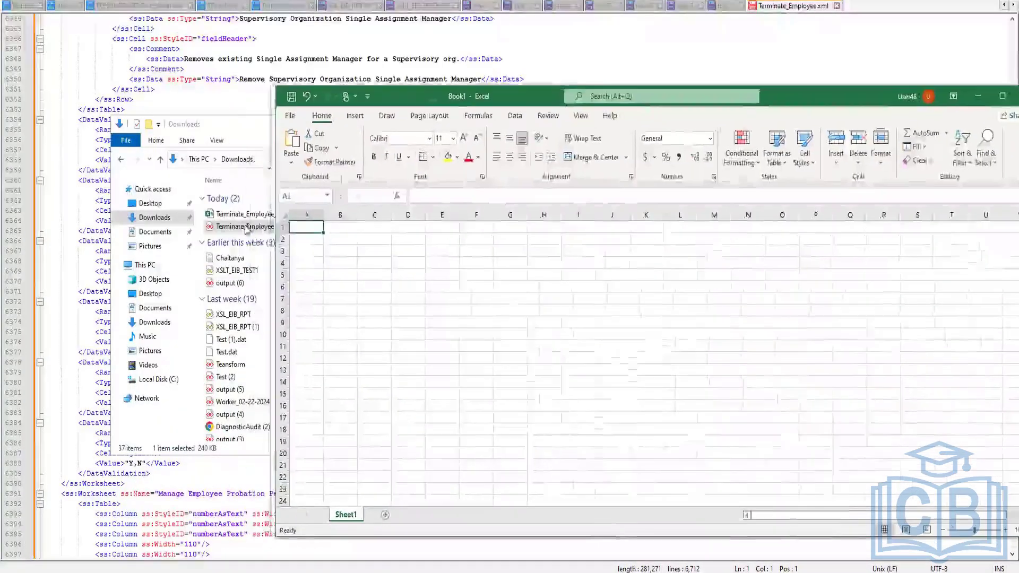
pyautogui.moveTo(246, 228); pyautogui.dragTo(426, 189)
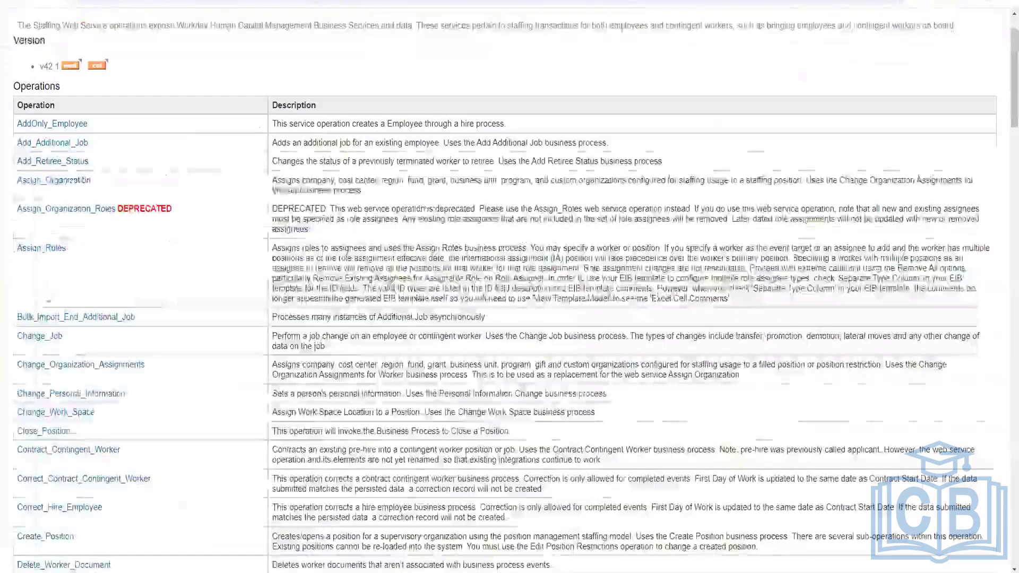
# Find the Terminate_Employee operation in the Staffing web service directory and open its sample request XML
pyautogui.scroll(-9, 531, 319)
pyautogui.scroll(-15, 1001, 334)
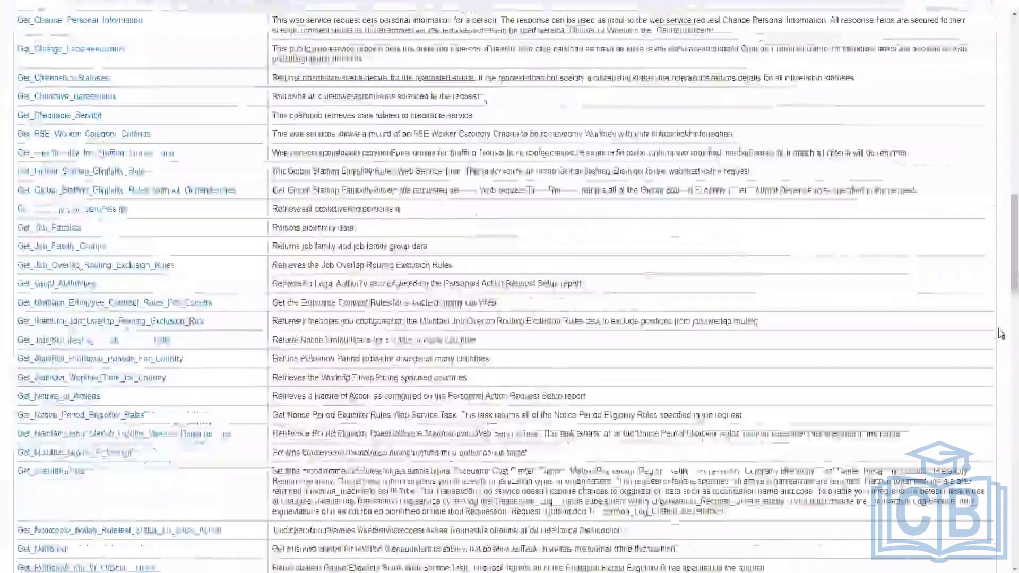
pyautogui.scroll(-15, 473, 511)
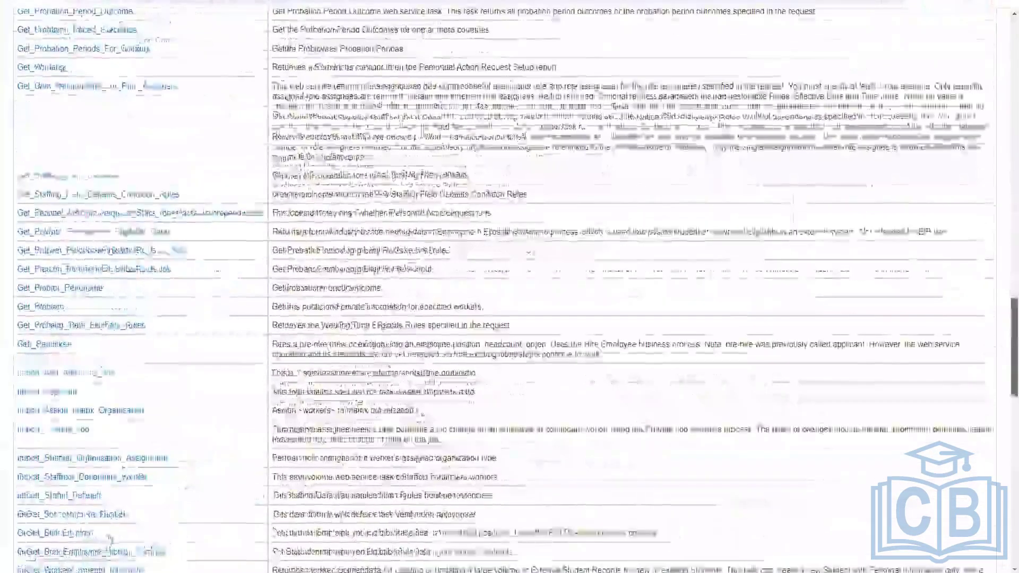
pyautogui.scroll(-4, 83, 568)
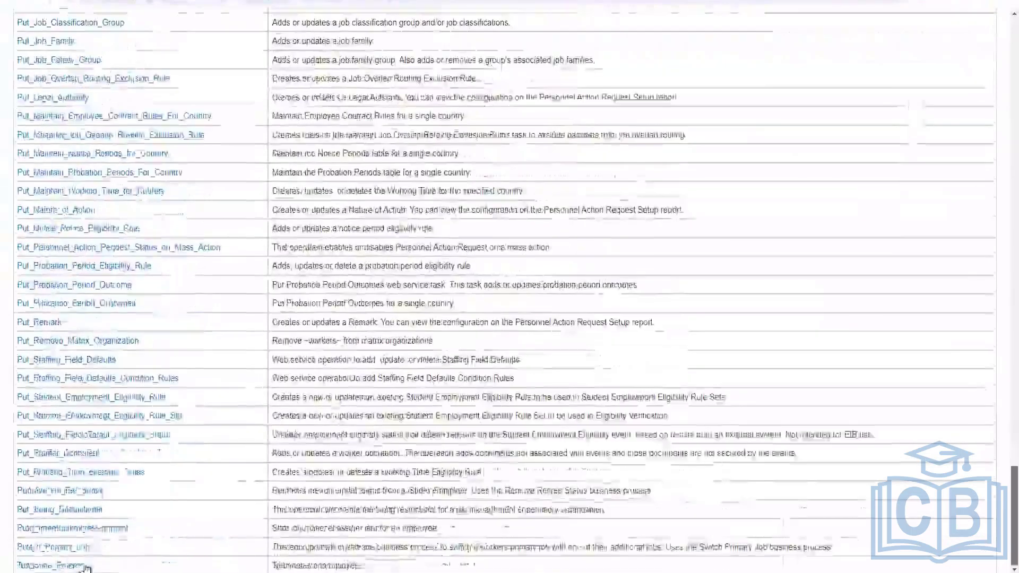
pyautogui.click(85, 566)
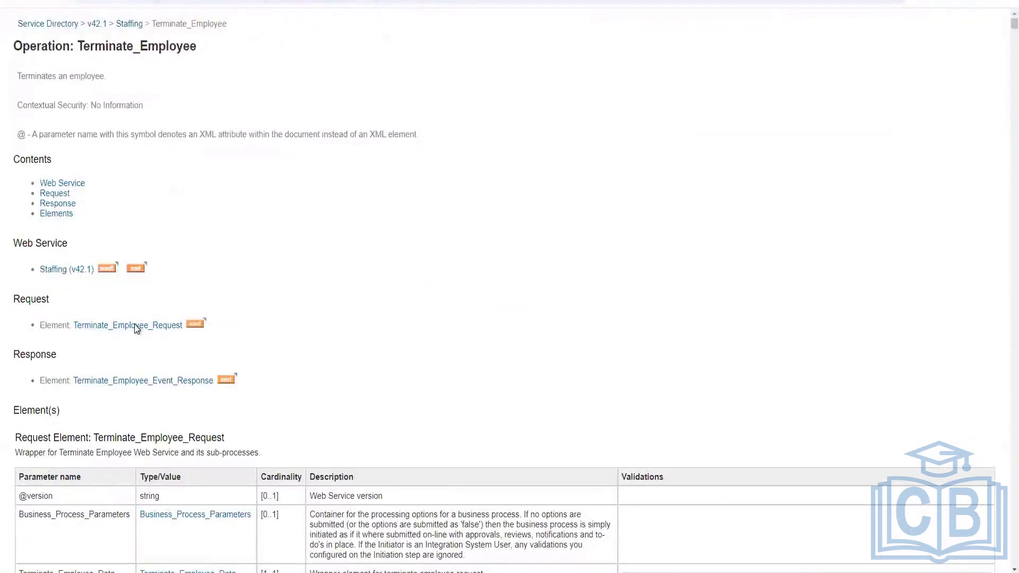
pyautogui.click(199, 323)
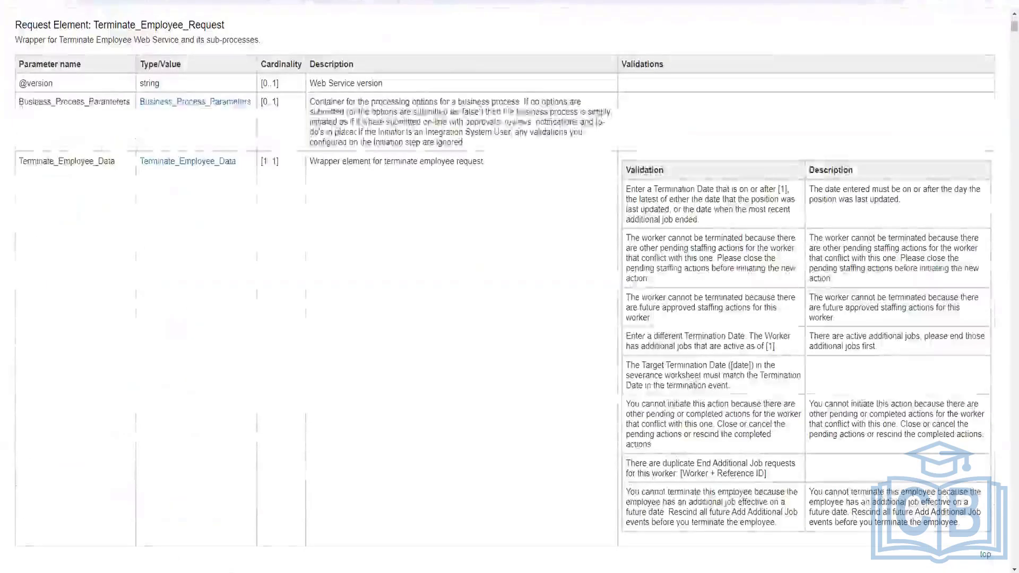
pyautogui.click(20, 1)
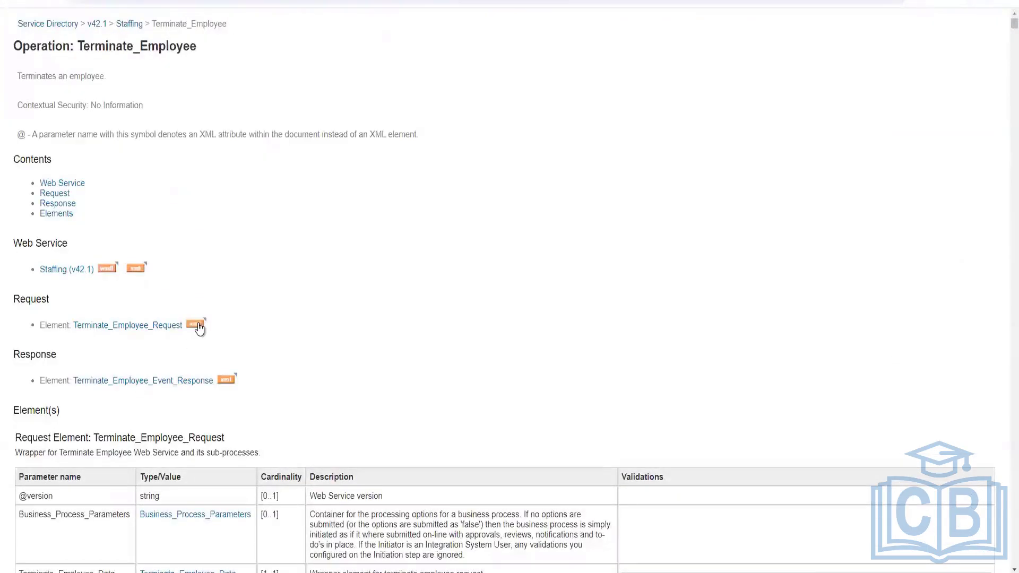
pyautogui.click(197, 325)
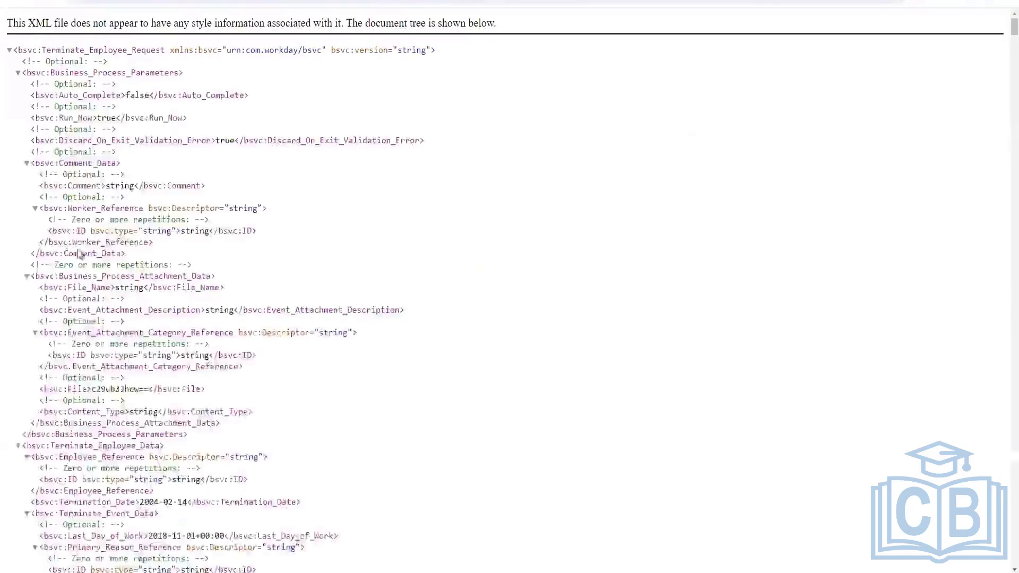
# Scroll through the sample request XML and select the Terminate_Employee_Data section
pyautogui.scroll(-15, 108, 275)
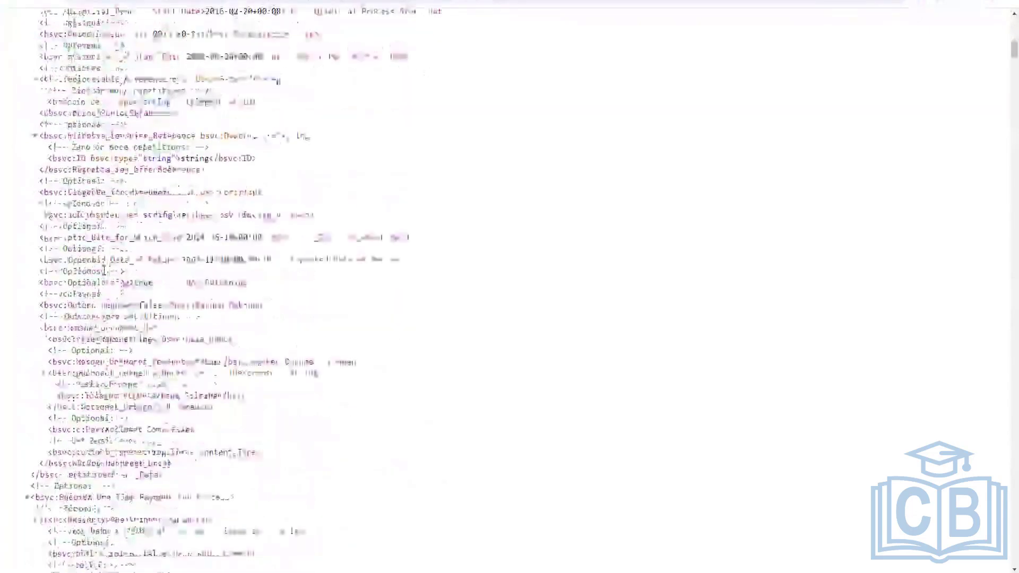
pyautogui.scroll(-10, 108, 275)
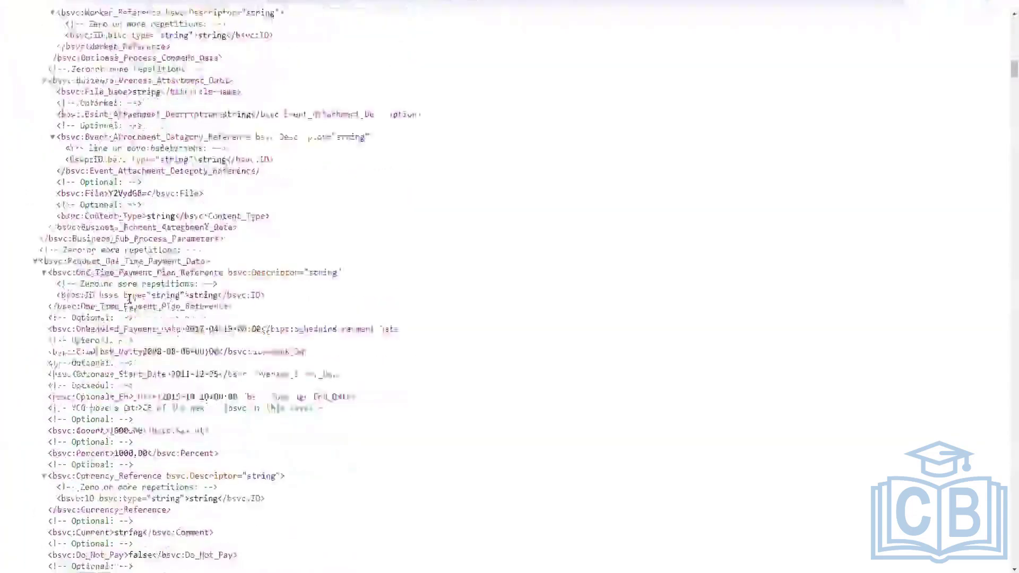
pyautogui.scroll(-7, 168, 315)
pyautogui.scroll(7, 167, 314)
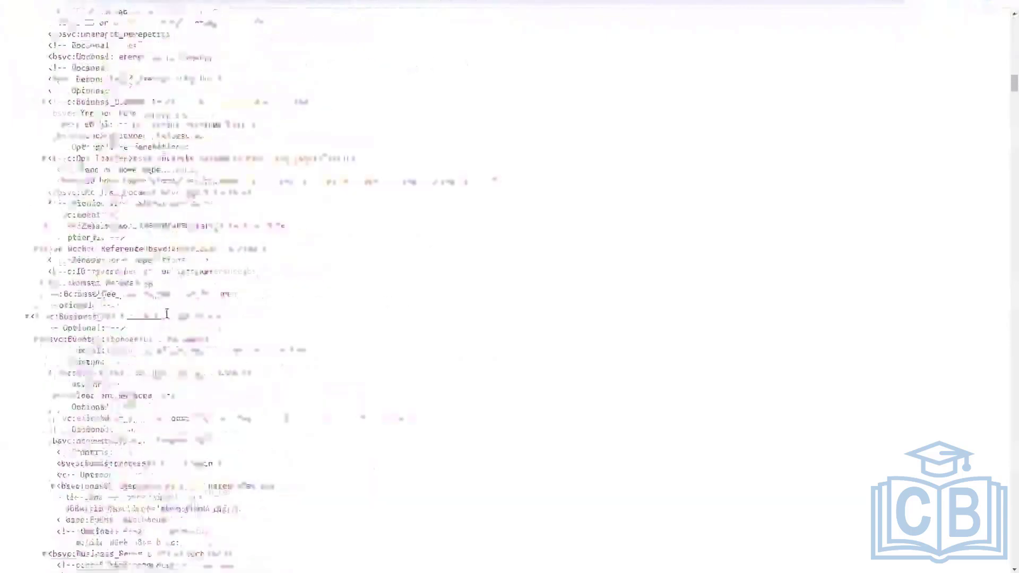
pyautogui.scroll(15, 167, 313)
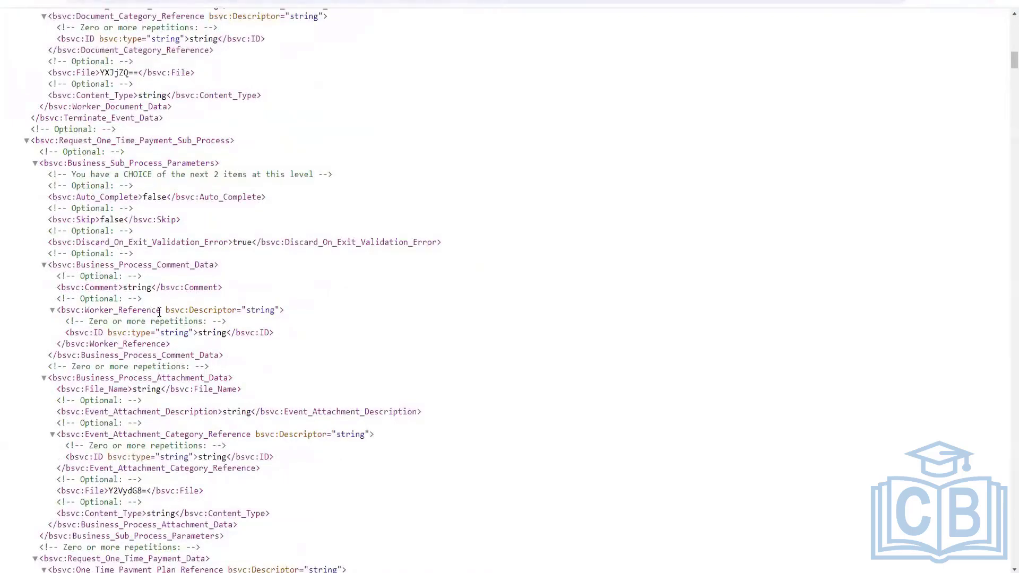
pyautogui.scroll(15, 159, 313)
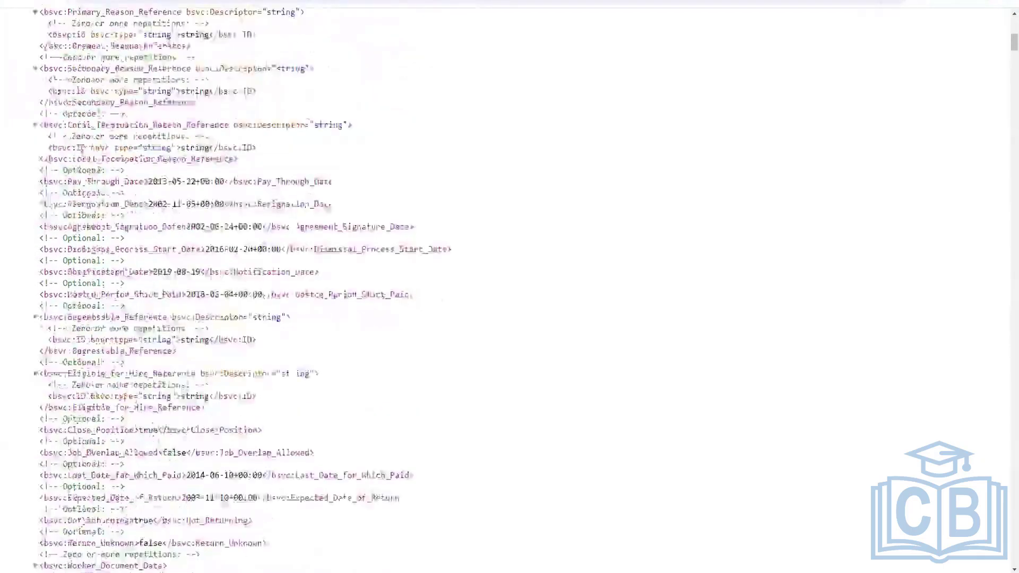
pyautogui.moveTo(60, 89); pyautogui.dragTo(85, 224)
# Switch to the Terminate_Employee_v43.0 workbook and open its Terminate Employee worksheet
pyautogui.click(378, 572)
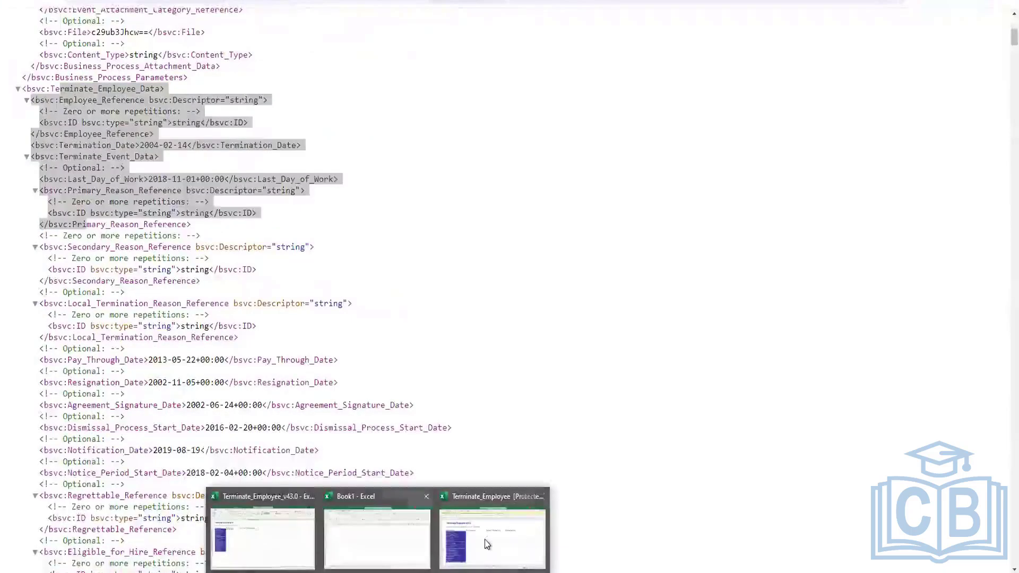
pyautogui.click(301, 509)
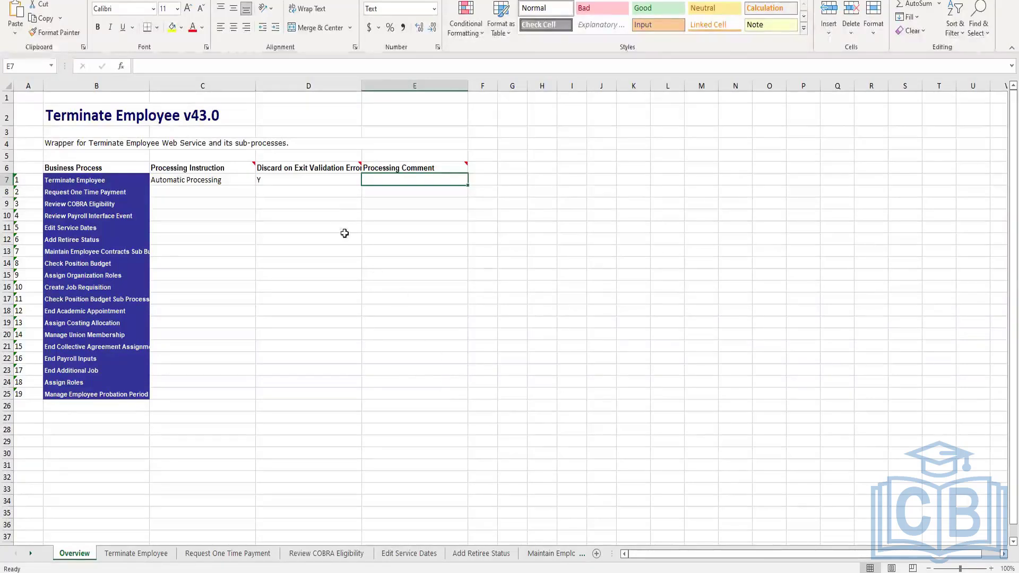
pyautogui.click(143, 555)
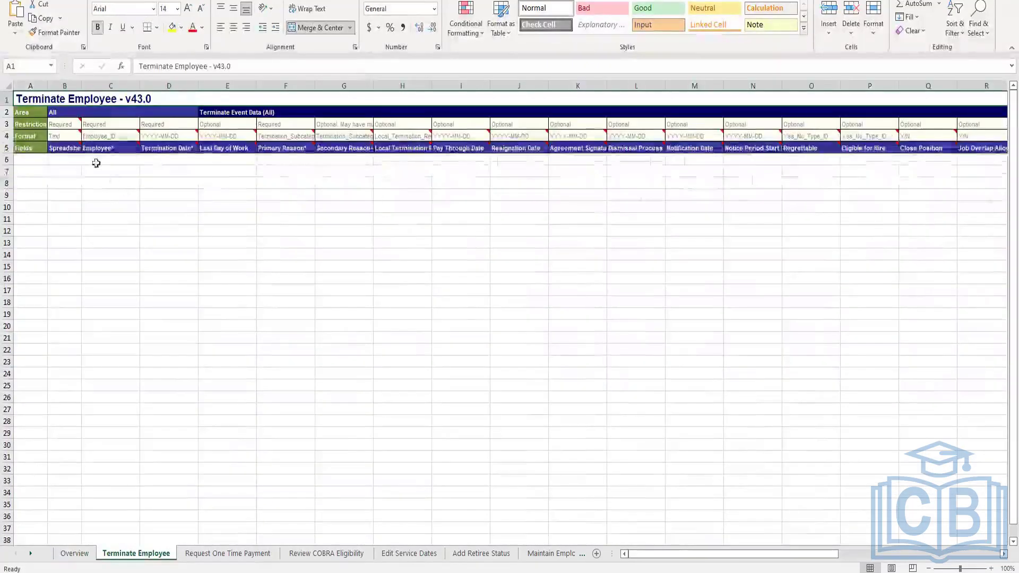
pyautogui.click(96, 163)
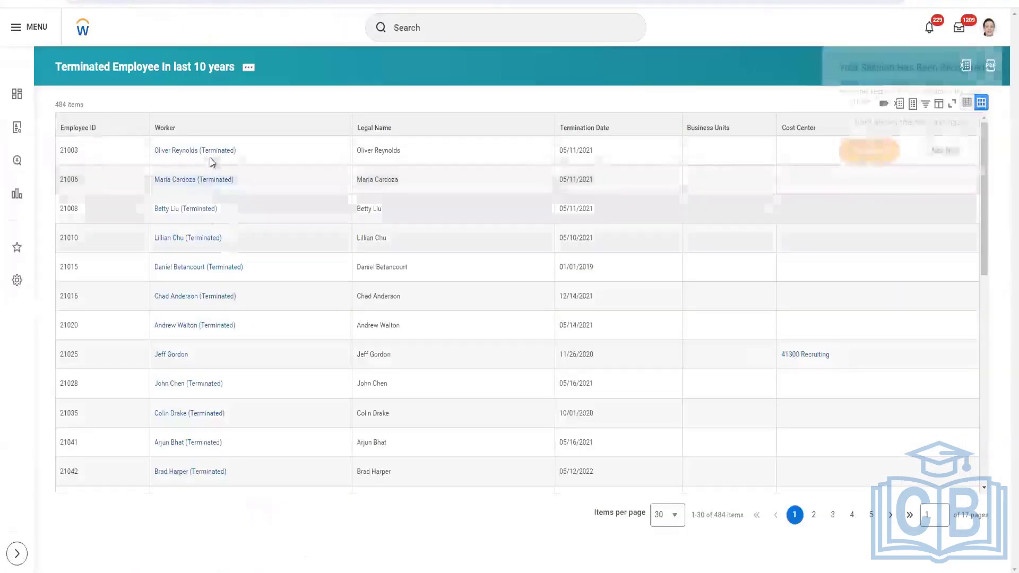
# Open the first terminated worker's profile from the report in a new tab and select their Employee ID under Job Details
pyautogui.rightClick(230, 167)
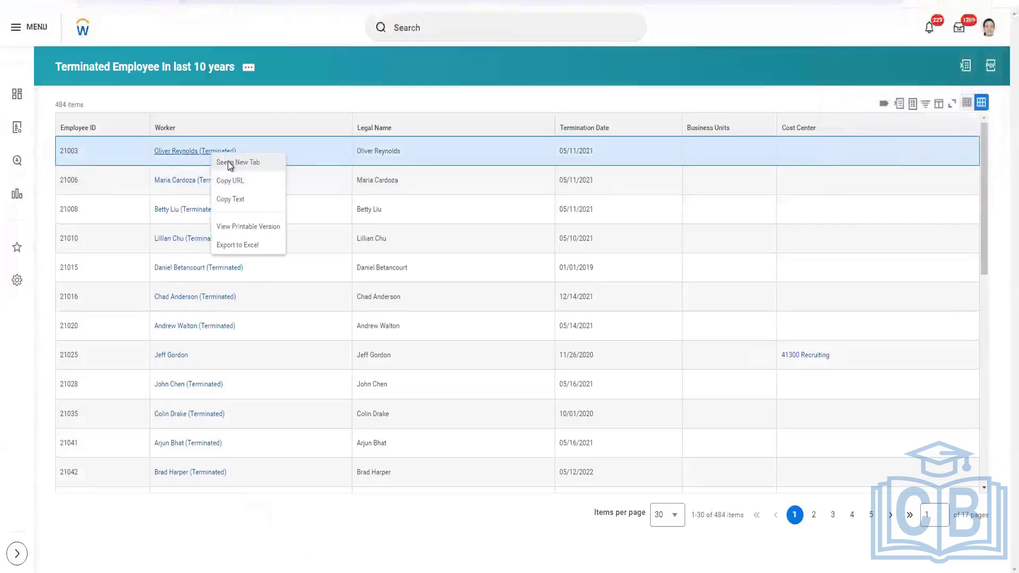
pyautogui.click(228, 160)
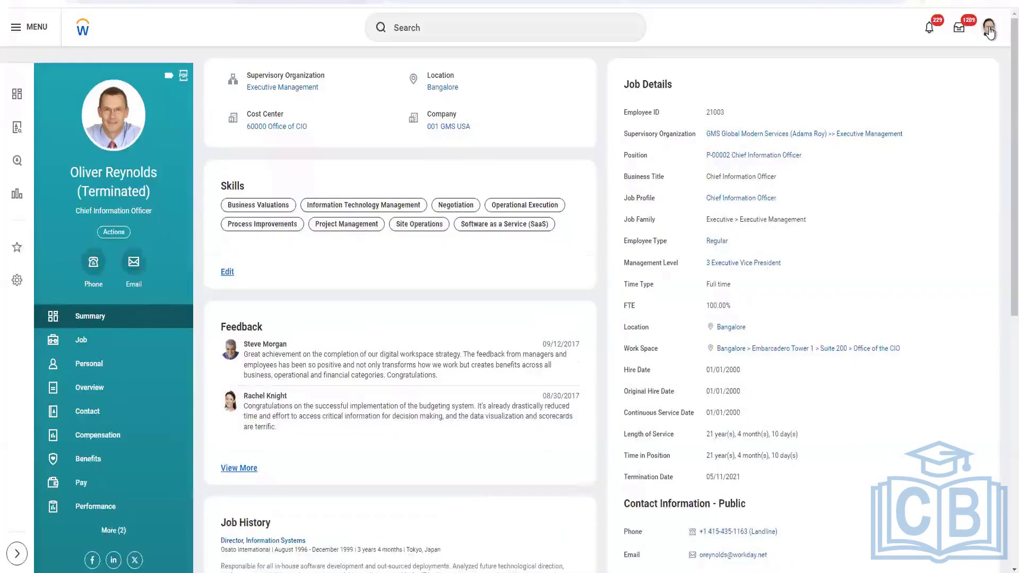
pyautogui.click(98, 341)
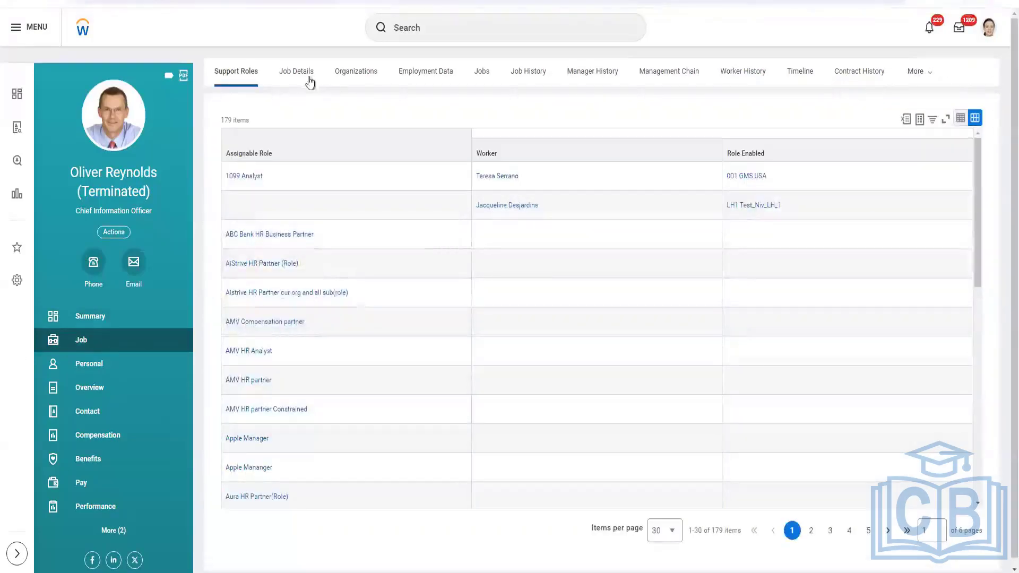
pyautogui.click(309, 79)
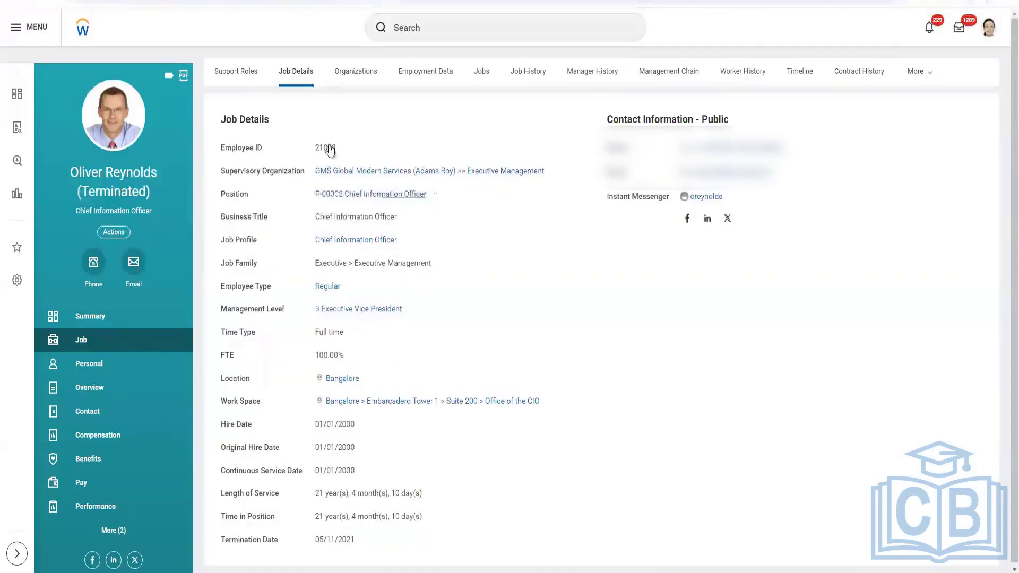
pyautogui.doubleClick(327, 148)
# Return to the template and enter Employee 21003 with Spreadsheet Key 1 in the first data row
pyautogui.click(378, 572)
pyautogui.click(297, 555)
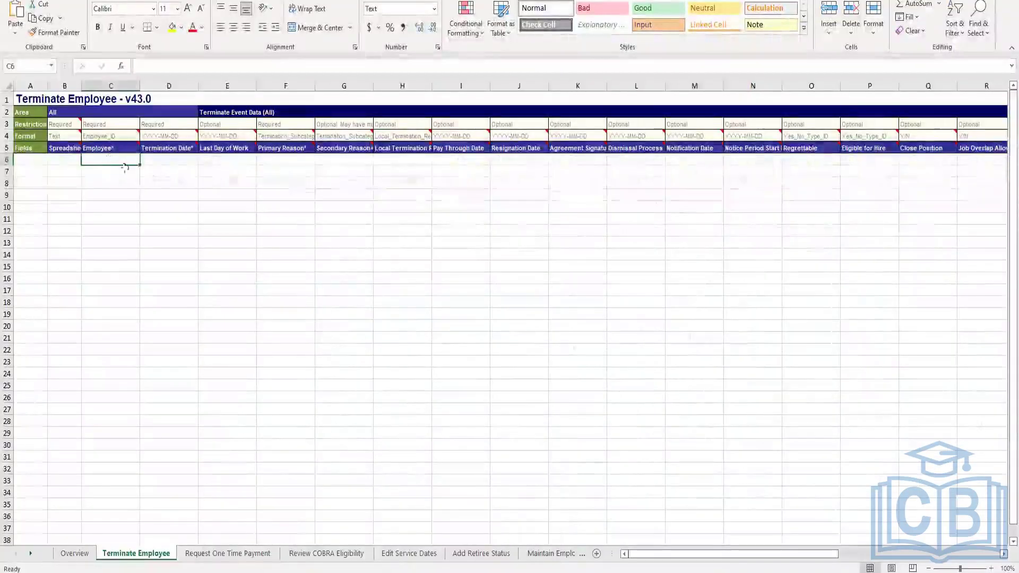
pyautogui.write('21003')
pyautogui.click(64, 158)
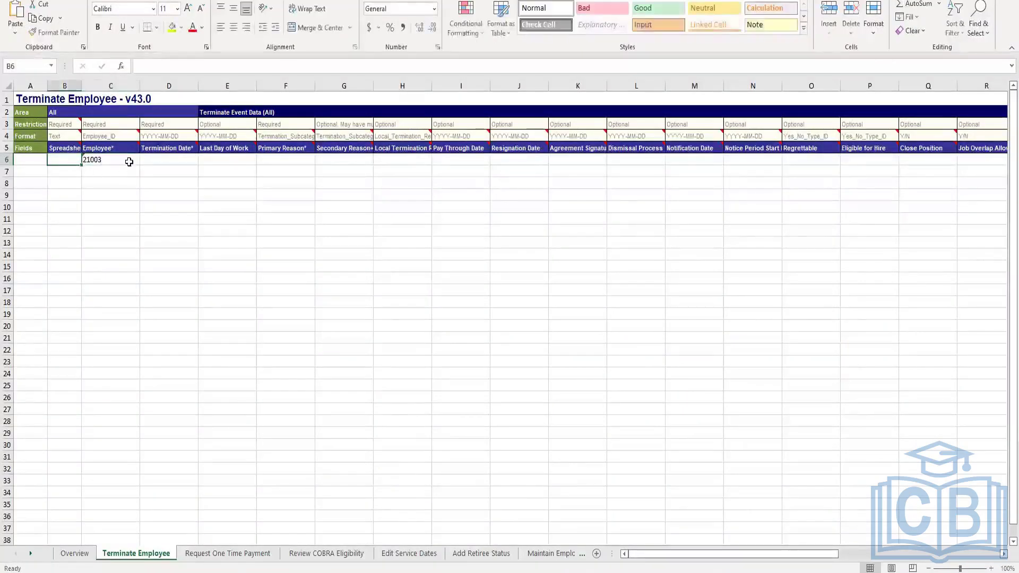
pyautogui.write('1')
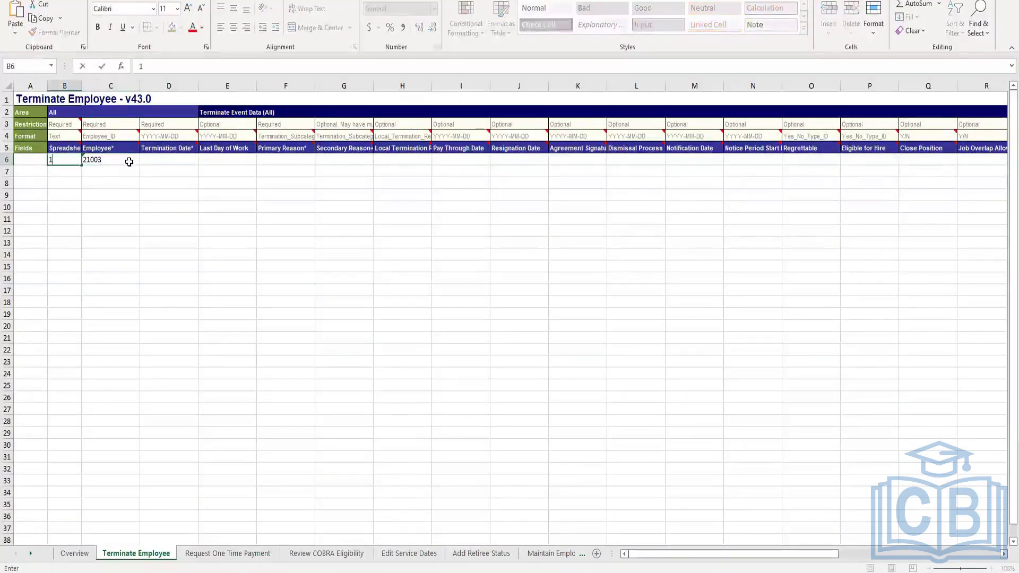
# Autofit the width of the Spreadsheet Key column
pyautogui.click(79, 86)
pyautogui.doubleClick(81, 86)
pyautogui.click(167, 173)
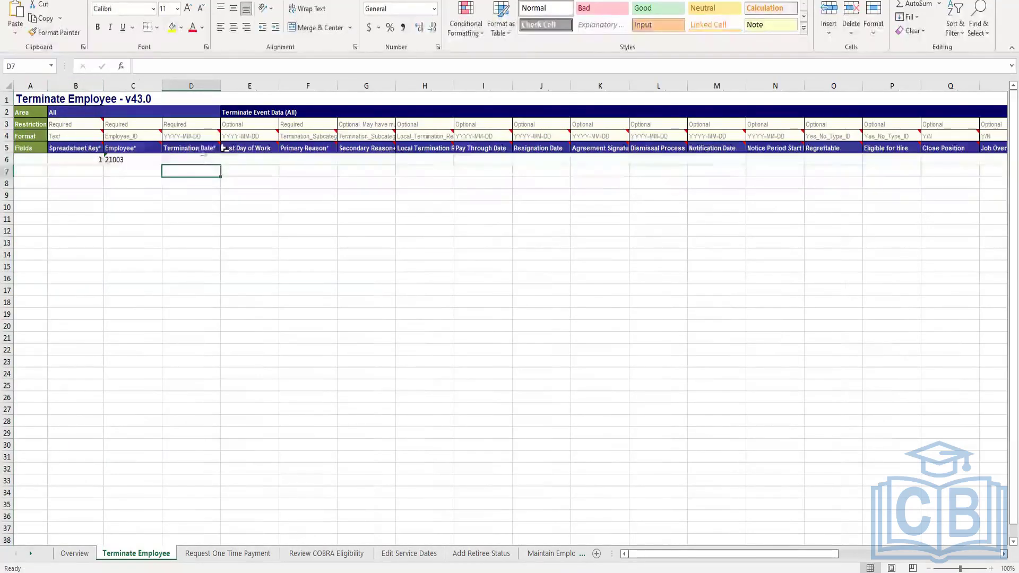
# Enter the termination date 2024-07-09 for employee 21003 in the first data row
pyautogui.moveTo(223, 151)
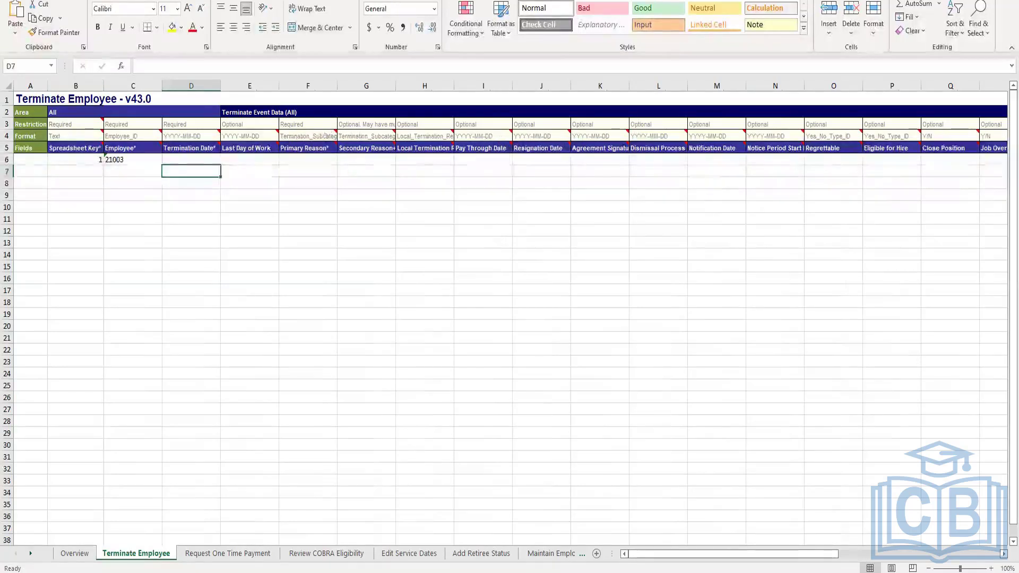
pyautogui.click(210, 159)
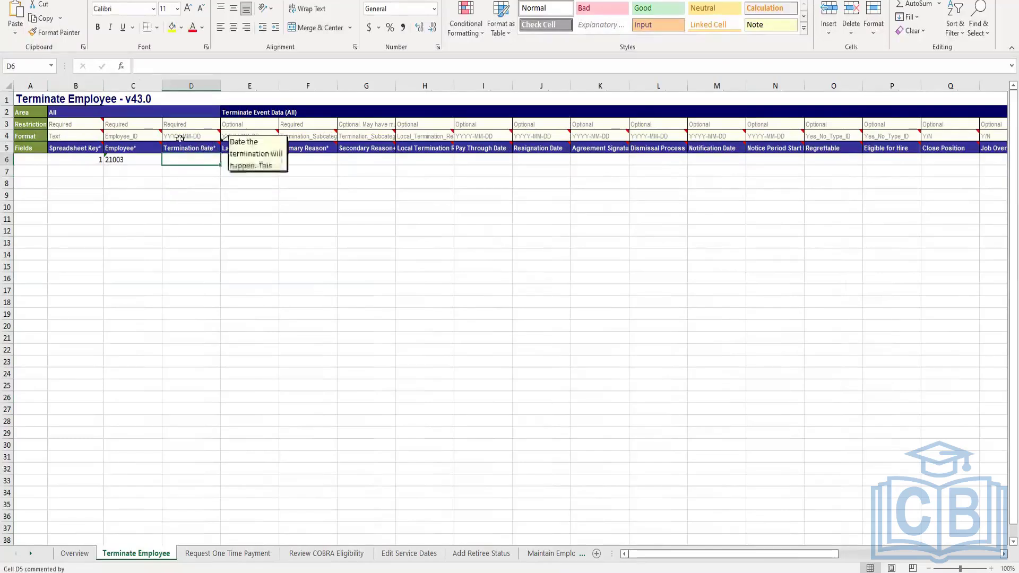
pyautogui.moveTo(174, 142)
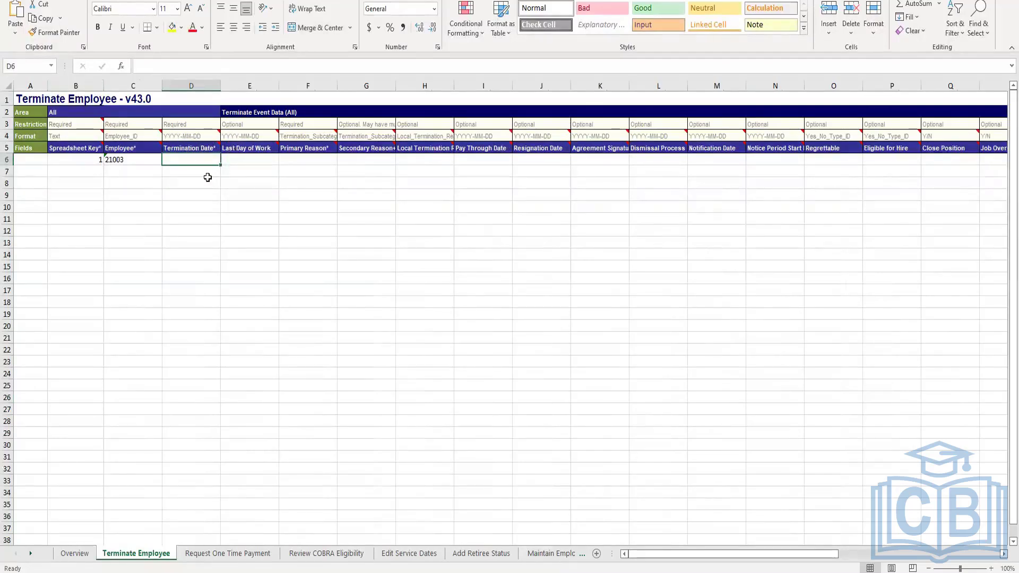
pyautogui.write('2024')
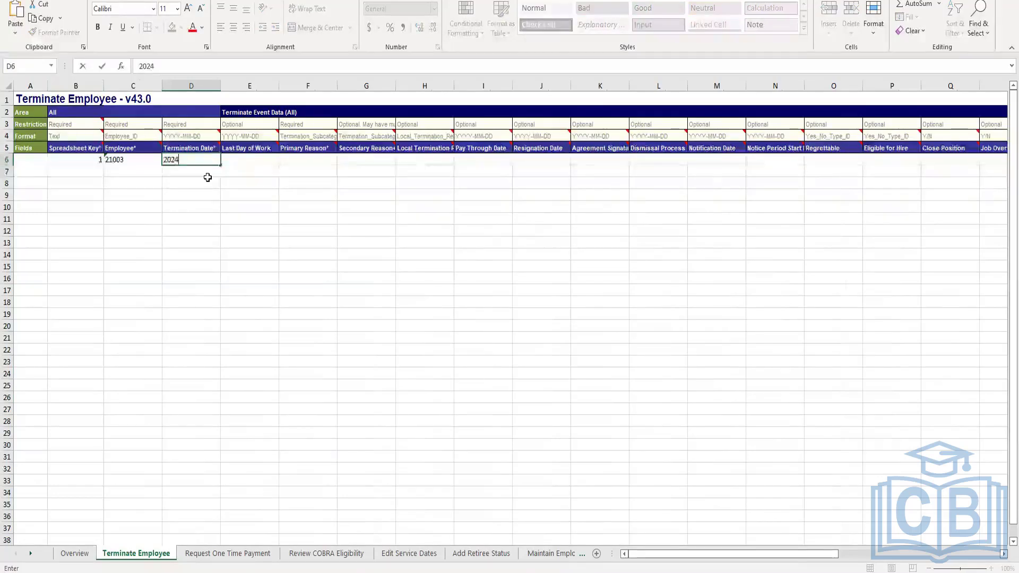
pyautogui.write('-')
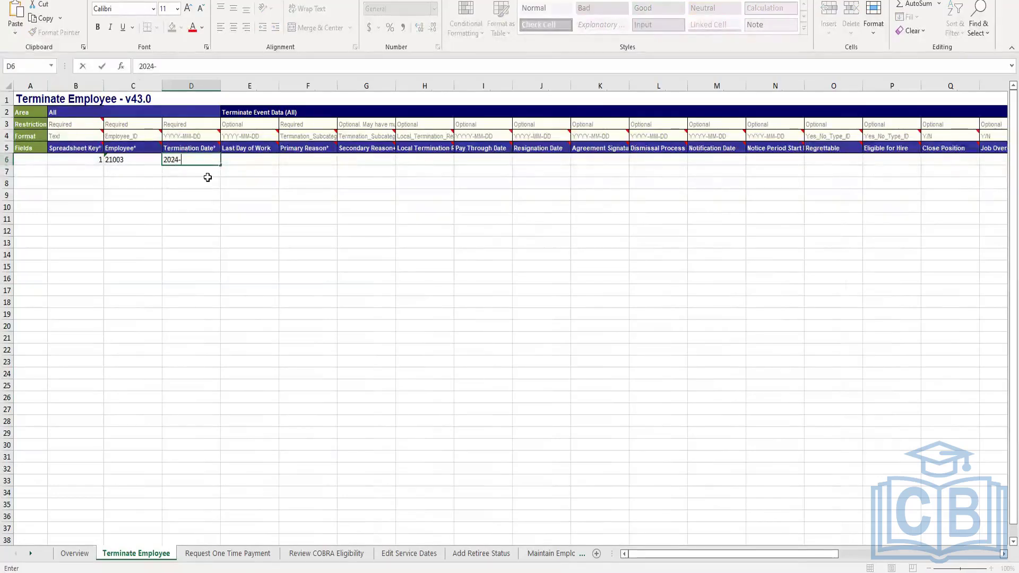
pyautogui.write('07-09')
pyautogui.click(242, 160)
pyautogui.click(202, 160)
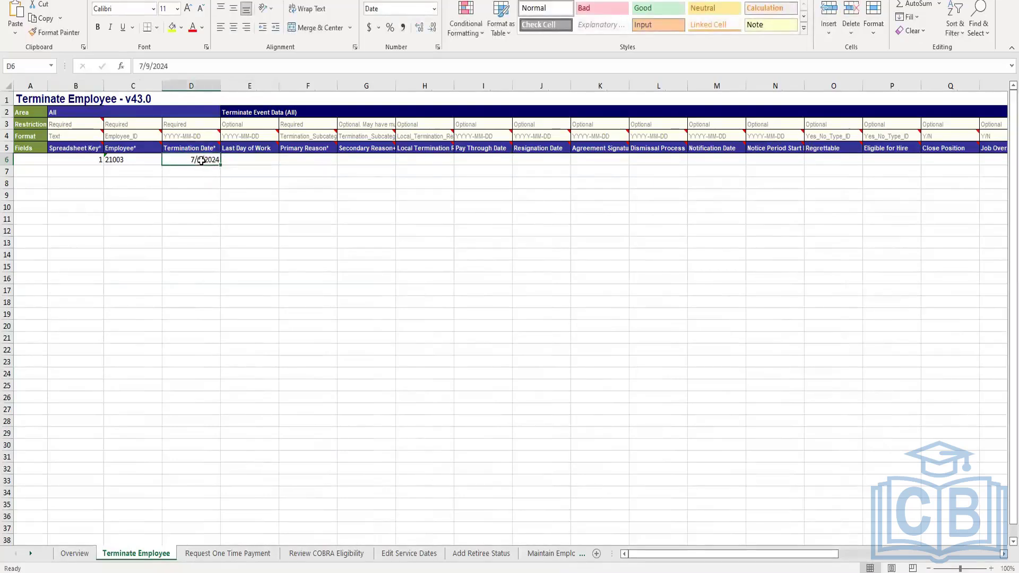
# Copy the termination date into the Last Day of Work cell of the same row
pyautogui.hotkey('ctrl', 'c')
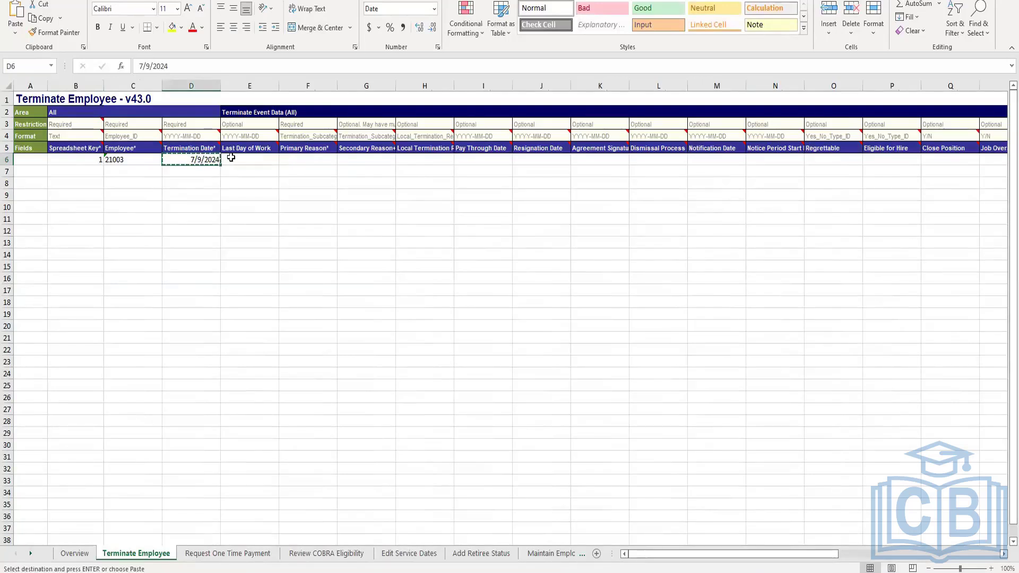
pyautogui.click(253, 161)
pyautogui.click(286, 161)
pyautogui.click(244, 161)
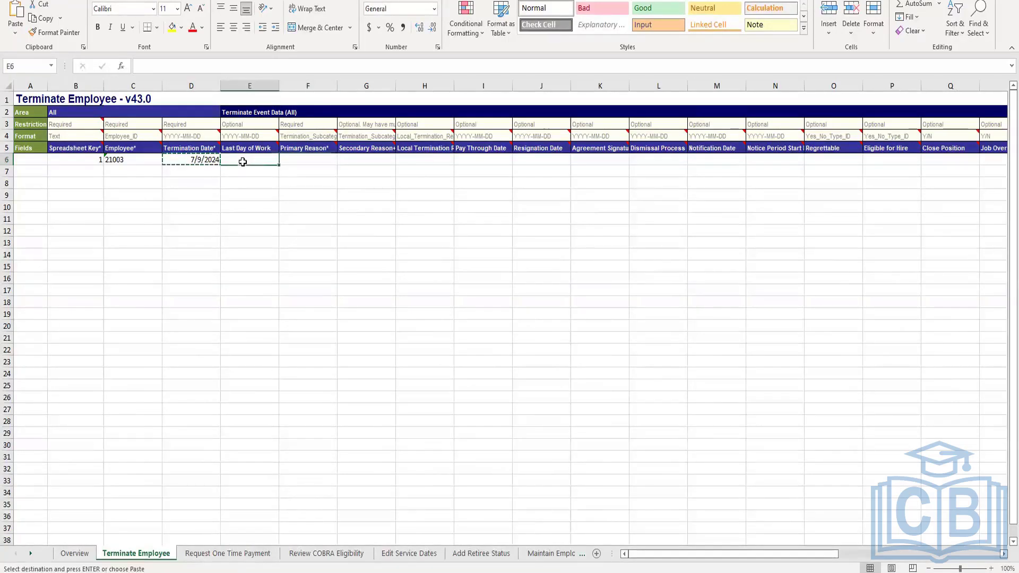
pyautogui.hotkey('ctrl', 'v')
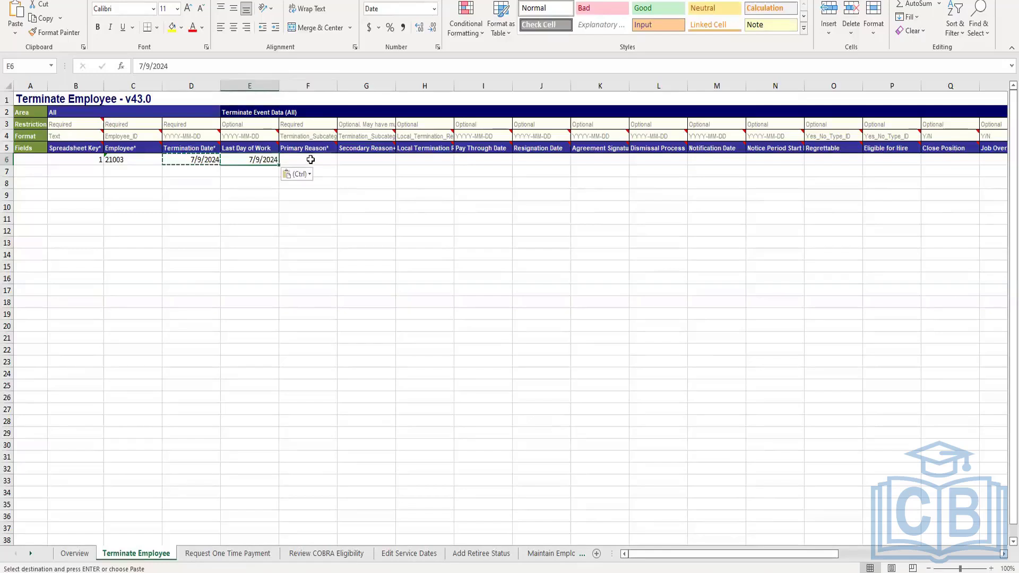
# Examine the restriction and format header rows for the Employee and Primary Reason columns
pyautogui.click(308, 160)
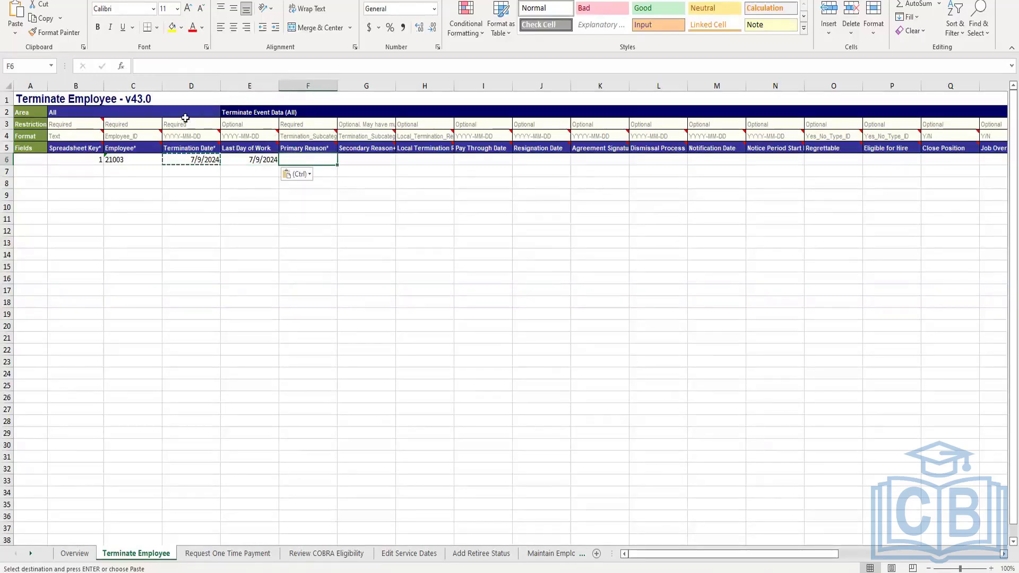
pyautogui.moveTo(131, 124); pyautogui.dragTo(238, 125)
pyautogui.click(138, 137)
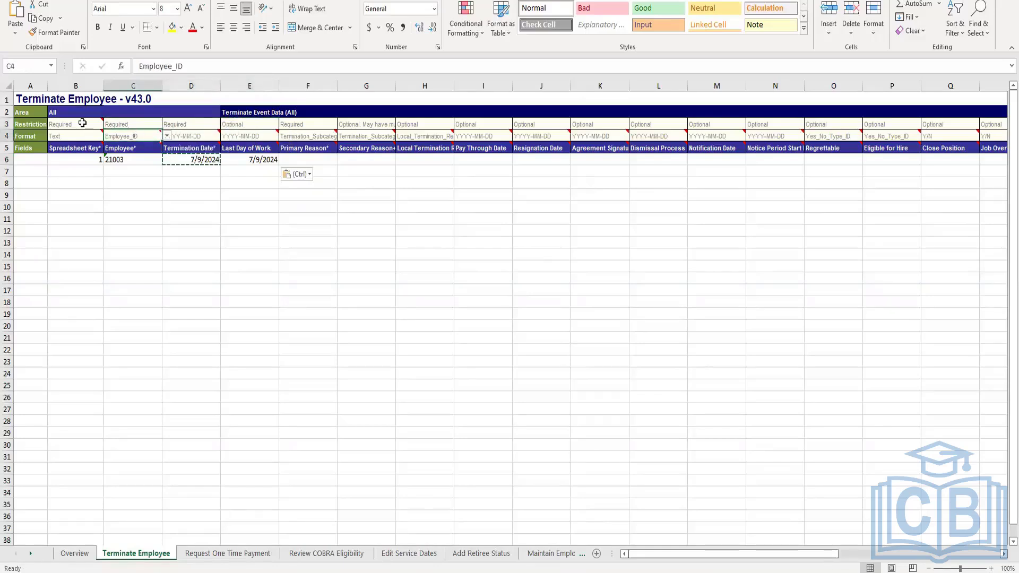
pyautogui.moveTo(82, 123)
pyautogui.moveTo(205, 135)
pyautogui.moveTo(325, 150)
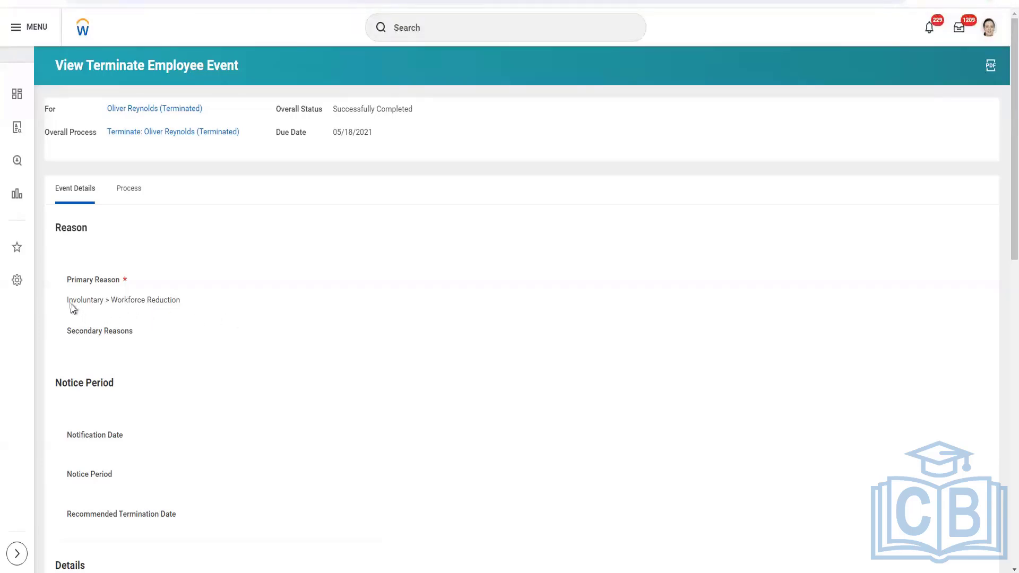
pyautogui.moveTo(493, 531)
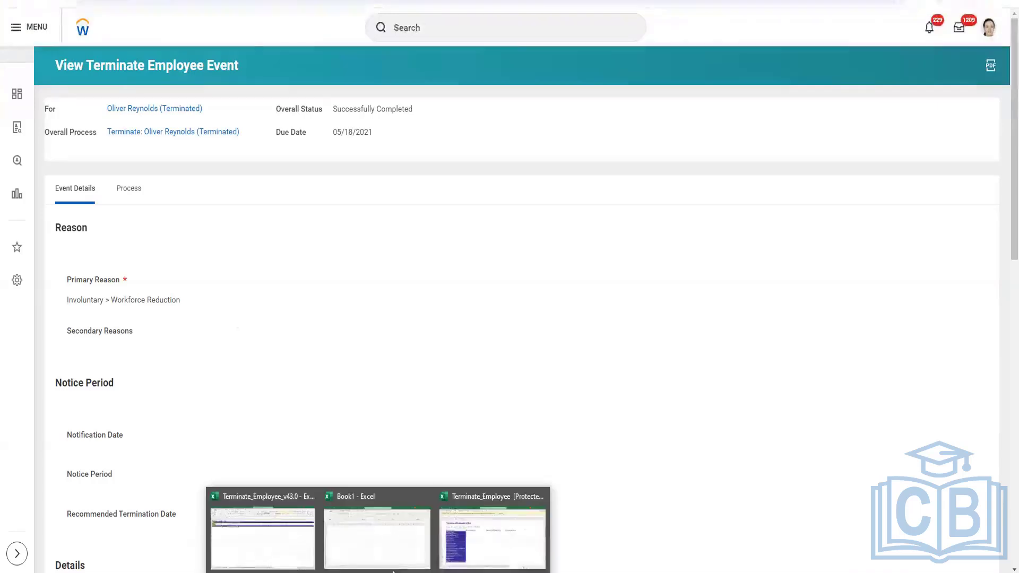
pyautogui.click(278, 529)
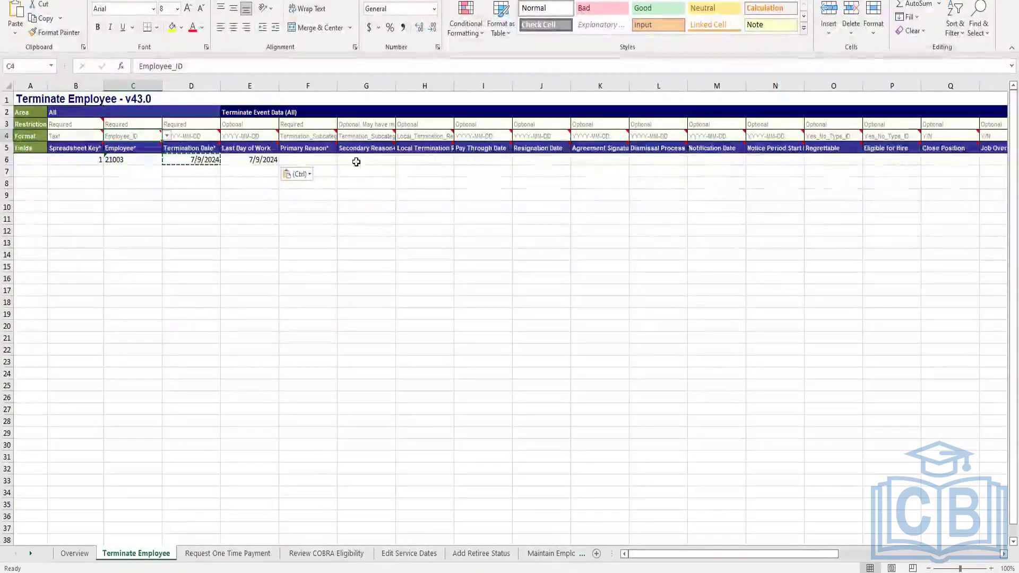
# Widen the Primary Reason column and review the ID type options in its format cell
pyautogui.click(315, 159)
pyautogui.click(316, 135)
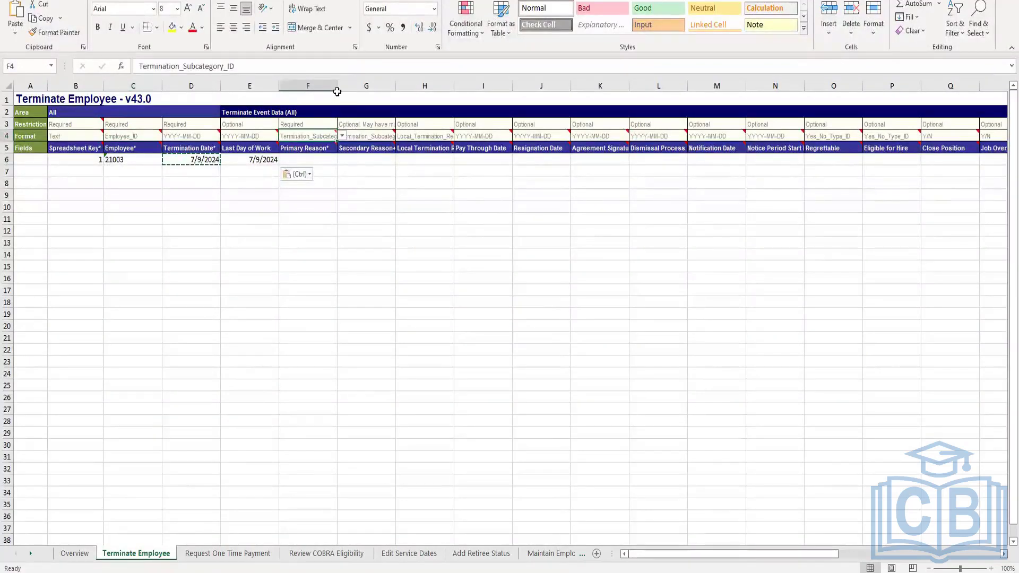
pyautogui.moveTo(337, 84); pyautogui.dragTo(356, 84)
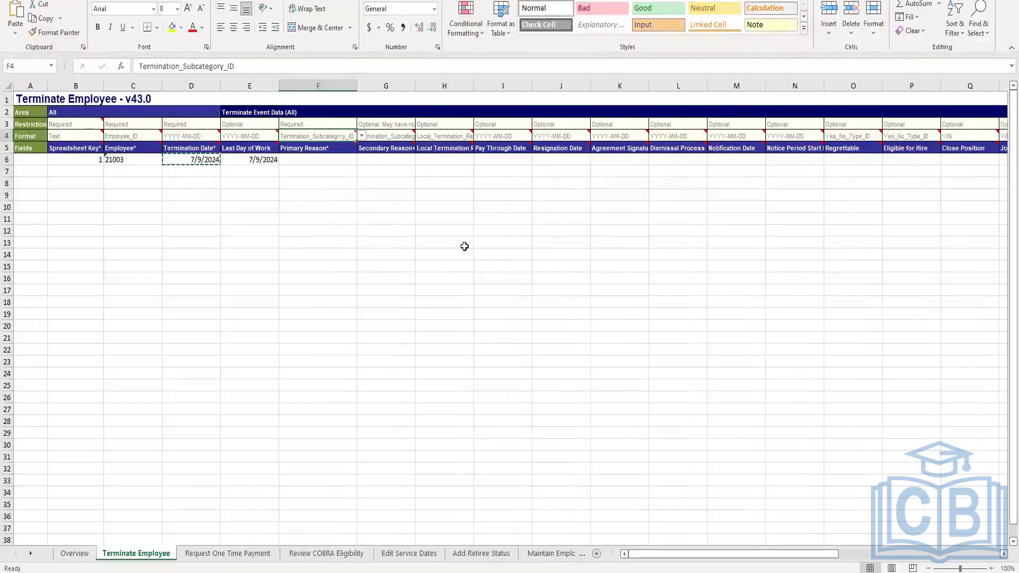
pyautogui.click(361, 136)
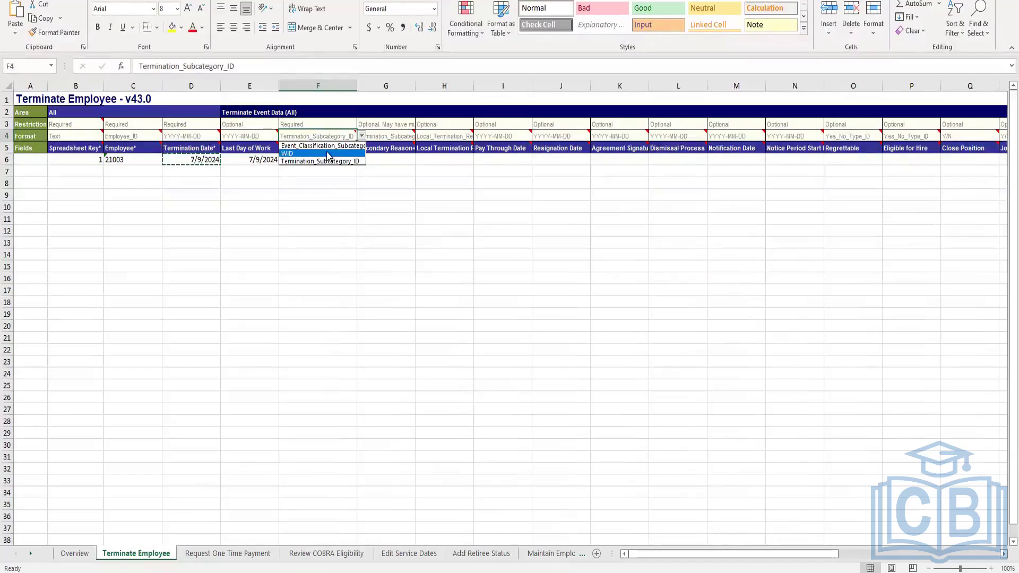
pyautogui.click(341, 191)
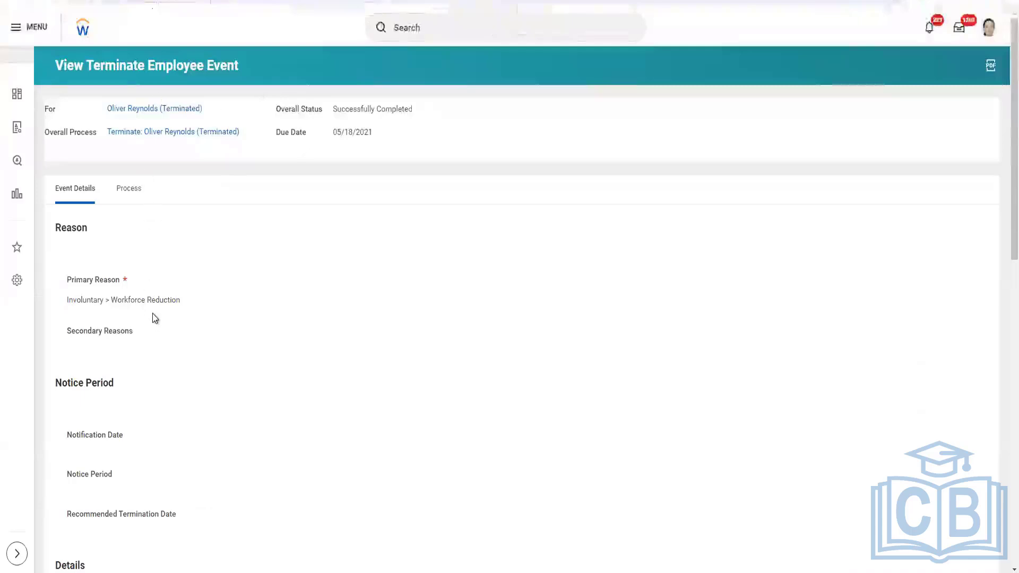
# Review the terminate event's reason, dates and eligibility details and its process actions
pyautogui.scroll(-3, 154, 319)
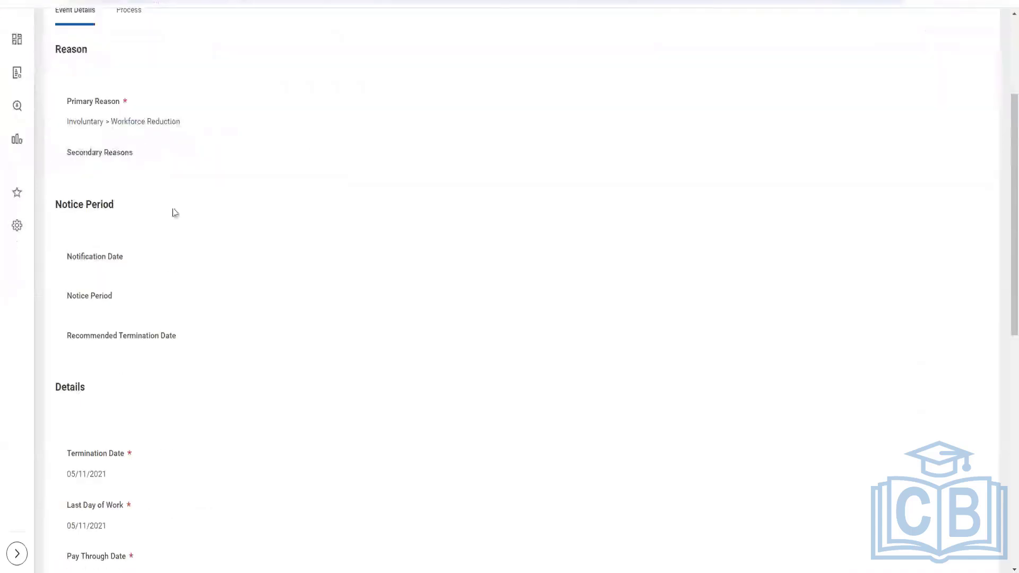
pyautogui.scroll(-4, 231, 303)
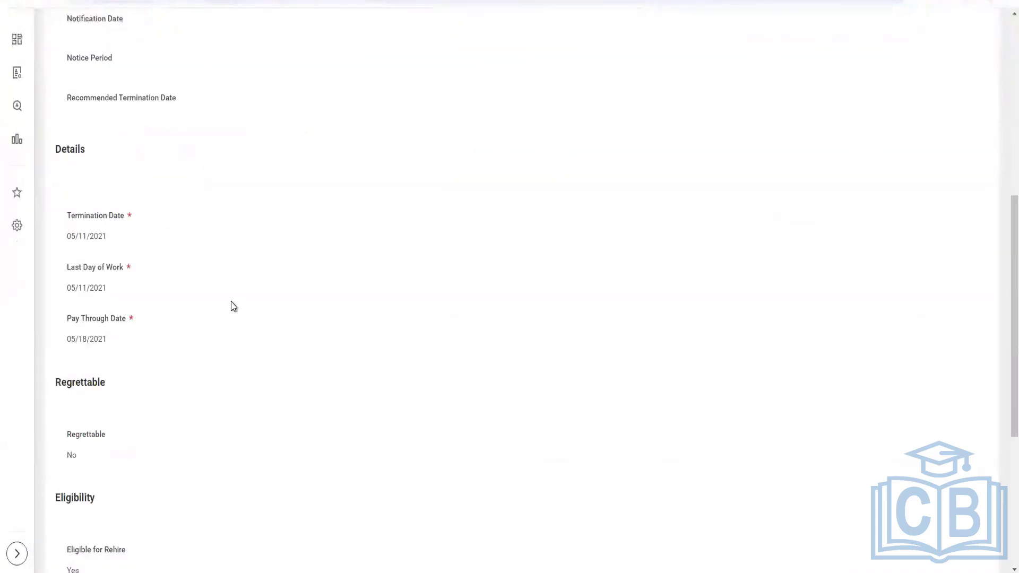
pyautogui.scroll(-5, 231, 302)
pyautogui.scroll(12, 233, 303)
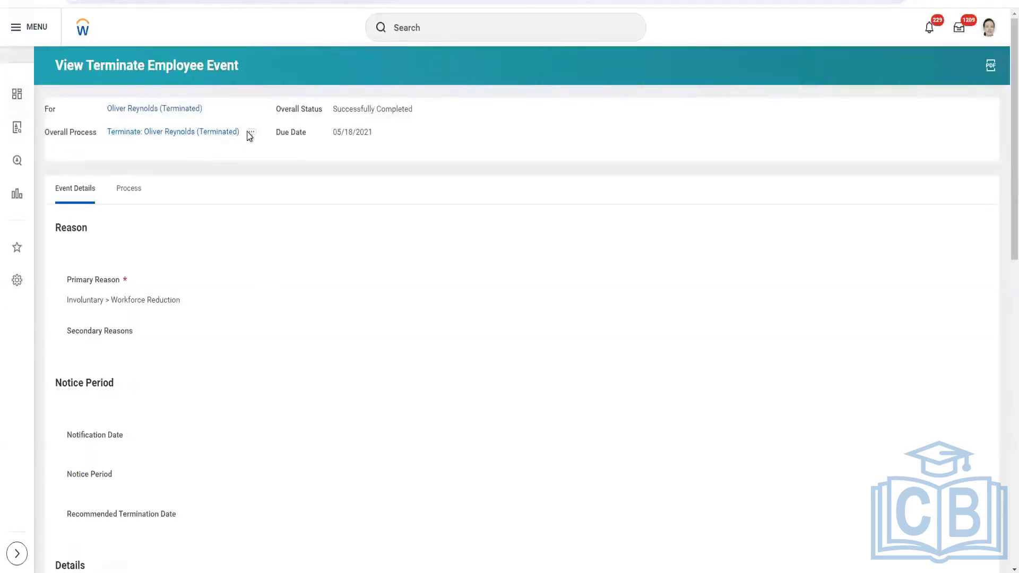
pyautogui.click(252, 133)
# Search for the Terminate Employee task and open it
pyautogui.click(489, 28)
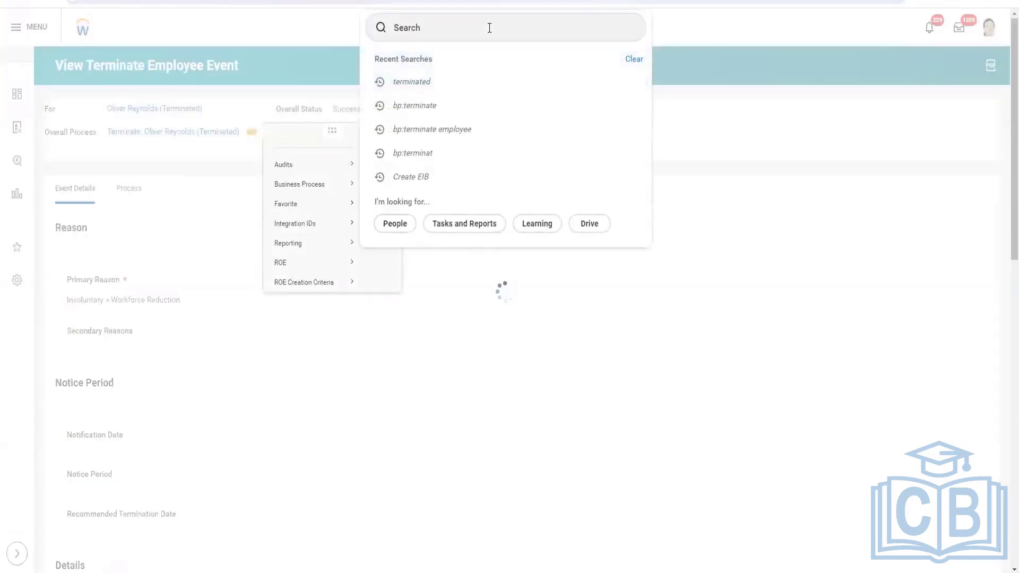
pyautogui.click(483, 24)
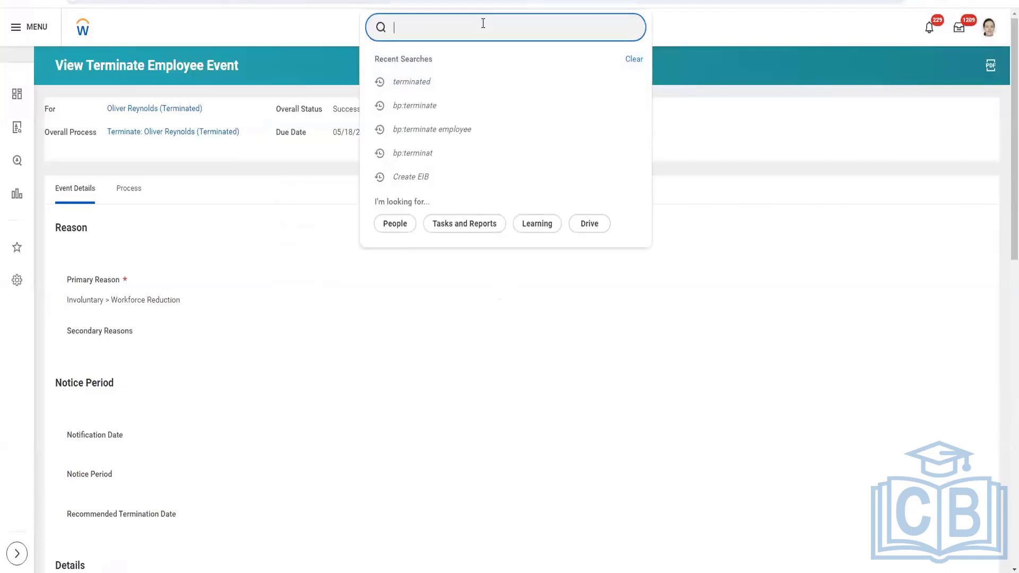
pyautogui.write('termina')
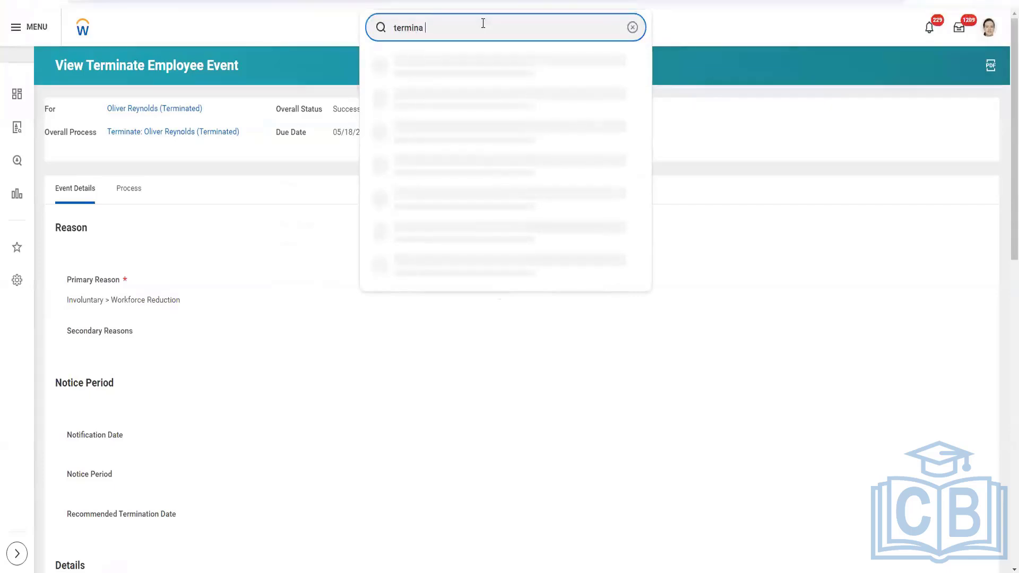
pyautogui.write('emplo')
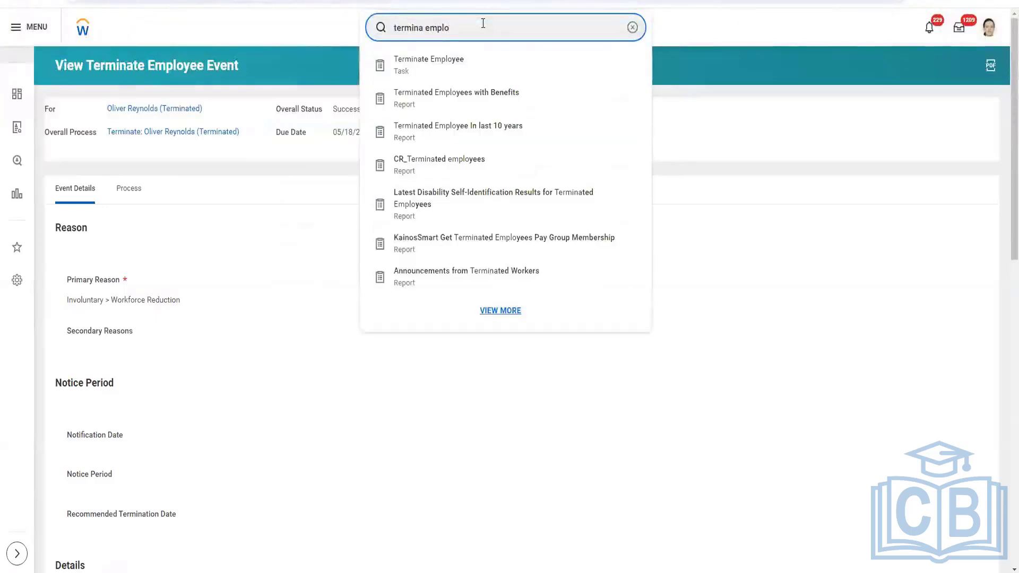
pyautogui.click(456, 70)
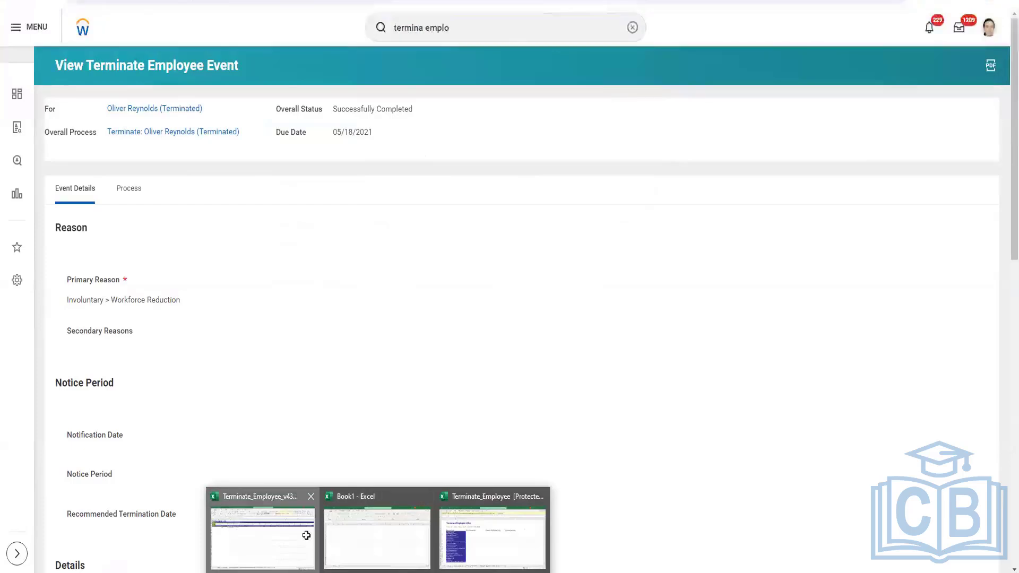
# Enter employee 21003 in the Terminate Employee task's Employee field
pyautogui.click(308, 535)
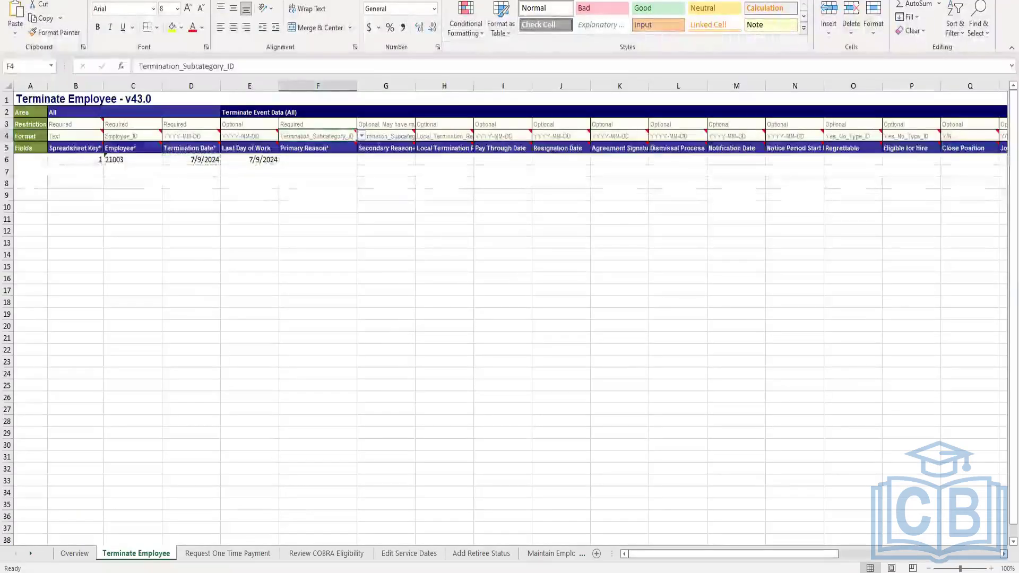
pyautogui.click(881, 4)
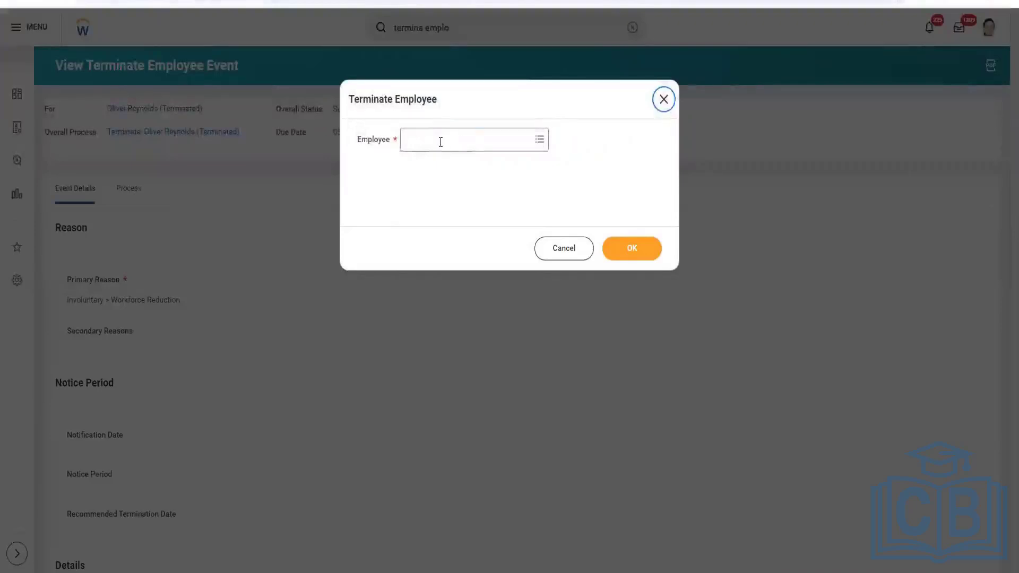
pyautogui.click(440, 141)
pyautogui.write('2100')
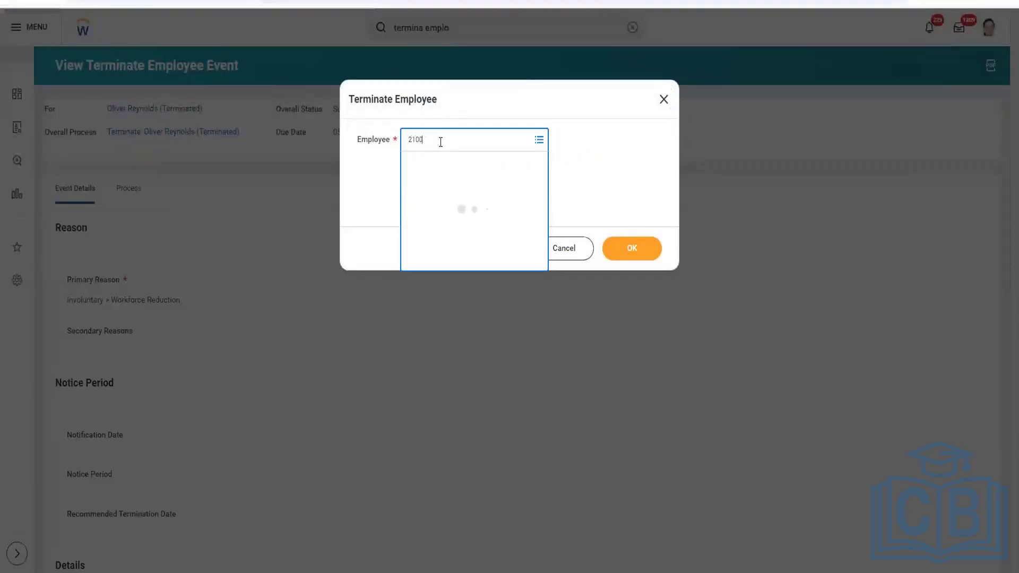
pyautogui.write('3')
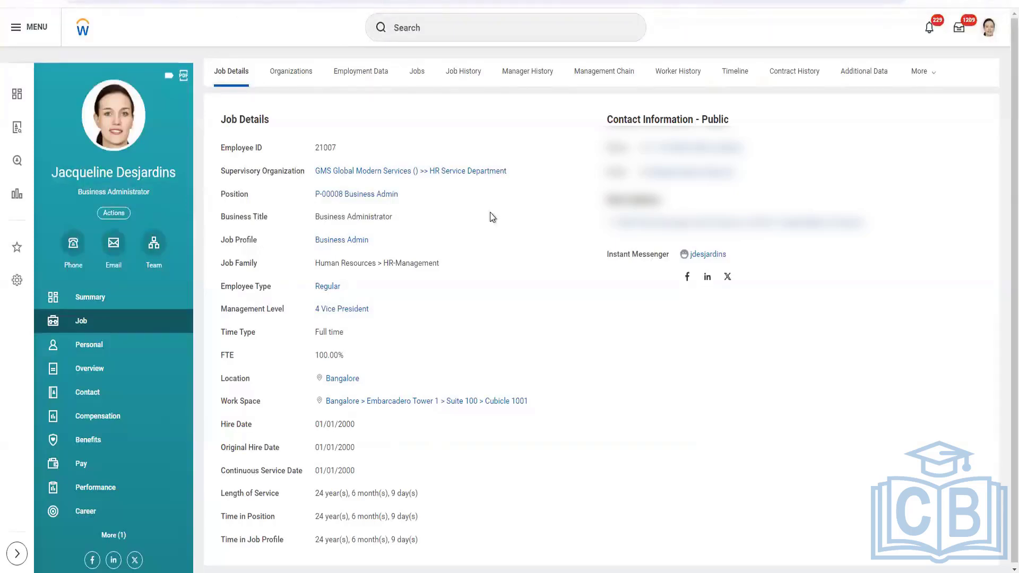
# Search for the test employee worker and open their job details to find the Employee ID
pyautogui.click(434, 26)
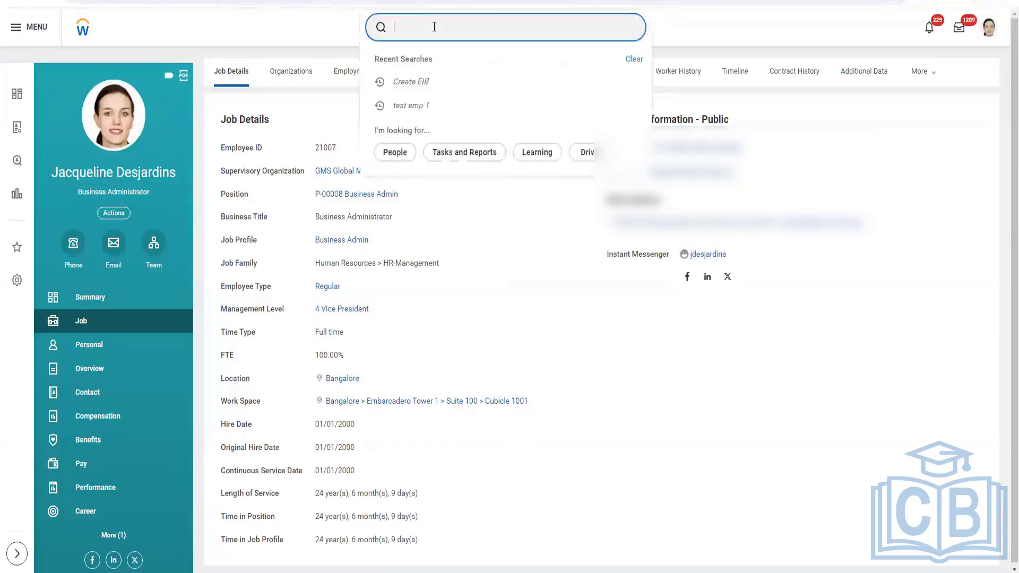
pyautogui.write('test')
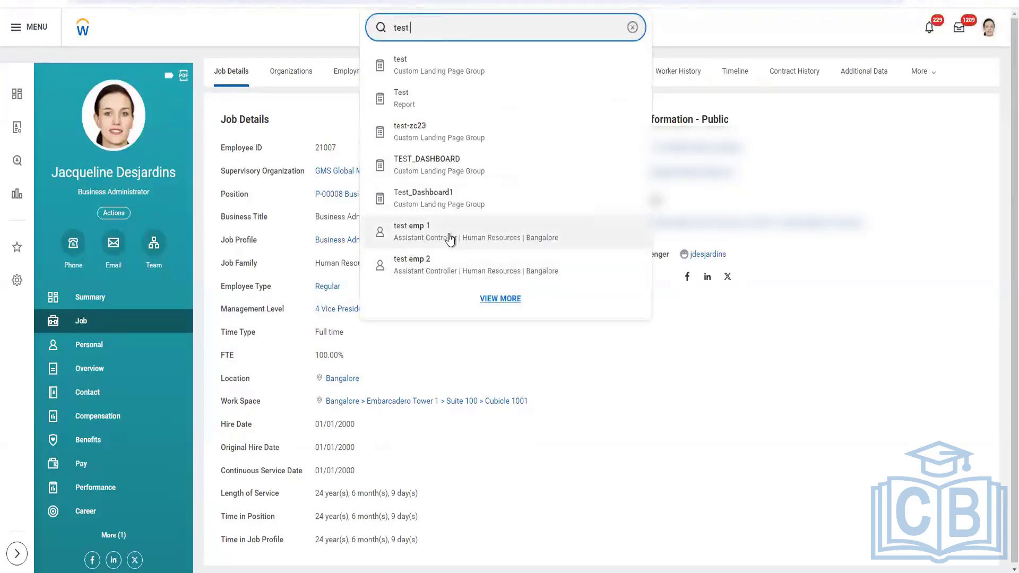
pyautogui.click(450, 237)
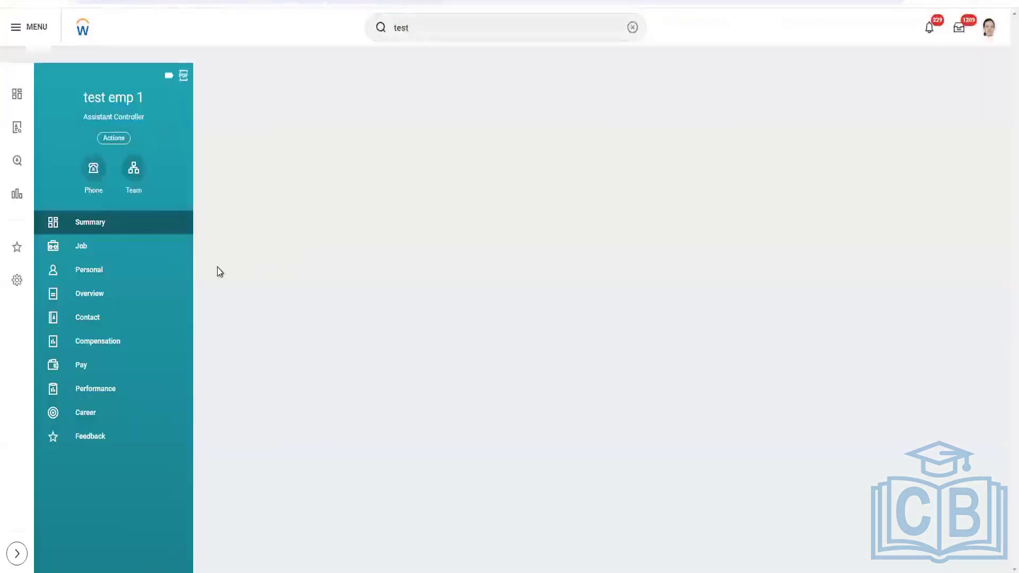
pyautogui.click(118, 250)
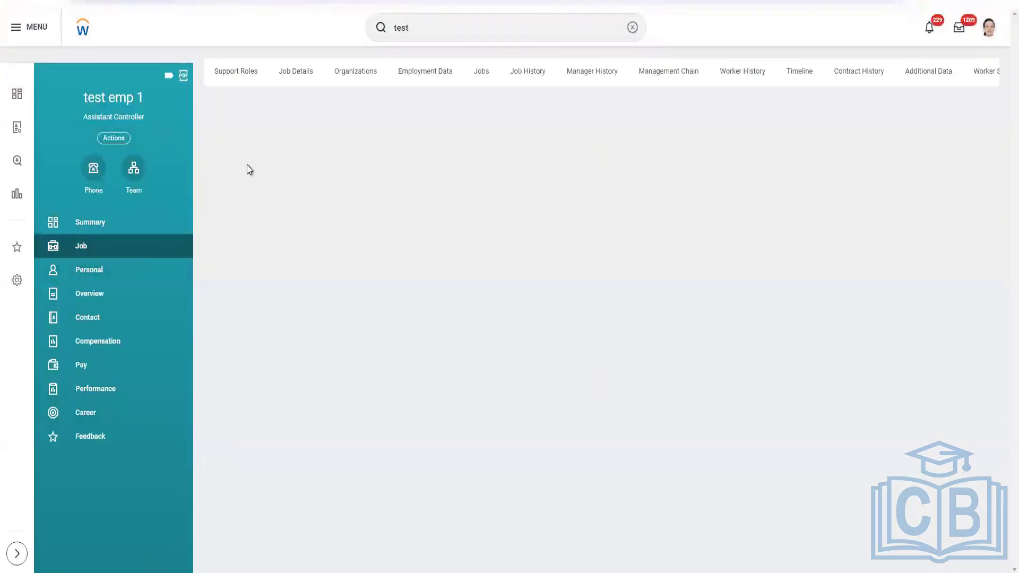
pyautogui.click(296, 76)
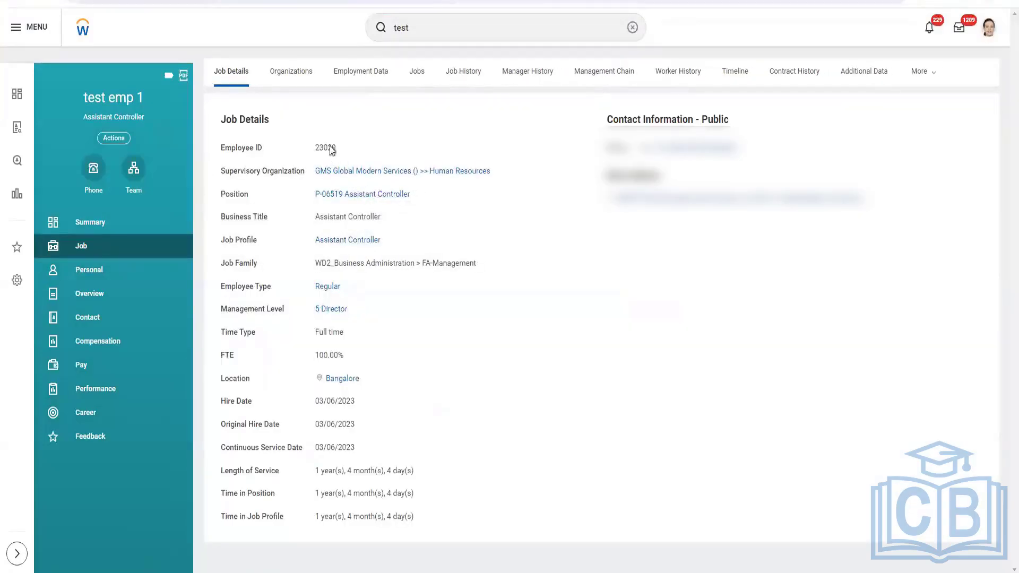
# Copy the test employee's Employee ID into the Terminate Employee task's Employee field and submit it
pyautogui.doubleClick(326, 148)
pyautogui.hotkey('ctrl', 'c')
pyautogui.click(465, 84)
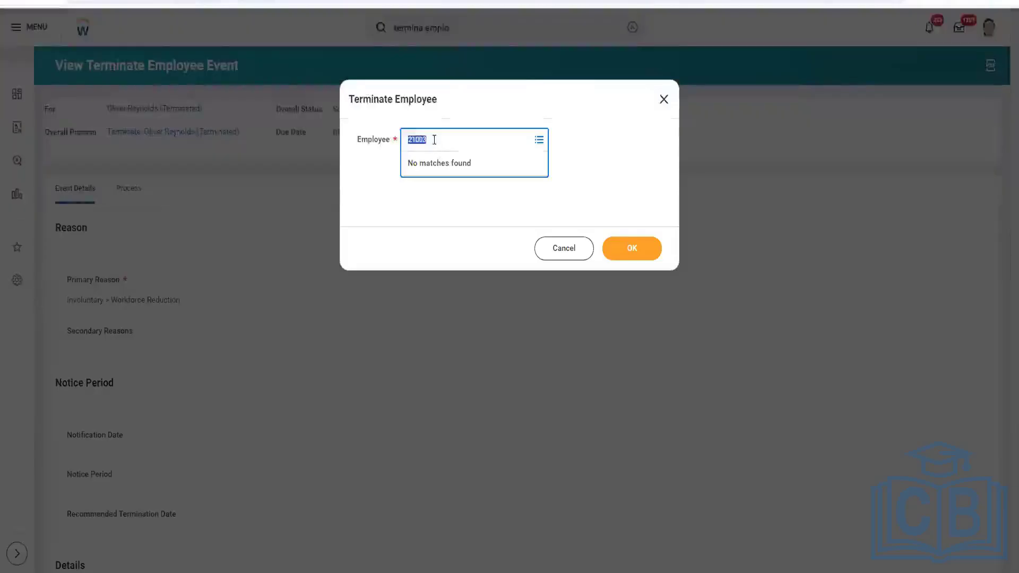
pyautogui.hotkey('ctrl', 'v')
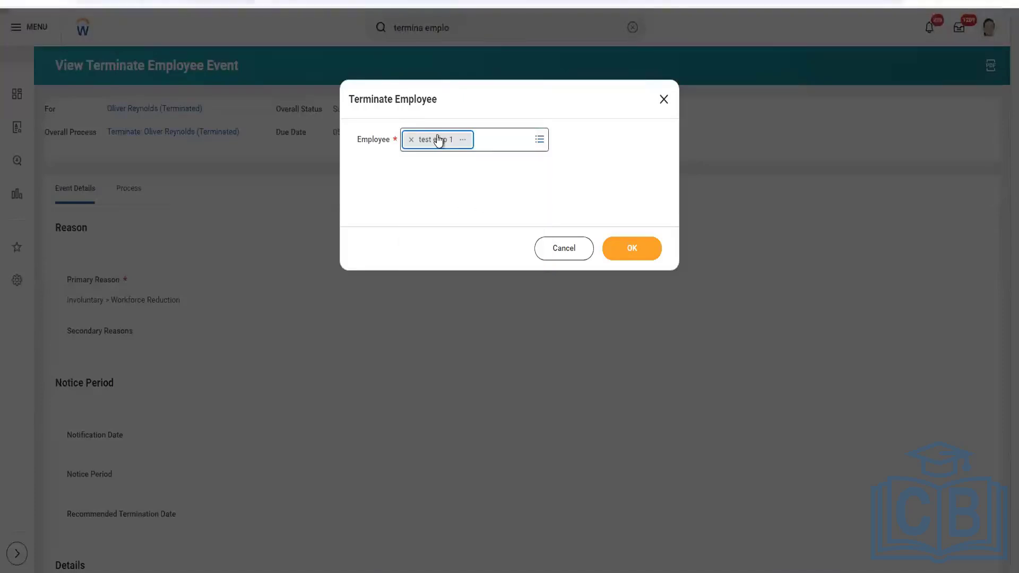
pyautogui.click(621, 254)
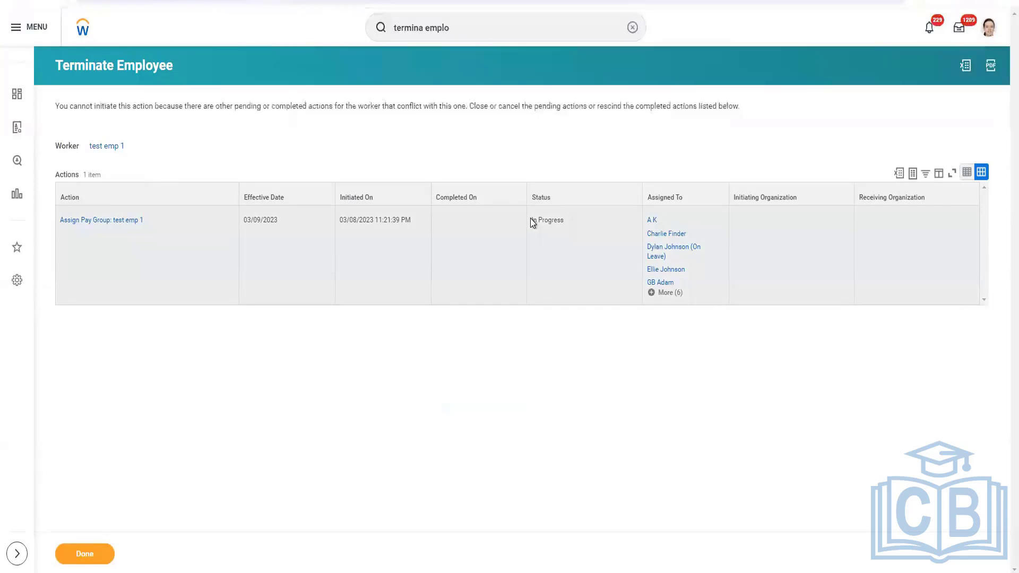
# Switch to the notes file and write: Terminate Employee: Will not be able to terminate worker if there is any "In progress" transaction in Worker History
pyautogui.moveTo(531, 220); pyautogui.dragTo(569, 232)
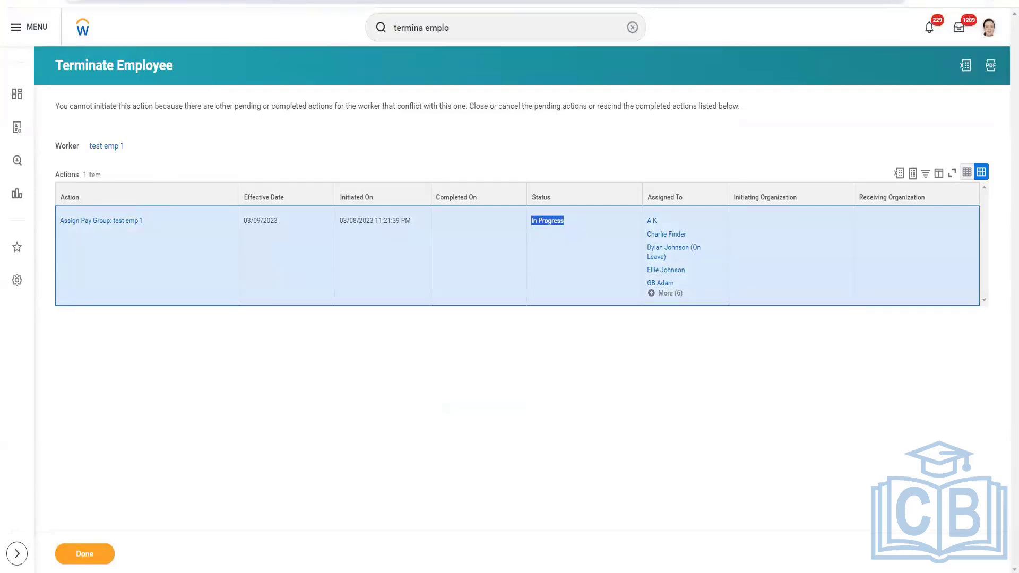
pyautogui.hotkey('alt', 'Tab')
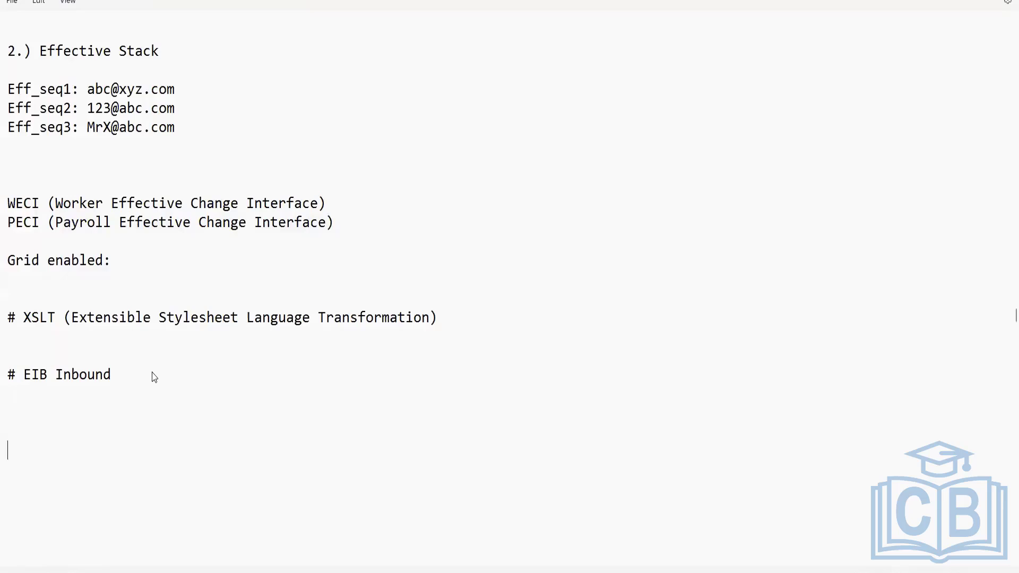
pyautogui.write('Terminate Emp')
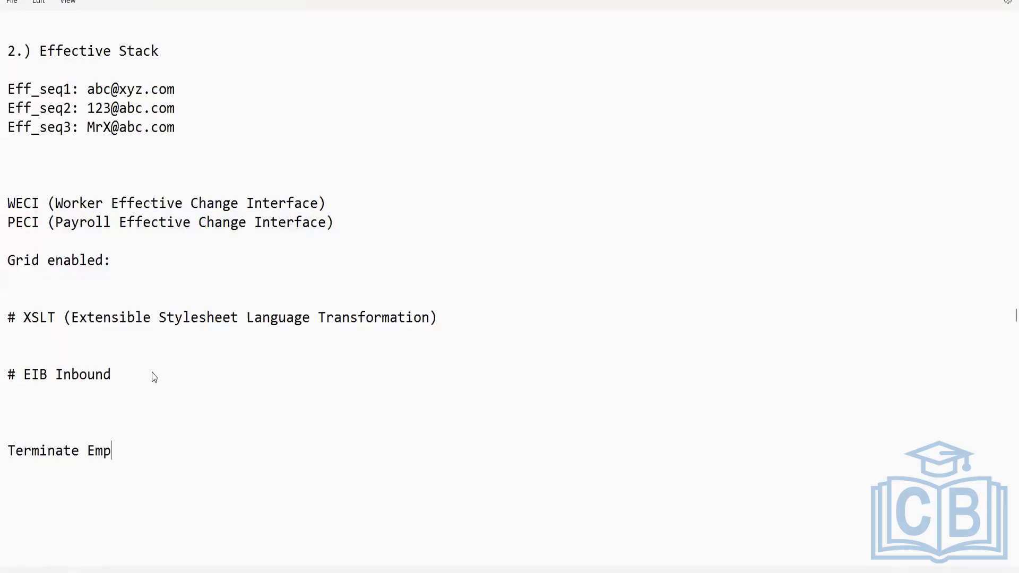
pyautogui.write('loyee: Will not be able')
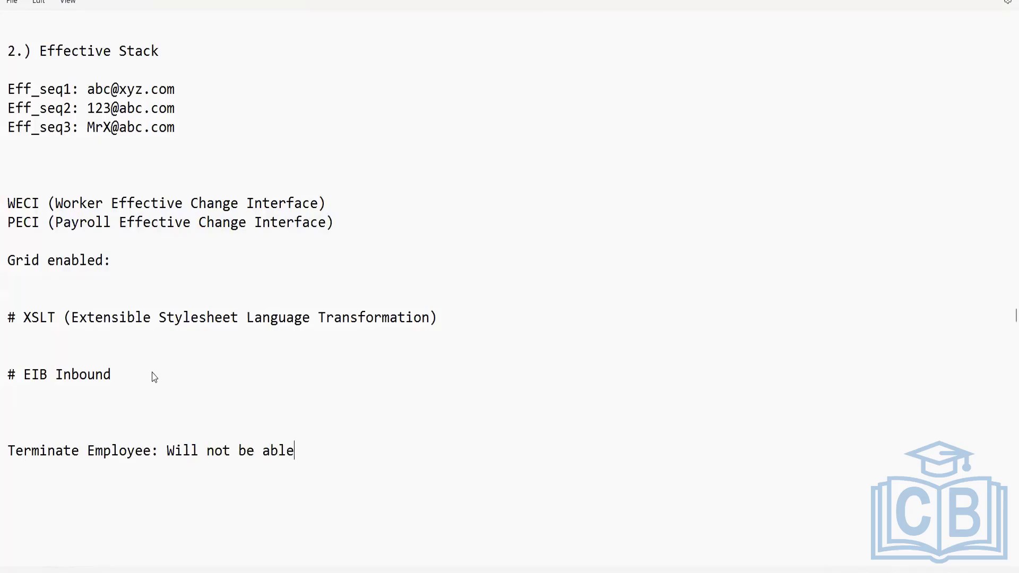
pyautogui.write(' to terminate worker')
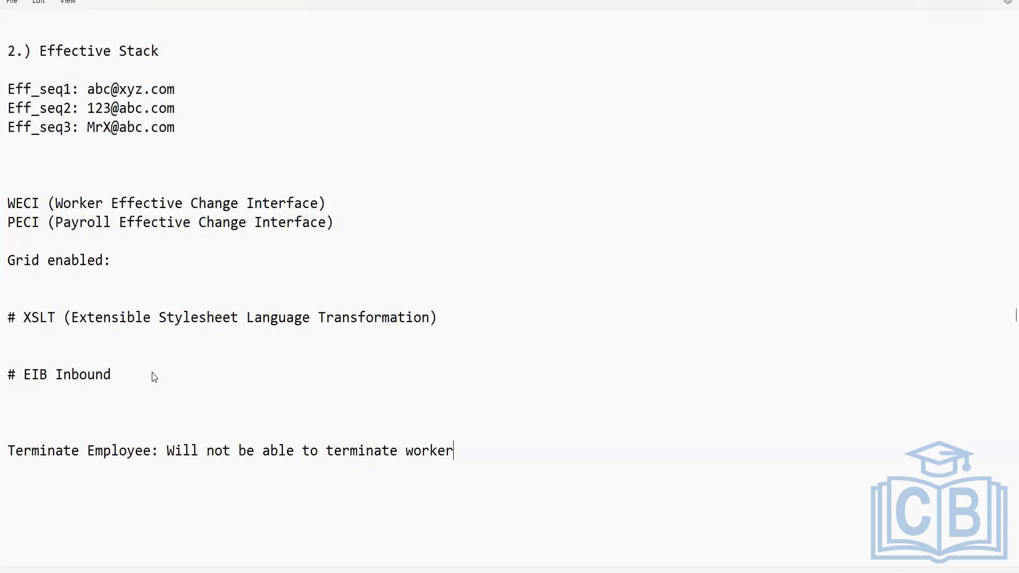
pyautogui.write(' if there i s any ')
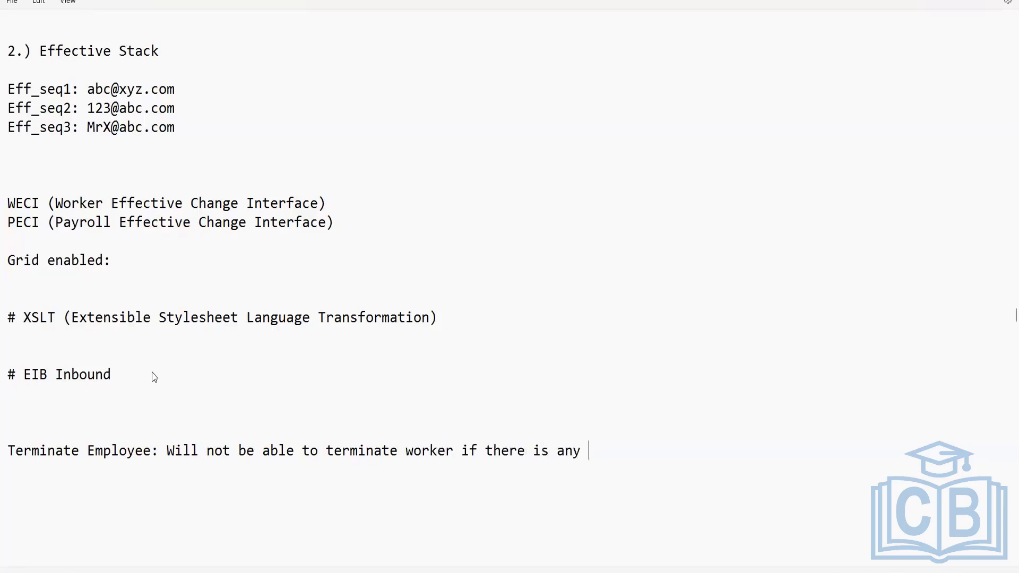
pyautogui.write('"Inprogress')
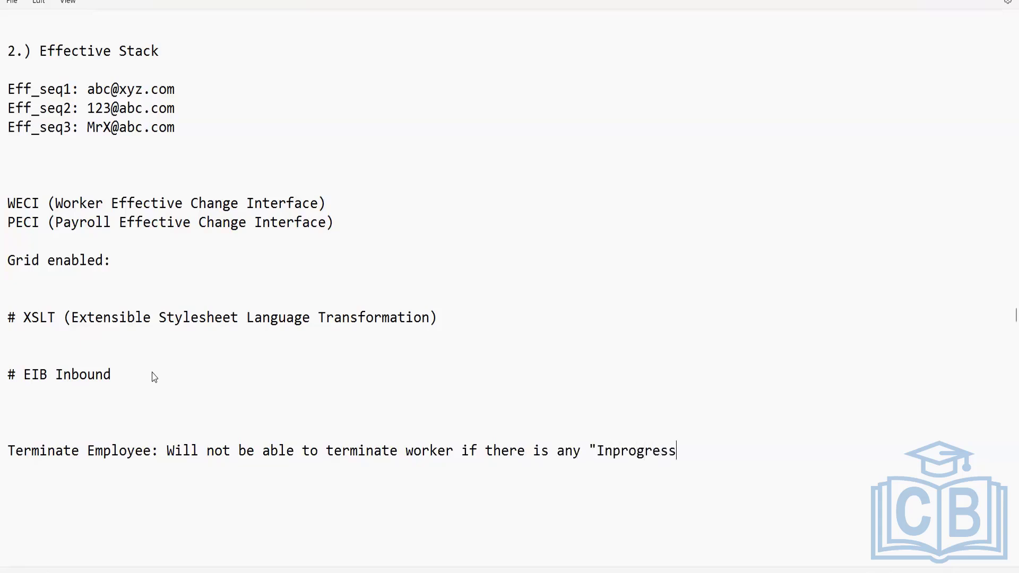
pyautogui.press('Left')
pyautogui.press('Left')
pyautogui.press('Left')
pyautogui.press('Left')
pyautogui.press('Left')
pyautogui.press('Left')
pyautogui.press('Left')
pyautogui.press('Left')
pyautogui.press('Right')
pyautogui.press('Right')
pyautogui.write('transaction')
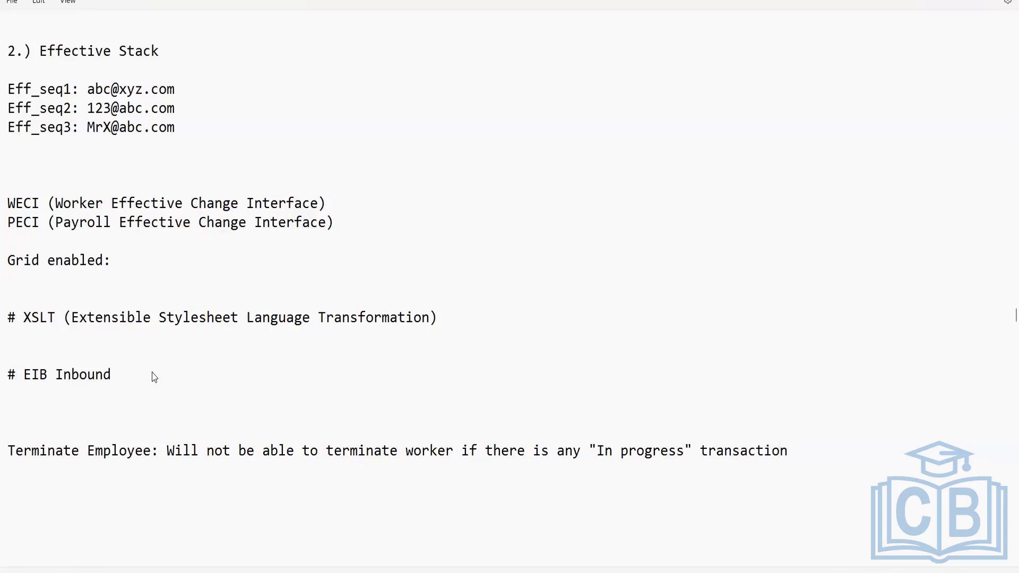
pyautogui.write(' n')
pyautogui.press('BackSpace')
pyautogui.write('in Worker')
pyautogui.write('History')
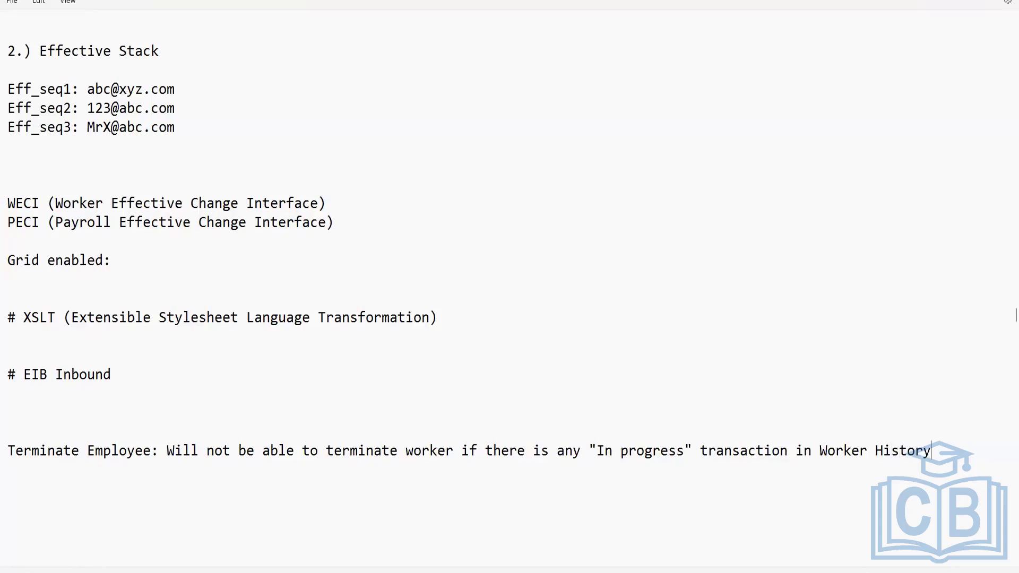
# Cancel the in-progress Assign Pay Group business process for the test employee with the comment Test
pyautogui.hotkey('alt', 'Tab')
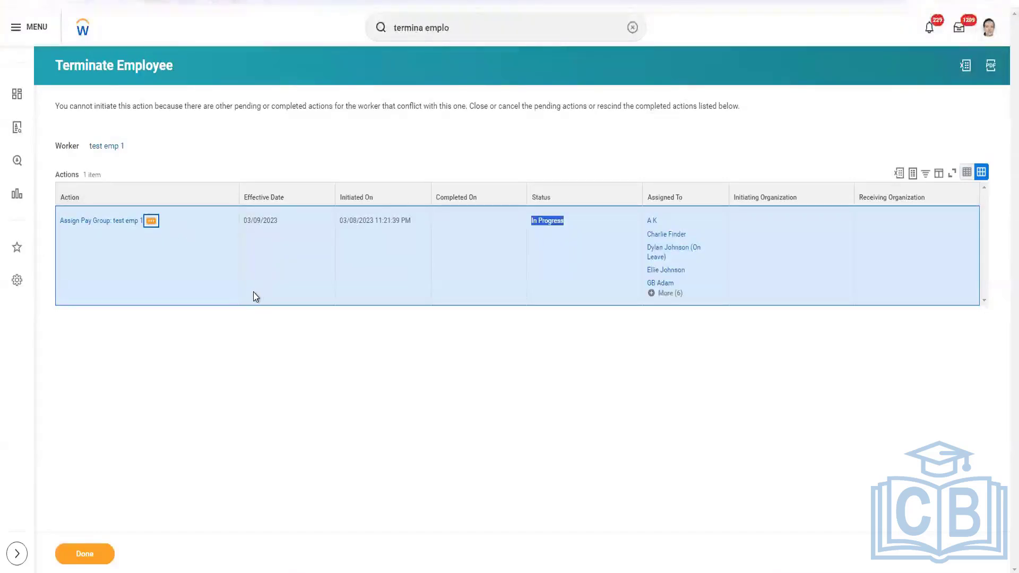
pyautogui.press('Return')
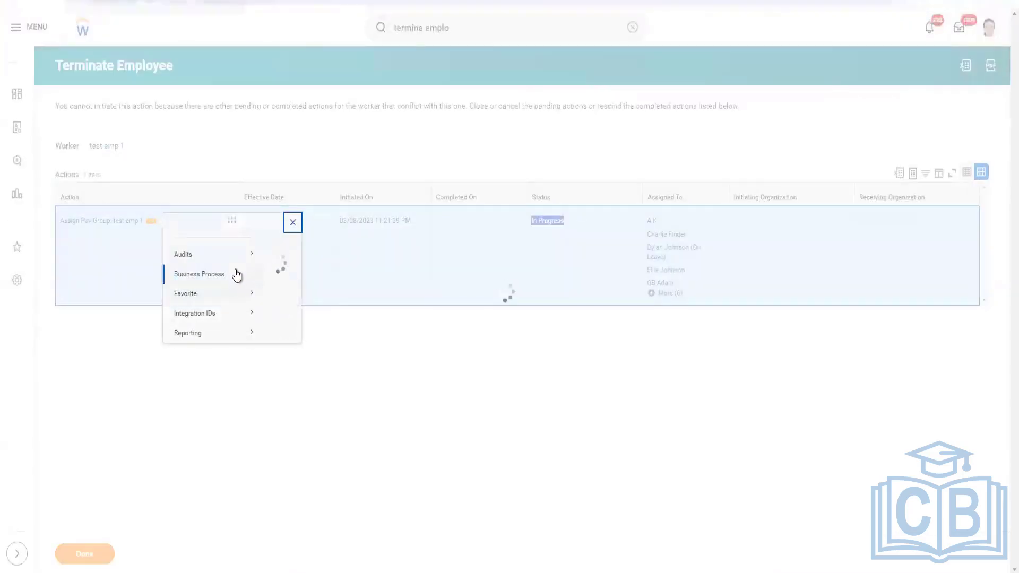
pyautogui.moveTo(240, 286)
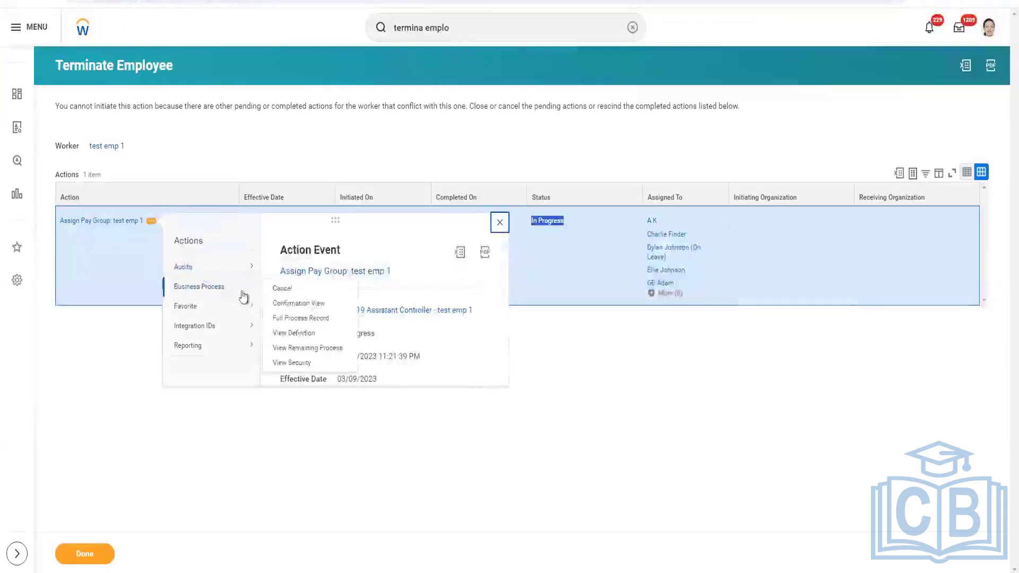
pyautogui.click(286, 295)
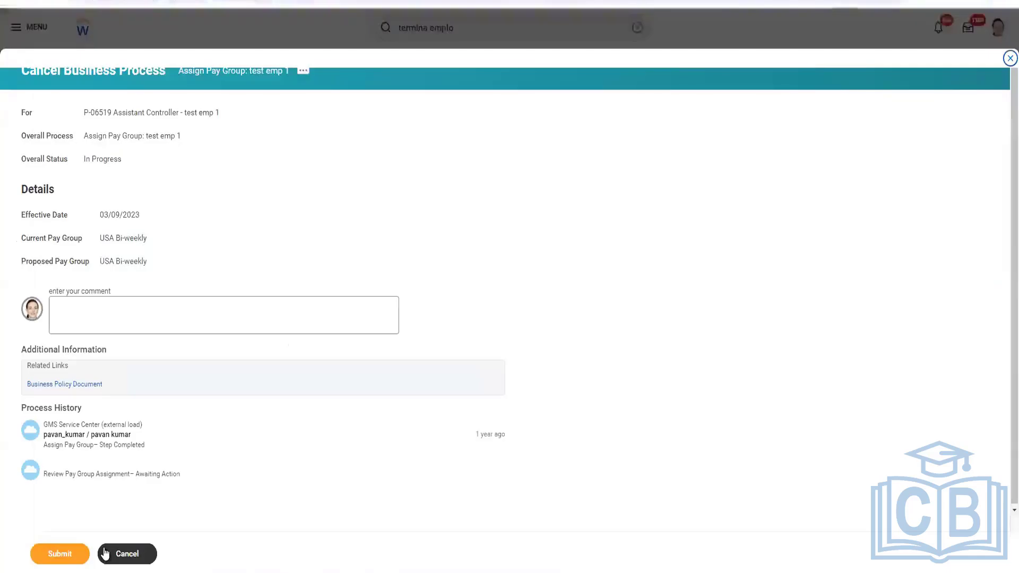
pyautogui.click(150, 318)
pyautogui.write('Te')
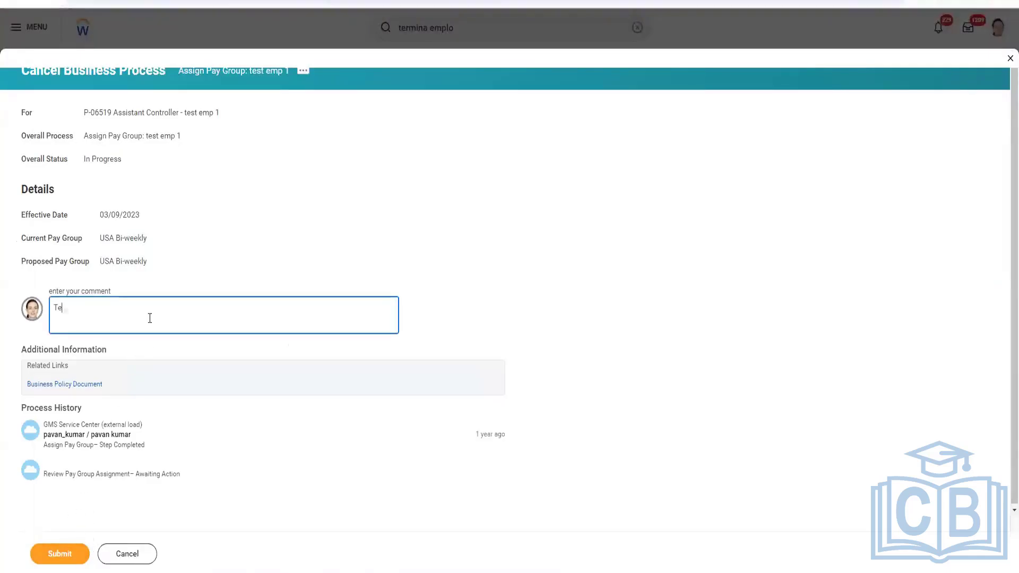
pyautogui.write('st')
pyautogui.click(69, 557)
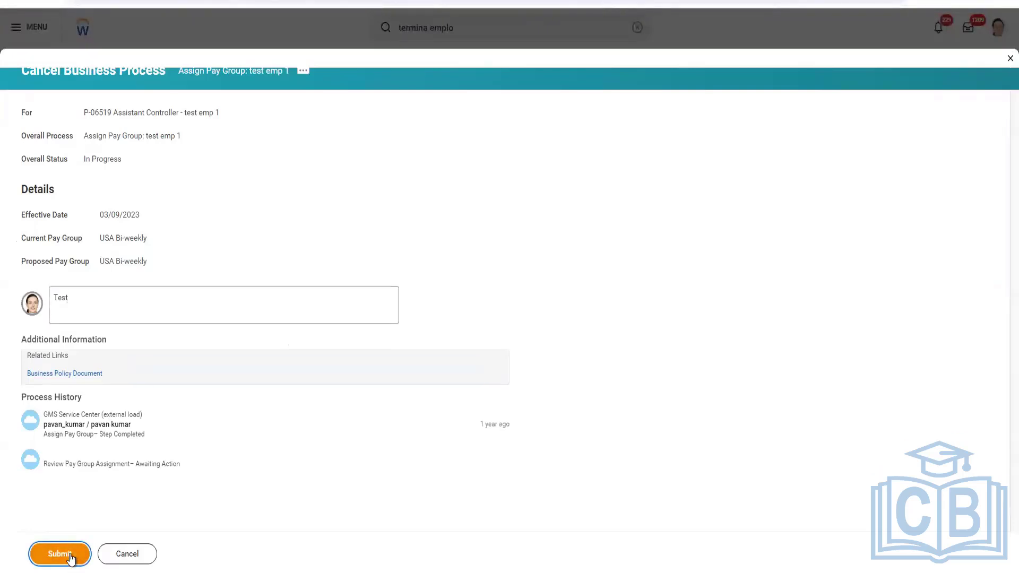
pyautogui.click(70, 557)
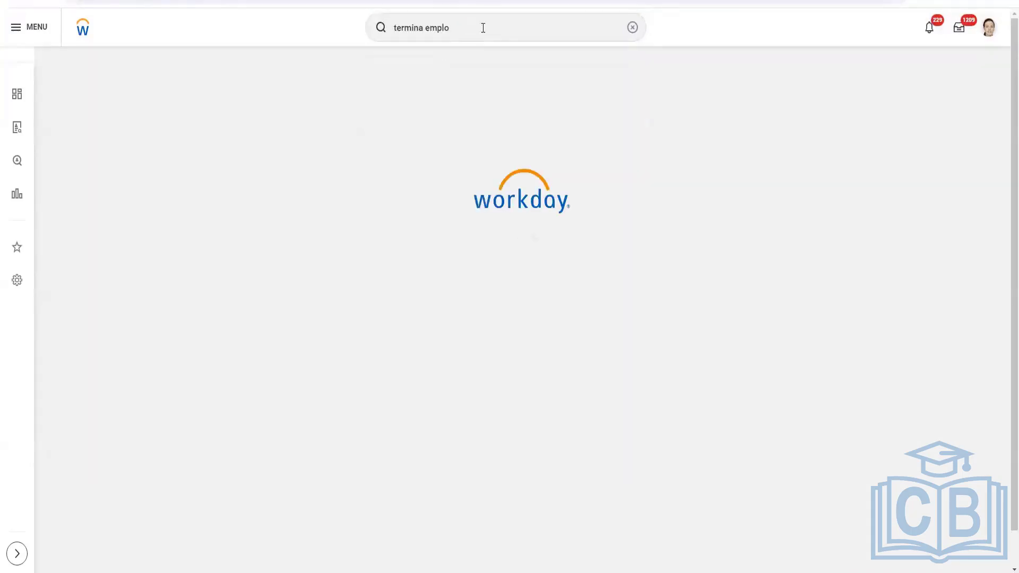
# Reopen the Terminate Employee task and enter the test employee's Employee ID
pyautogui.click(483, 28)
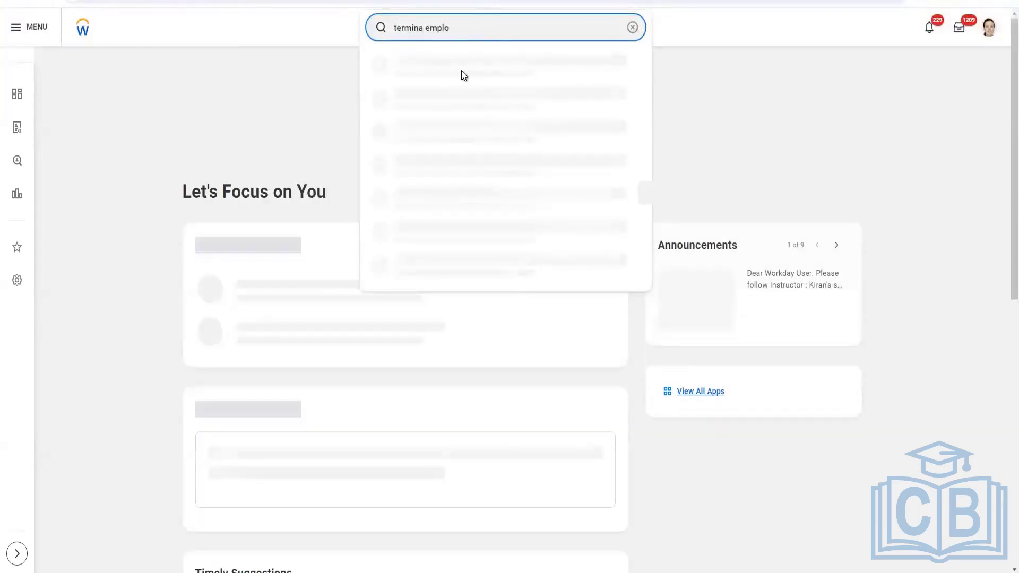
pyautogui.click(455, 69)
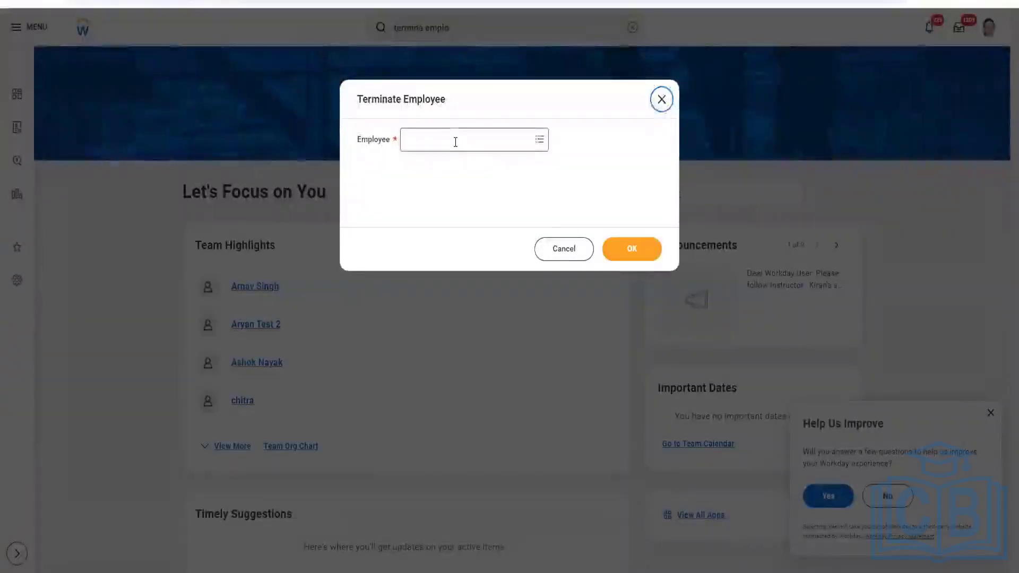
pyautogui.click(455, 141)
pyautogui.write('23029')
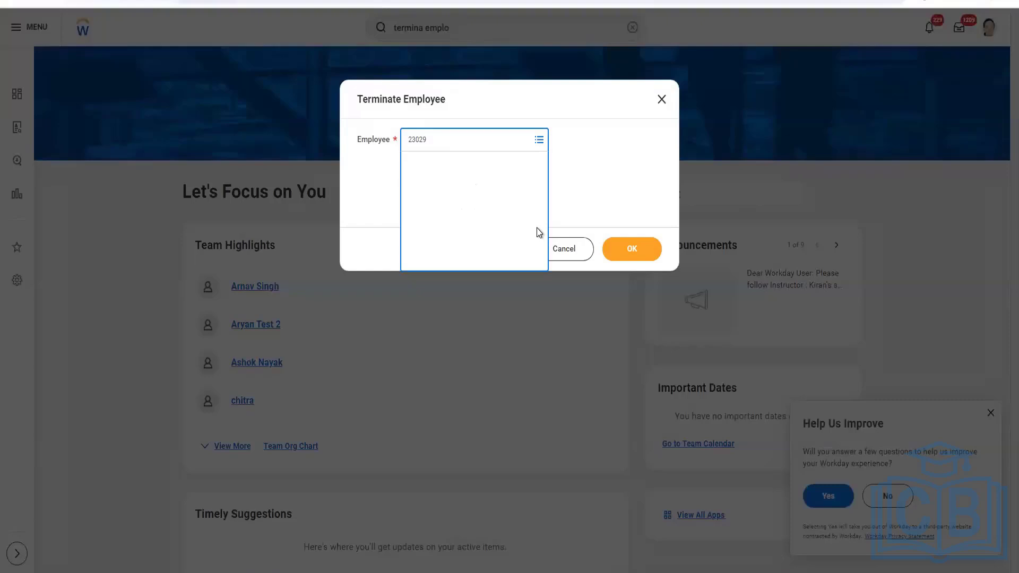
pyautogui.click(616, 251)
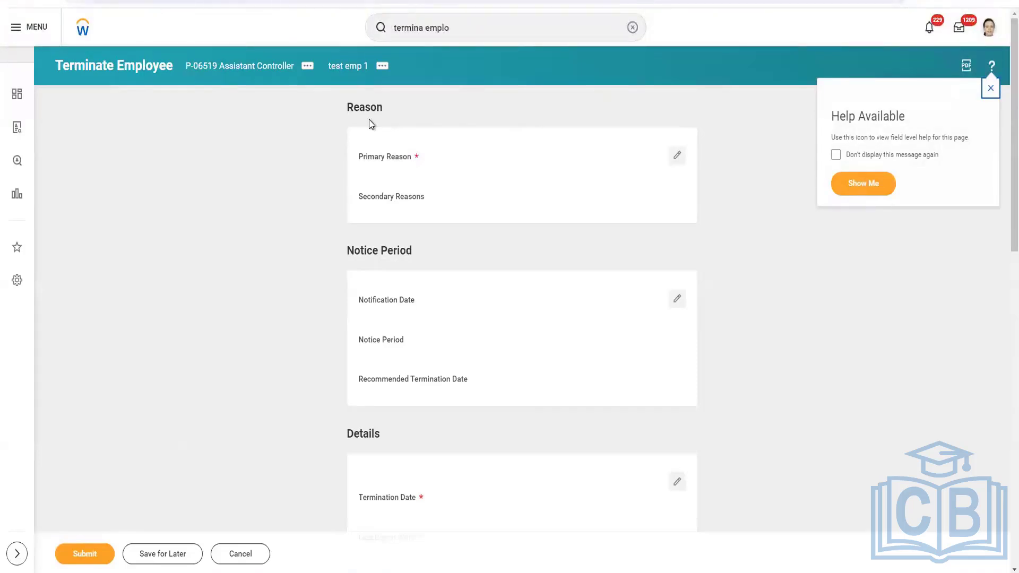
# Set the termination's primary reason to Voluntary > Career progression
pyautogui.scroll(-5, 411, 321)
pyautogui.scroll(-1, 412, 322)
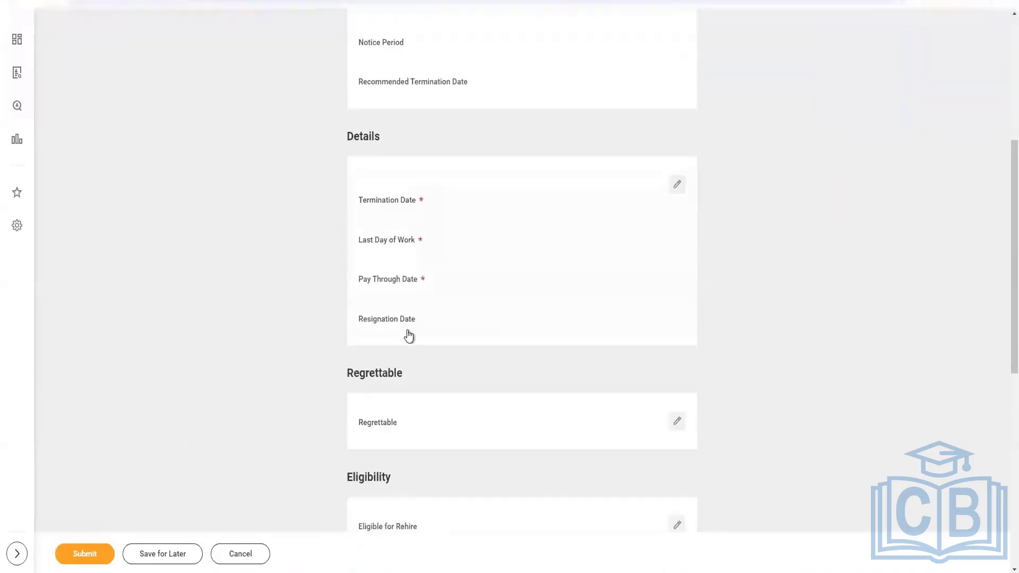
pyautogui.scroll(1, 409, 336)
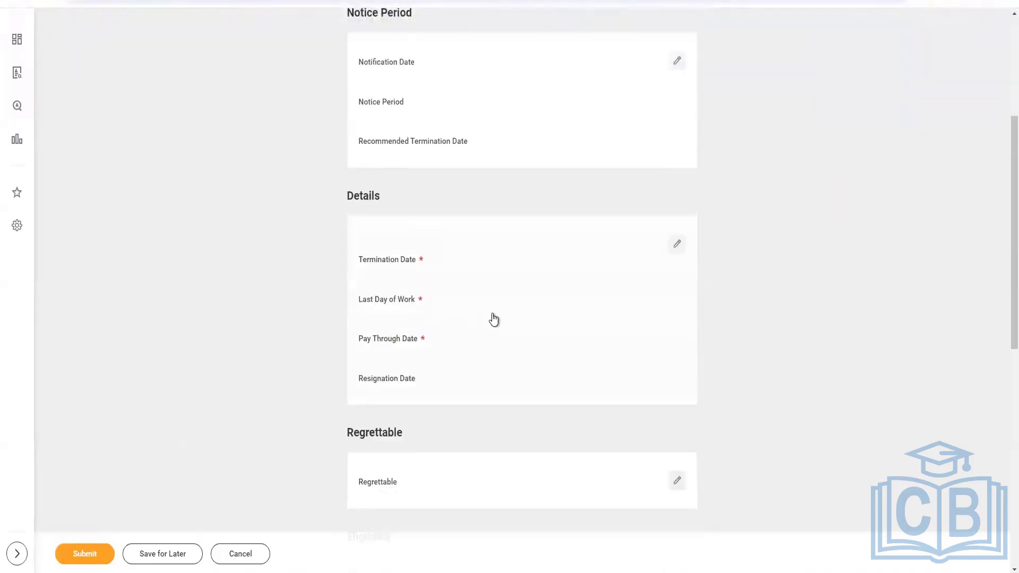
pyautogui.scroll(-5, 493, 319)
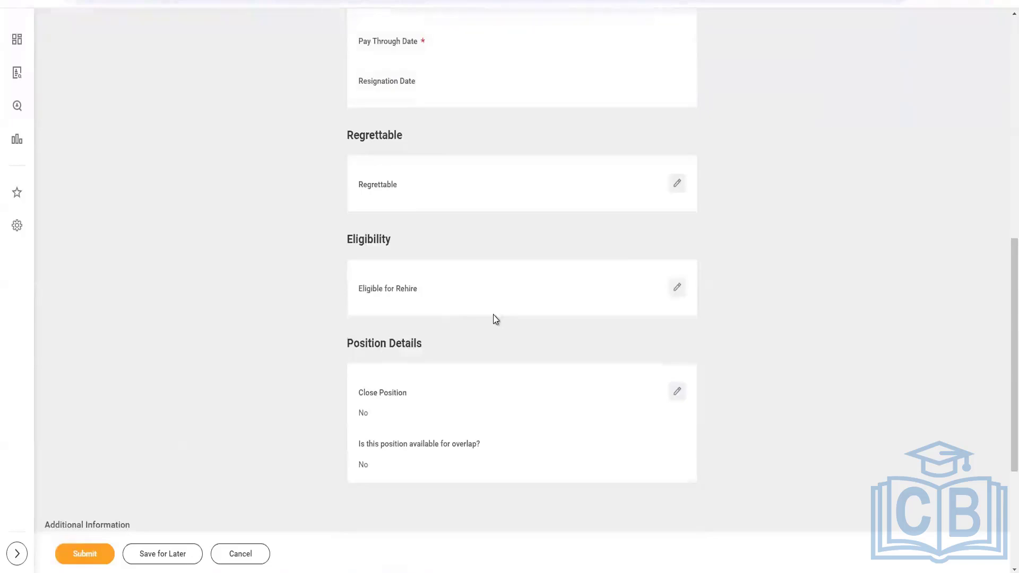
pyautogui.scroll(-4, 494, 318)
pyautogui.scroll(13, 493, 319)
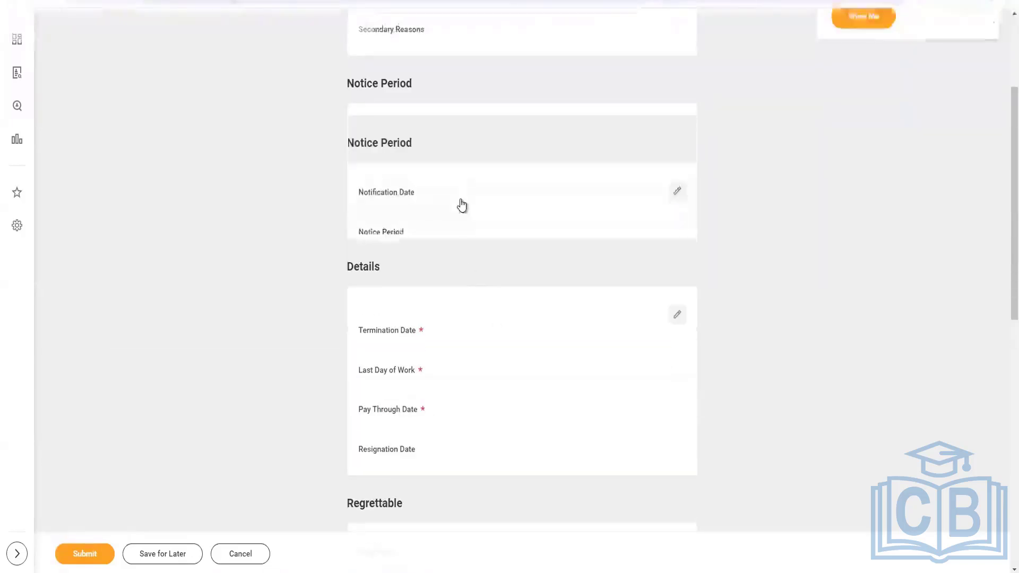
pyautogui.click(412, 159)
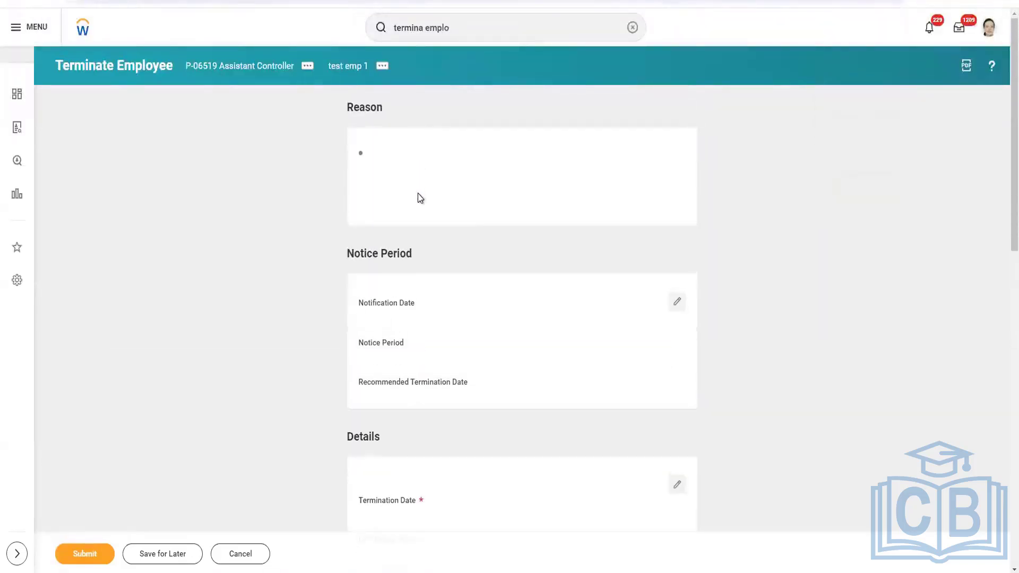
pyautogui.click(395, 174)
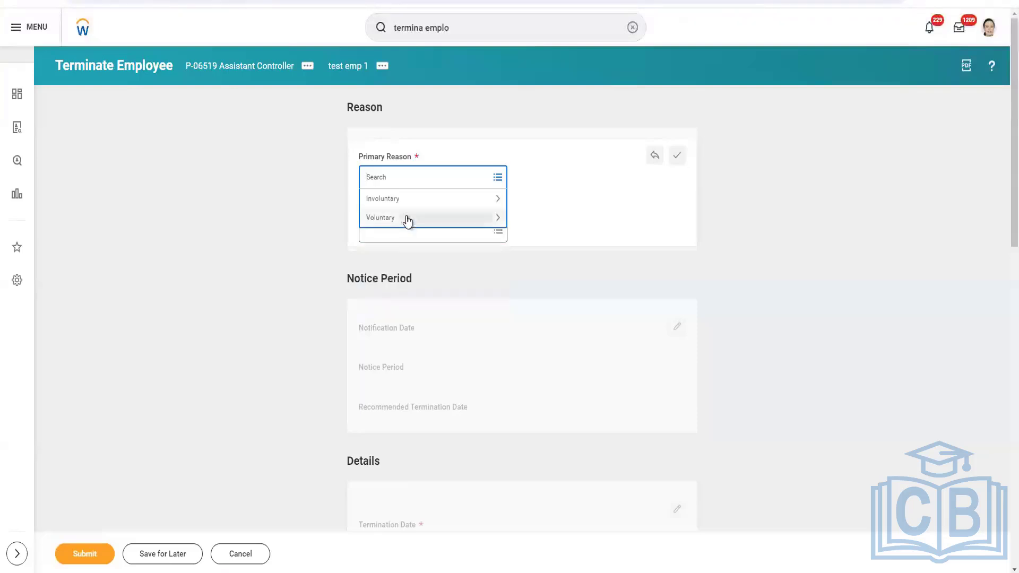
pyautogui.click(408, 219)
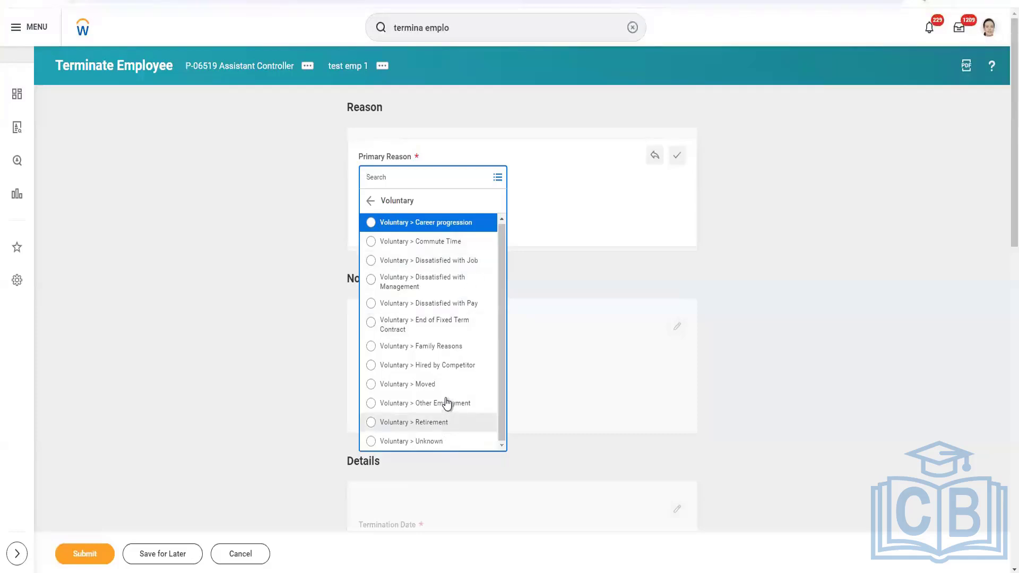
pyautogui.click(445, 224)
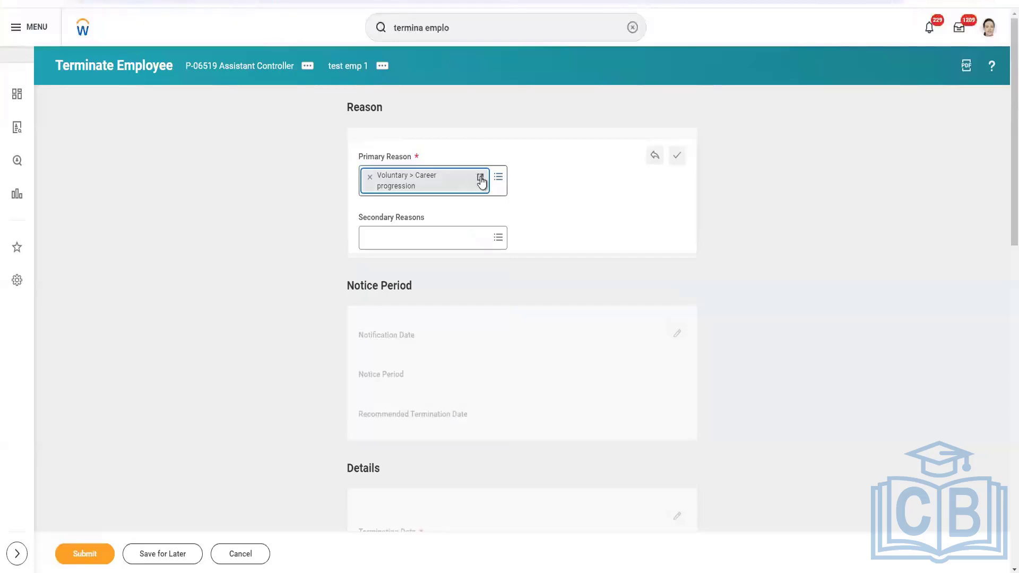
# Open the Career progression subcategory's integration IDs and select the Termination_Subcategory_ID reference type
pyautogui.click(481, 180)
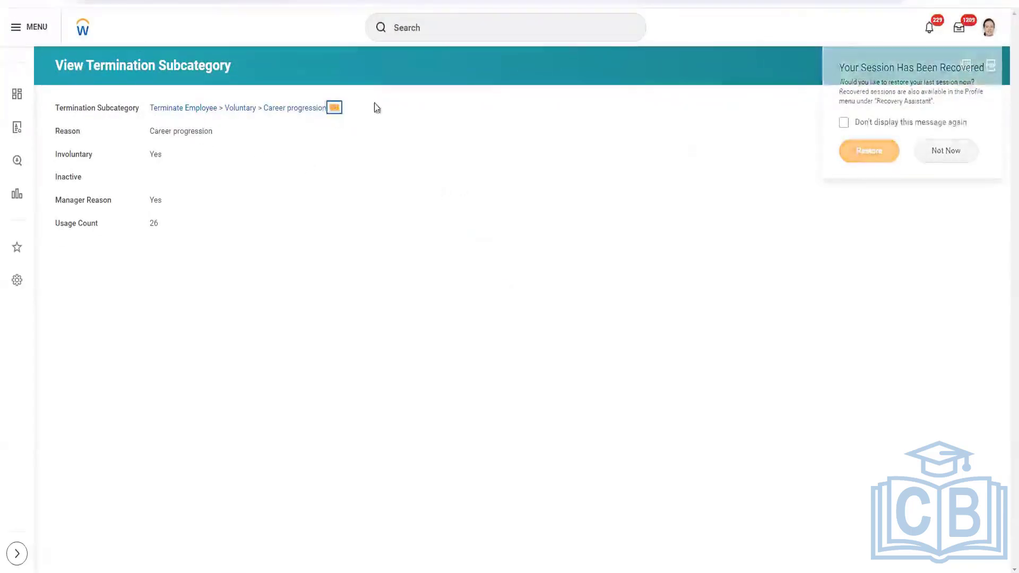
pyautogui.click(334, 107)
pyautogui.moveTo(367, 217)
pyautogui.moveTo(391, 182)
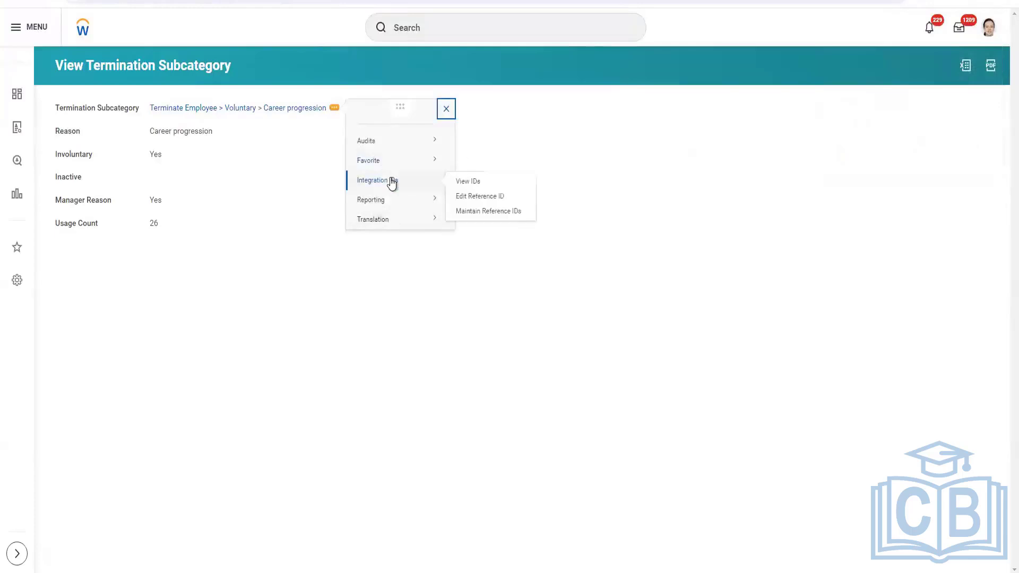
pyautogui.click(463, 184)
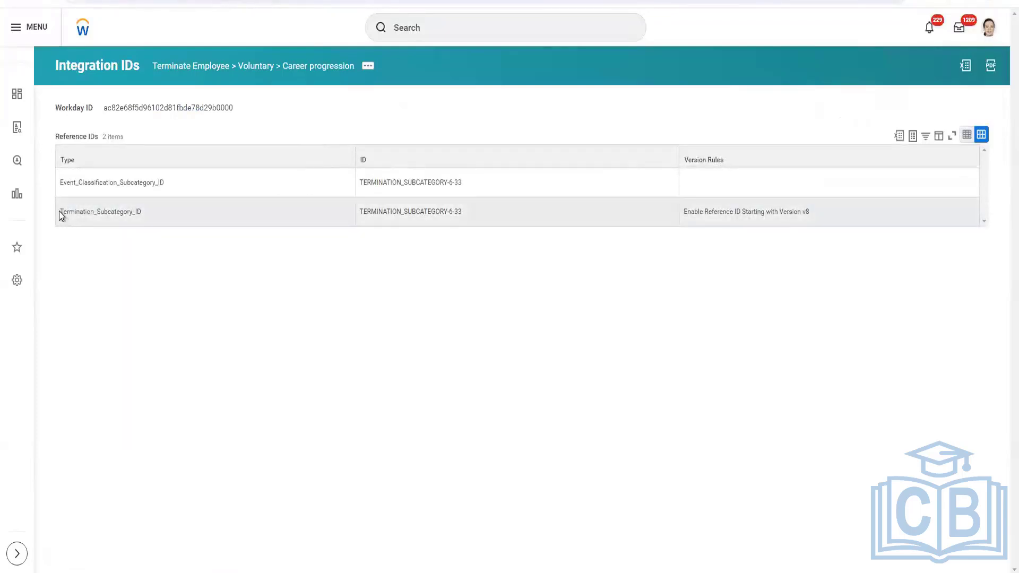
pyautogui.click(87, 212)
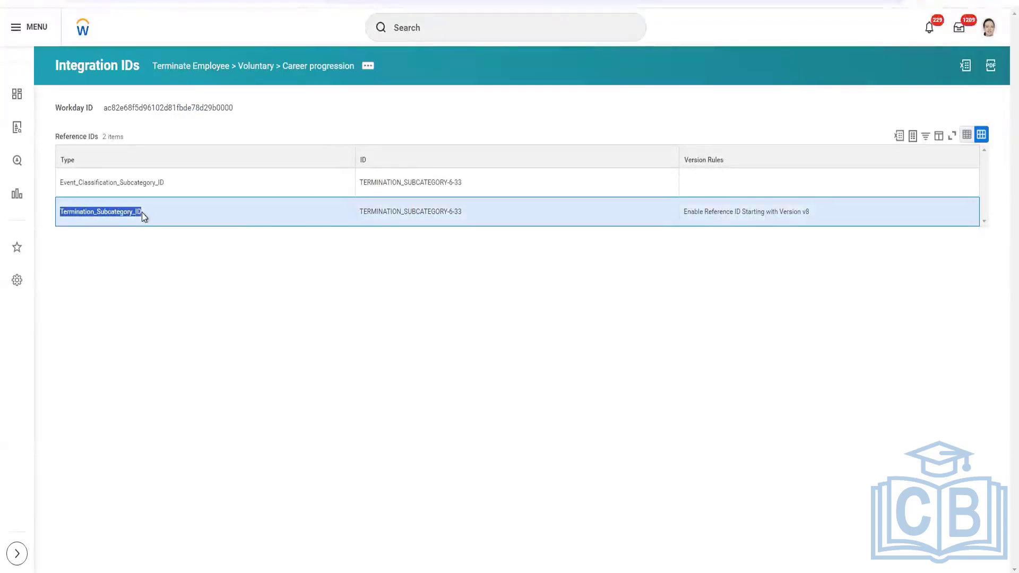
# Copy the Career progression subcategory's Termination_Subcategory_ID value and paste it into the Primary Reason cell of the spreadsheet row
pyautogui.click(391, 215)
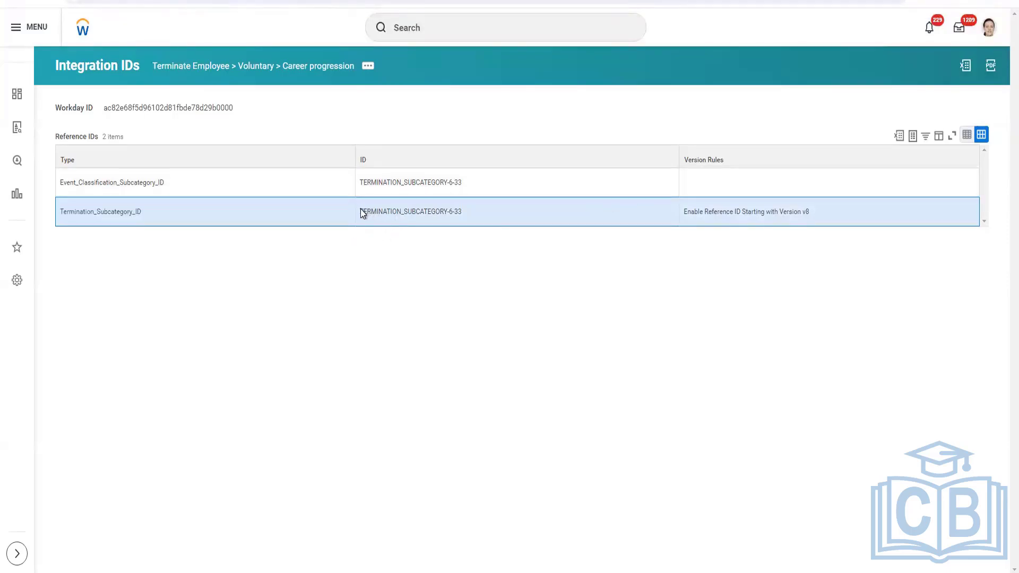
pyautogui.tripleClick(463, 213)
pyautogui.hotkey('ctrl', 'c')
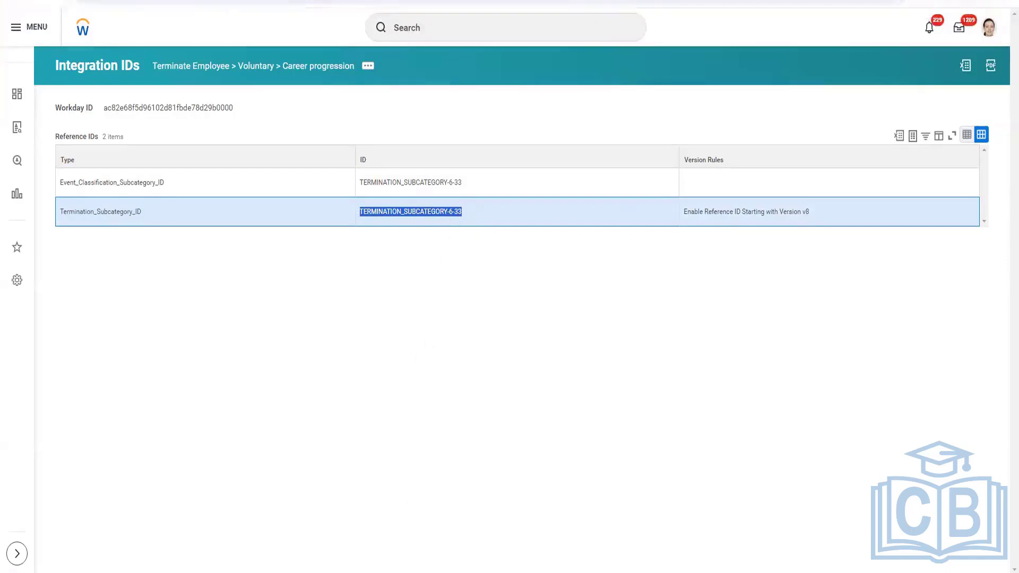
pyautogui.click(276, 528)
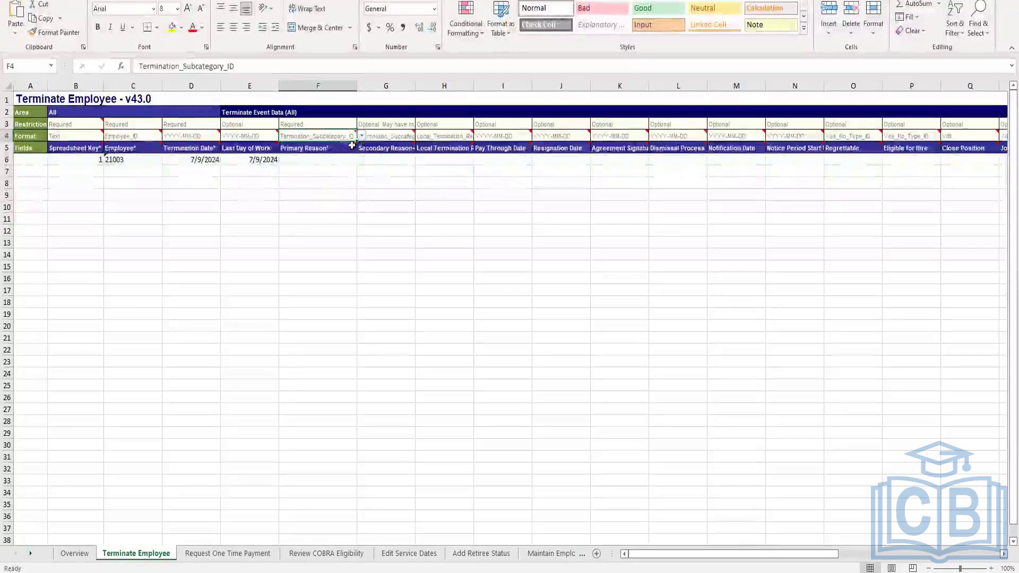
pyautogui.doubleClick(323, 159)
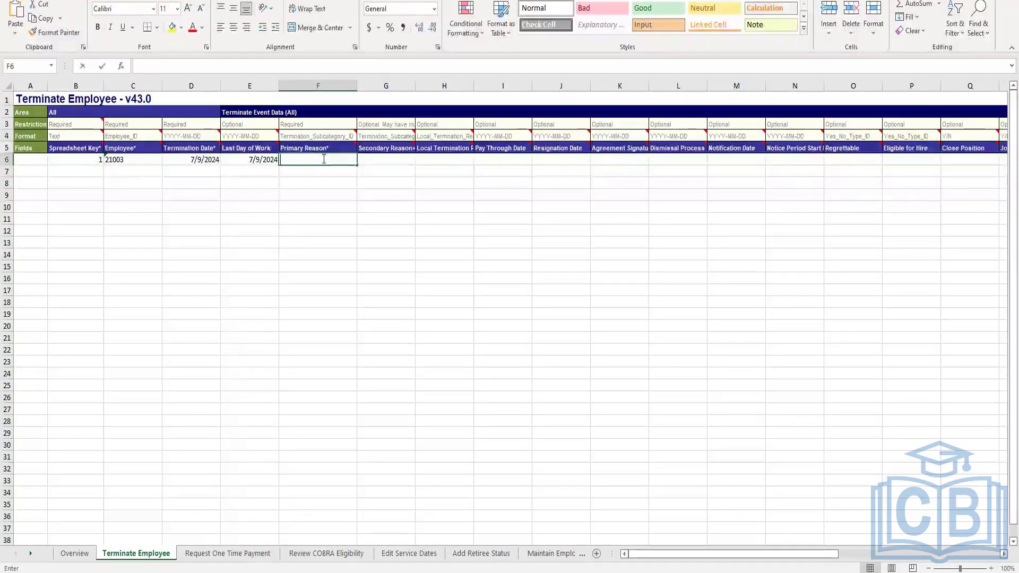
pyautogui.hotkey('ctrl', 'v')
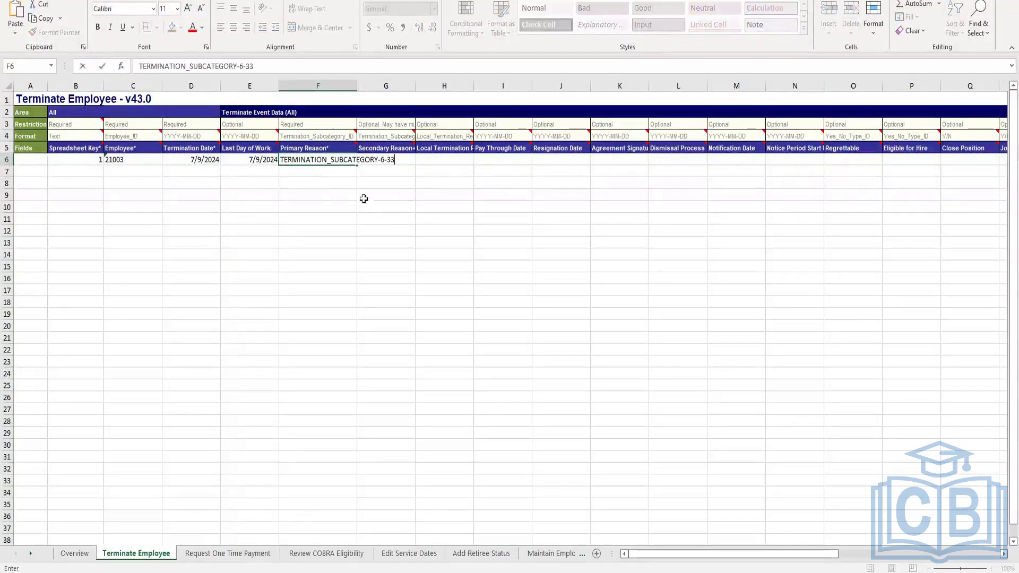
# Widen the Primary Reason column to fit its contents
pyautogui.click(339, 86)
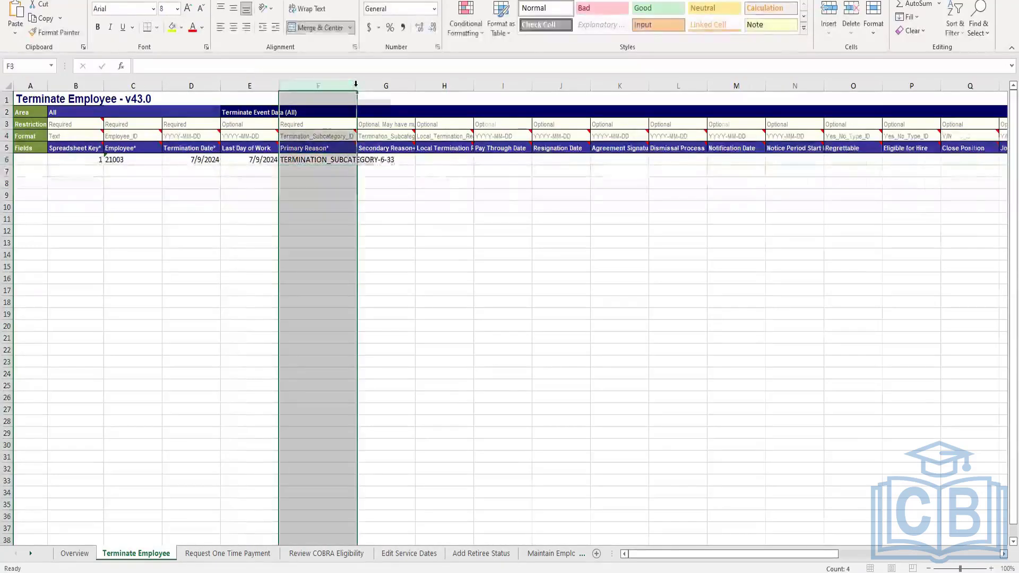
pyautogui.doubleClick(356, 85)
pyautogui.click(445, 172)
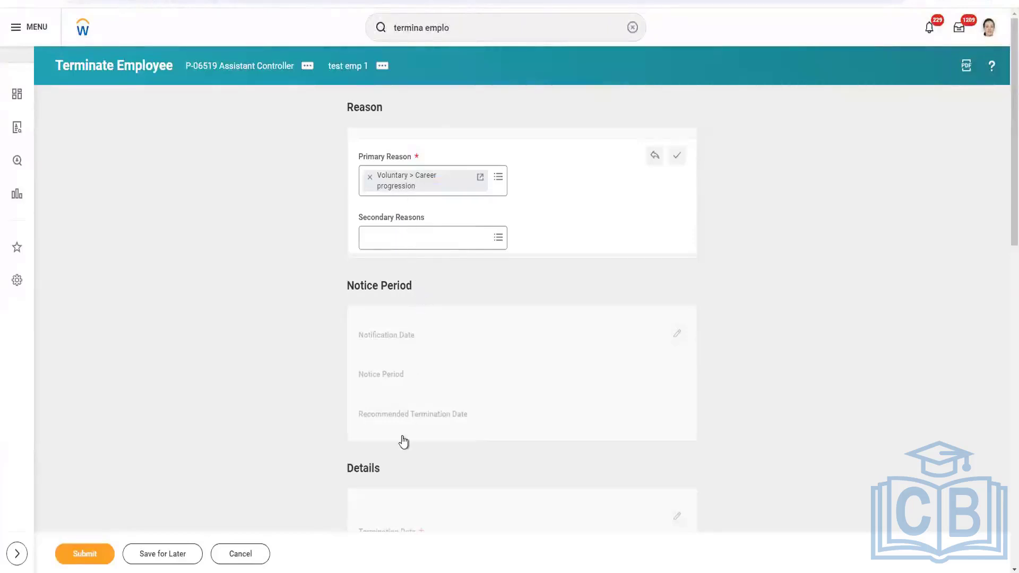
# Review the required fields in the Terminate Employee task's Details section
pyautogui.scroll(-5, 405, 446)
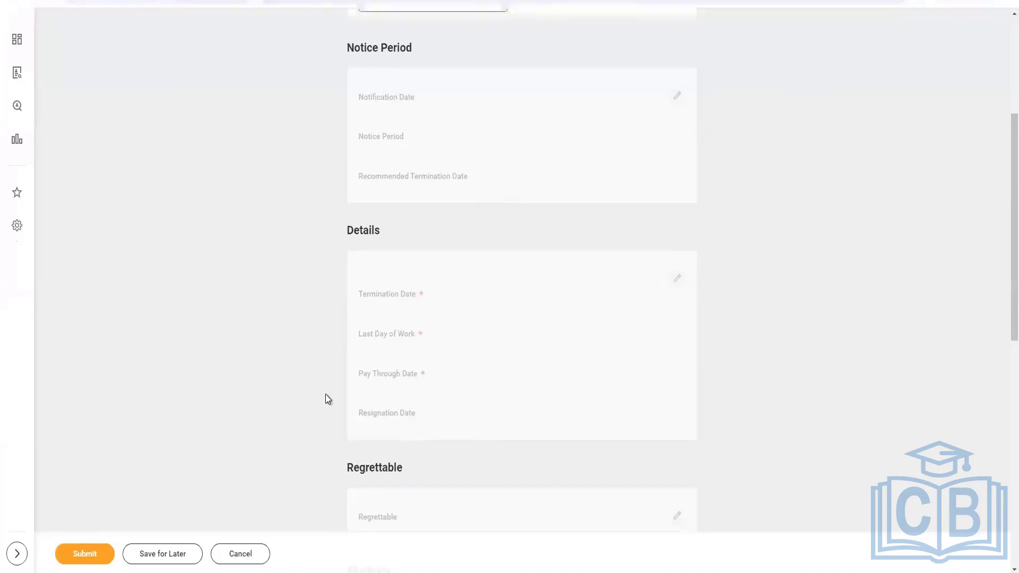
pyautogui.scroll(-10, 325, 397)
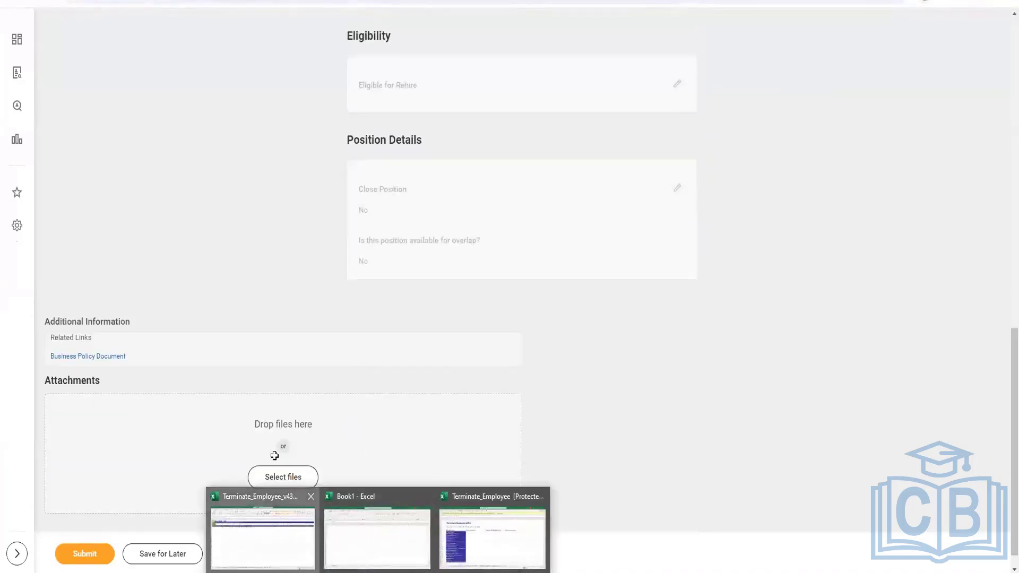
pyautogui.click(288, 528)
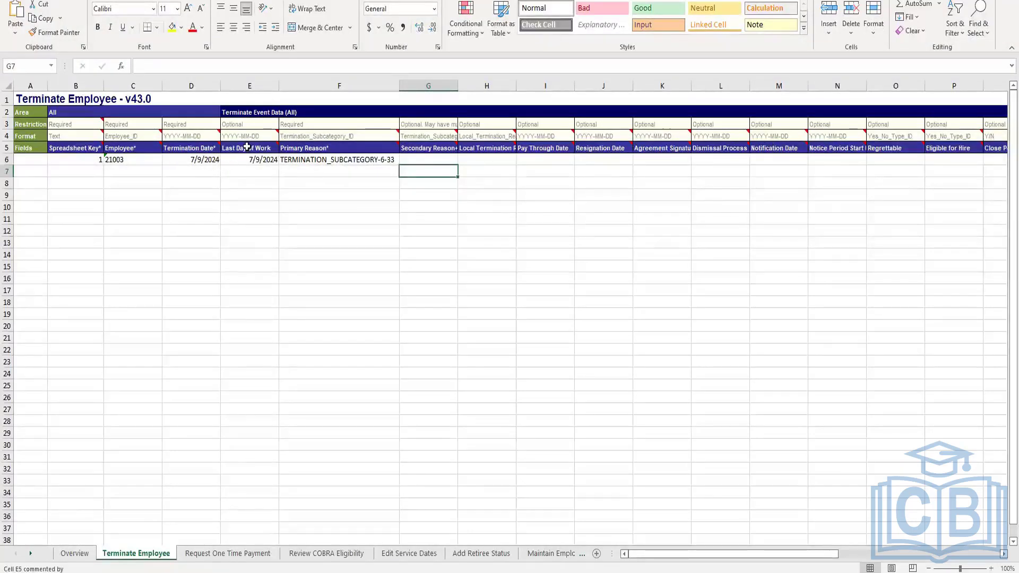
# Copy the Last Day of Work date into the Pay Through Date cell of the same row
pyautogui.moveTo(179, 145)
pyautogui.click(534, 151)
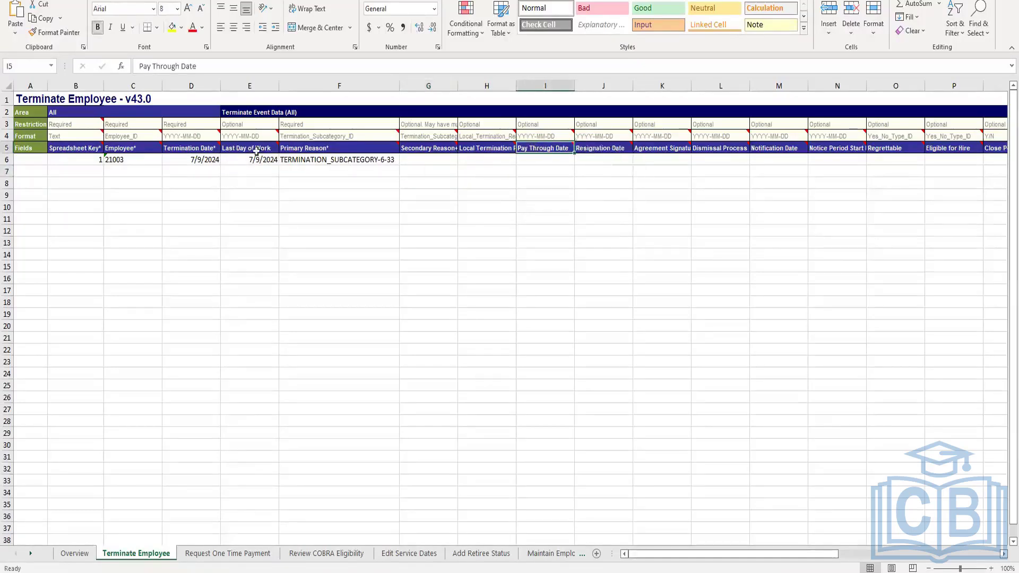
pyautogui.click(256, 159)
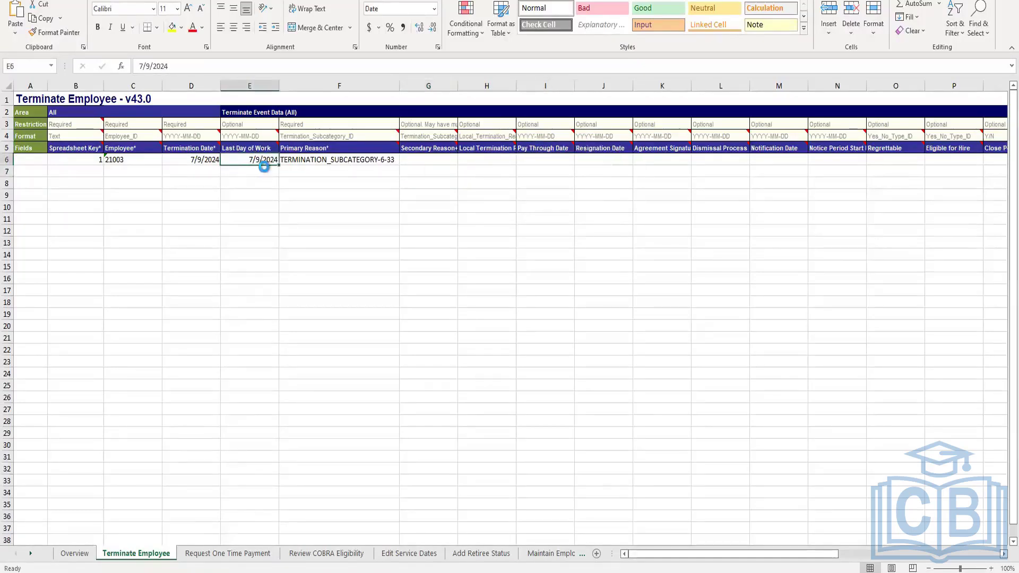
pyautogui.hotkey('ctrl', 'c')
pyautogui.click(545, 161)
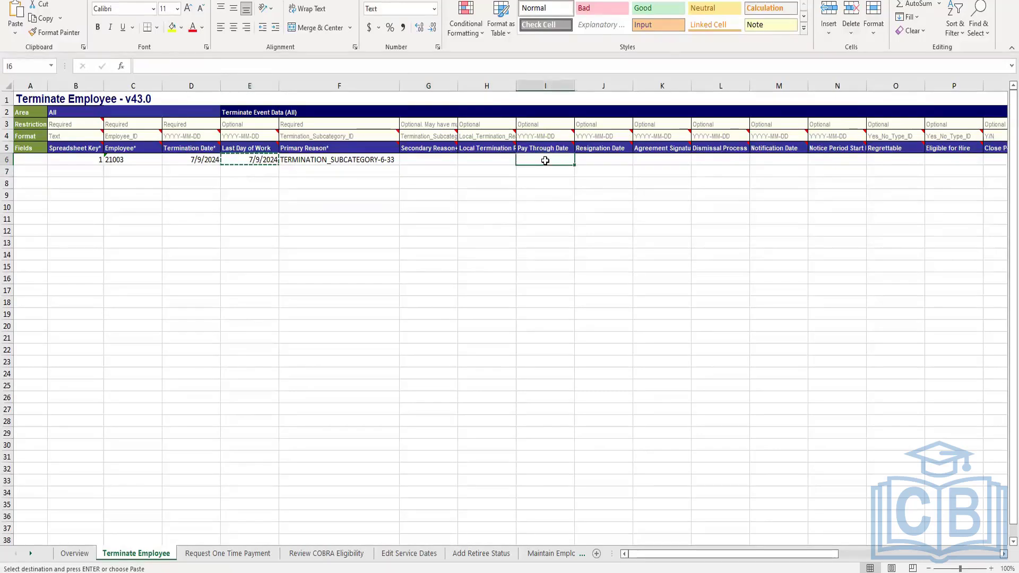
pyautogui.hotkey('ctrl', 'v')
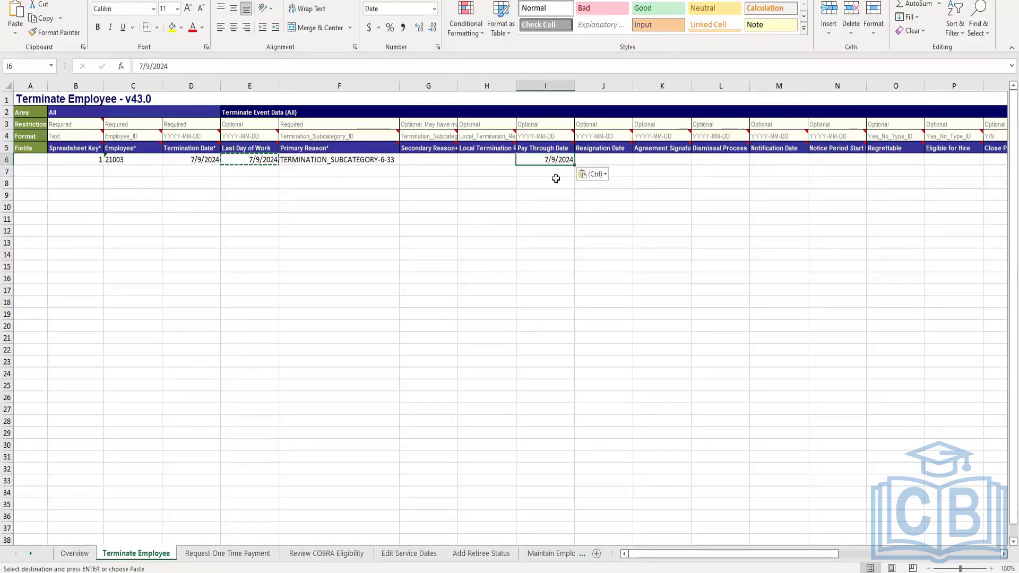
pyautogui.click(543, 203)
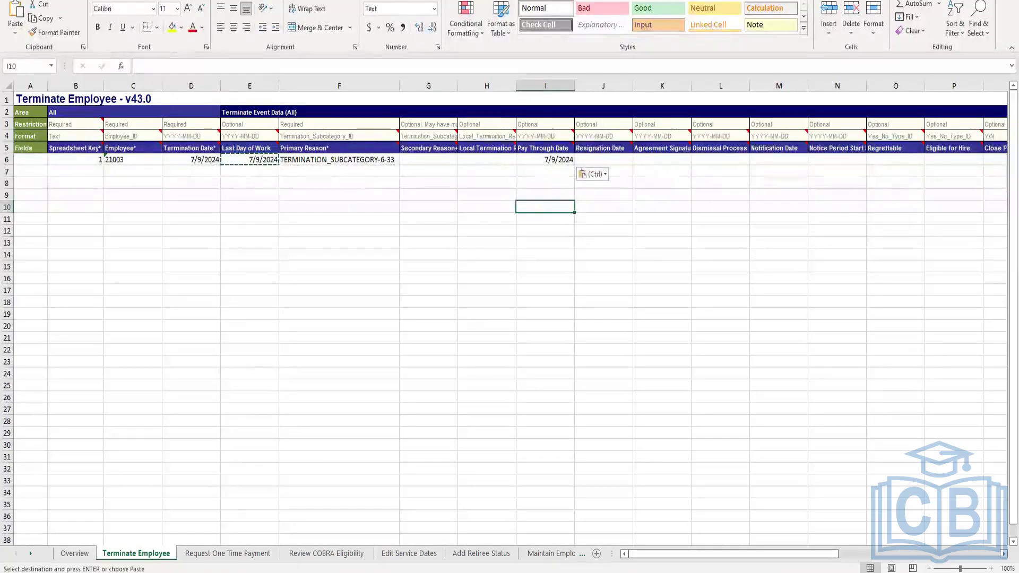
# Save the workbook as a copy, inserting the user's name into the Terminate_Employee file name before v43.0
pyautogui.click(14, 1)
pyautogui.click(37, 145)
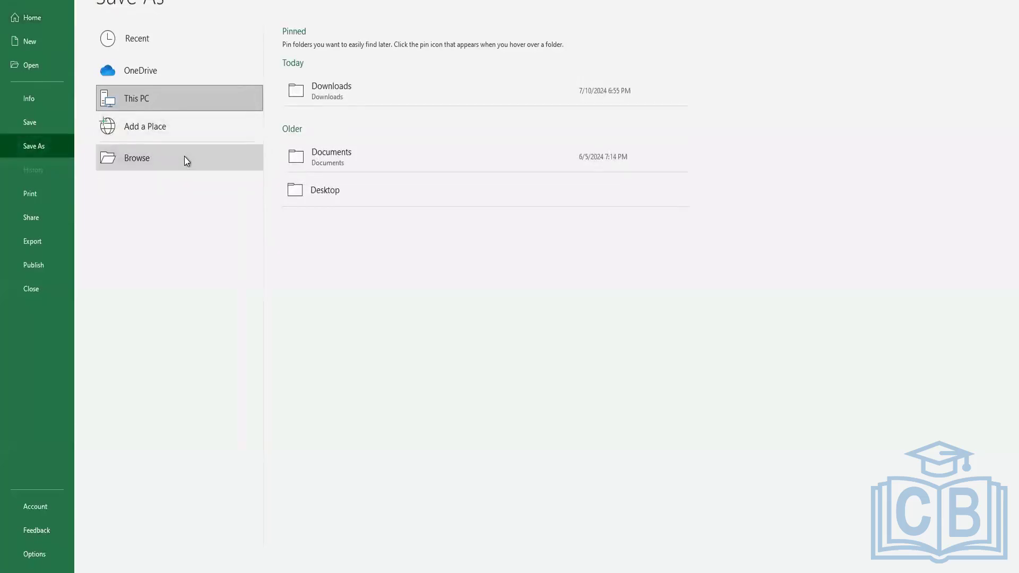
pyautogui.click(184, 156)
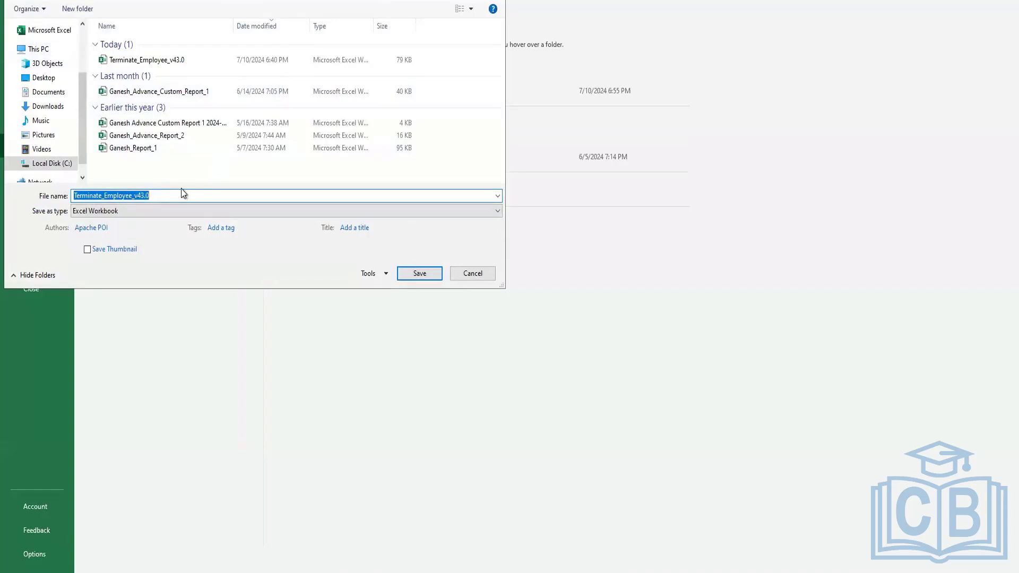
pyautogui.press('Right')
pyautogui.press('Left')
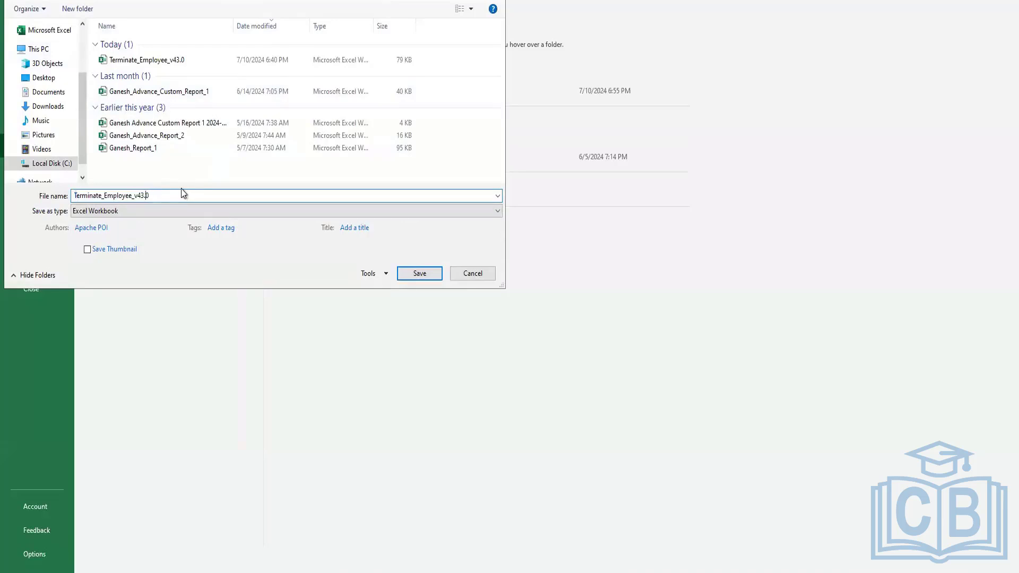
pyautogui.write('Ganesh')
pyautogui.click(413, 271)
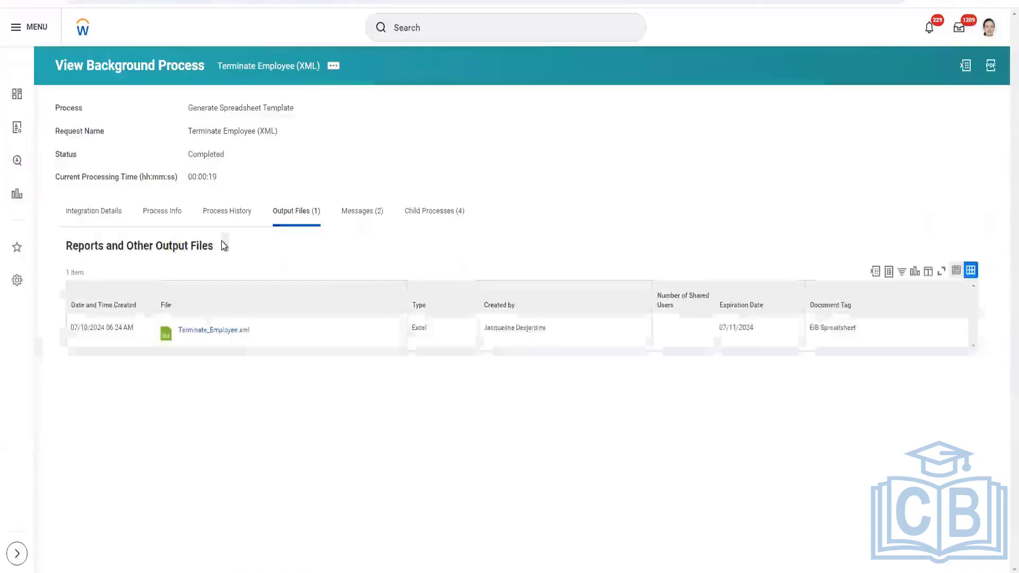
# Find the inbound EIB integration system through an intsys: search and start its Launch / Schedule action
pyautogui.click(437, 27)
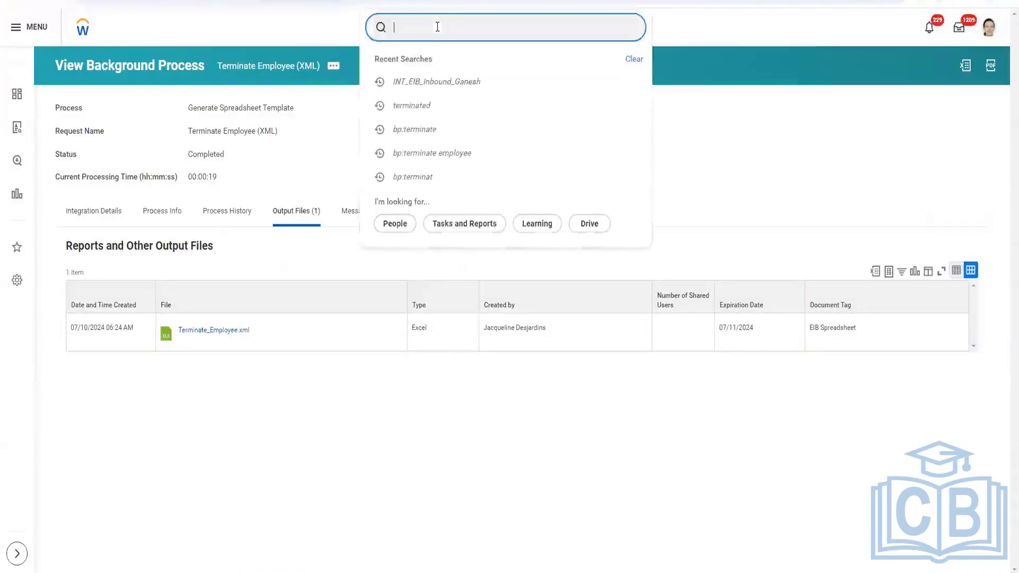
pyautogui.write('intsys')
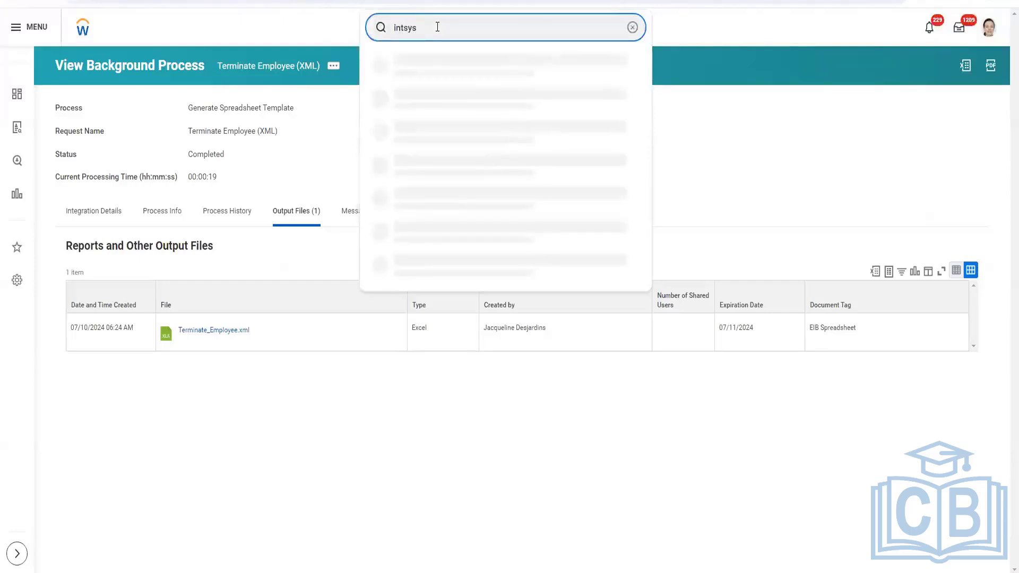
pyautogui.write(':gene')
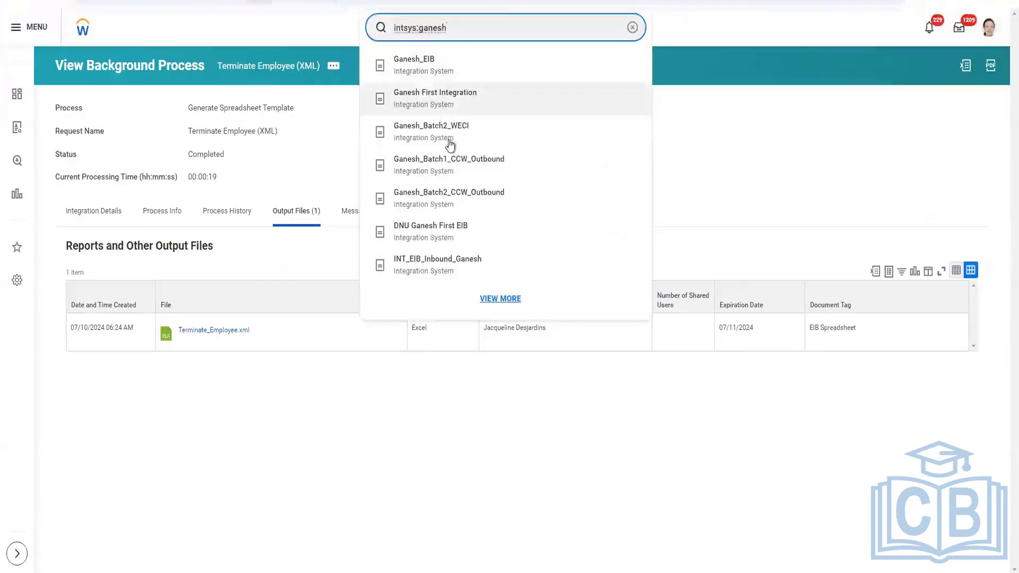
pyautogui.click(461, 267)
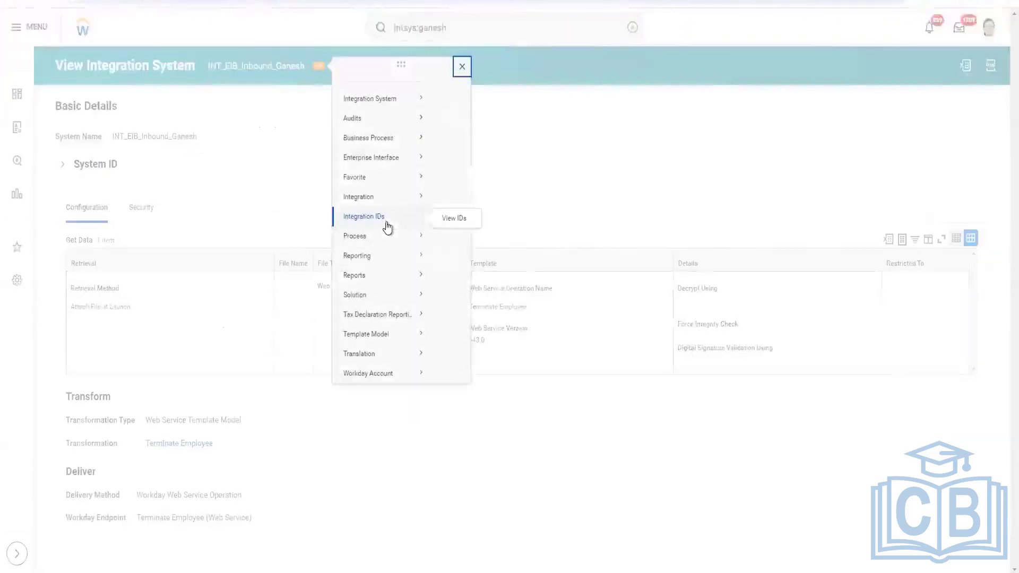
pyautogui.moveTo(398, 213)
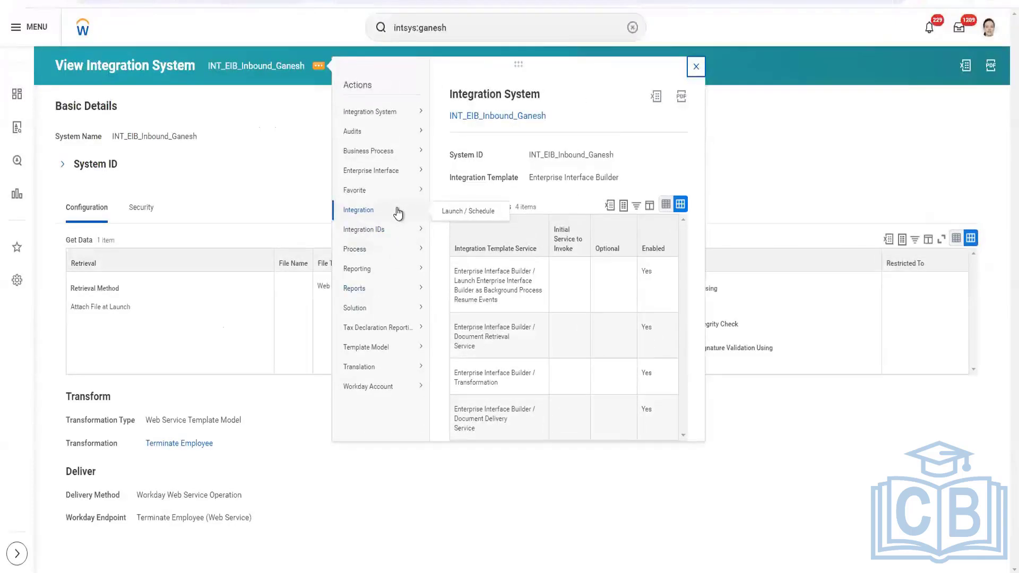
pyautogui.click(466, 211)
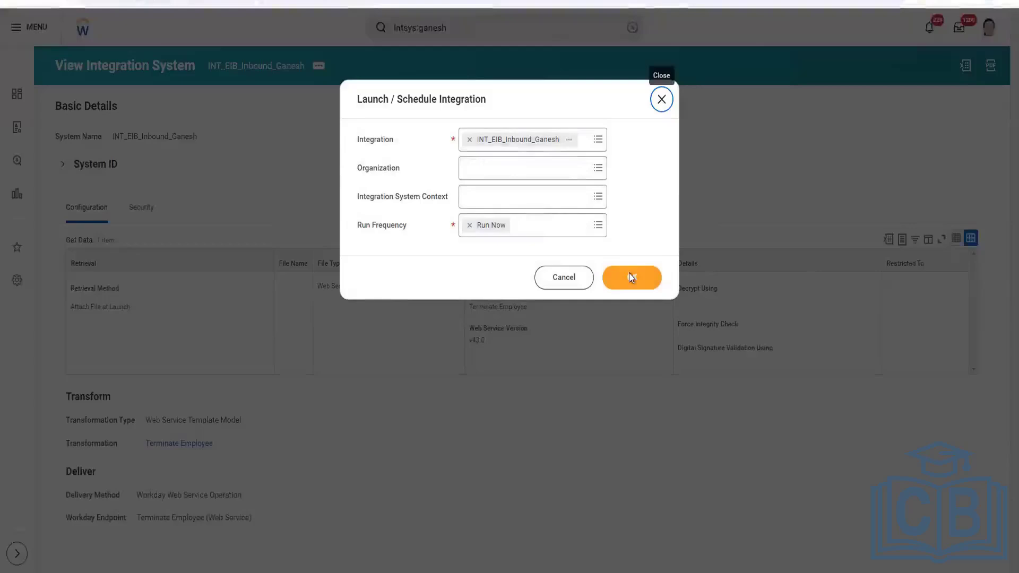
# Attach the saved Terminate_Employee spreadsheet as a new integration attachment and enable Validate Only Load
pyautogui.click(631, 276)
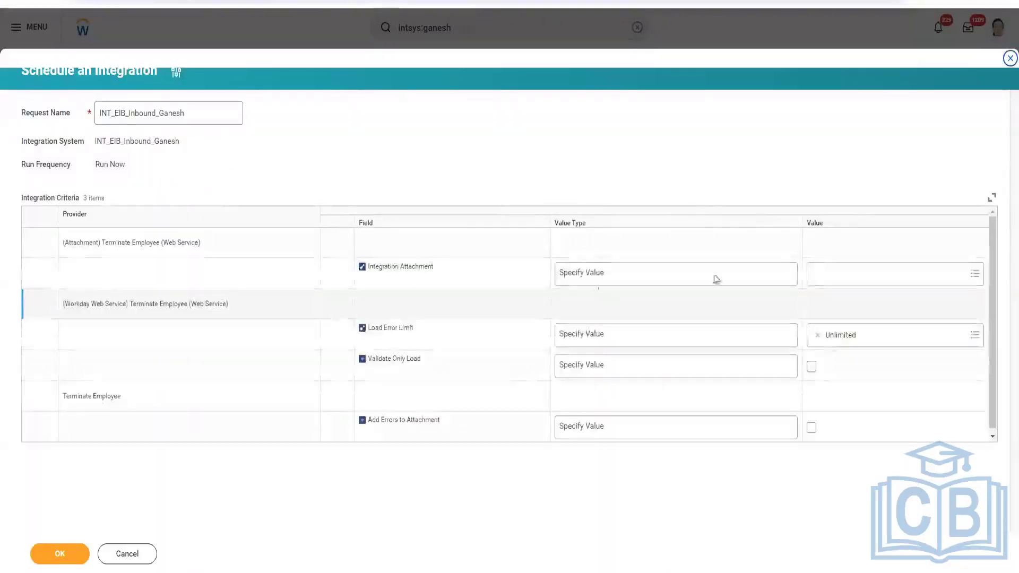
pyautogui.click(779, 278)
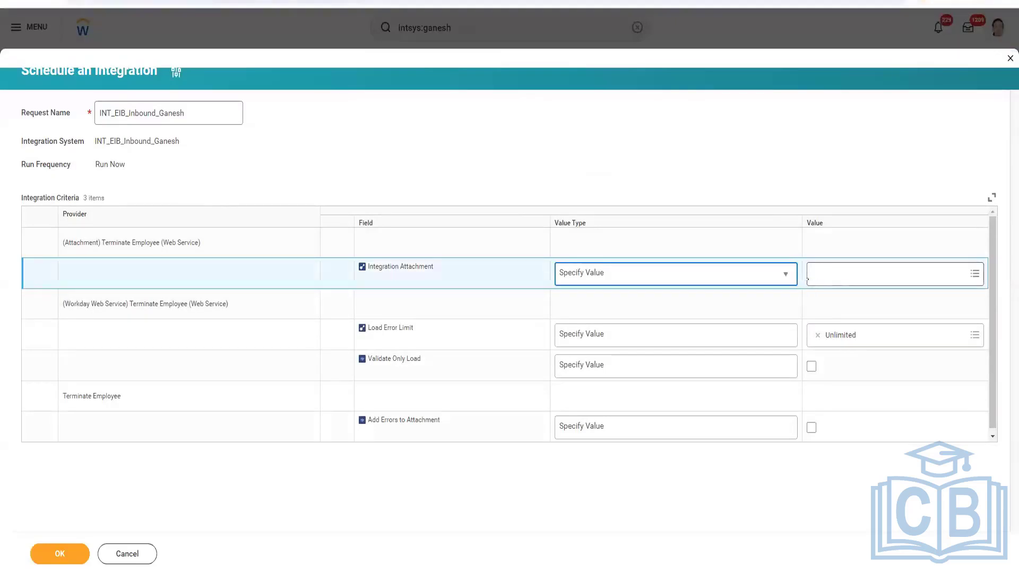
pyautogui.click(835, 275)
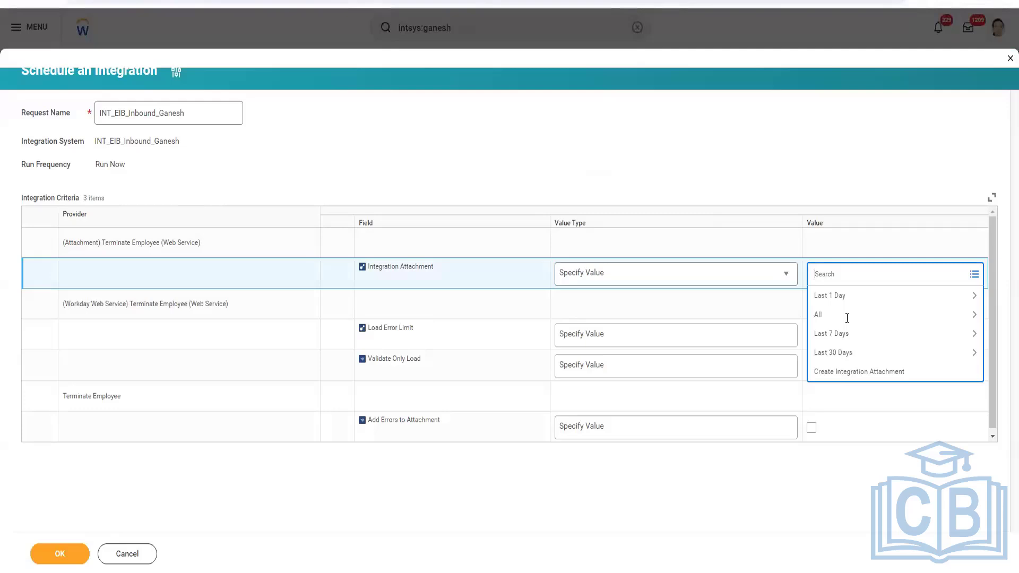
pyautogui.click(843, 374)
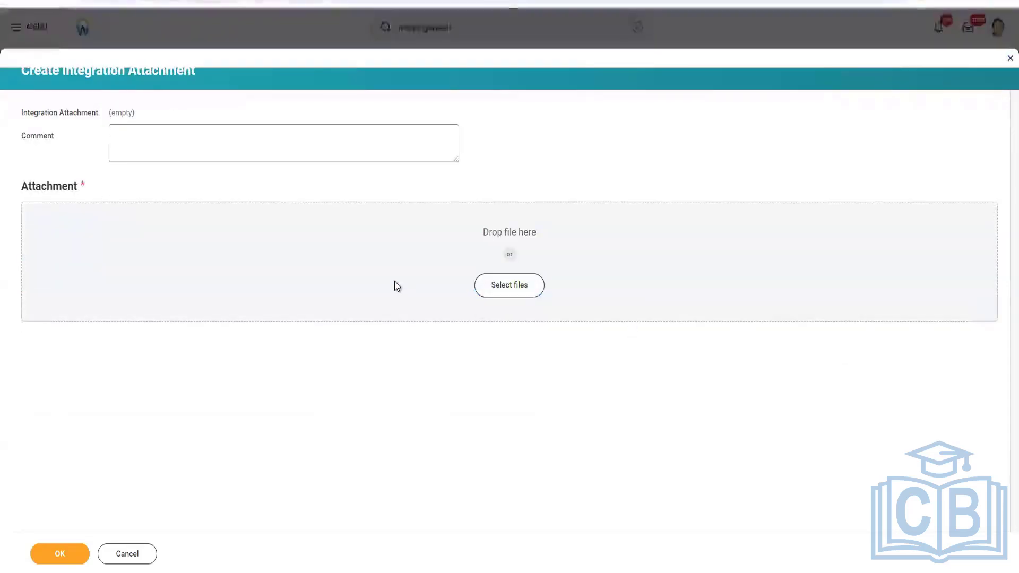
pyautogui.click(394, 286)
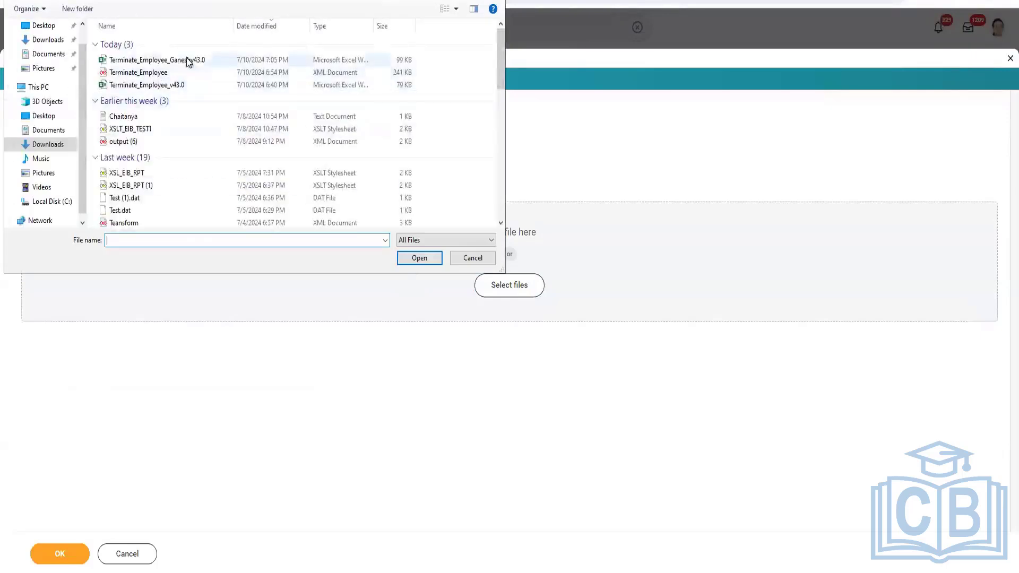
pyautogui.click(208, 61)
pyautogui.click(399, 261)
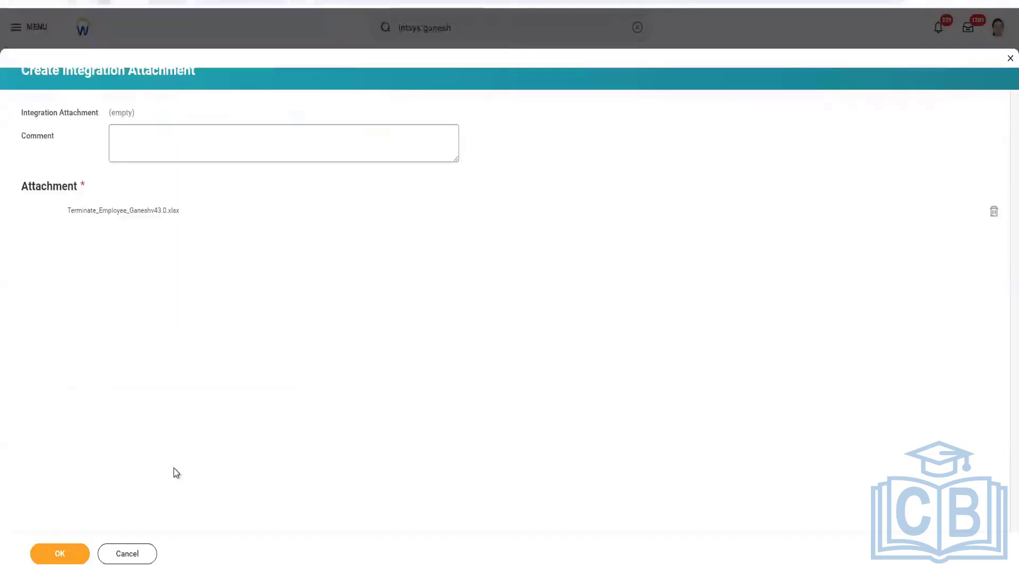
pyautogui.click(55, 555)
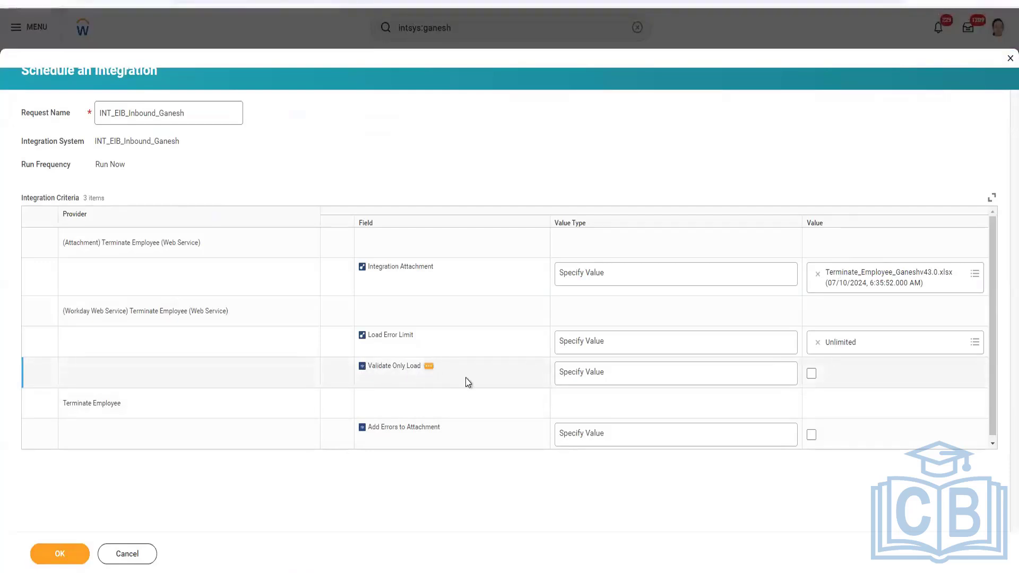
pyautogui.click(487, 374)
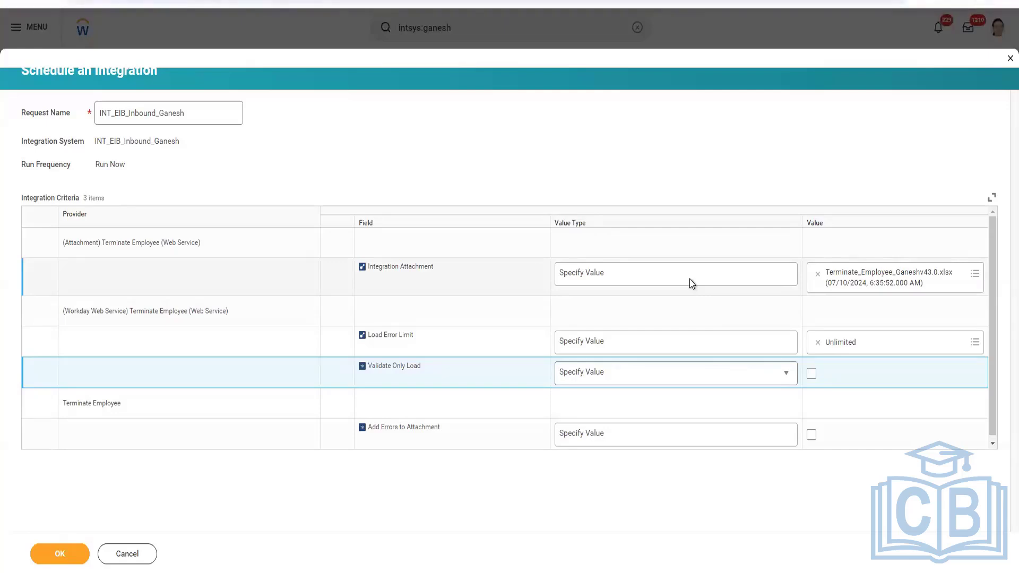
pyautogui.click(811, 373)
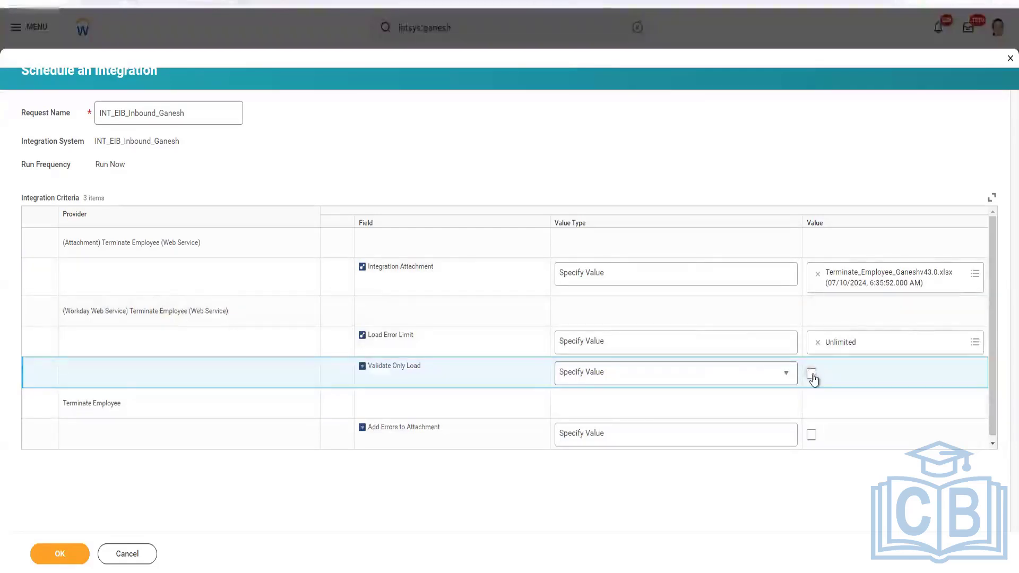
# Launch the integration and refresh the background process page until processing finishes
pyautogui.click(60, 555)
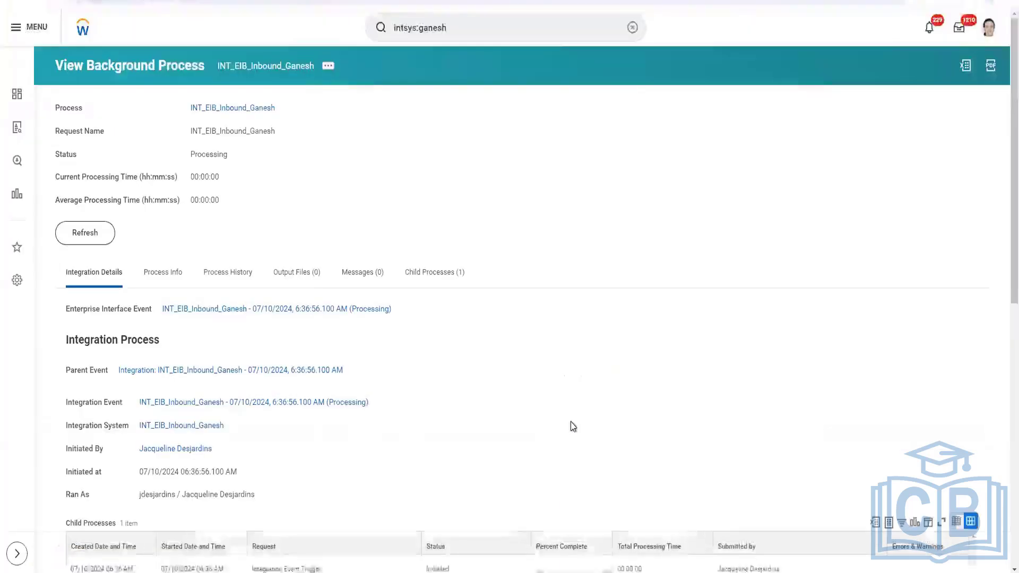
pyautogui.click(85, 233)
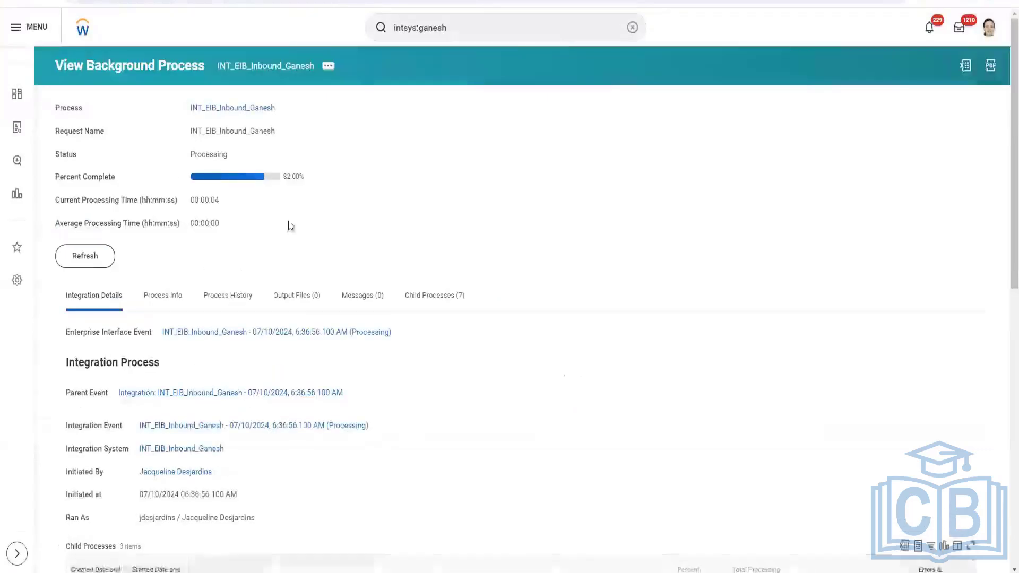
pyautogui.click(85, 256)
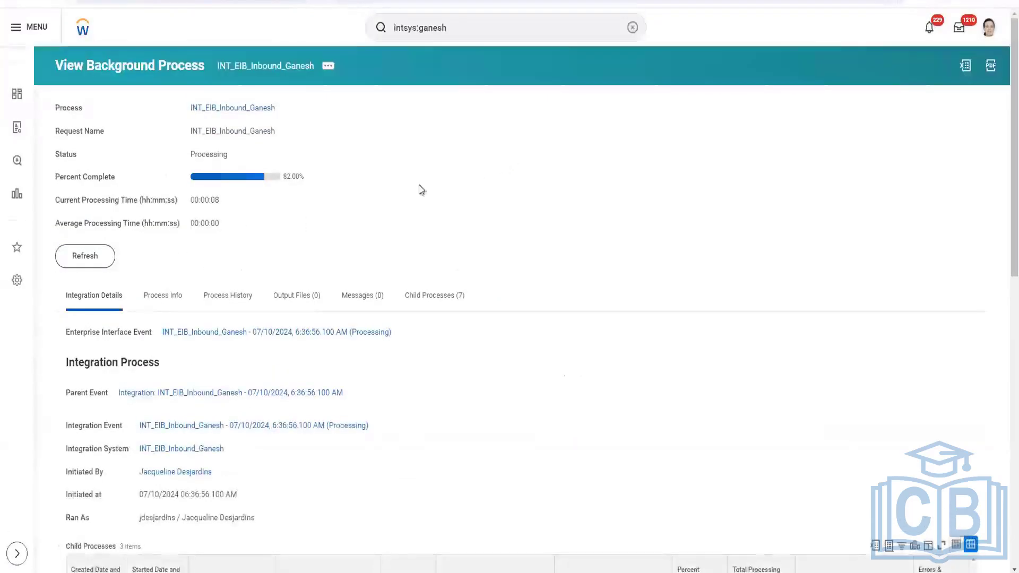
pyautogui.click(106, 262)
pyautogui.click(86, 264)
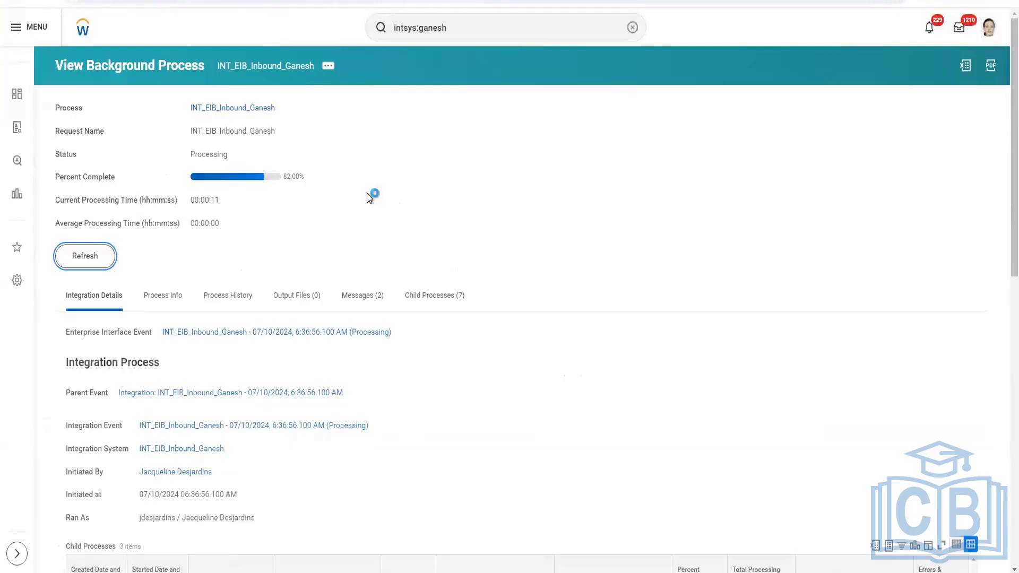
pyautogui.click(363, 297)
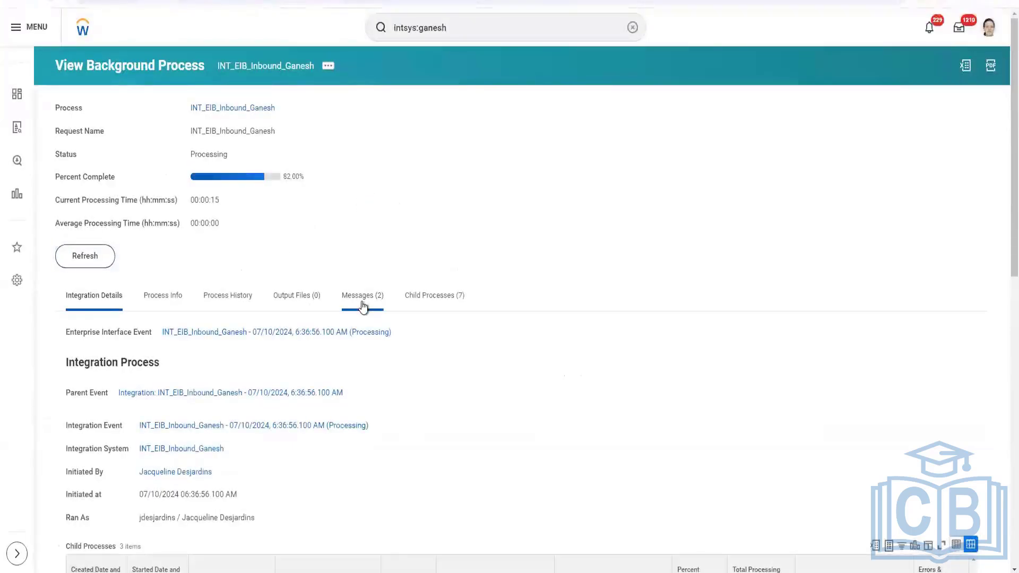
pyautogui.click(77, 264)
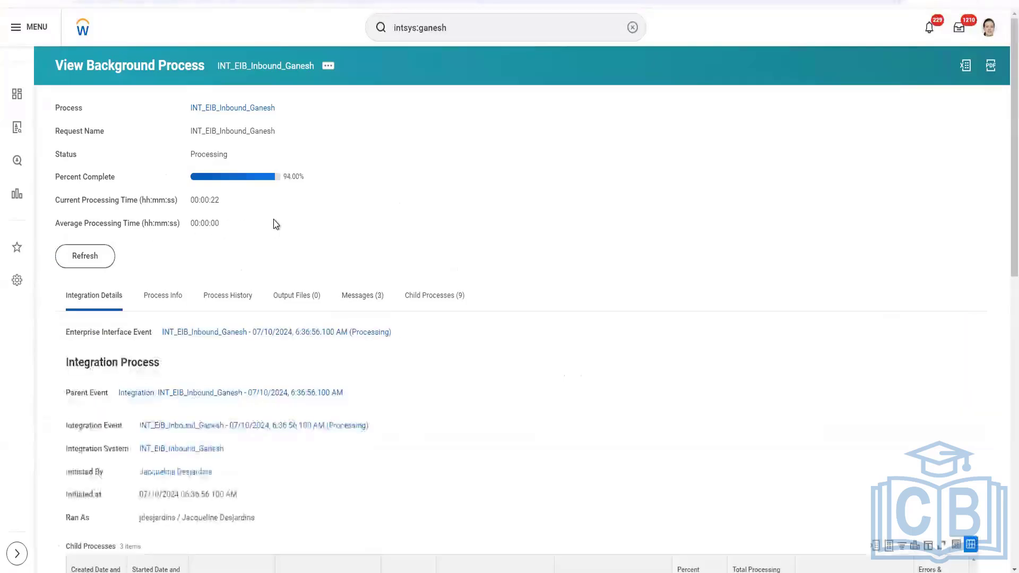
pyautogui.click(363, 301)
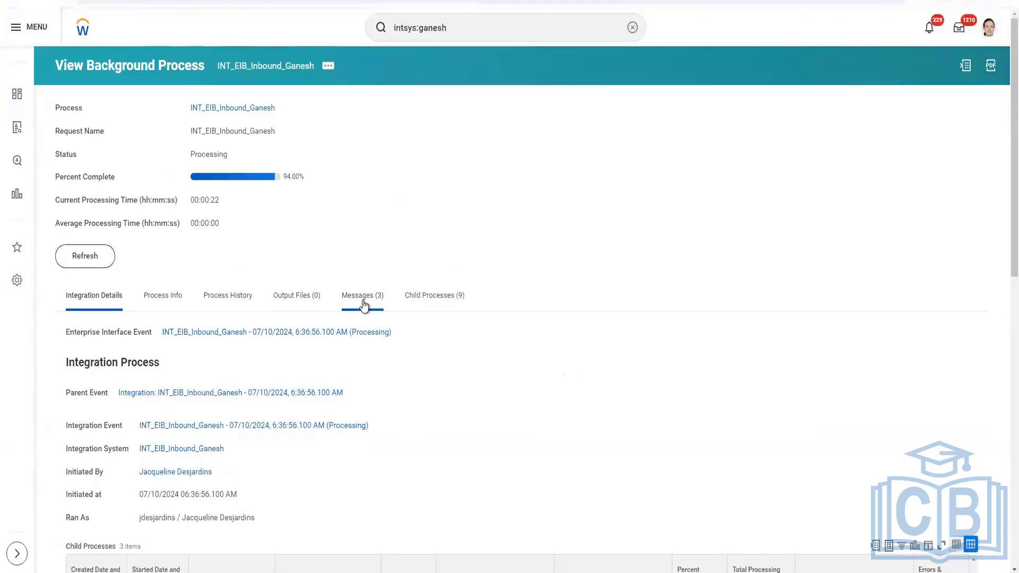
pyautogui.click(86, 259)
pyautogui.click(84, 264)
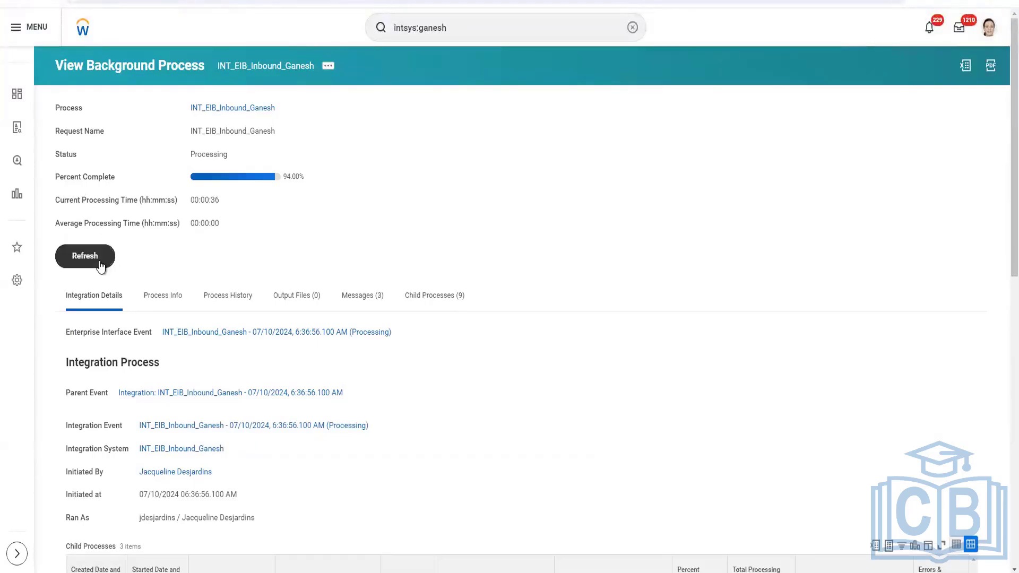
pyautogui.click(100, 259)
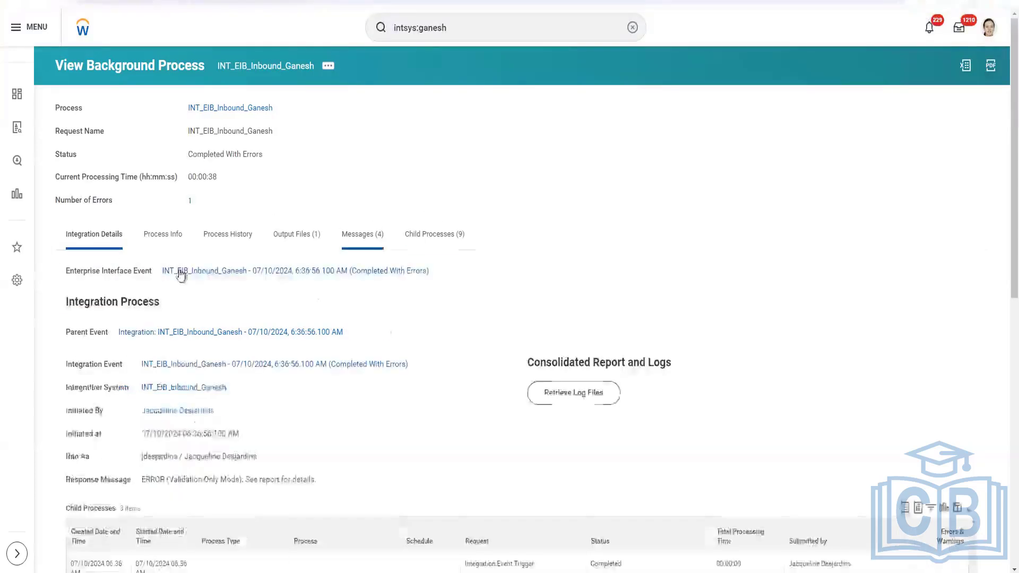
# Open the error message in a new tab and view its FailureReport.html output file
pyautogui.click(190, 202)
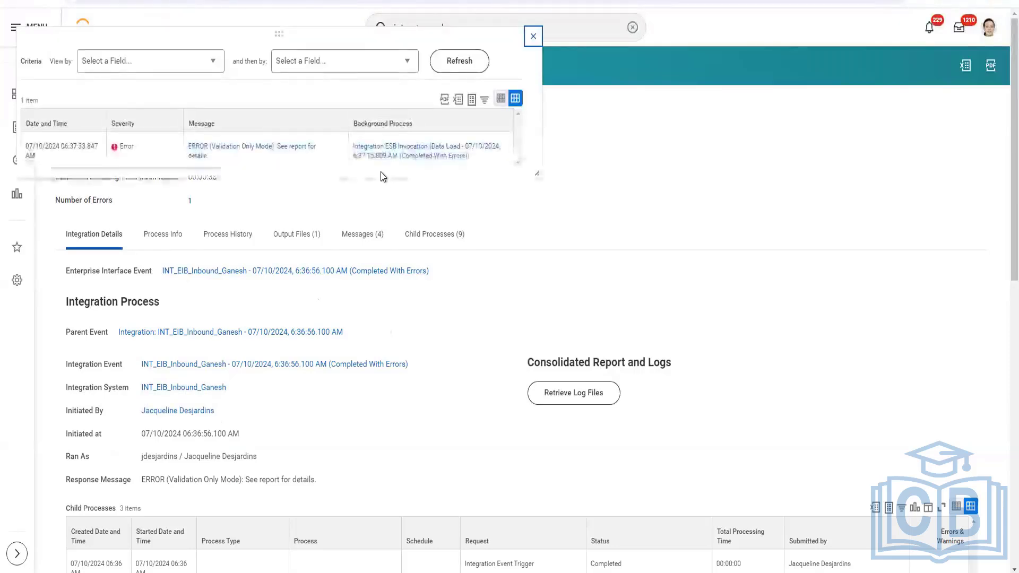
pyautogui.rightClick(283, 150)
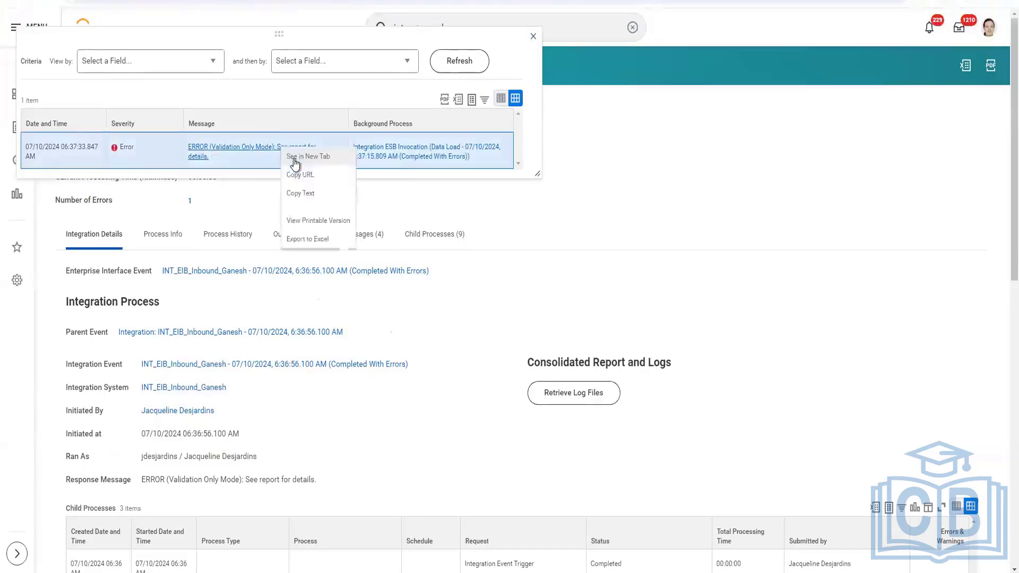
pyautogui.click(294, 158)
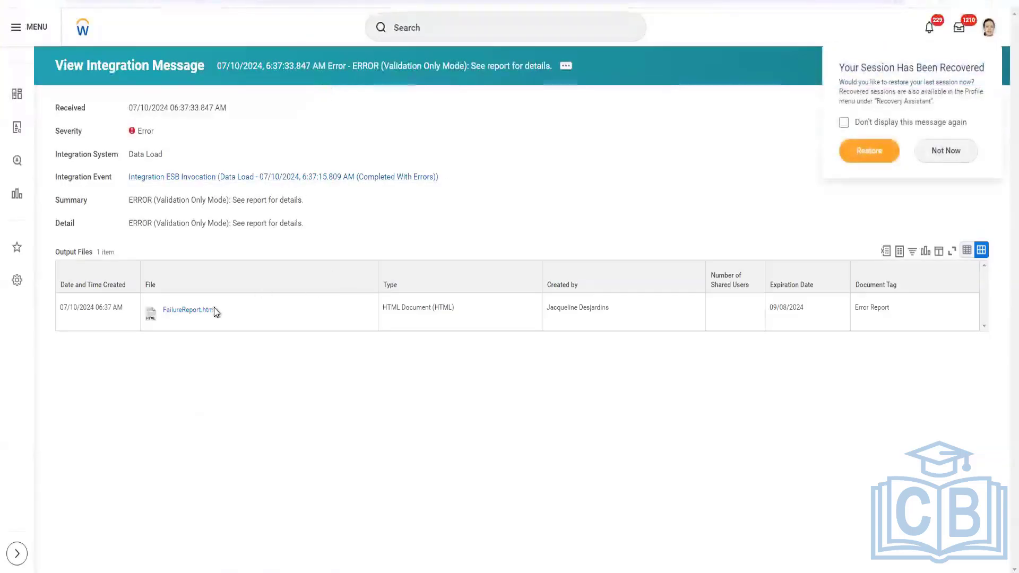
pyautogui.click(206, 313)
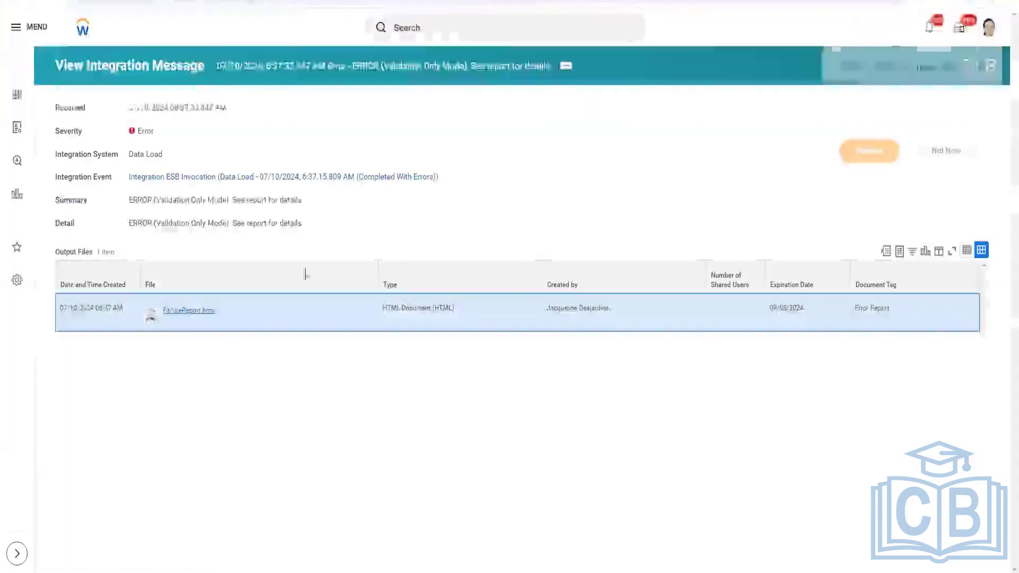
pyautogui.click(862, 31)
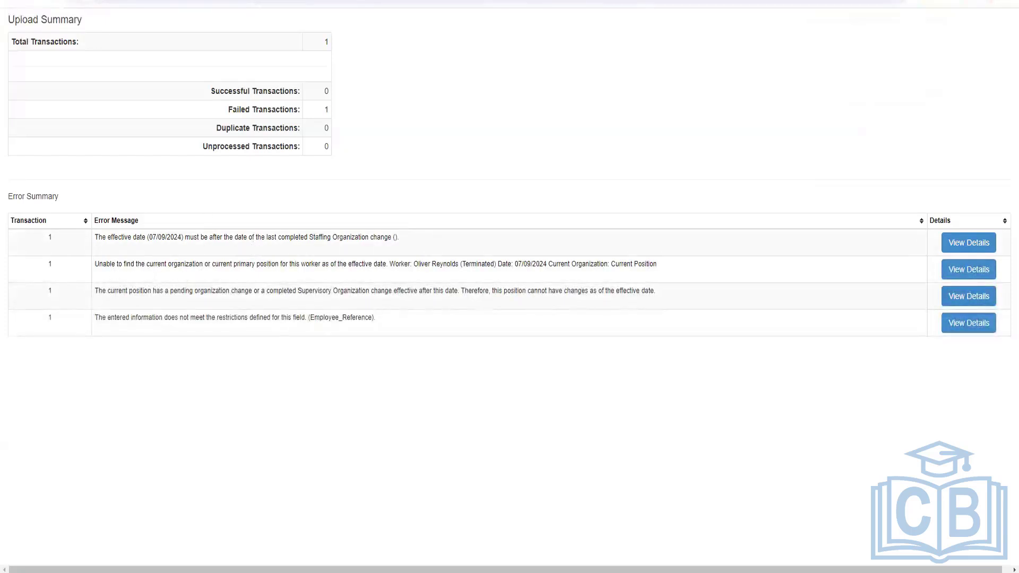
# Open the test employee's Worker History and sort it by effective date descending
pyautogui.click(339, 1)
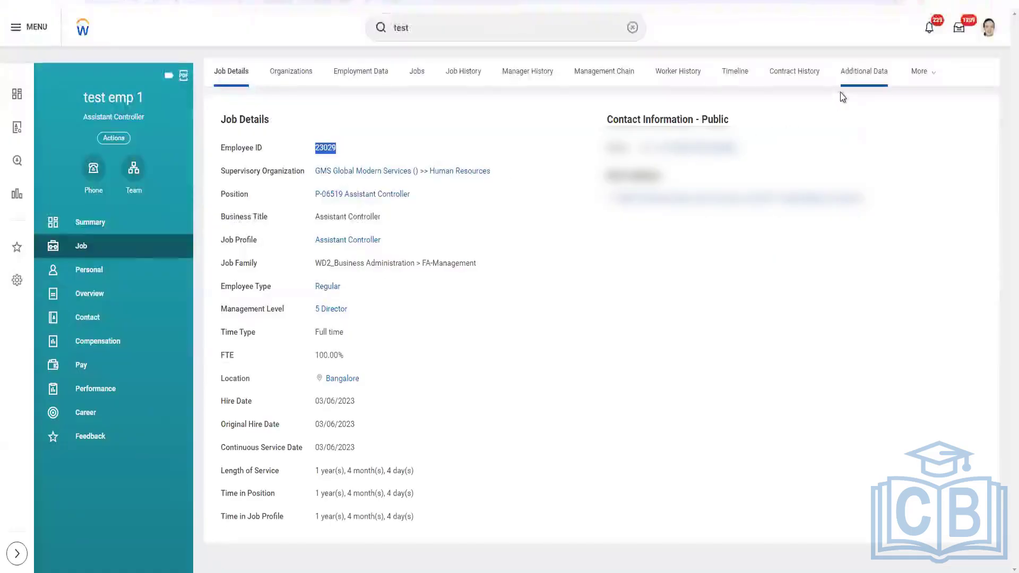
pyautogui.click(921, 71)
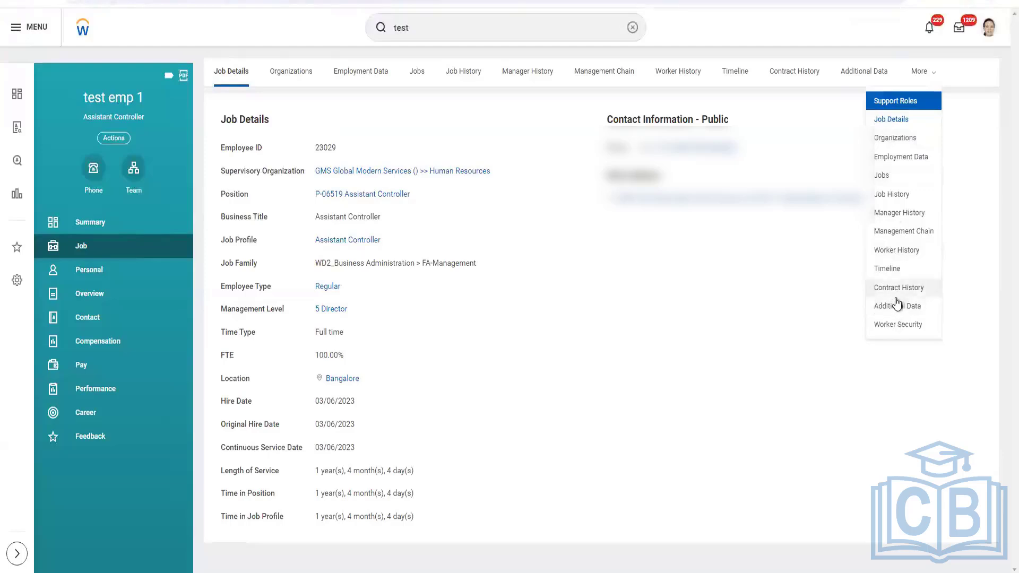
pyautogui.click(903, 251)
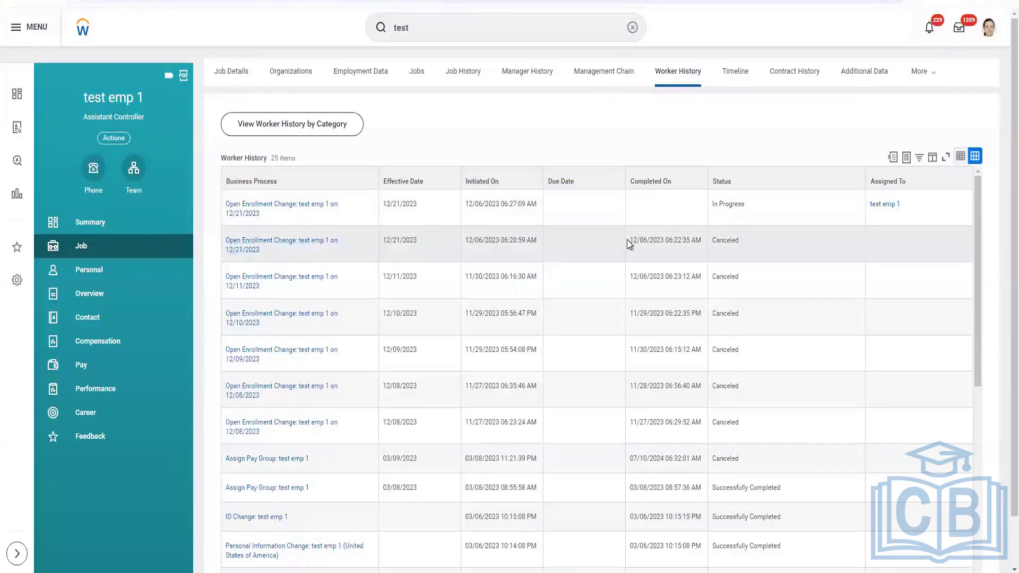
pyautogui.scroll(-1, 629, 240)
pyautogui.scroll(1, 628, 240)
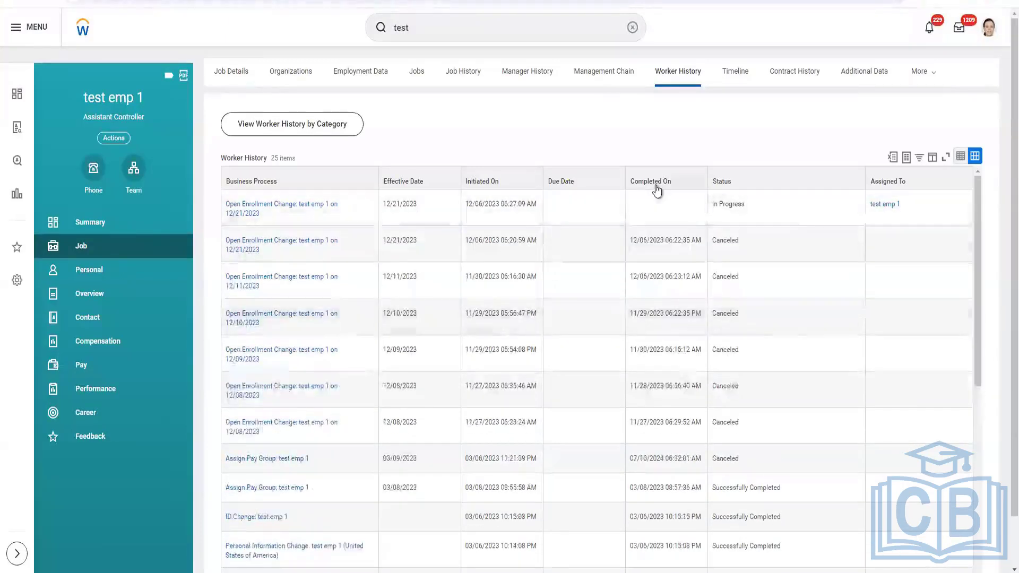
pyautogui.click(653, 182)
pyautogui.click(431, 182)
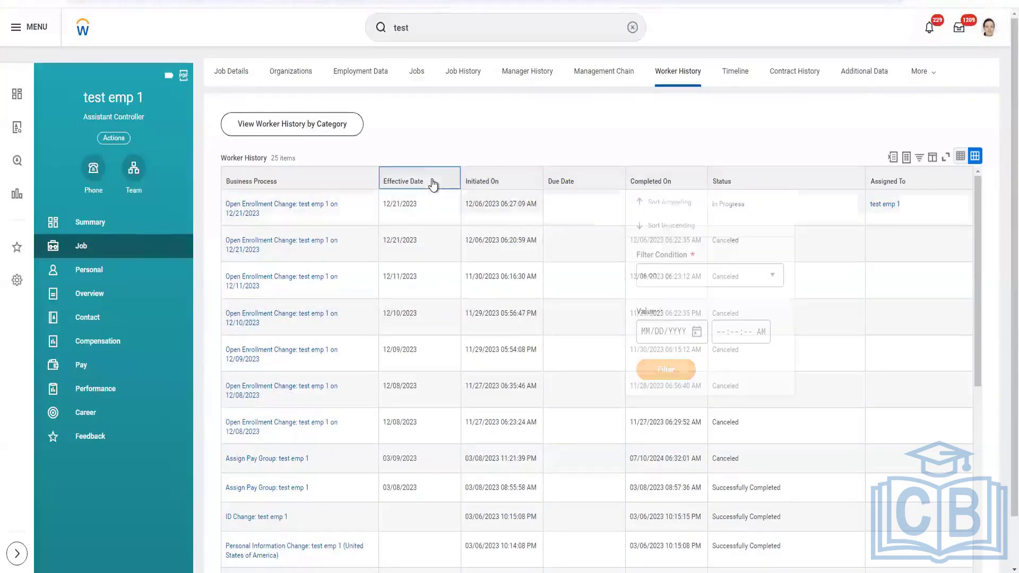
pyautogui.click(433, 227)
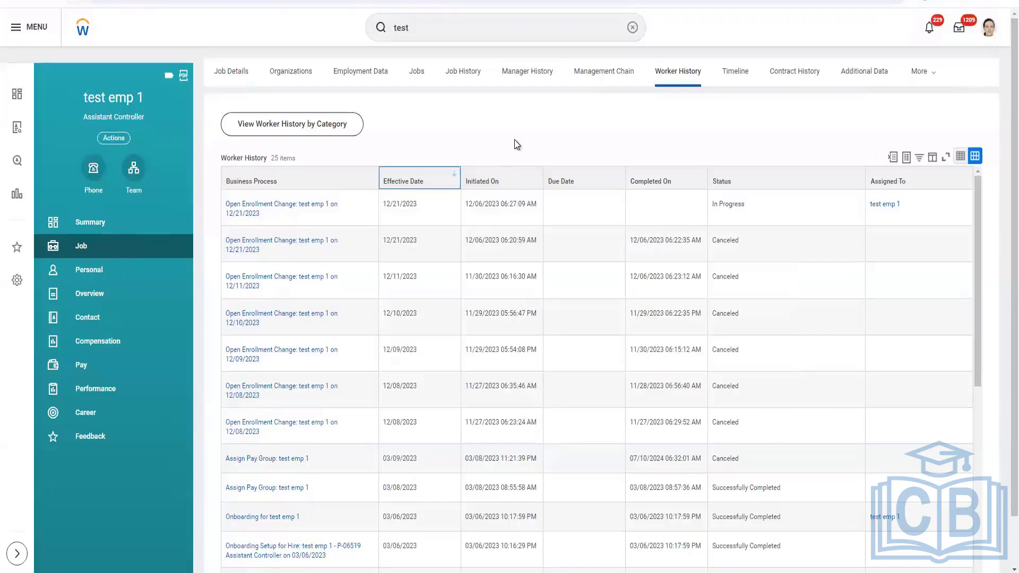
pyautogui.scroll(-3, 505, 227)
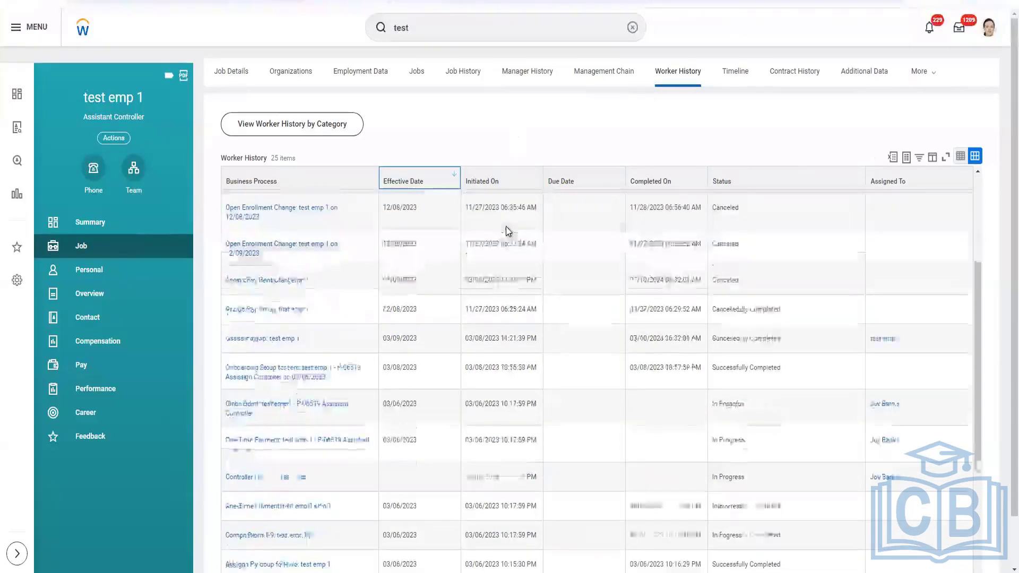
pyautogui.scroll(-3, 506, 231)
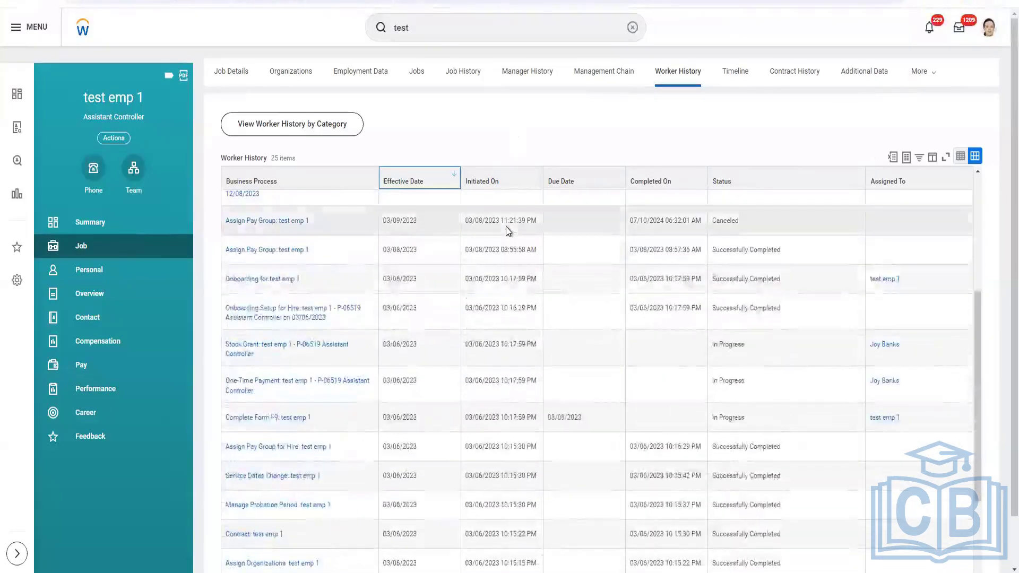
pyautogui.scroll(5, 505, 227)
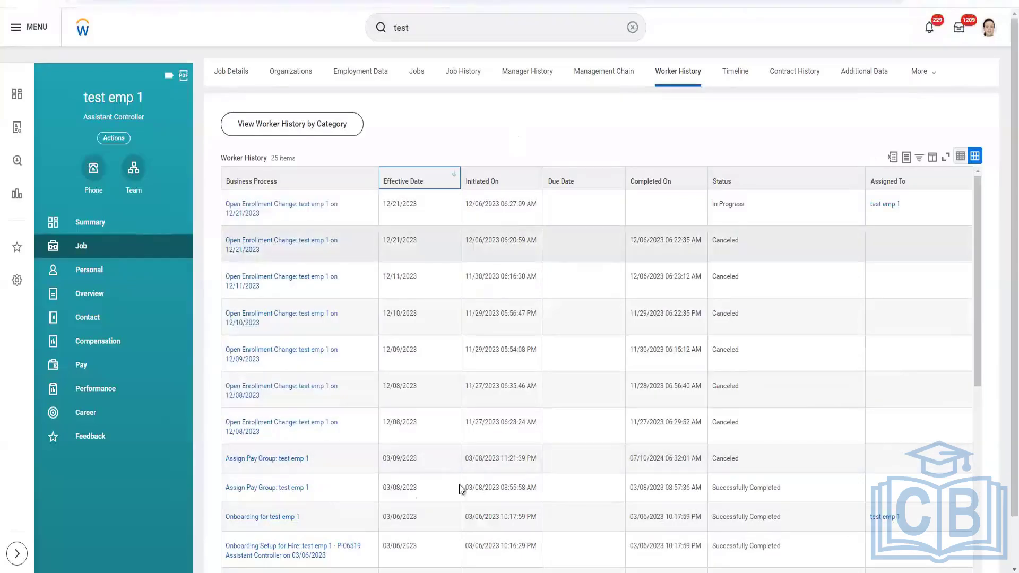
# Sort the worker history by Completed On descending and review the listed business processes
pyautogui.moveTo(435, 544)
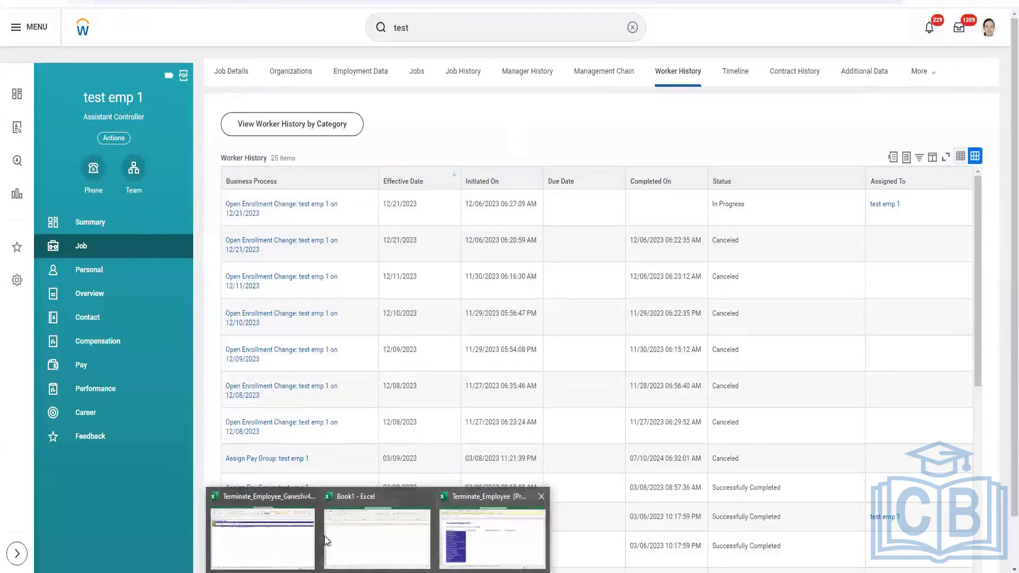
pyautogui.click(286, 539)
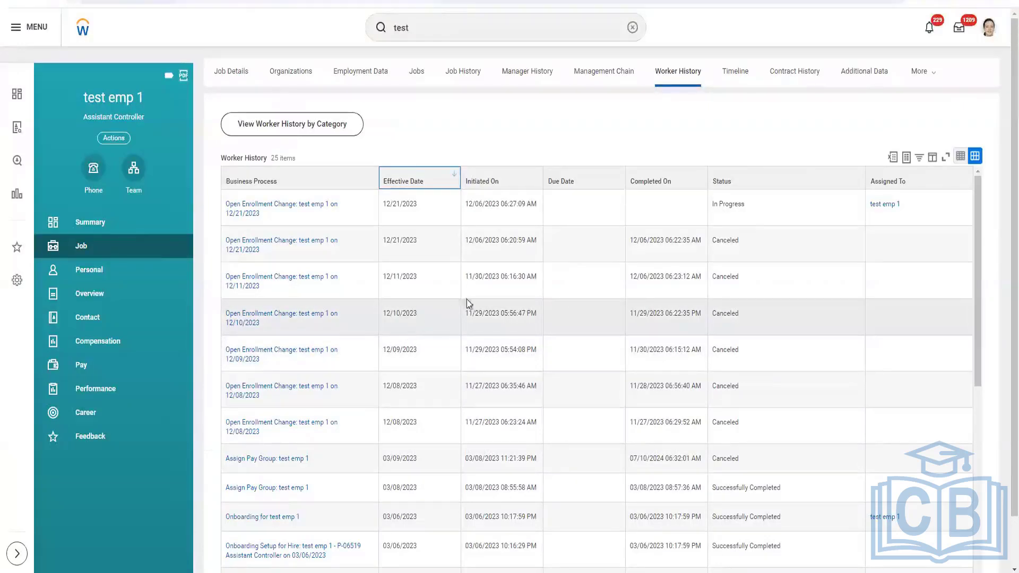
pyautogui.click(667, 184)
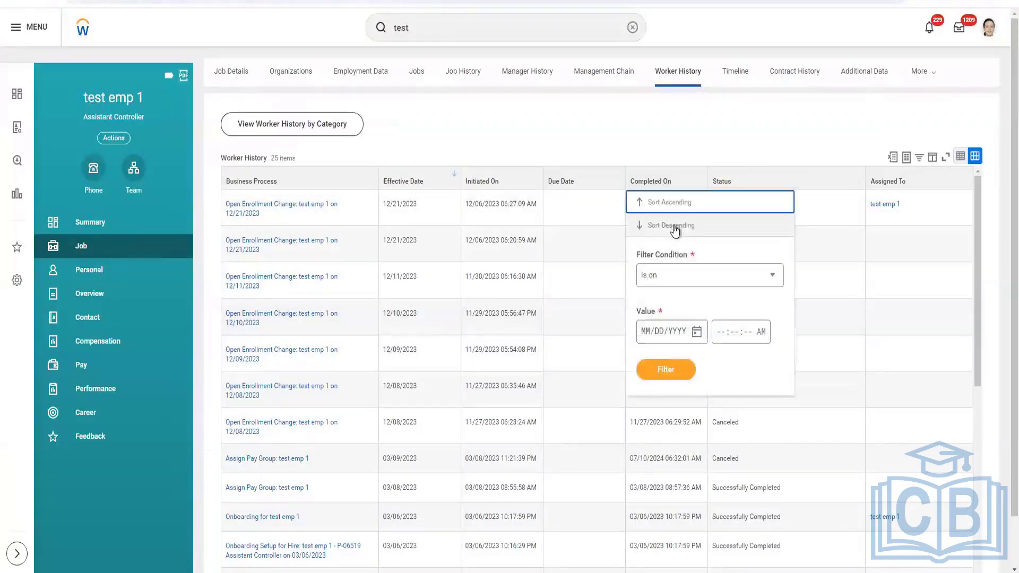
pyautogui.click(720, 135)
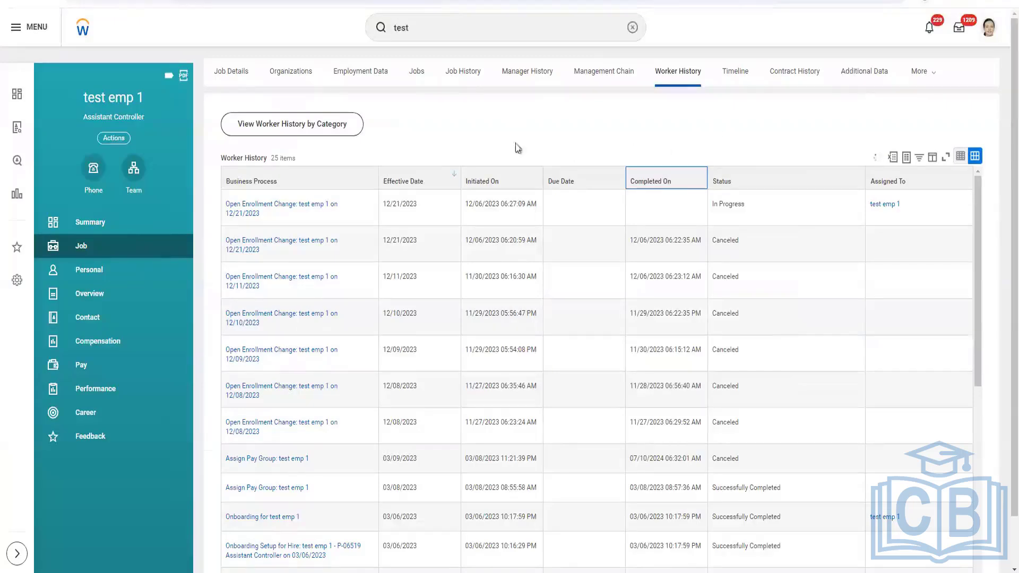
pyautogui.scroll(-1, 435, 165)
pyautogui.scroll(-10, 329, 350)
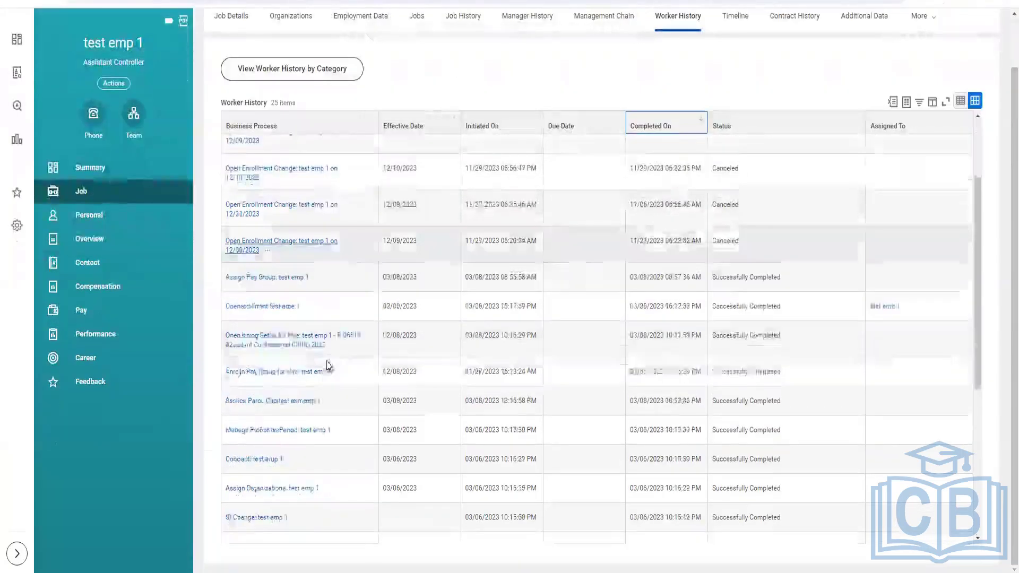
pyautogui.scroll(-1, 338, 390)
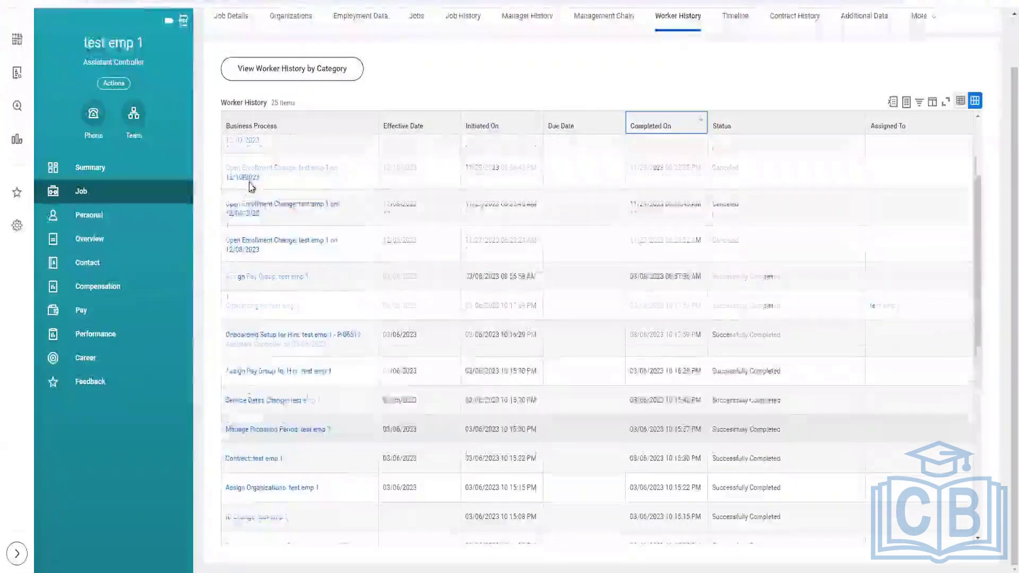
pyautogui.scroll(1, 212, 218)
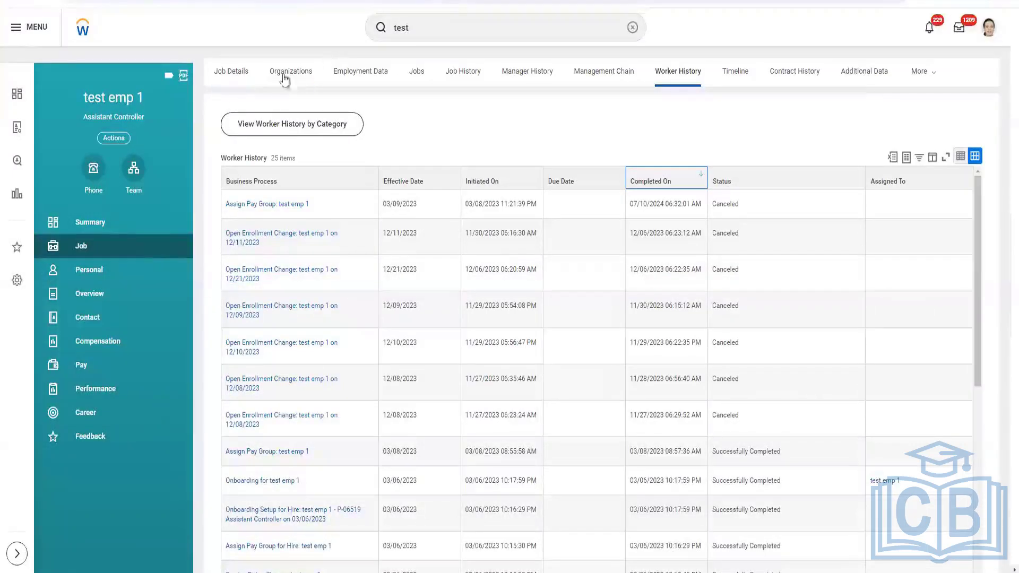
# Open the worker's P-06519 Assistant Controller position in a new tab and expand its History section
pyautogui.click(236, 73)
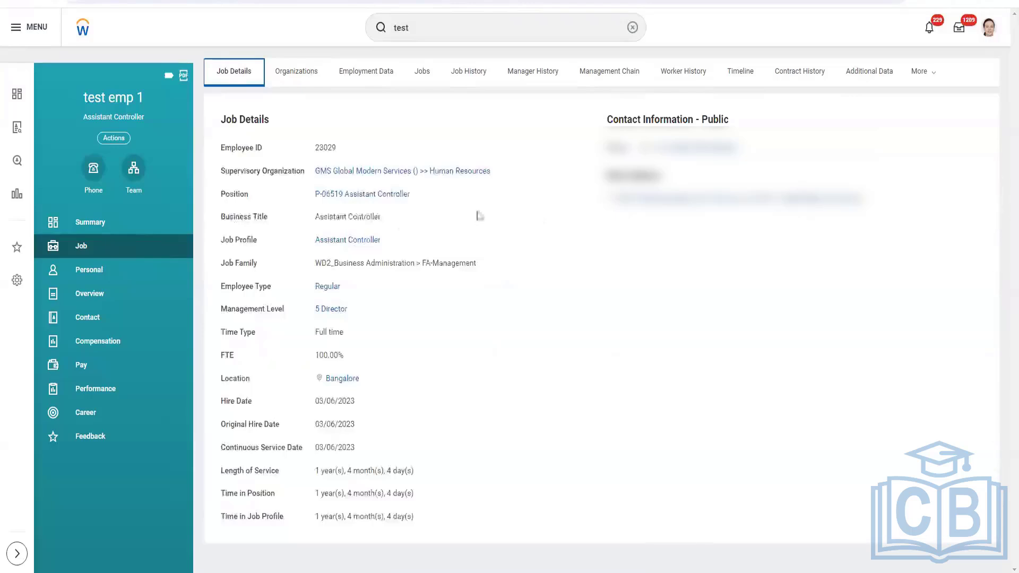
pyautogui.rightClick(348, 198)
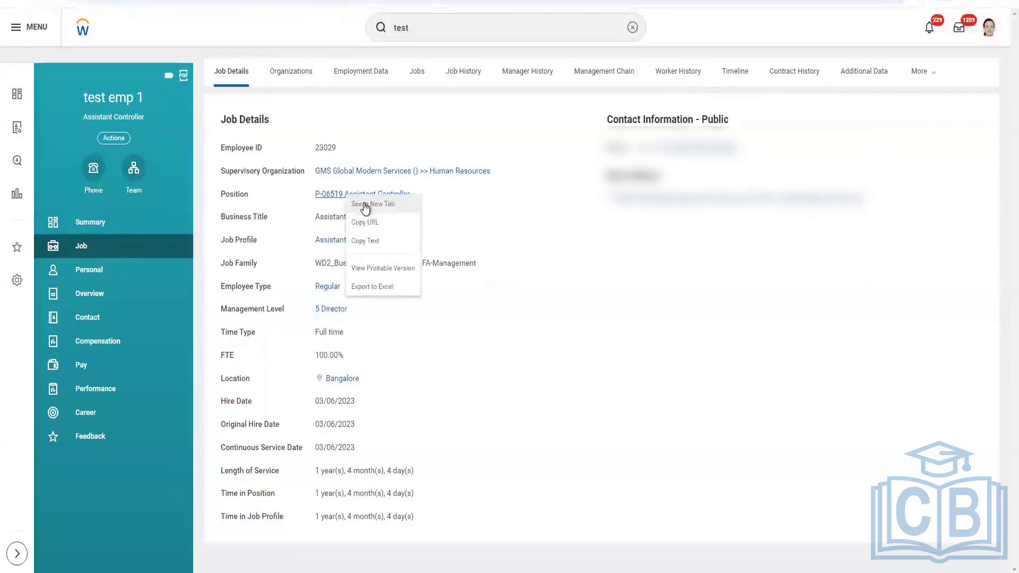
pyautogui.click(365, 205)
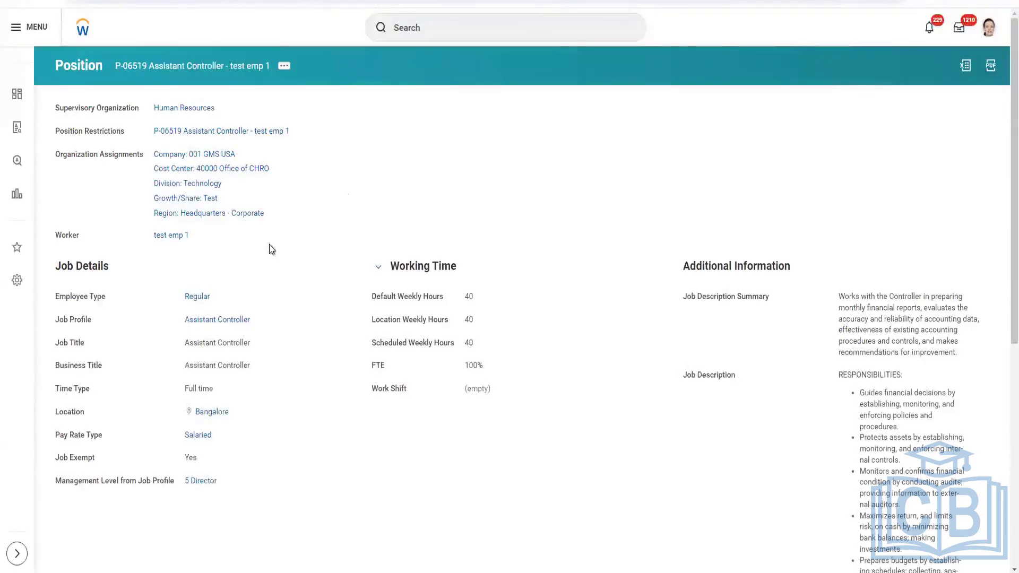
pyautogui.scroll(-7, 320, 236)
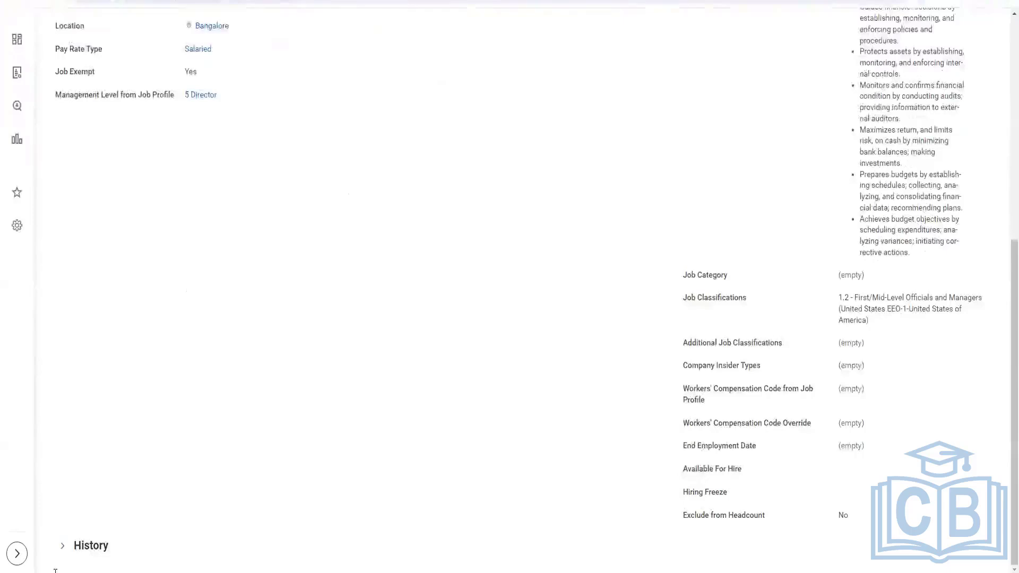
pyautogui.click(62, 546)
pyautogui.scroll(-5, 380, 298)
pyautogui.scroll(-2, 323, 343)
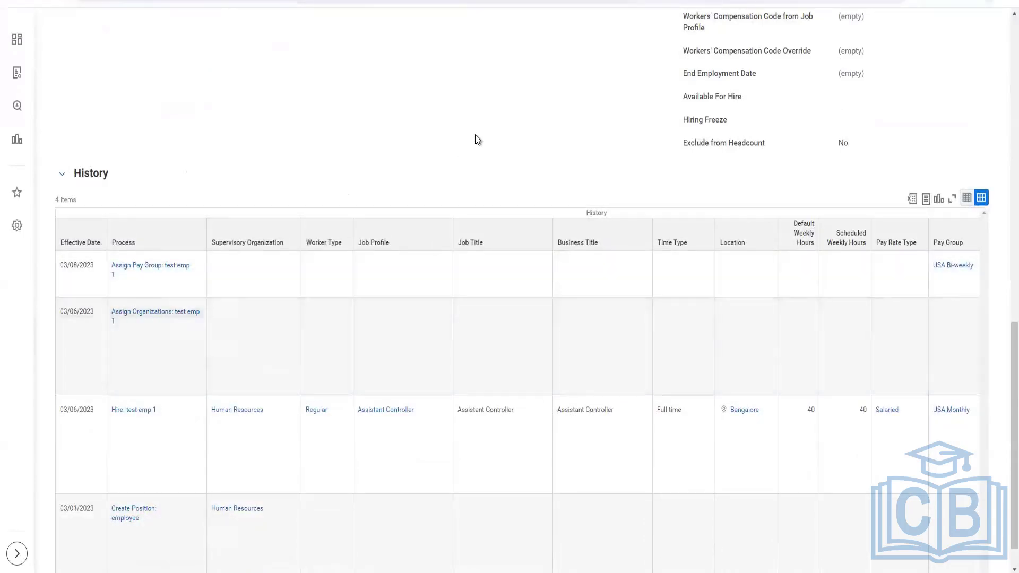
# Open the View Audit Trail for the position's Human Resources supervisory organization, starting from 01/01/2023
pyautogui.scroll(-1, 476, 135)
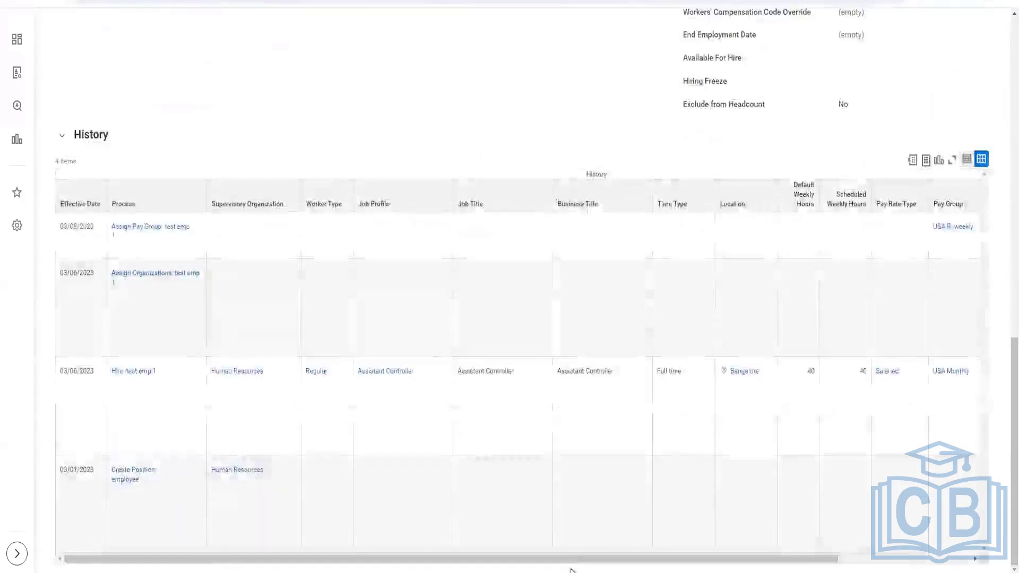
pyautogui.moveTo(588, 562); pyautogui.dragTo(710, 560)
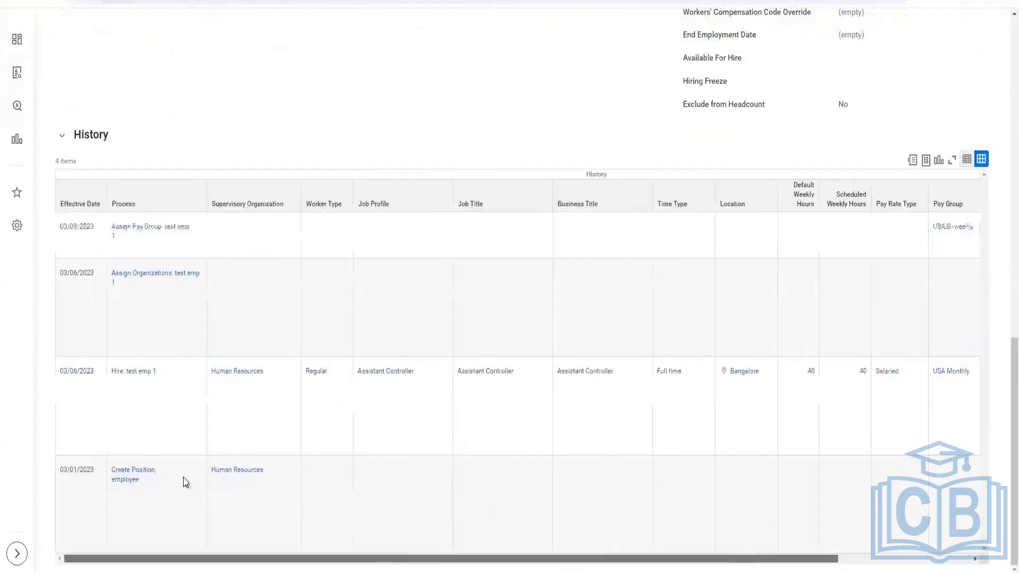
pyautogui.scroll(15, 231, 166)
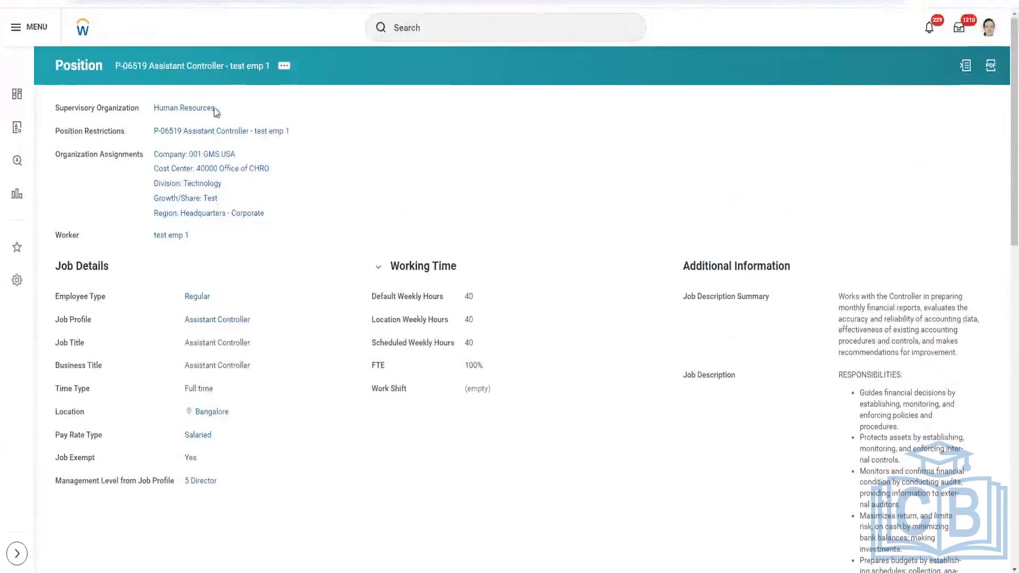
pyautogui.click(222, 108)
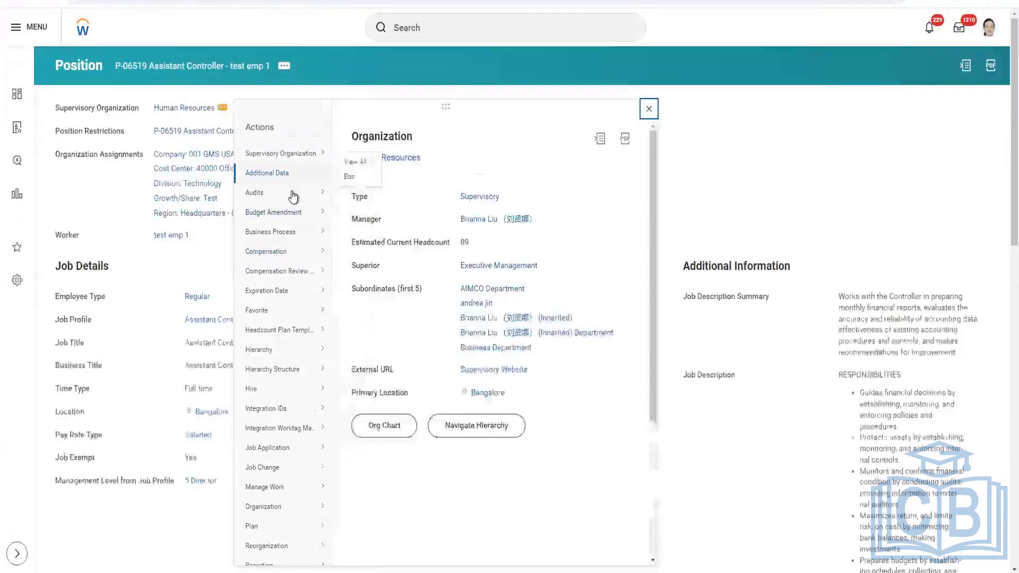
pyautogui.moveTo(292, 195)
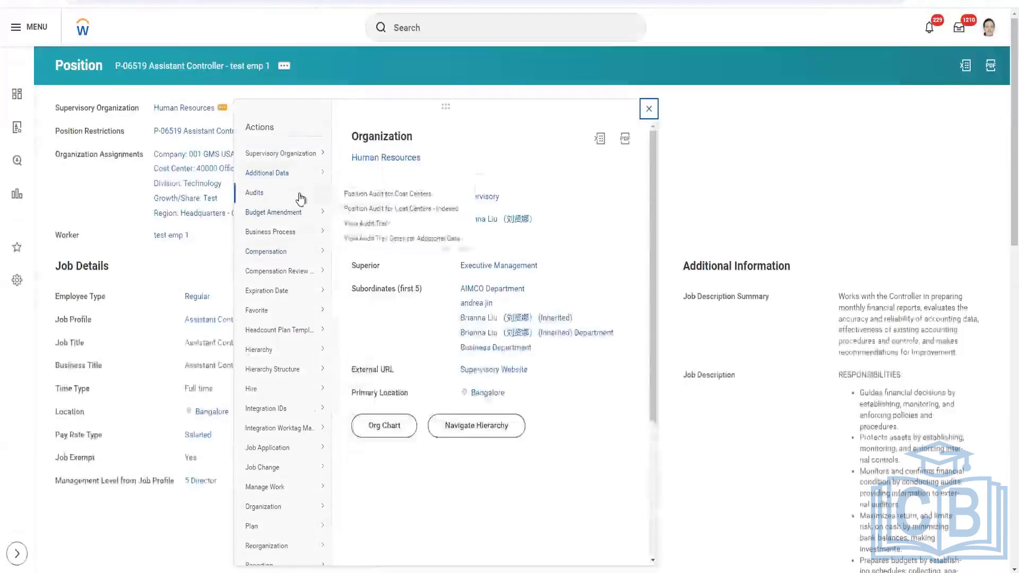
pyautogui.rightClick(355, 227)
pyautogui.click(364, 238)
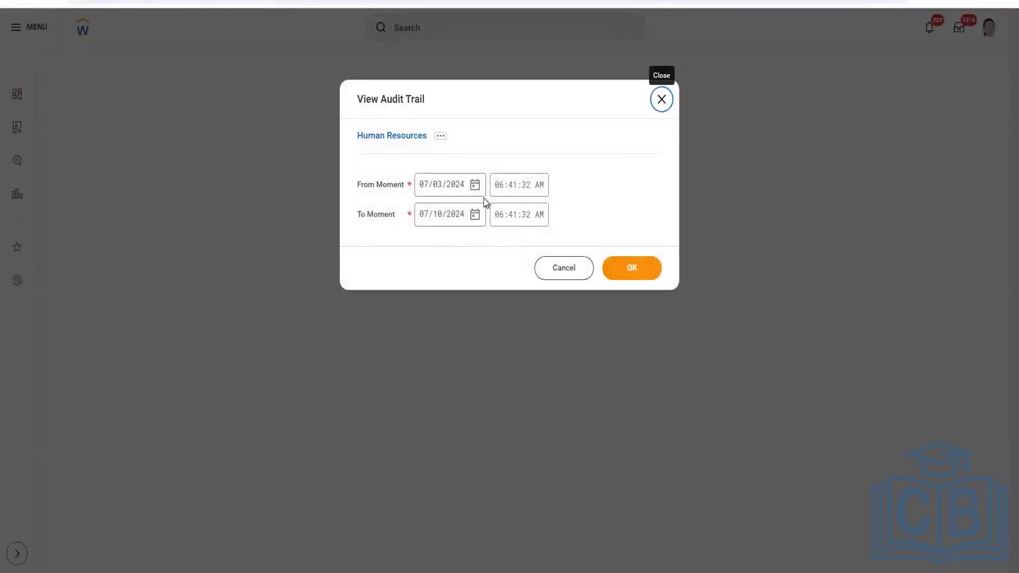
pyautogui.click(424, 187)
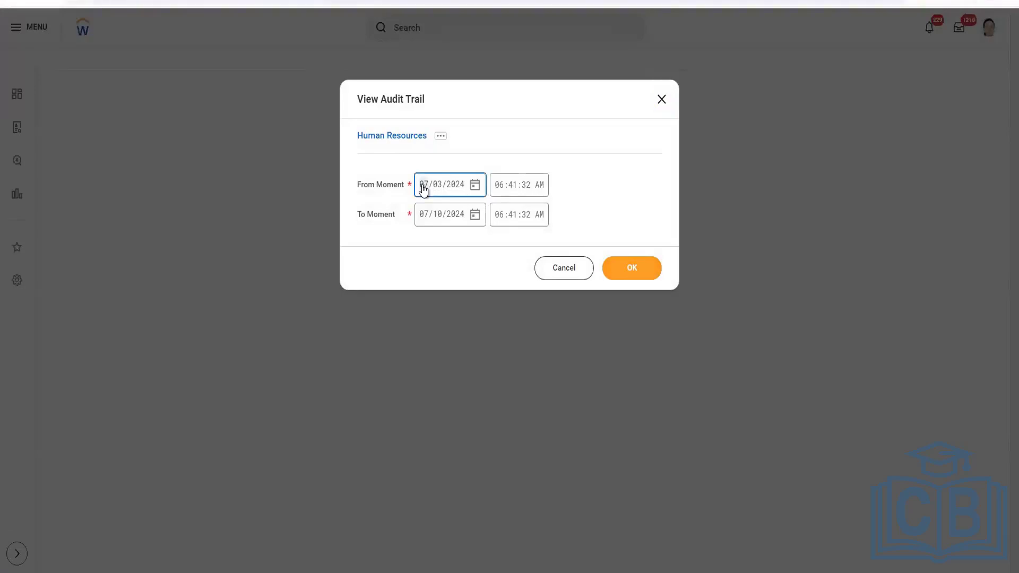
pyautogui.write('01/01/')
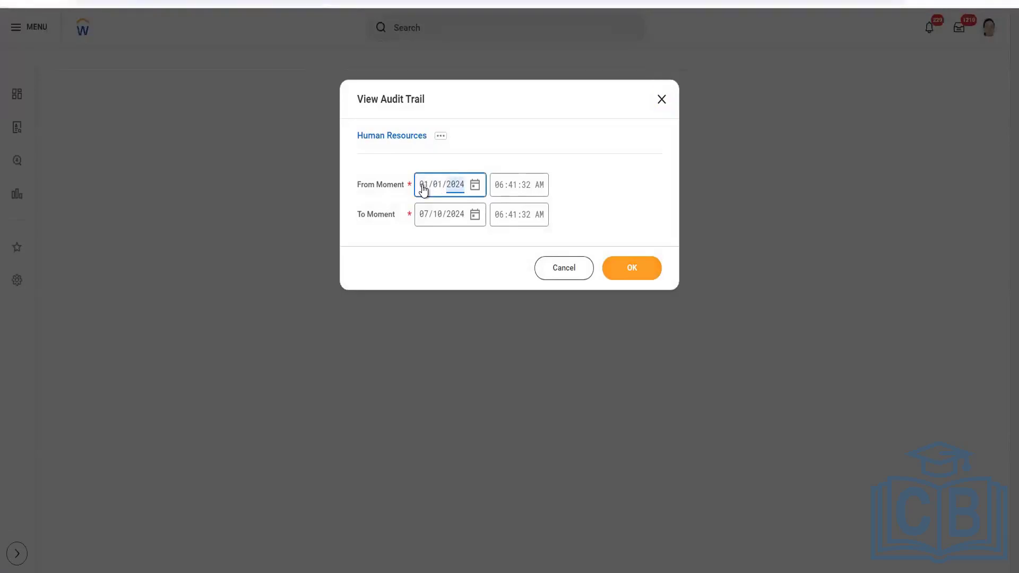
pyautogui.write('2023')
pyautogui.click(641, 273)
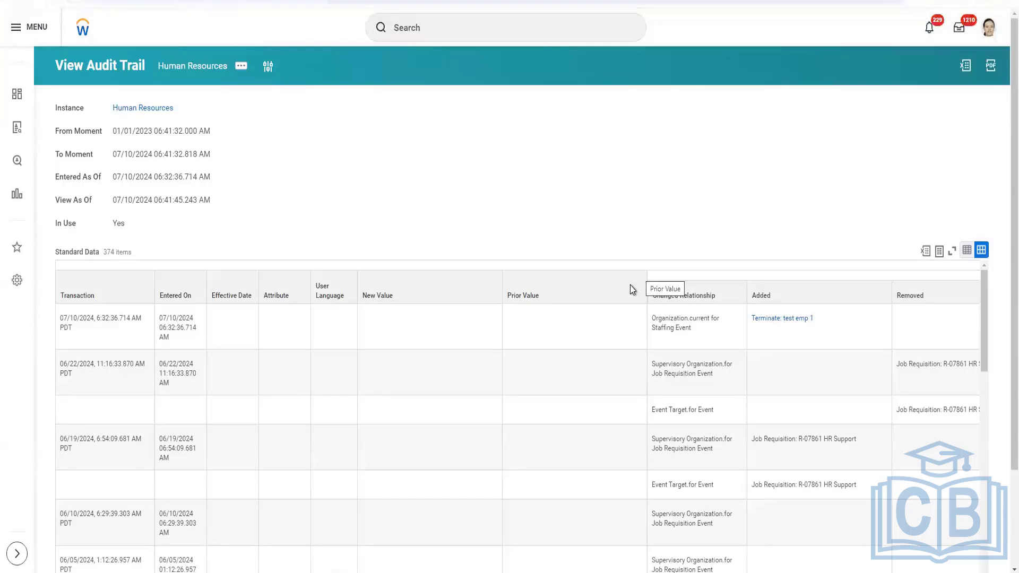
# Scroll through the supervisory organization's audit trail entries to review recent changes
pyautogui.scroll(-1, 714, 134)
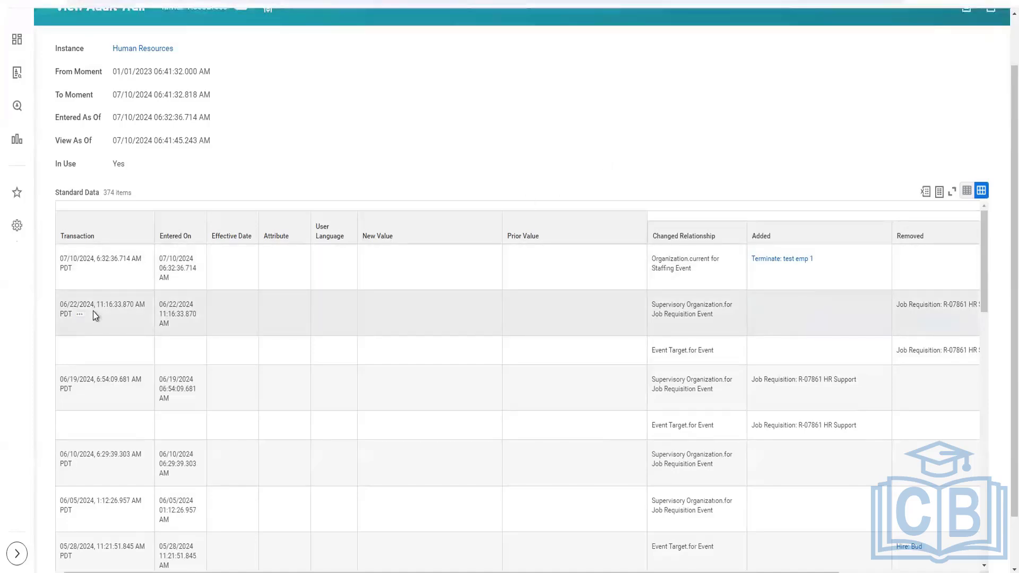
pyautogui.scroll(-1, 98, 322)
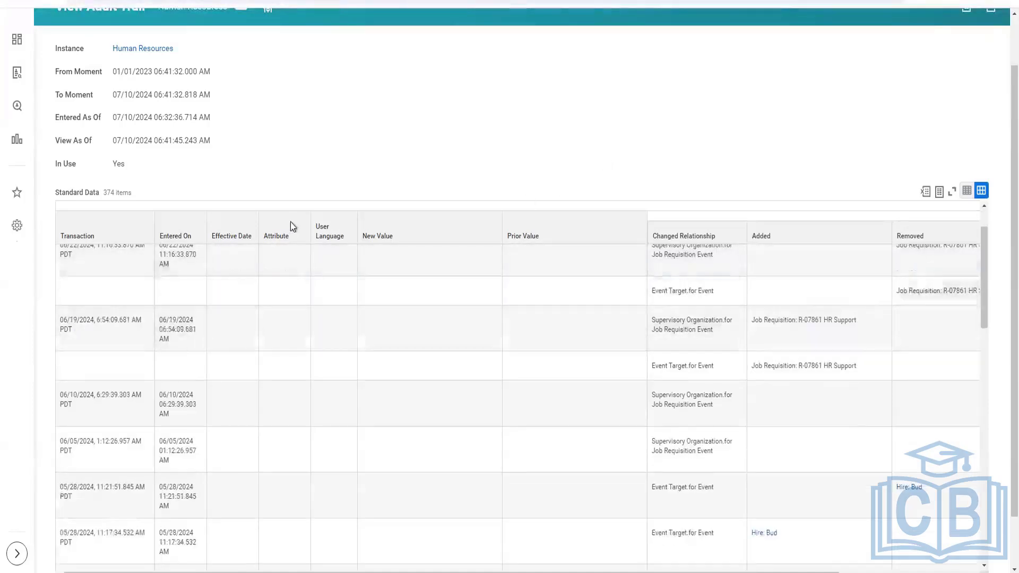
pyautogui.scroll(2, 187, 327)
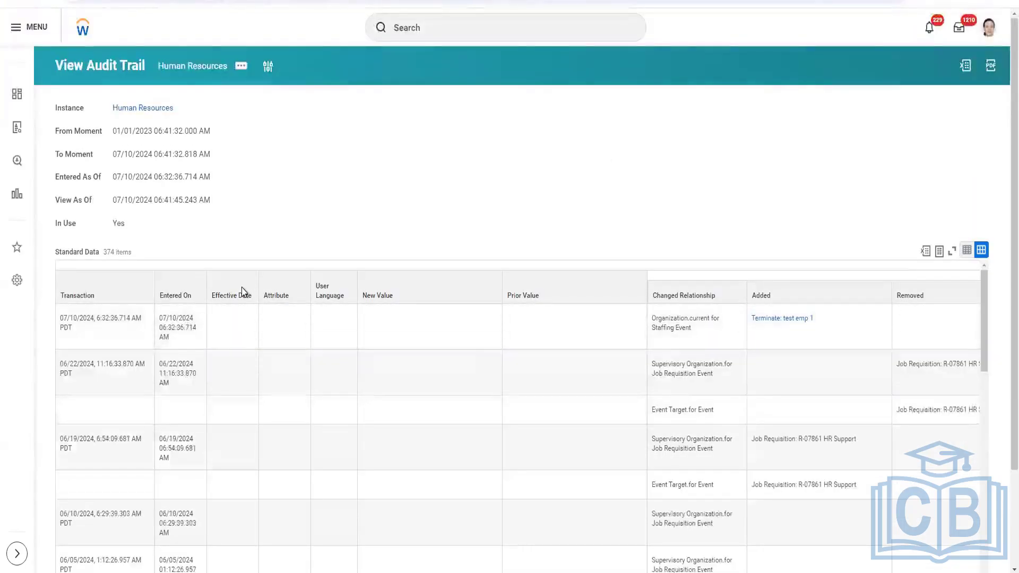
pyautogui.scroll(-5, 234, 356)
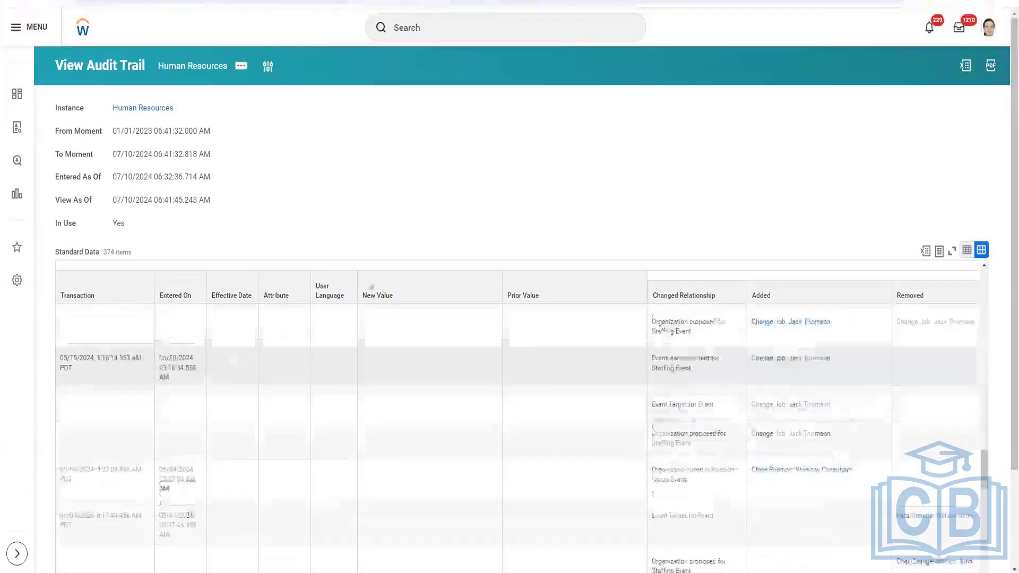
pyautogui.scroll(-3, 356, 314)
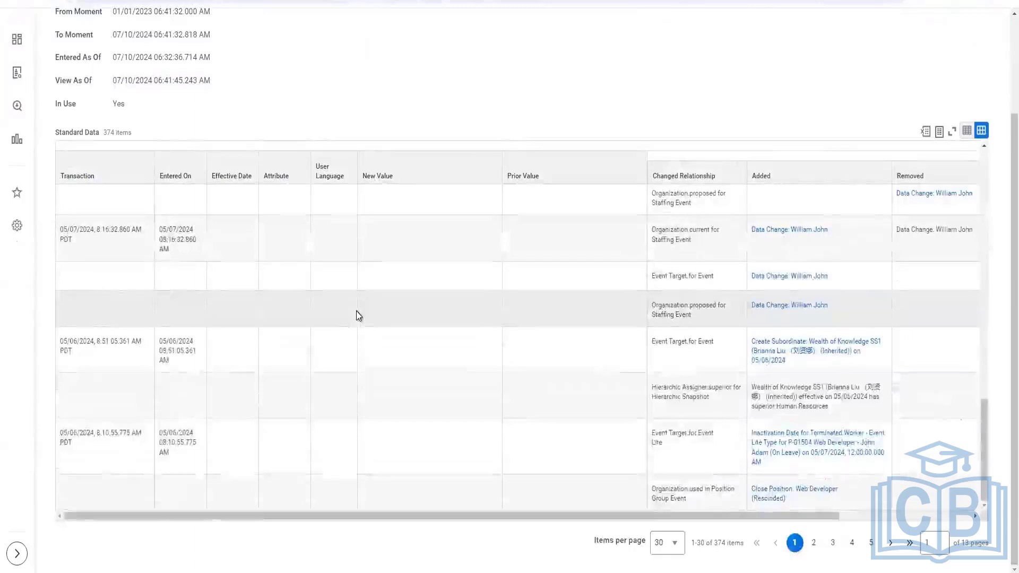
pyautogui.scroll(8, 357, 312)
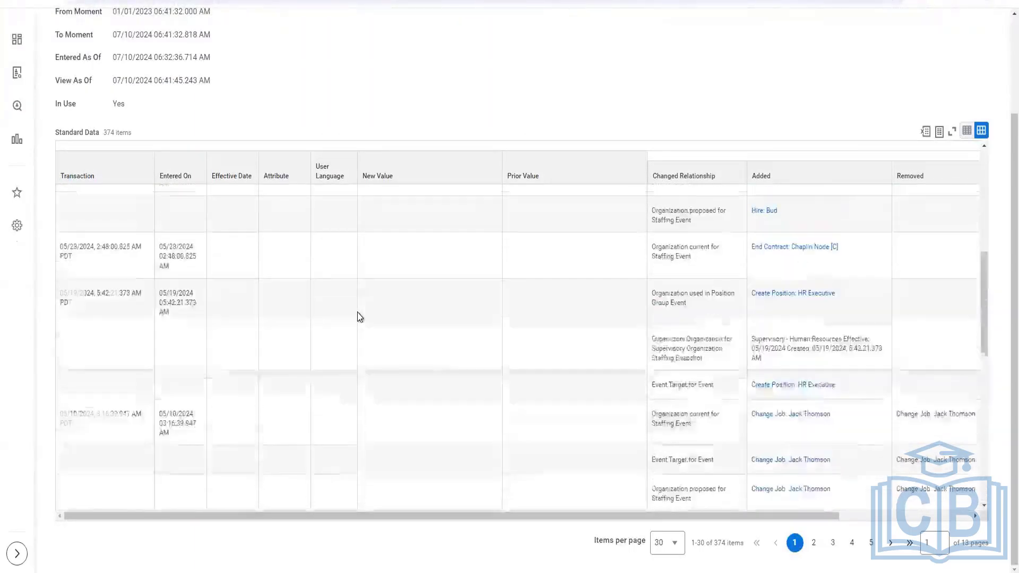
pyautogui.scroll(-8, 358, 313)
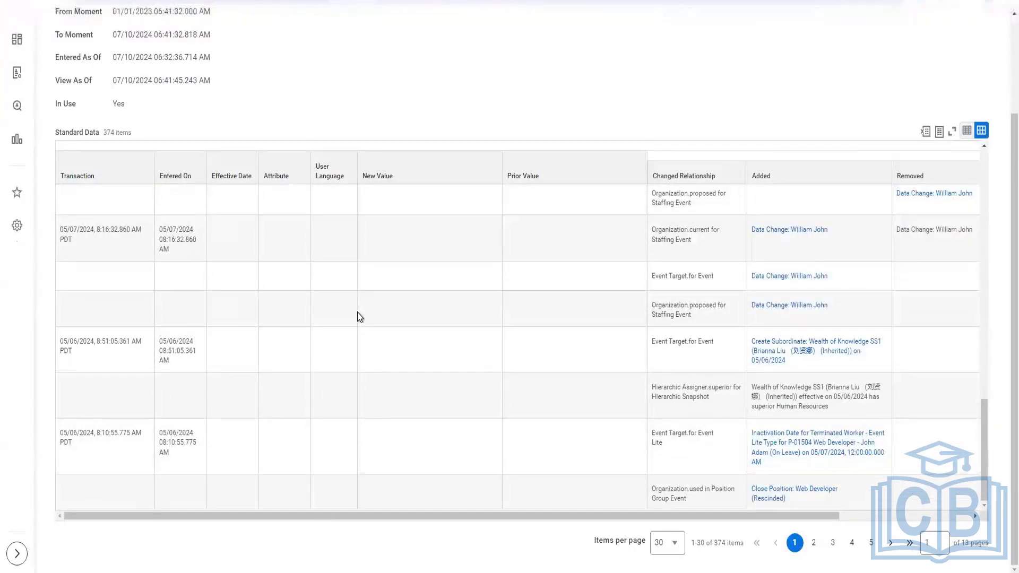
pyautogui.scroll(8, 358, 313)
pyautogui.scroll(3, 358, 312)
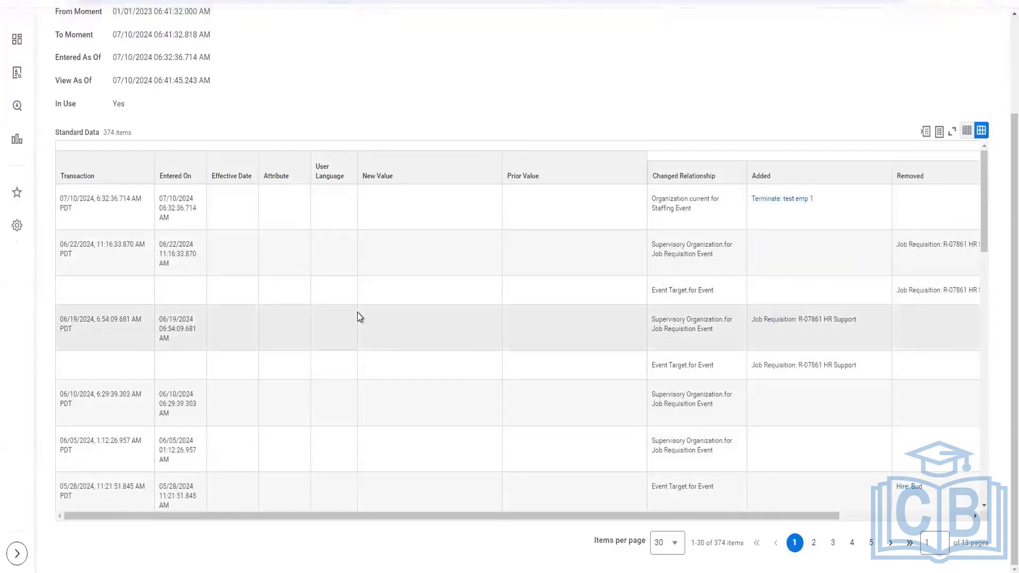
pyautogui.scroll(1, 358, 312)
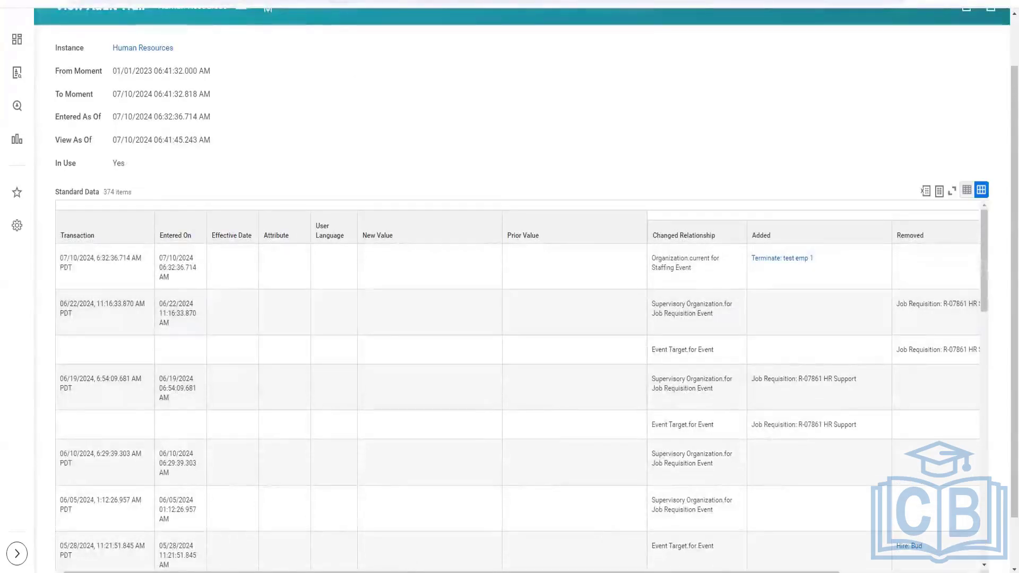
# Switch to the Terminate Employee spreadsheet in Excel and set Termination Date and Last Day of Work to 7/6/2024
pyautogui.moveTo(378, 571)
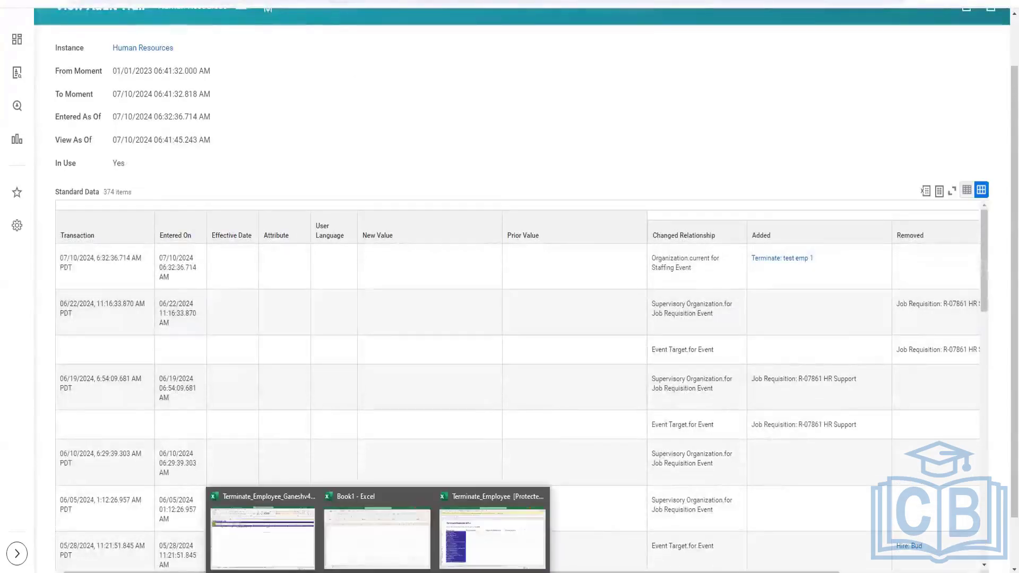
pyautogui.click(285, 538)
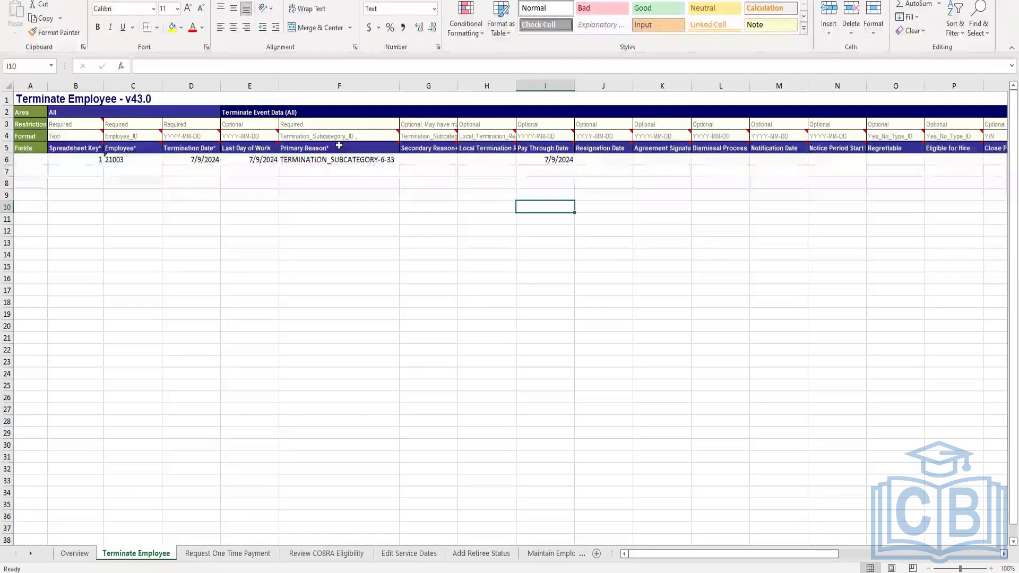
pyautogui.doubleClick(202, 159)
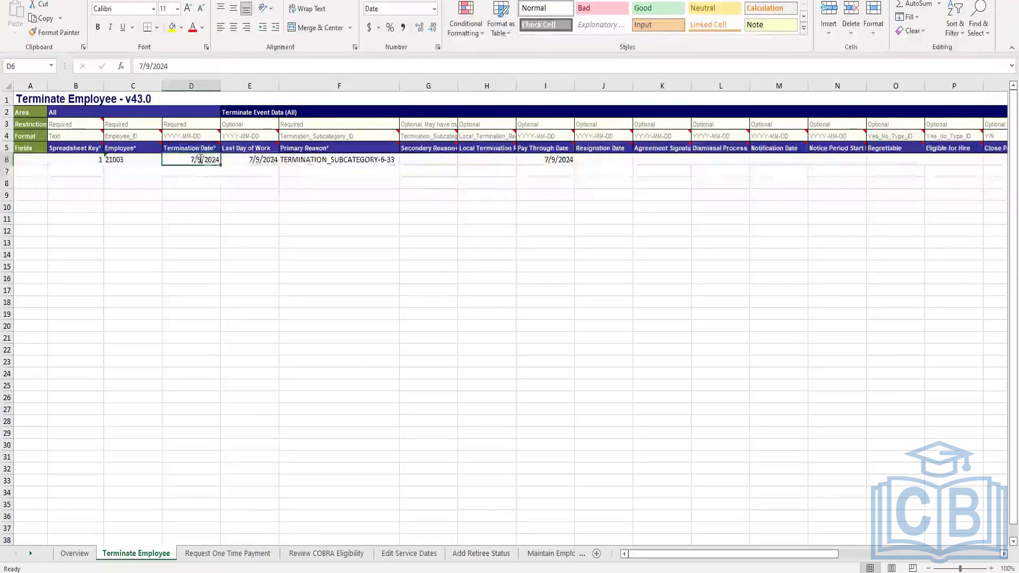
pyautogui.press('BackSpace')
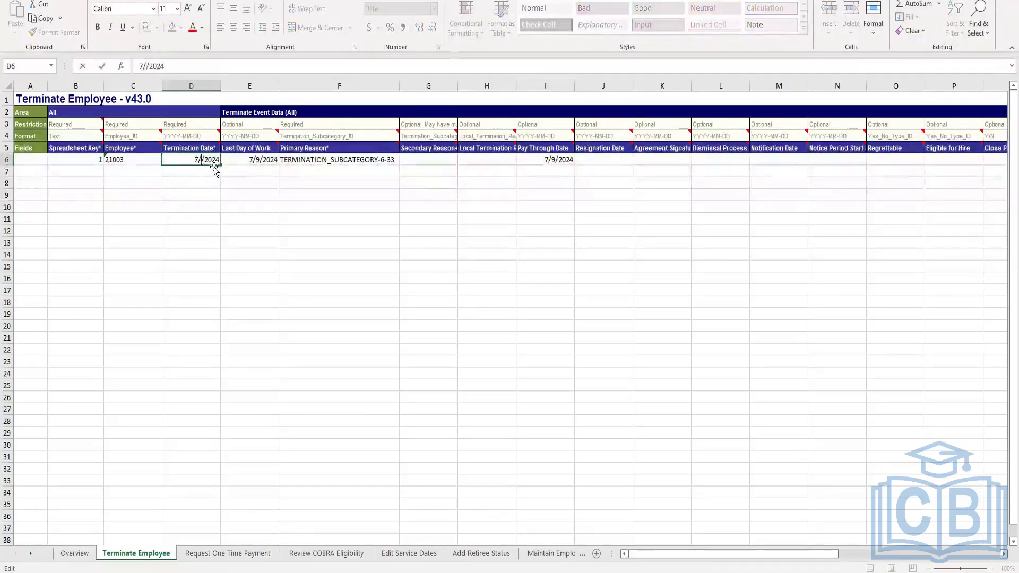
pyautogui.write('6')
pyautogui.click(259, 157)
pyautogui.doubleClick(259, 158)
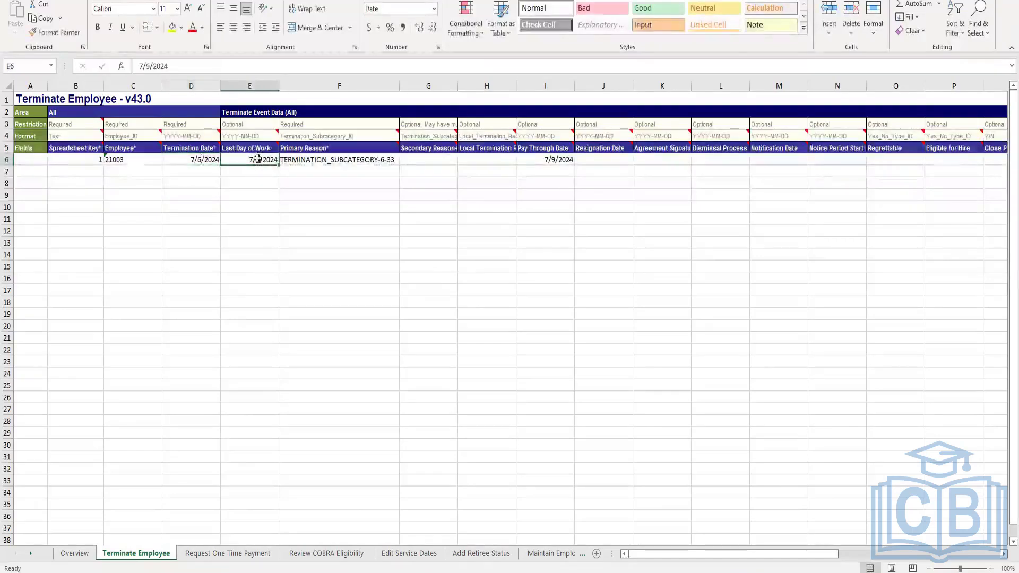
pyautogui.press('BackSpace')
pyautogui.write('6')
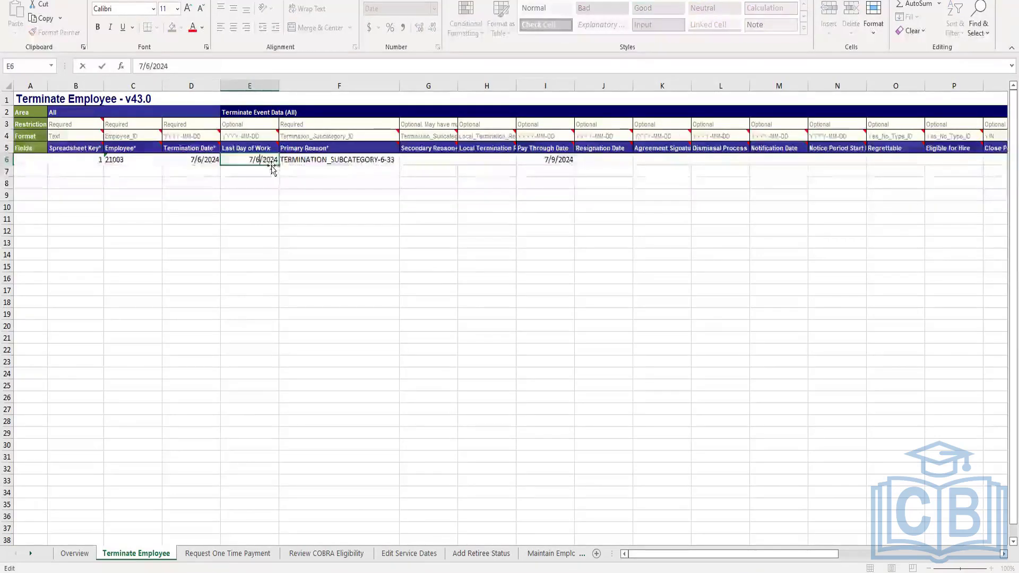
# Set the Pay Through Date in the same termination row to 7/6/2024
pyautogui.click(555, 159)
pyautogui.doubleClick(558, 159)
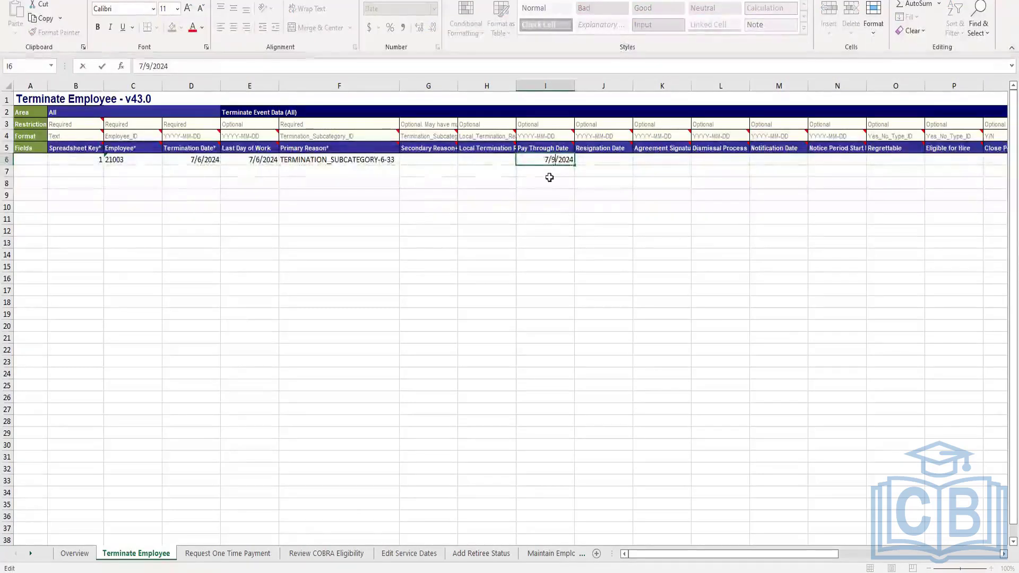
pyautogui.press('BackSpace')
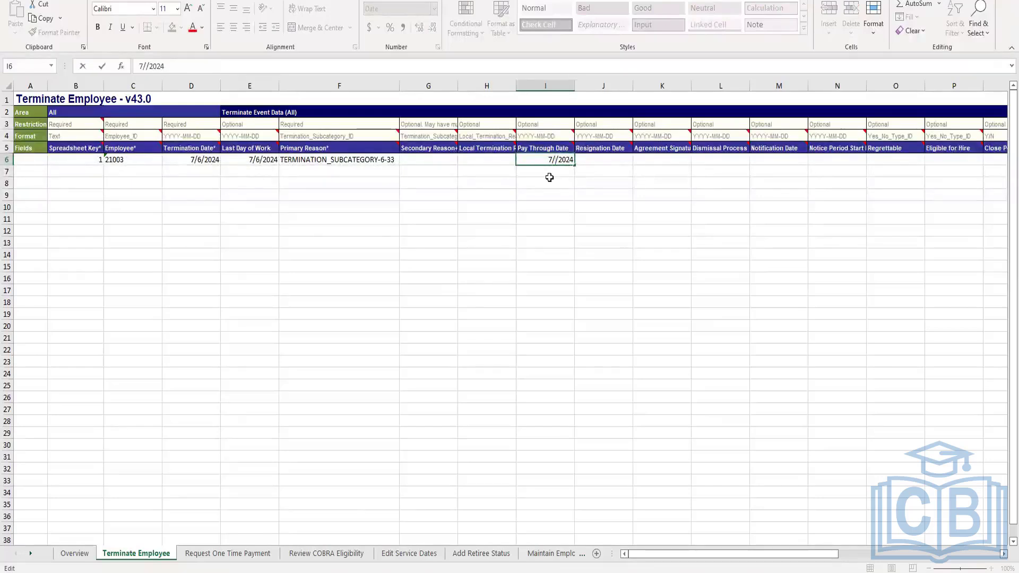
pyautogui.write('6')
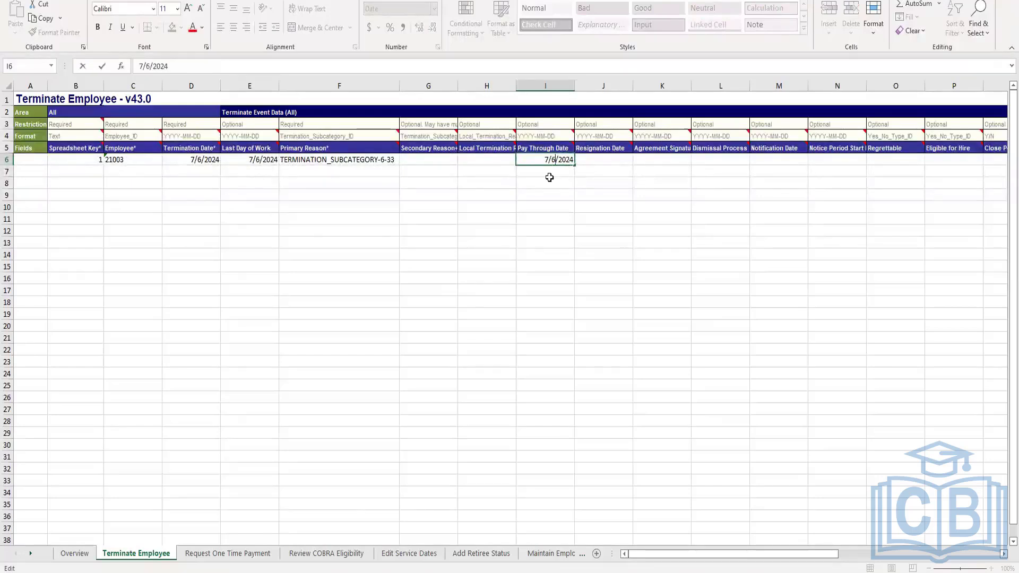
pyautogui.click(545, 205)
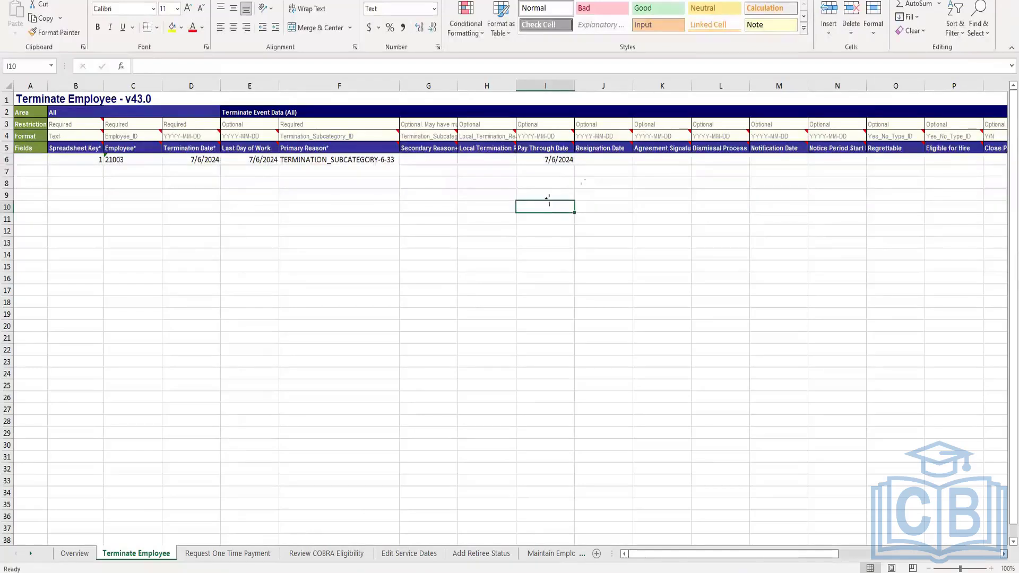
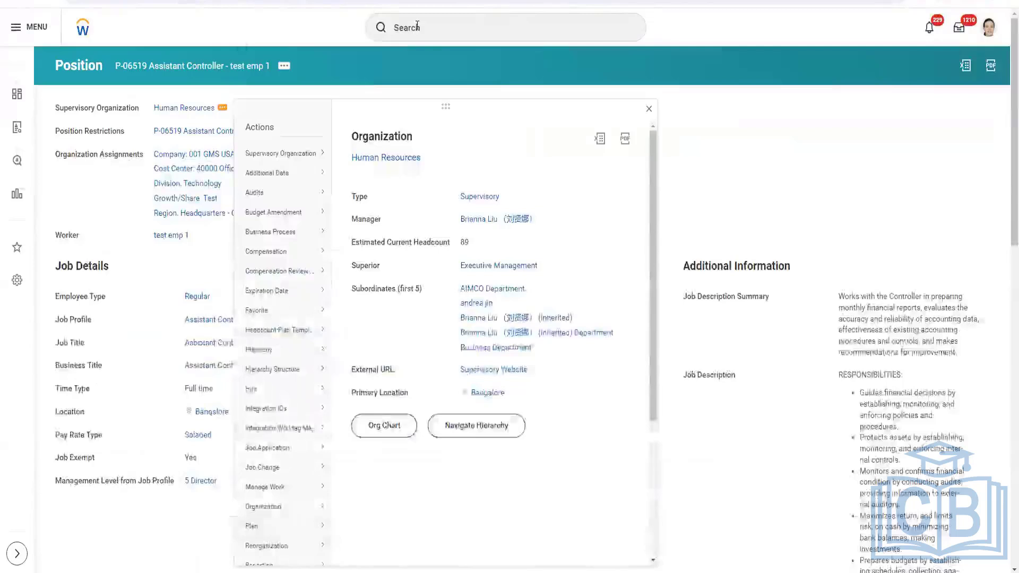
# Search for and open the Terminate Employee task
pyautogui.click(415, 24)
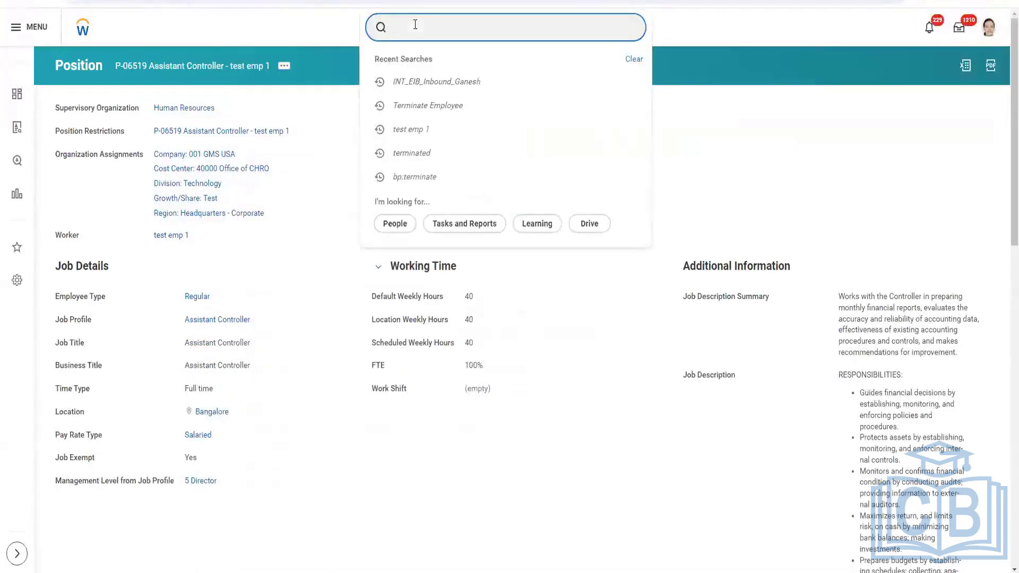
pyautogui.write('terminate em')
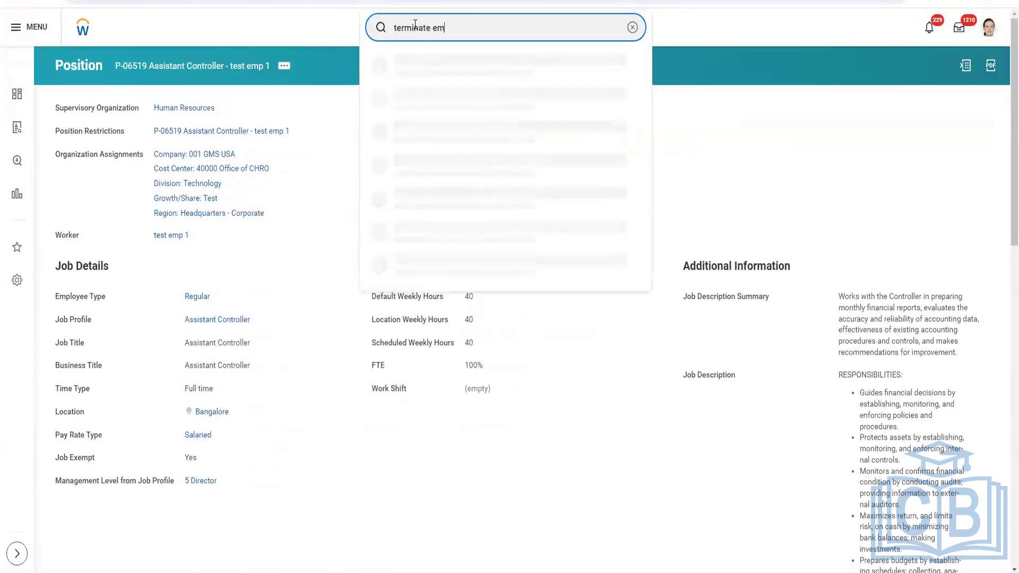
pyautogui.write('ploy')
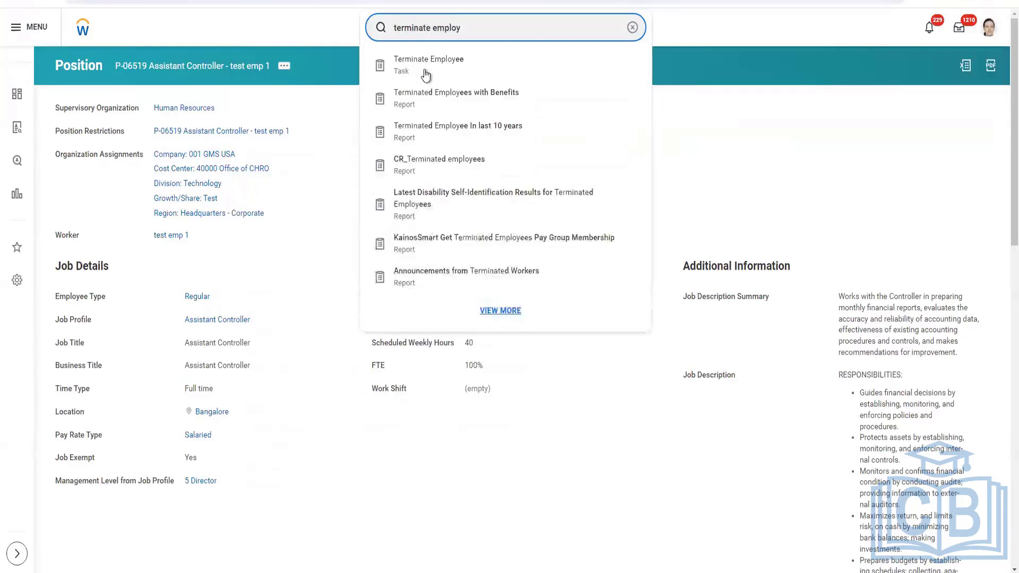
pyautogui.click(423, 72)
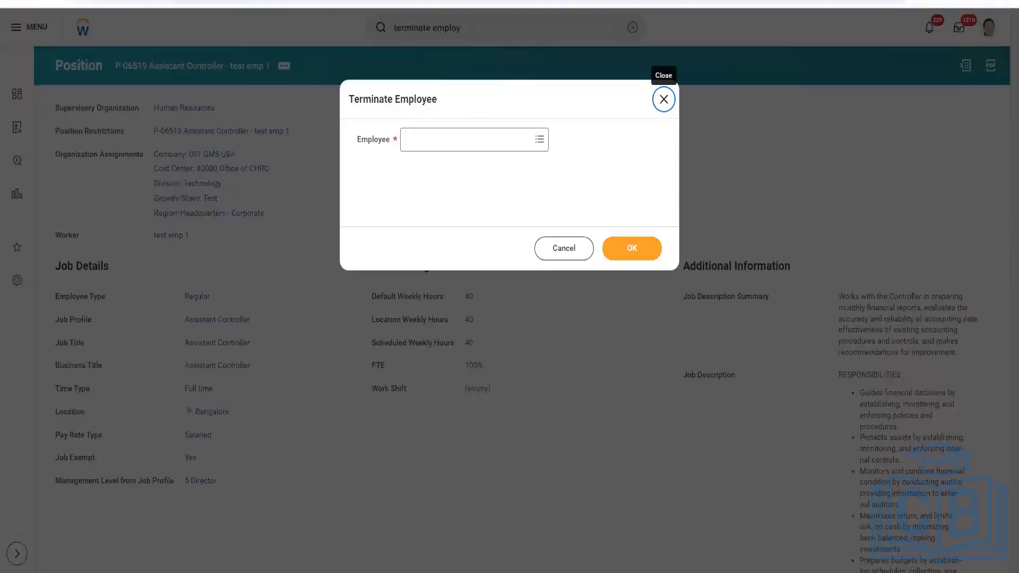
# Paste the worker's Employee ID copied from Workday into the spreadsheet's Employee cell and save the workbook
pyautogui.click(264, 558)
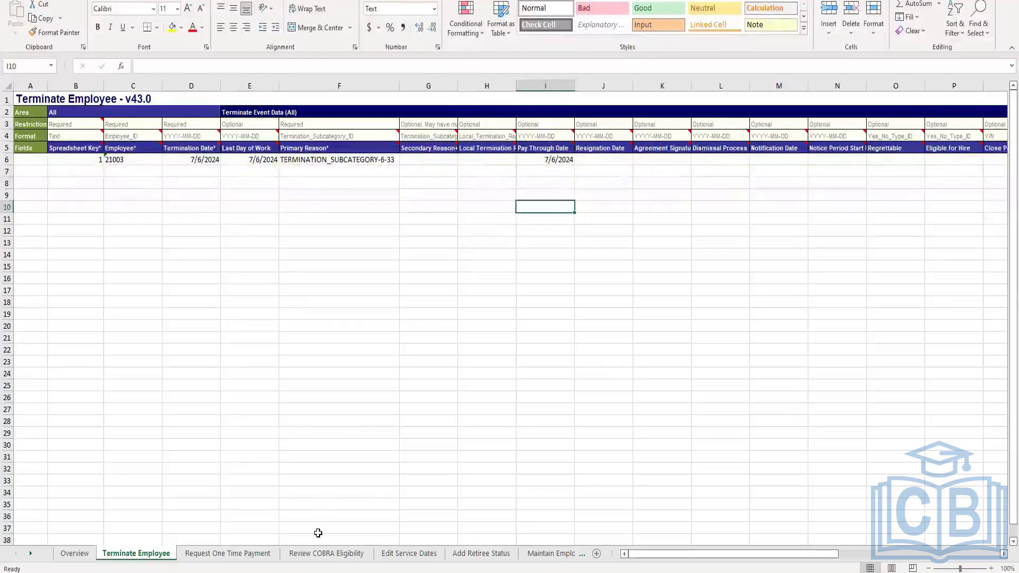
pyautogui.click(139, 161)
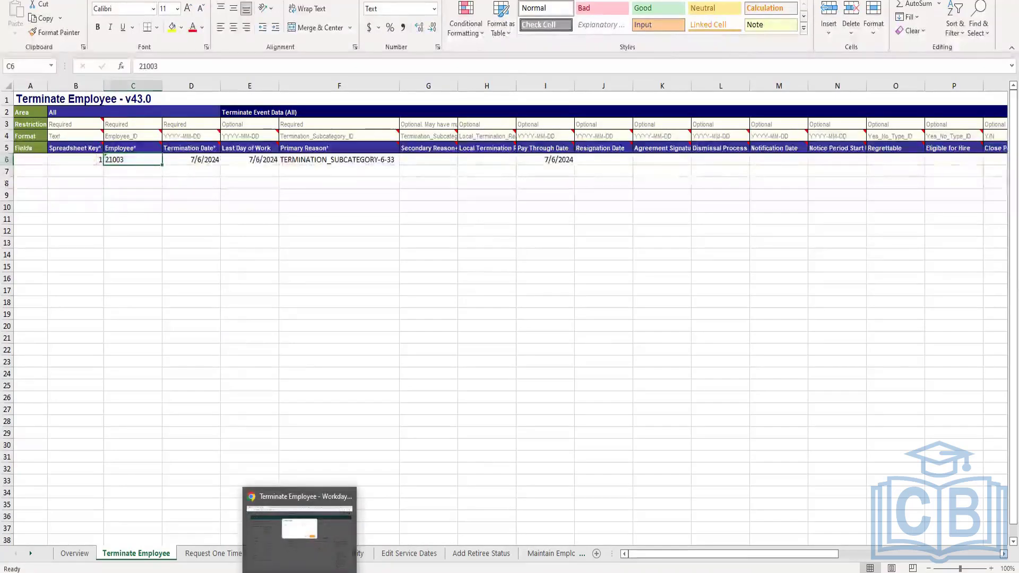
pyautogui.click(300, 525)
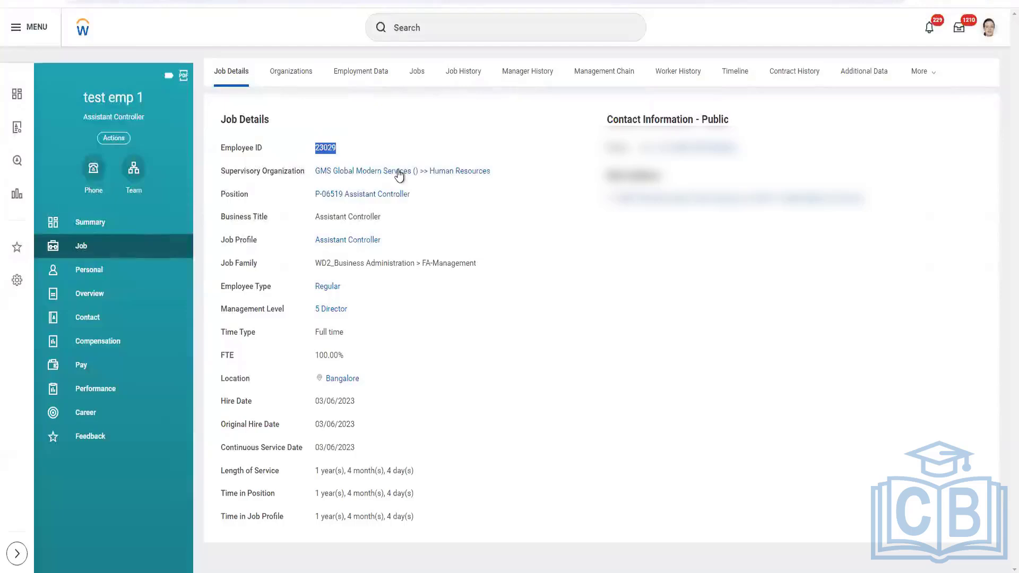
pyautogui.click(392, 572)
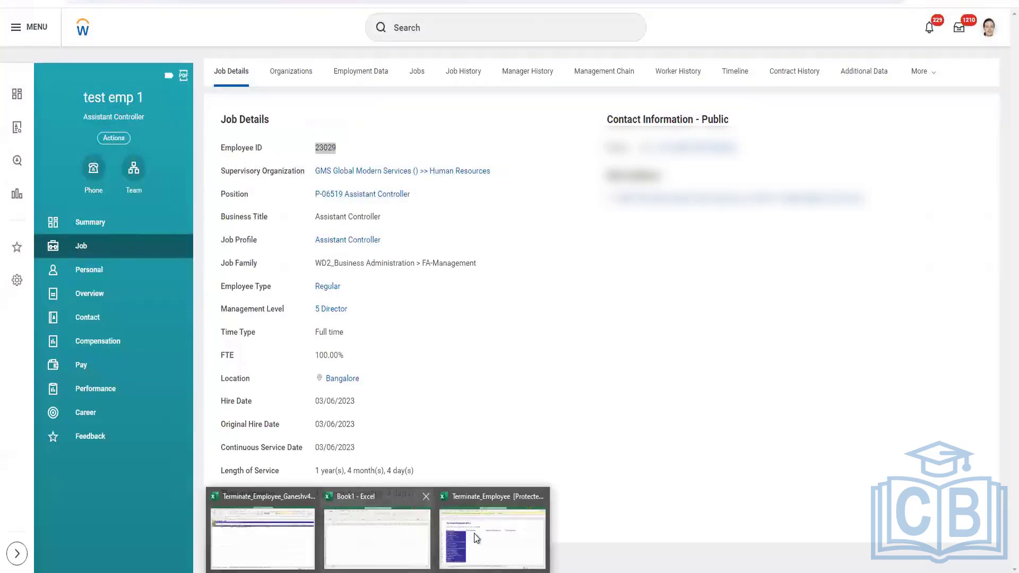
pyautogui.click(263, 531)
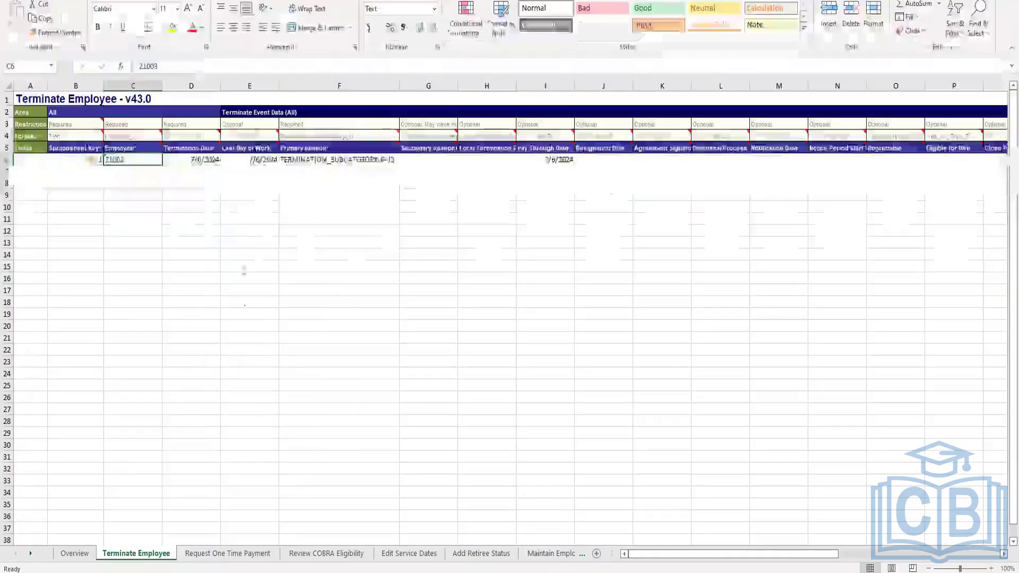
pyautogui.doubleClick(107, 160)
pyautogui.doubleClick(107, 160)
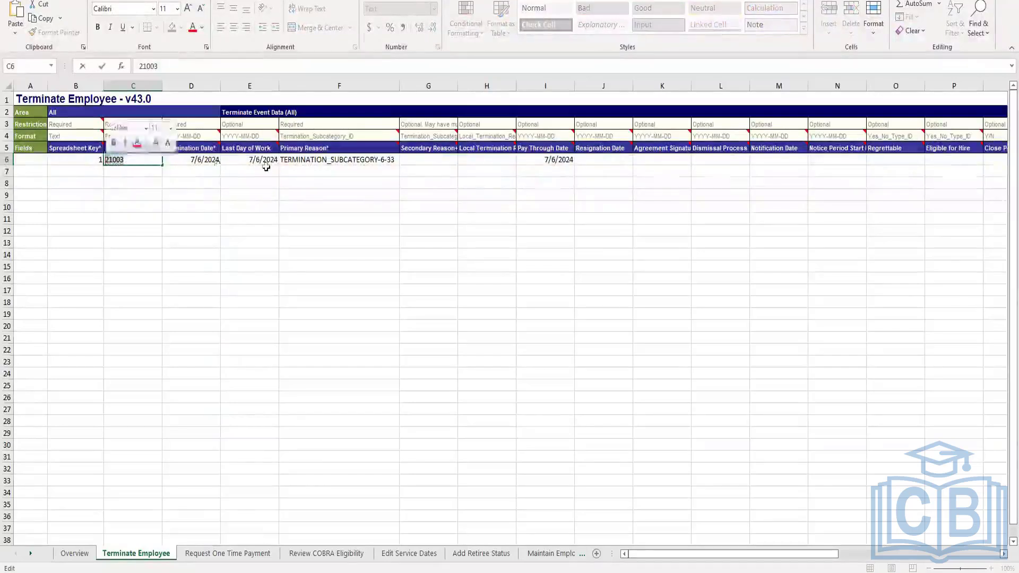
pyautogui.write('23029')
pyautogui.click(191, 196)
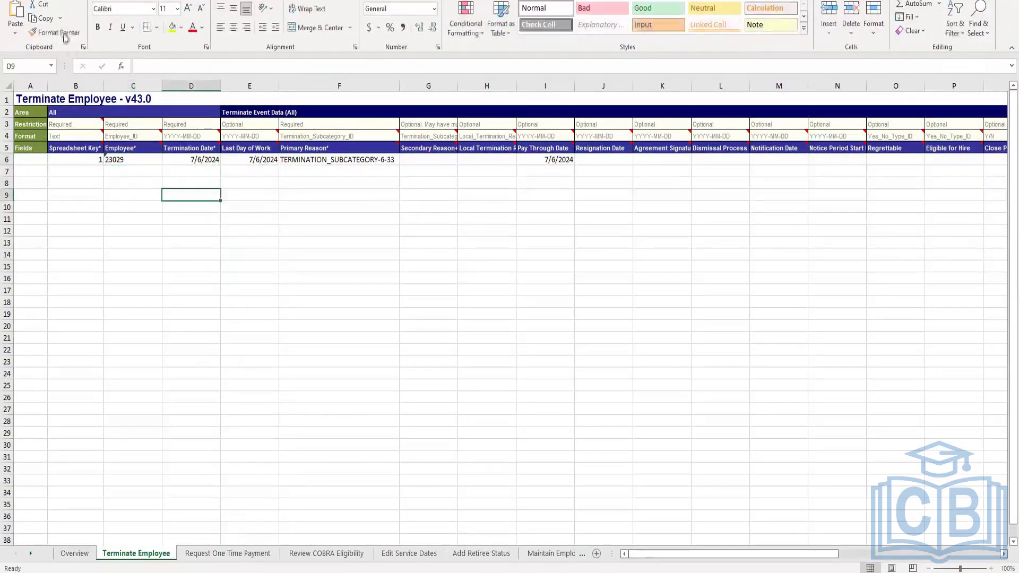
pyautogui.hotkey('ctrl', 's')
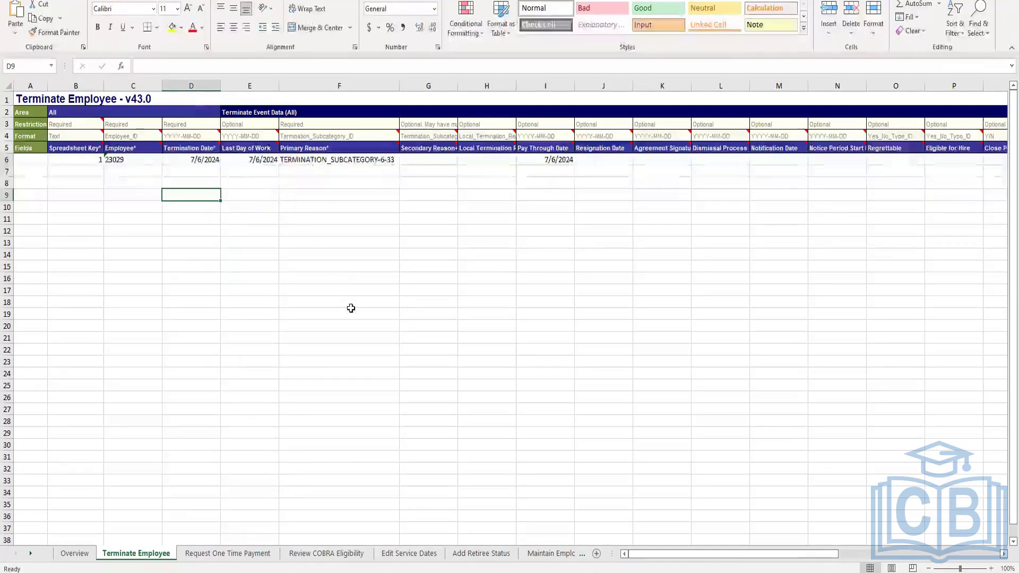
# Close the messages pop-up and relaunch the INT_EIB_Inbound_Ganesh integration from the background process's related actions
pyautogui.hotkey('alt', 'Tab')
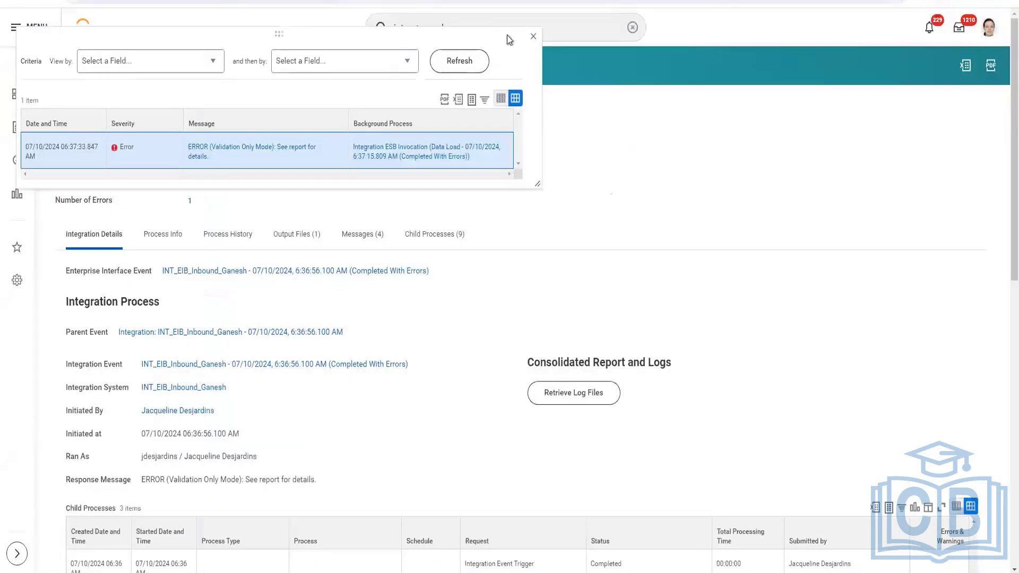
pyautogui.click(533, 39)
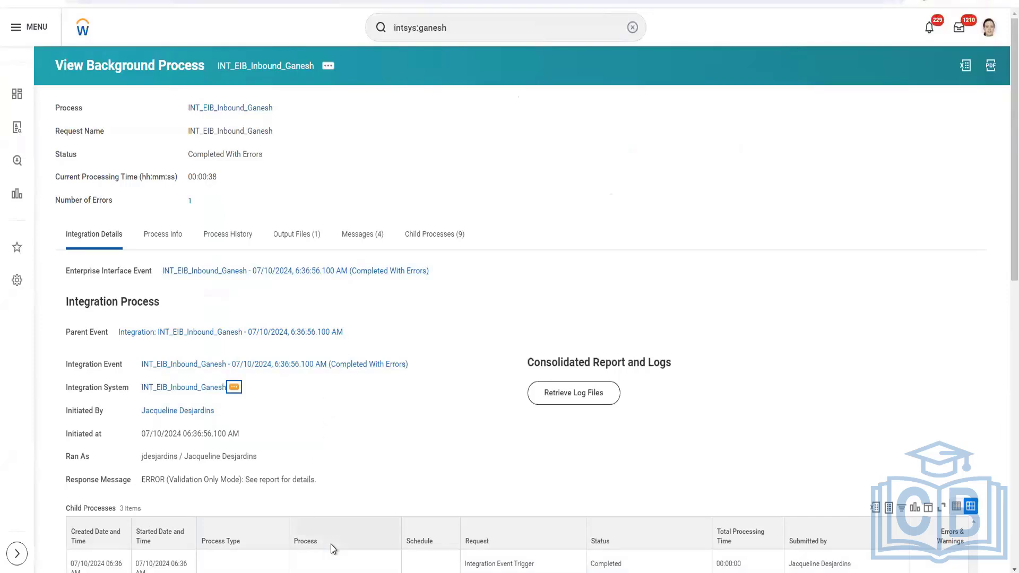
pyautogui.click(328, 66)
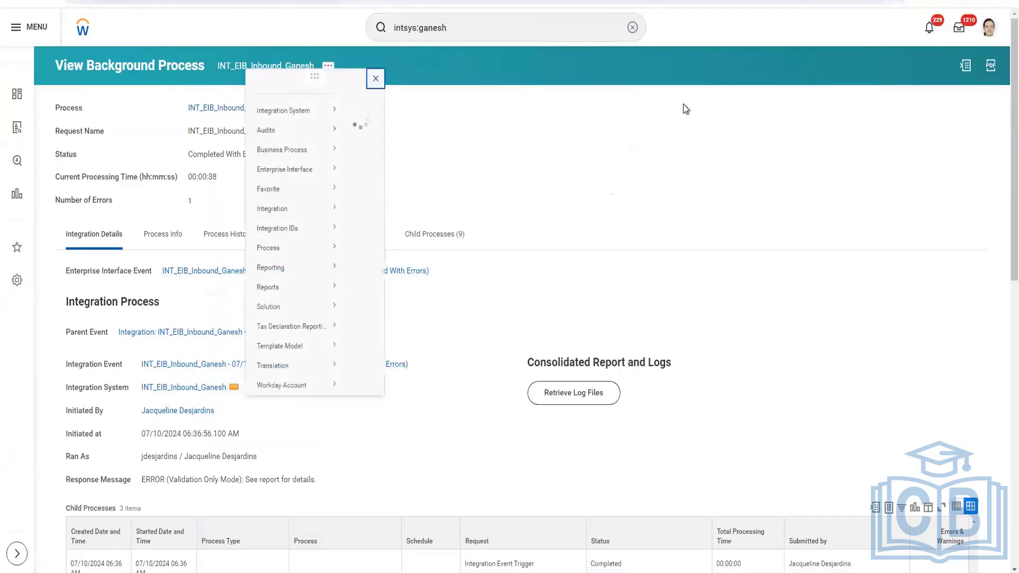
pyautogui.moveTo(321, 219)
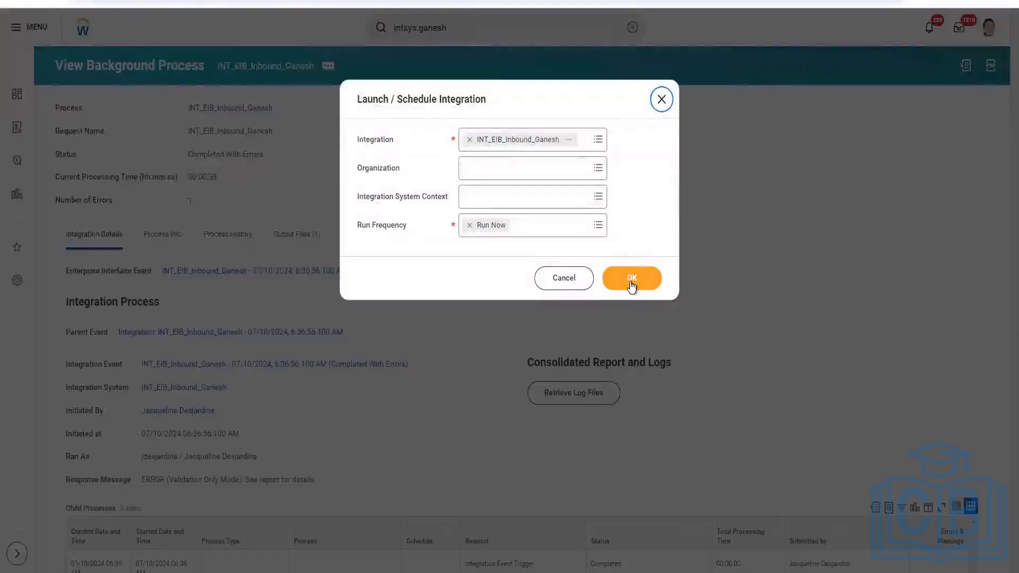
pyautogui.click(632, 281)
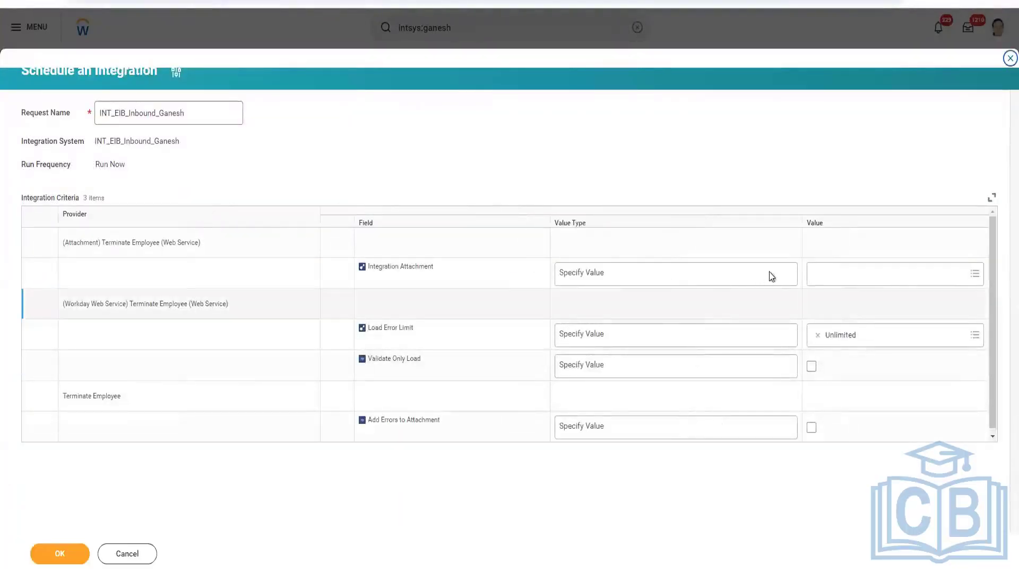
# Create a new integration attachment by uploading Terminate_Employee_Ganeshv43.0.xlsx
pyautogui.click(822, 275)
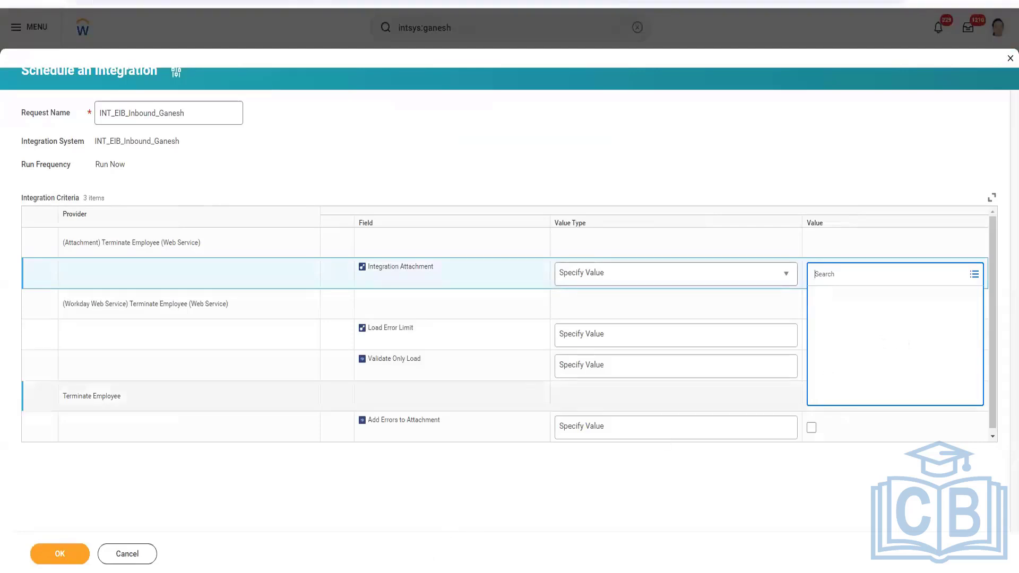
pyautogui.moveTo(430, 558)
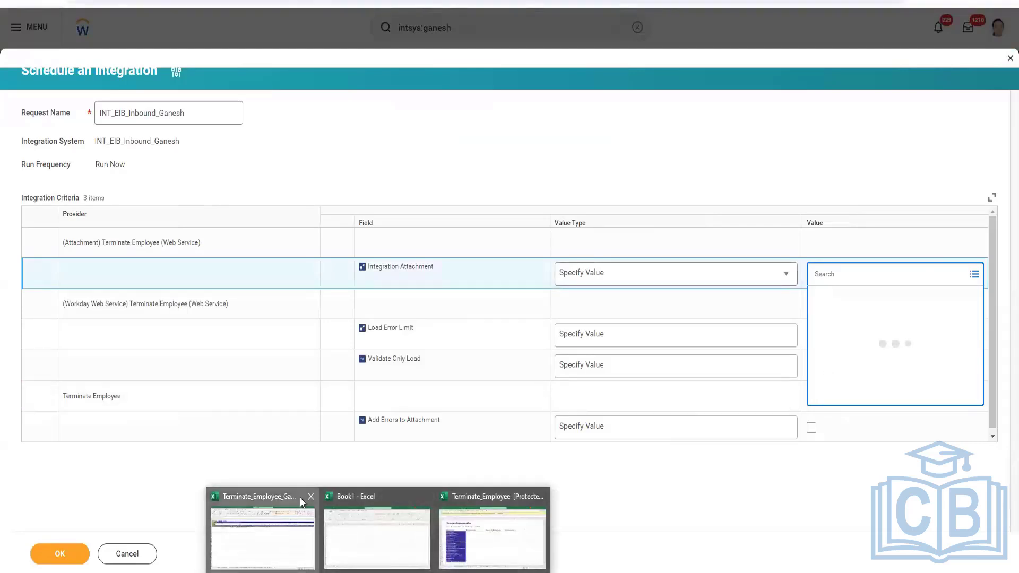
pyautogui.click(298, 530)
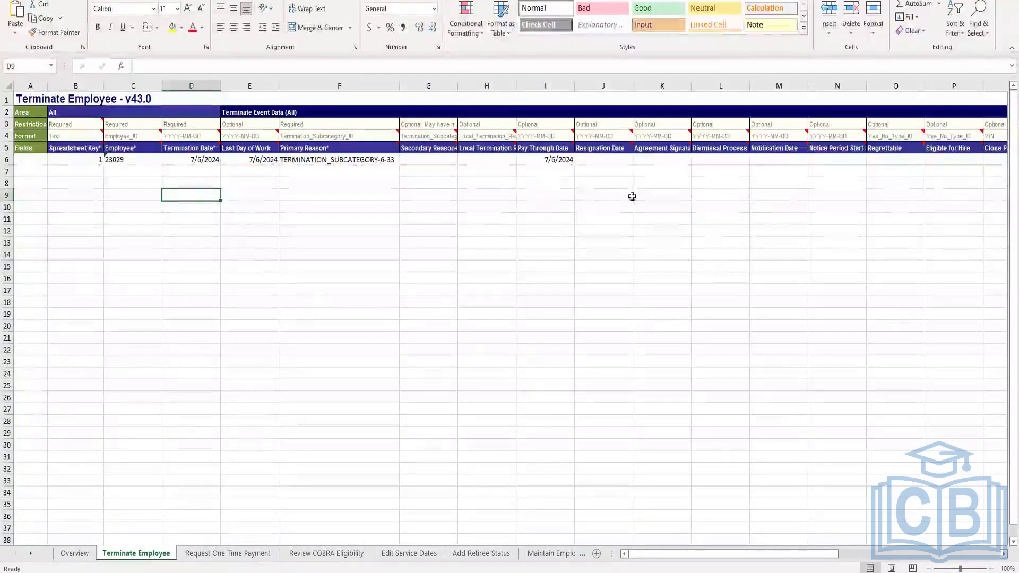
pyautogui.hotkey('alt', 'Tab')
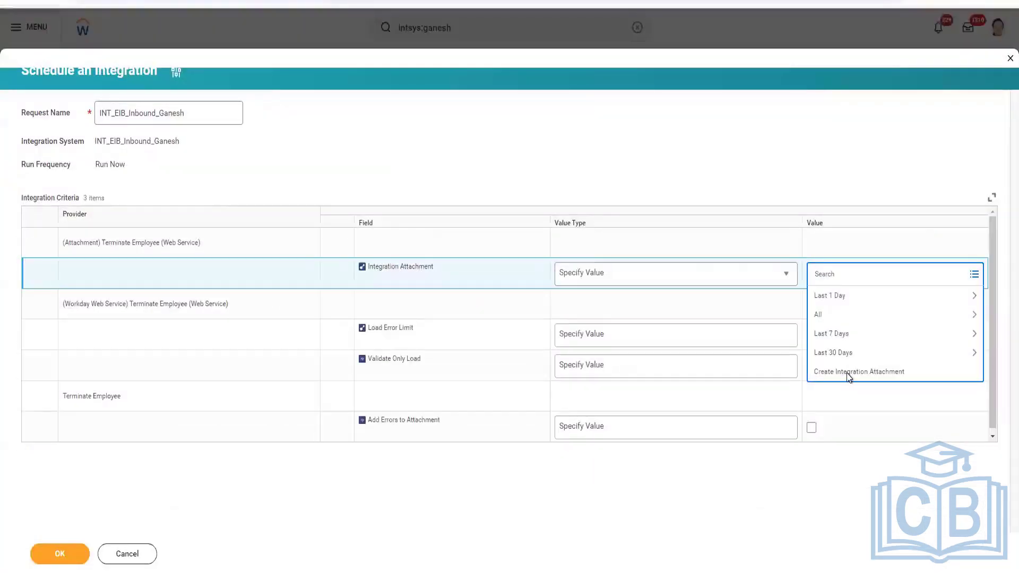
pyautogui.click(847, 372)
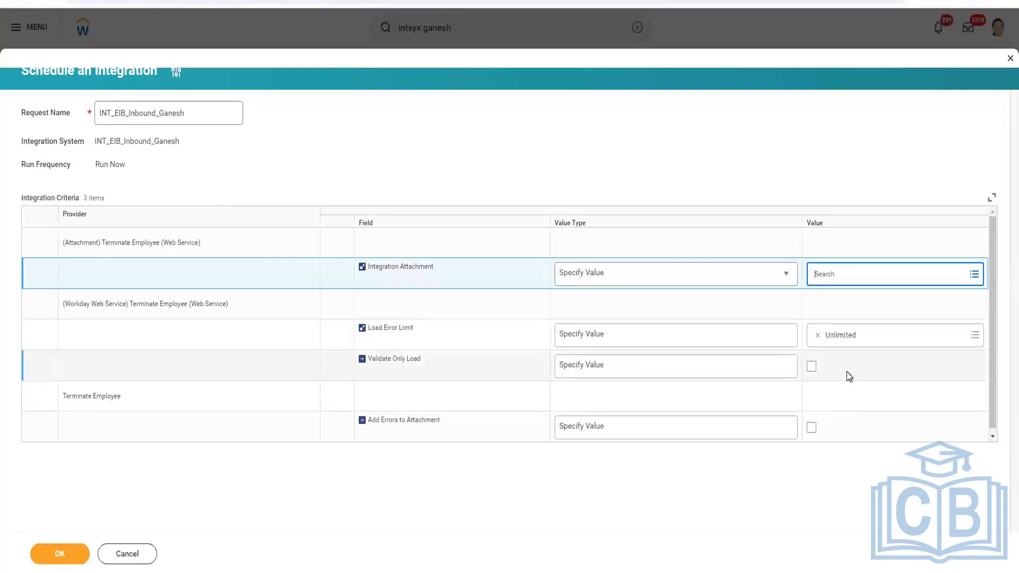
pyautogui.click(836, 277)
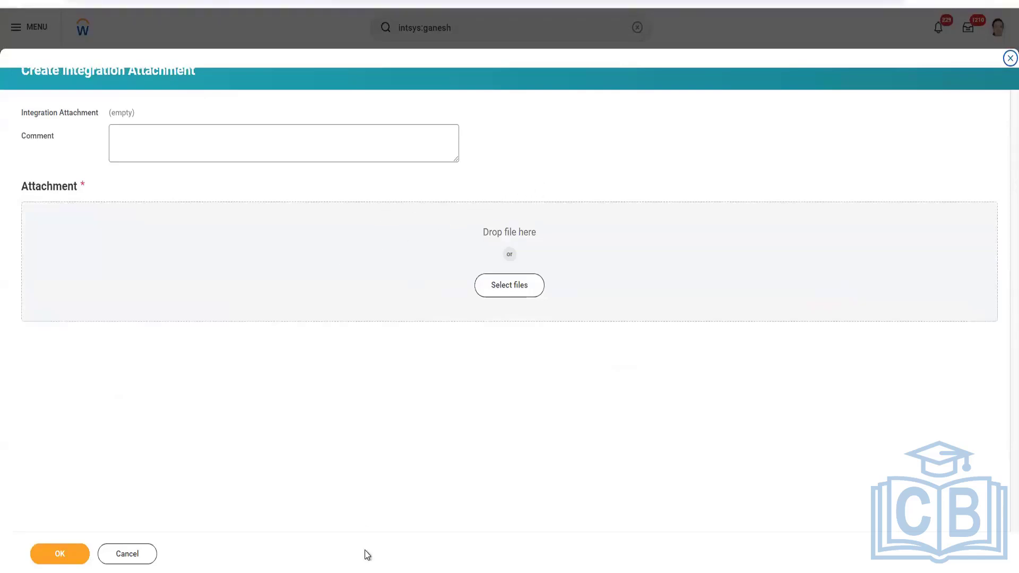
pyautogui.click(430, 281)
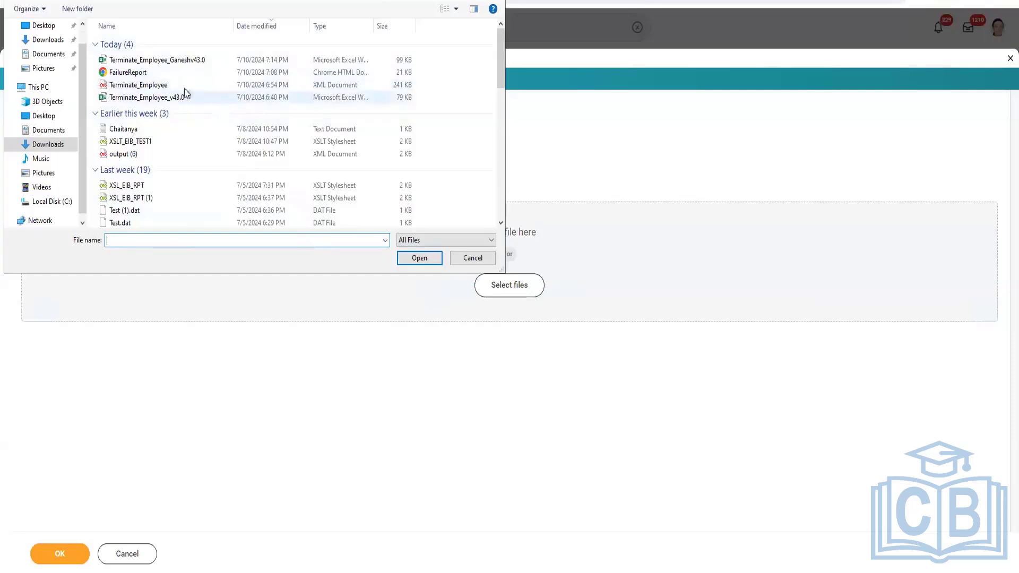
pyautogui.click(190, 59)
pyautogui.click(419, 258)
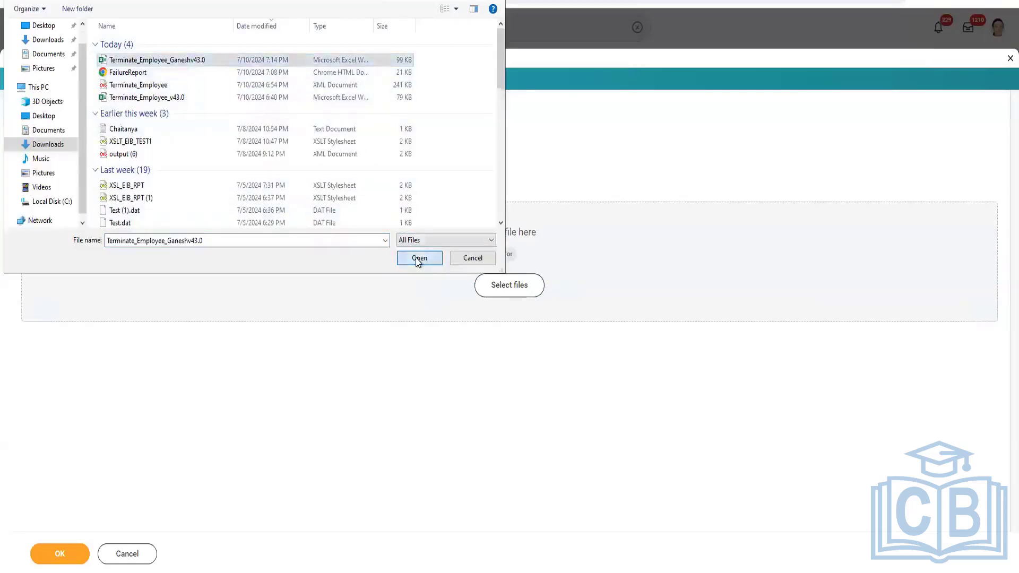
pyautogui.click(68, 557)
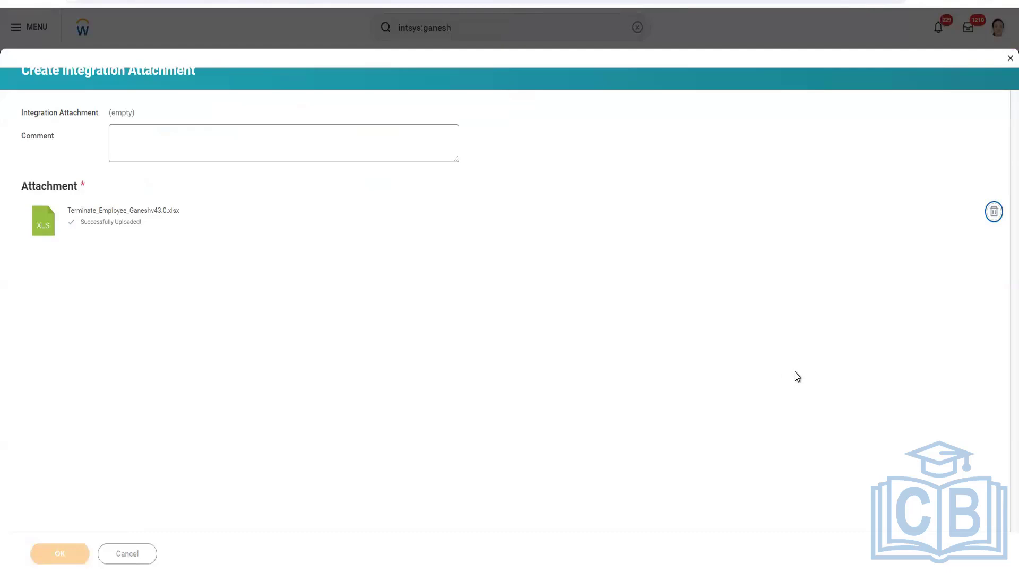
# Enable Validate Only Load and submit the integration run
pyautogui.click(812, 373)
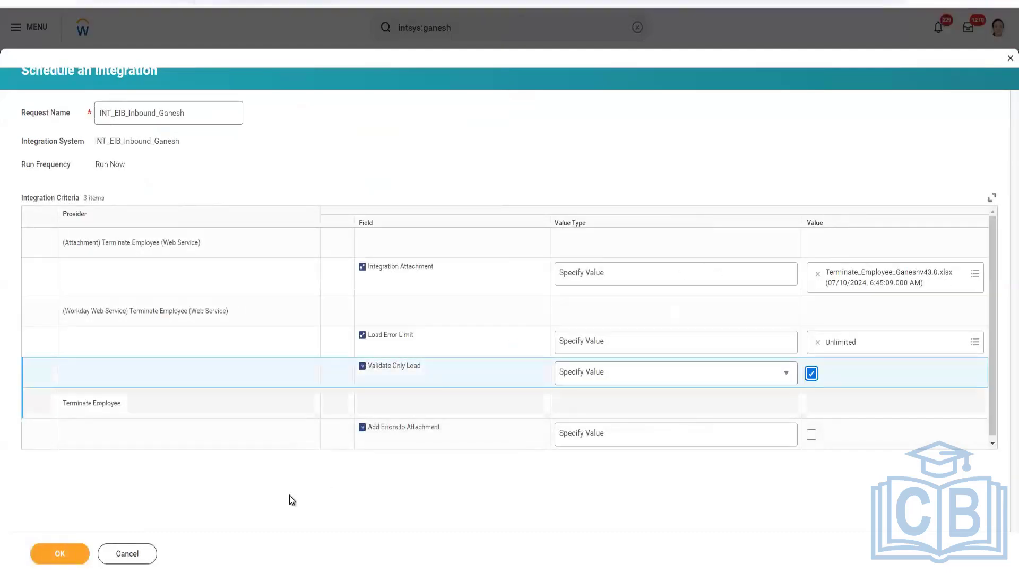
pyautogui.click(60, 554)
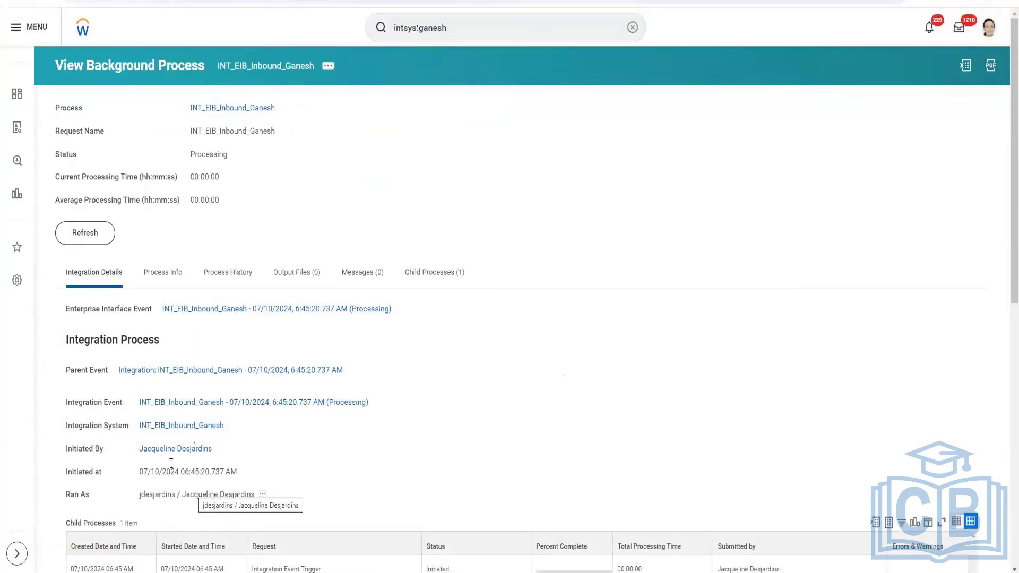
# Refresh the background process page until the integration finishes processing
pyautogui.click(98, 237)
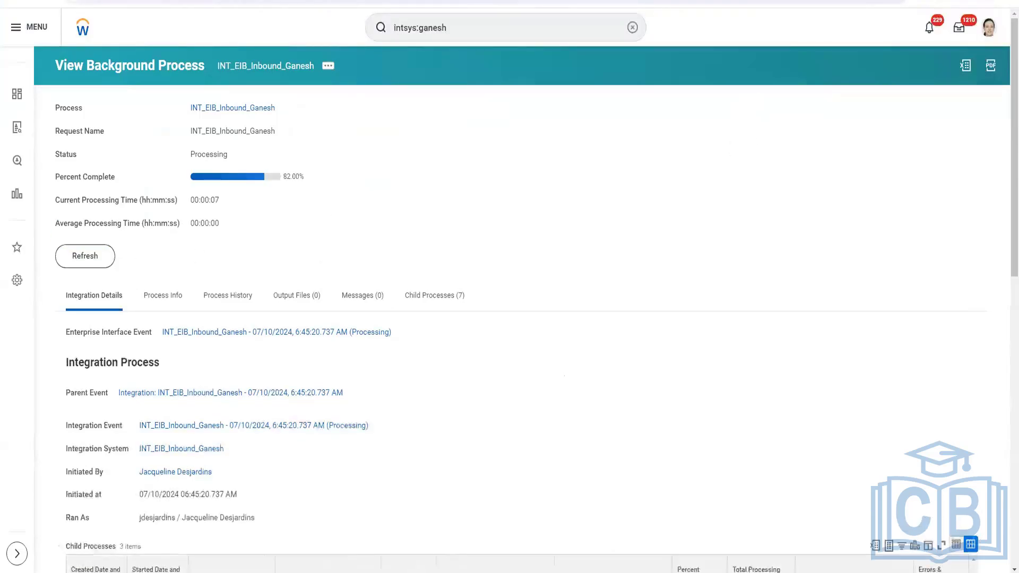
pyautogui.click(85, 264)
pyautogui.click(96, 260)
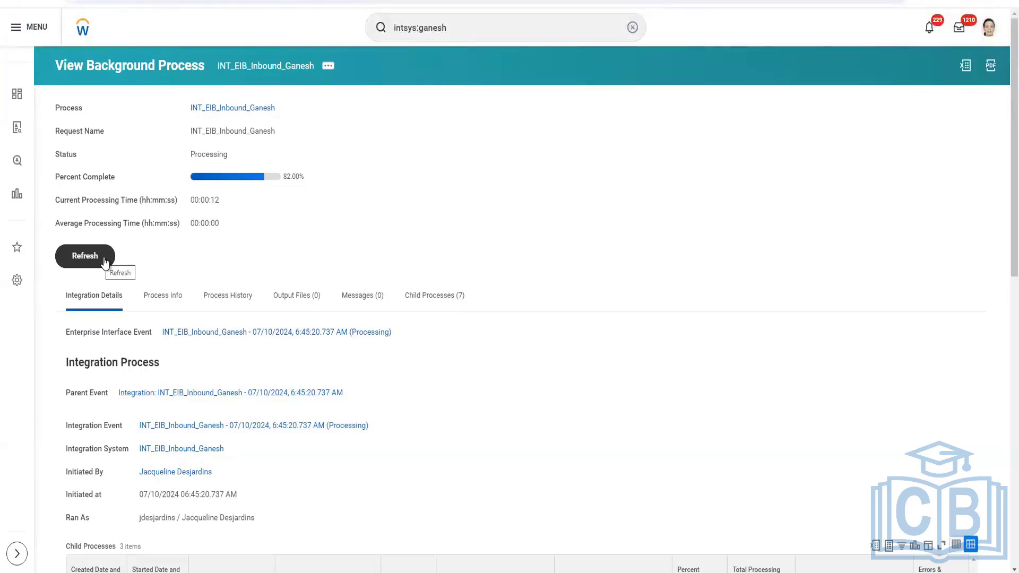
pyautogui.click(105, 262)
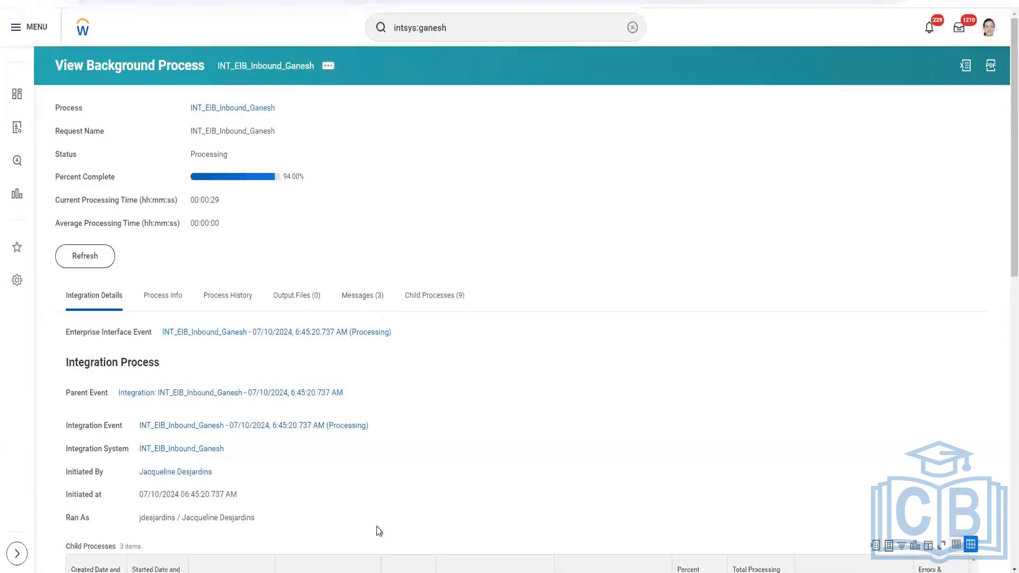
pyautogui.click(109, 262)
pyautogui.click(85, 257)
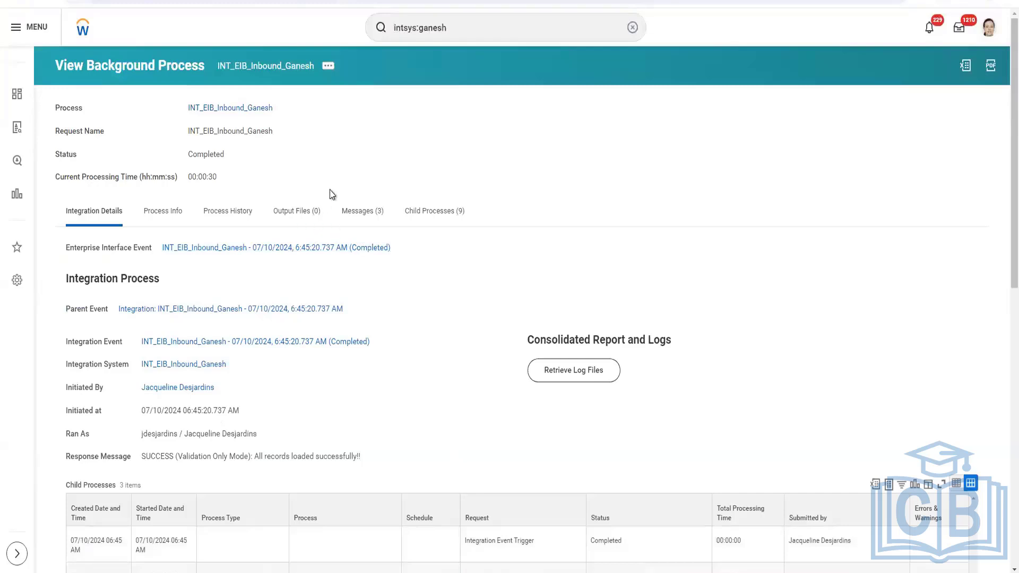
# Review the completed process's status and response message
pyautogui.moveTo(188, 154); pyautogui.dragTo(226, 159)
pyautogui.moveTo(377, 572)
pyautogui.click(272, 539)
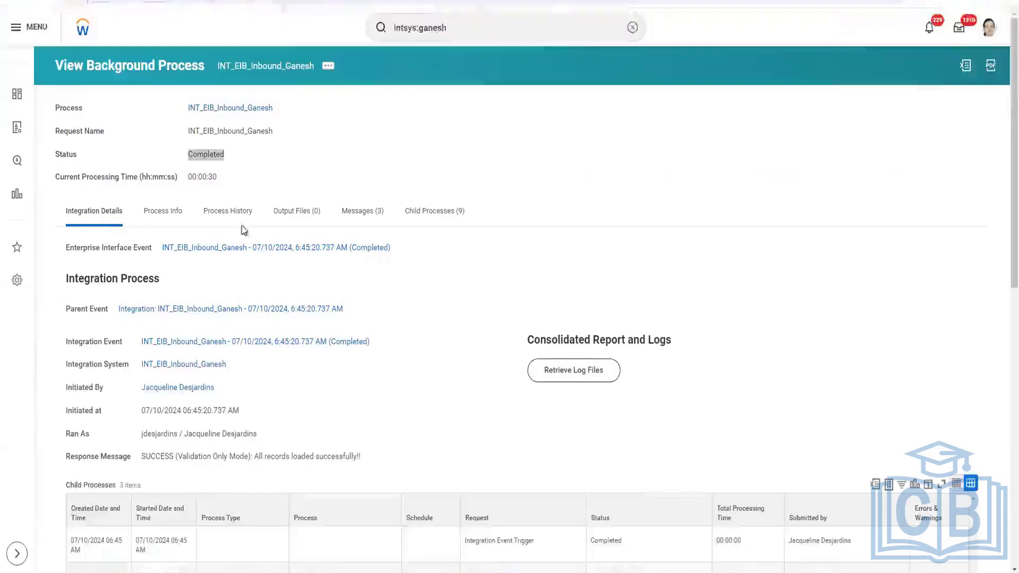
pyautogui.doubleClick(196, 155)
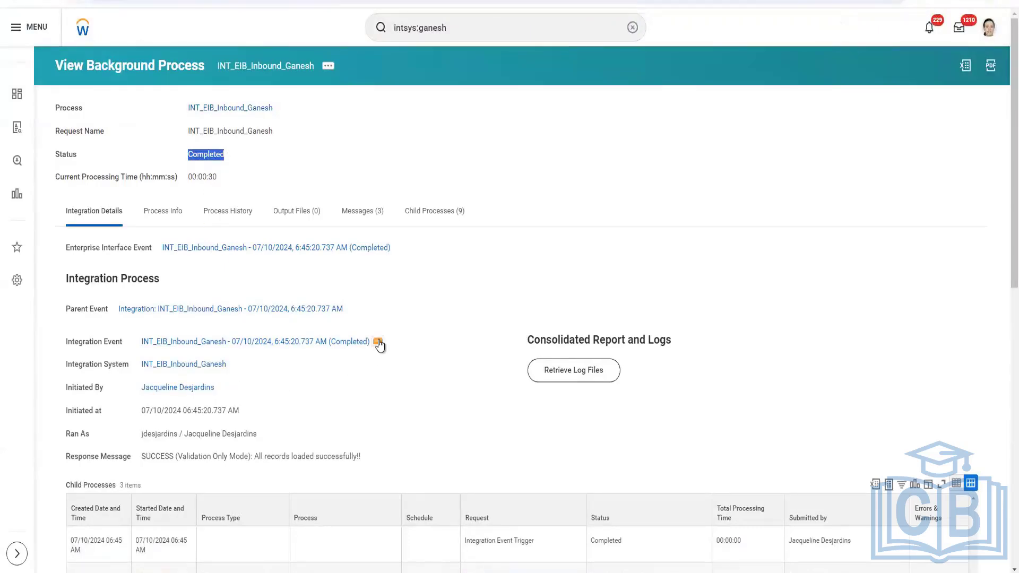
# Relaunch the integration event with Validate Only Load turned off and submit it
pyautogui.click(378, 343)
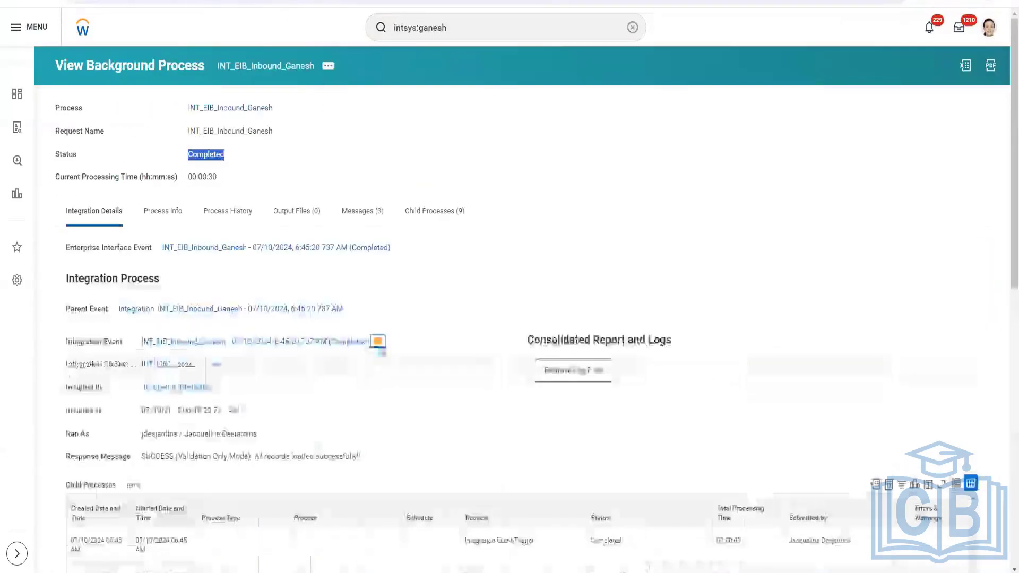
pyautogui.click(378, 341)
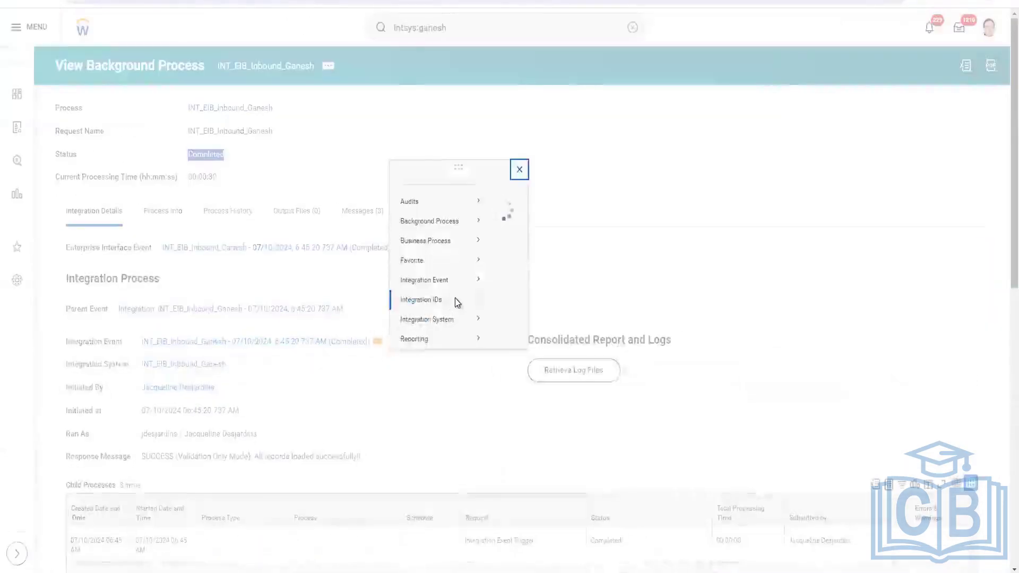
pyautogui.moveTo(478, 155)
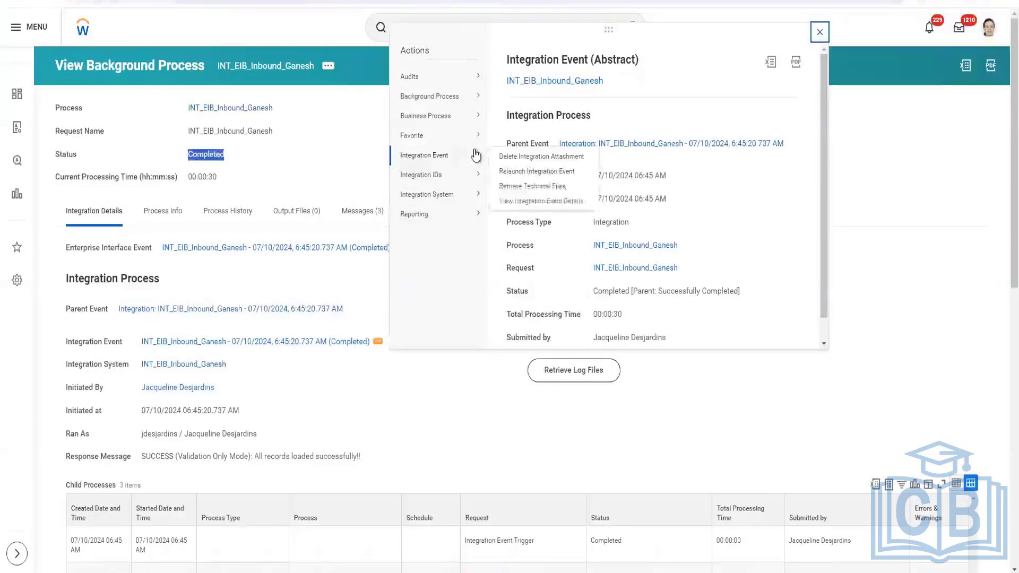
pyautogui.click(520, 171)
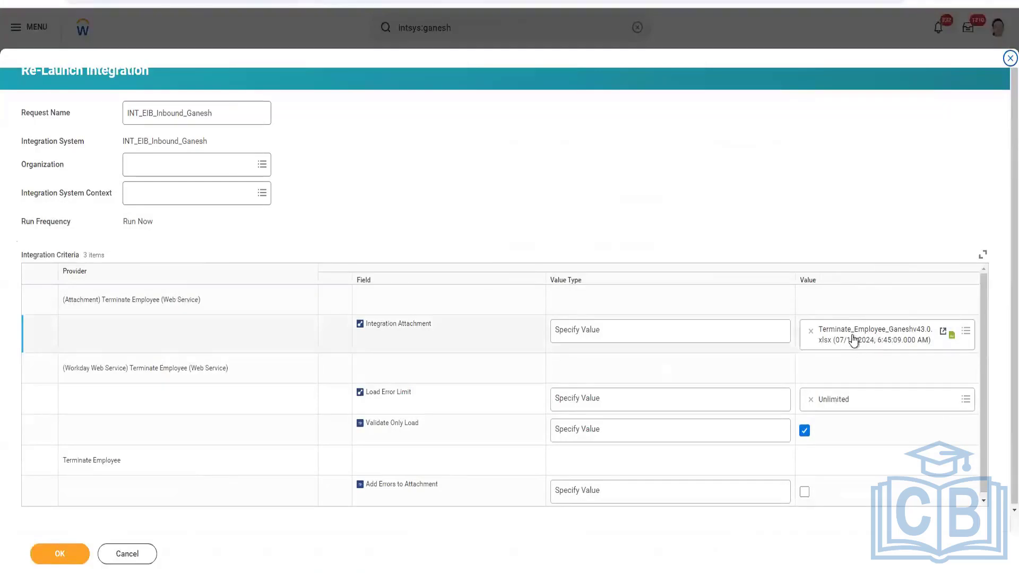
pyautogui.click(804, 433)
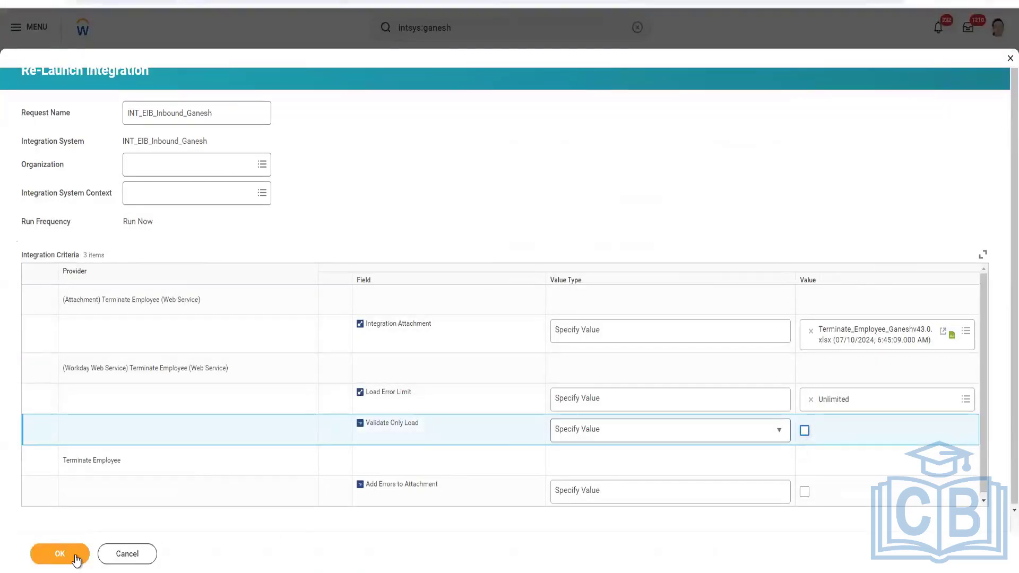
pyautogui.click(77, 558)
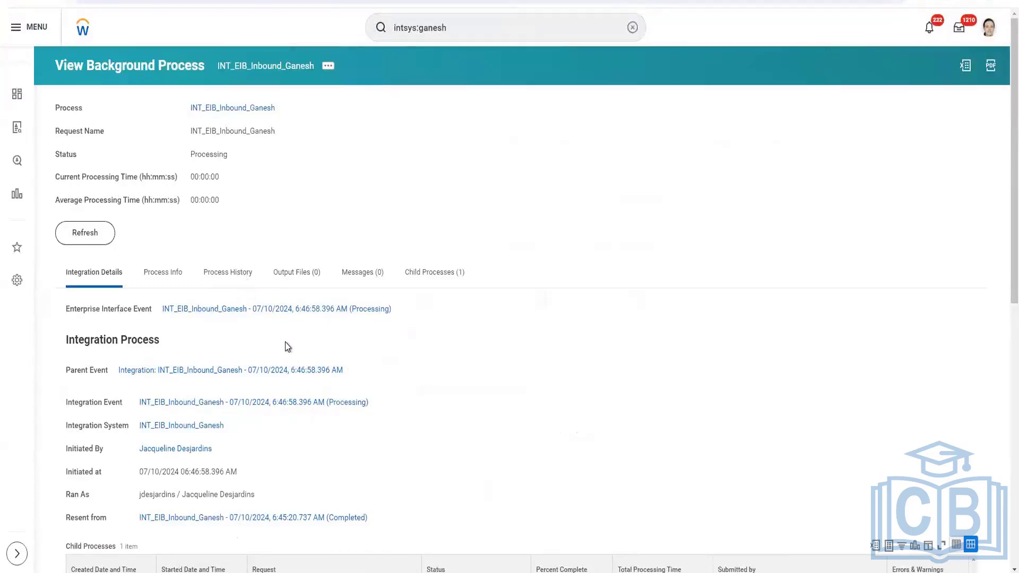
# Refresh the background process page until the relaunched integration completes
pyautogui.click(88, 234)
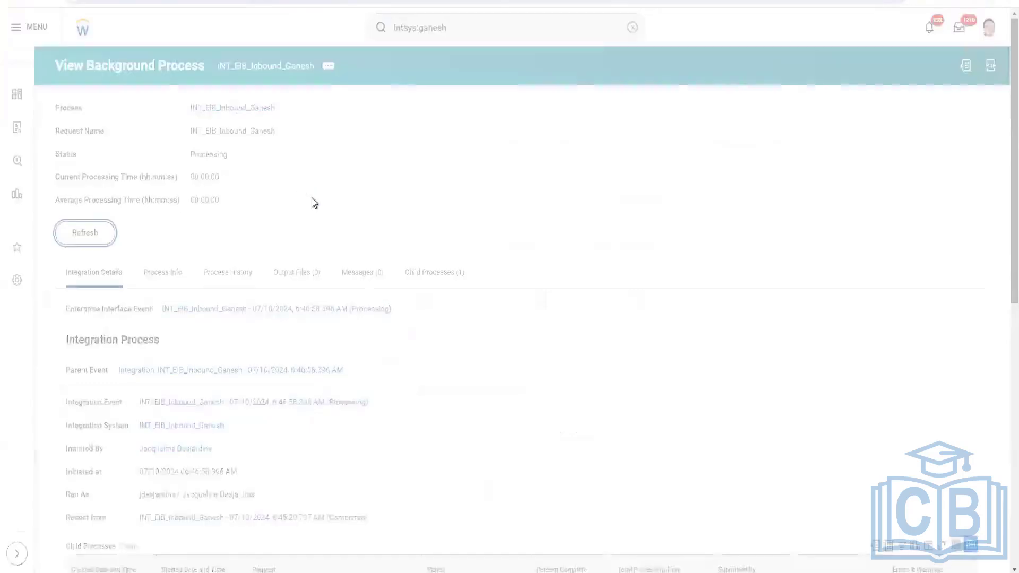
pyautogui.click(98, 260)
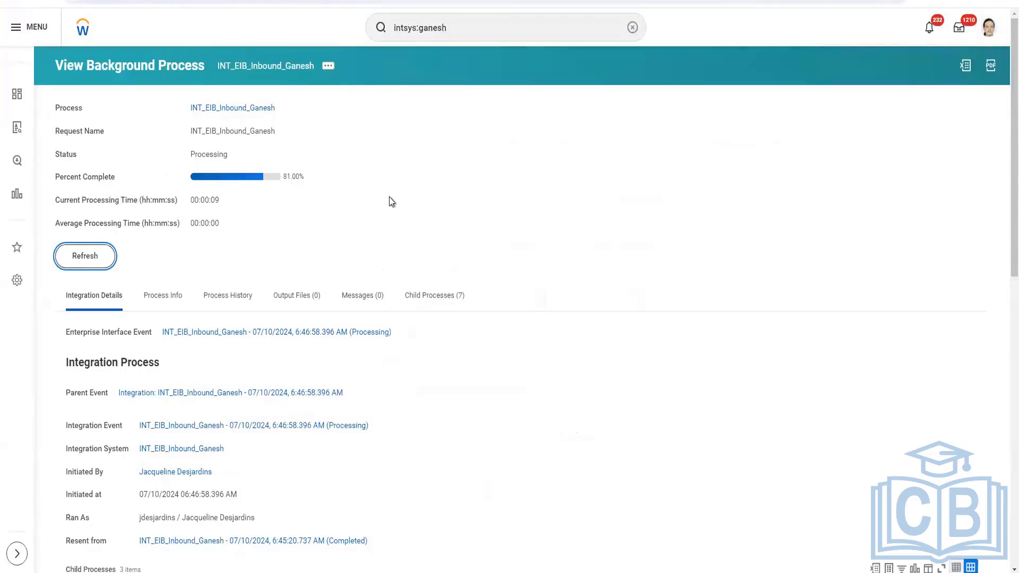
pyautogui.click(85, 257)
pyautogui.click(97, 262)
pyautogui.click(85, 266)
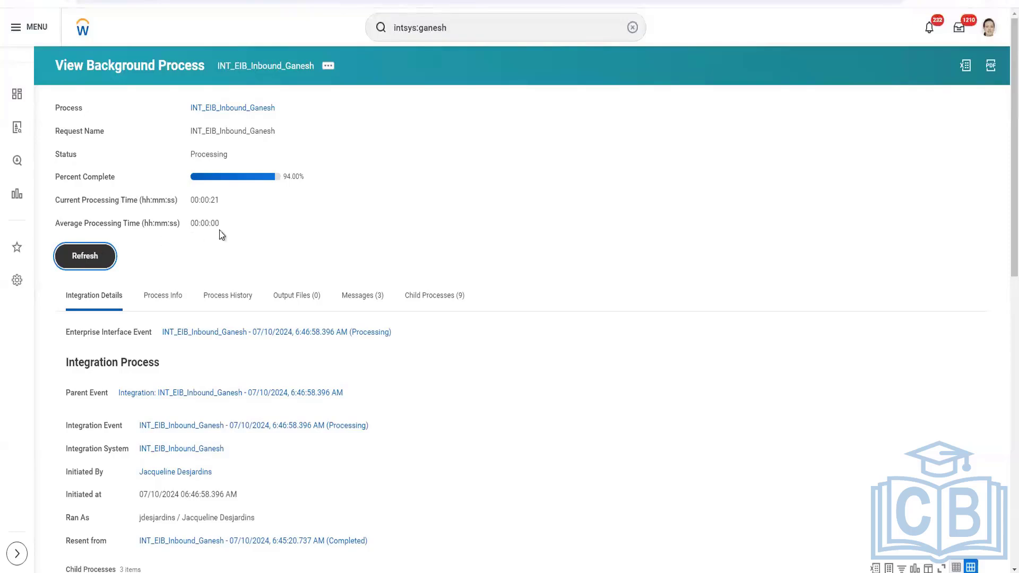
pyautogui.click(102, 265)
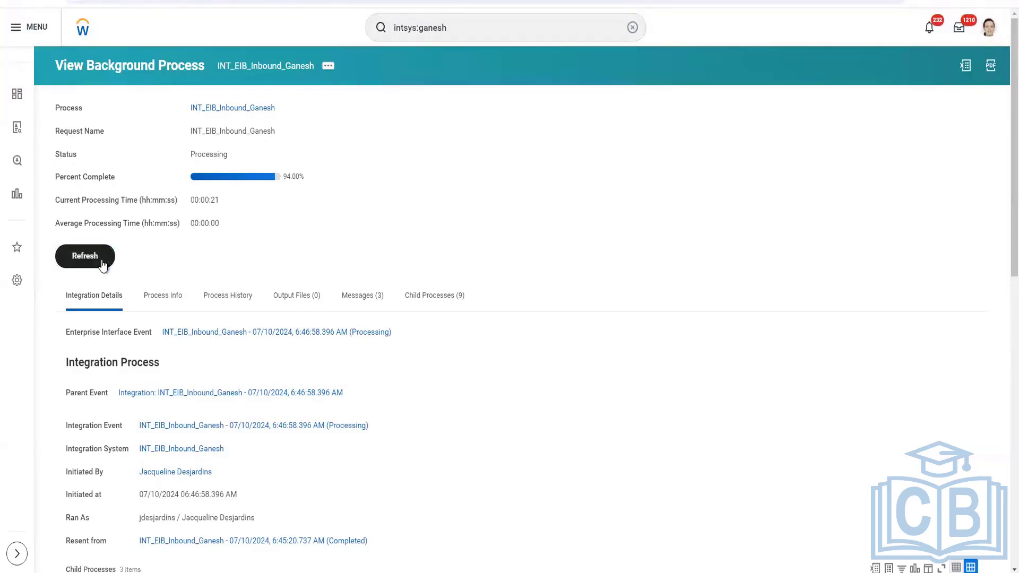
pyautogui.click(102, 265)
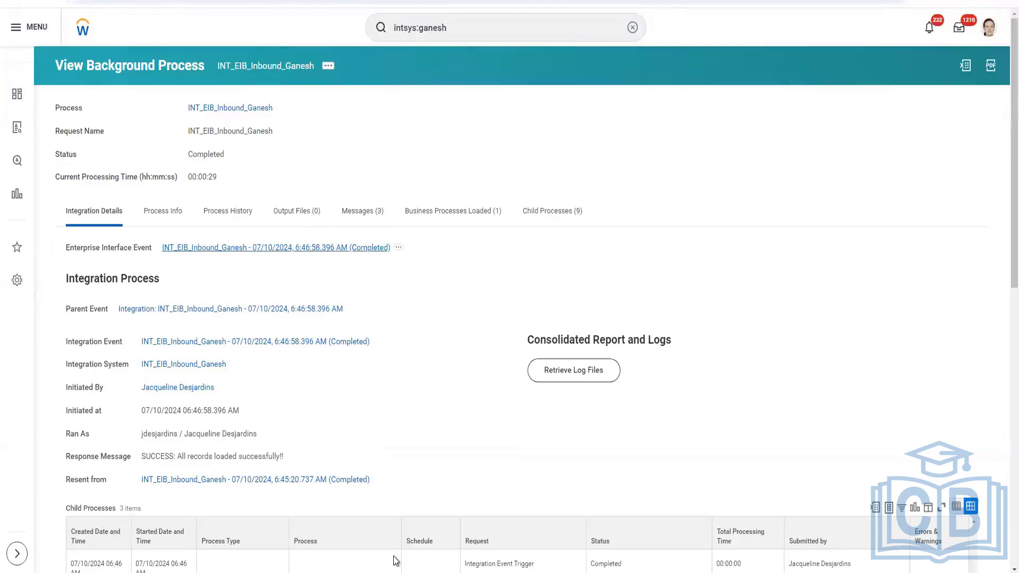
# Copy employee ID 23029 from the Employee cell of the Terminate Employee spreadsheet
pyautogui.moveTo(381, 572)
pyautogui.click(263, 533)
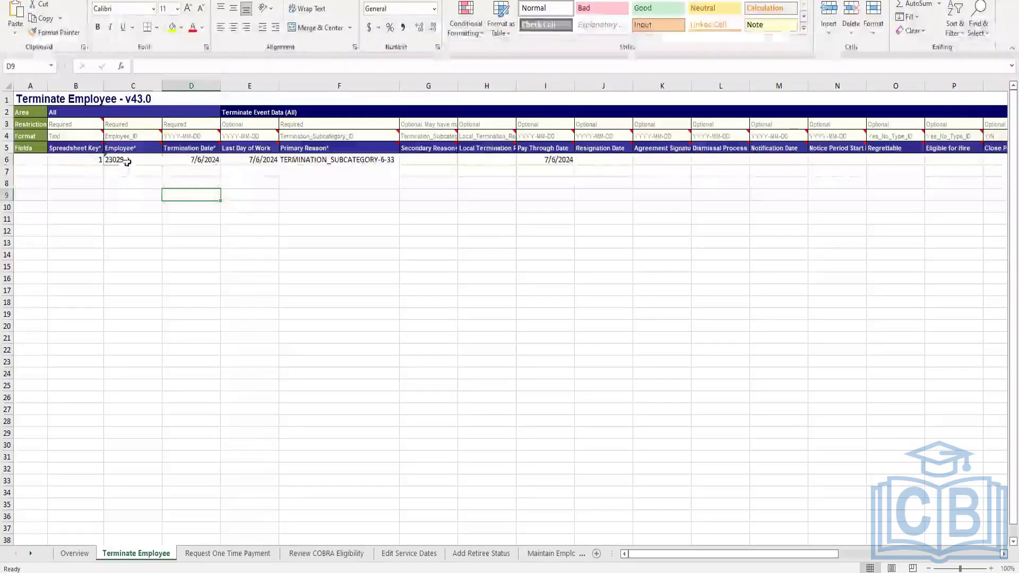
pyautogui.click(137, 161)
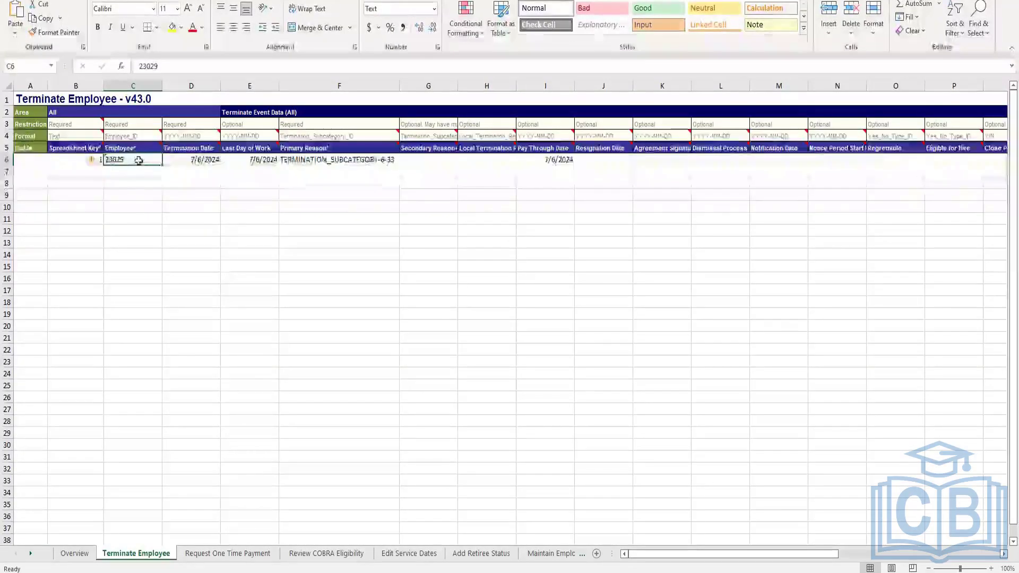
pyautogui.moveTo(161, 67); pyautogui.dragTo(134, 68)
pyautogui.hotkey('ctrl', 'c')
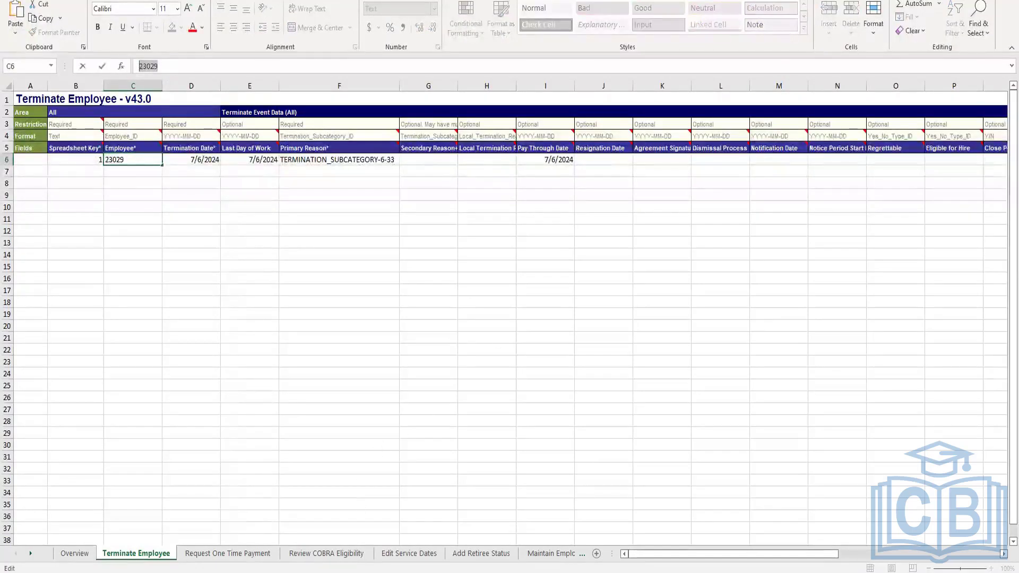
pyautogui.hotkey('alt', 'Tab')
pyautogui.click(470, 25)
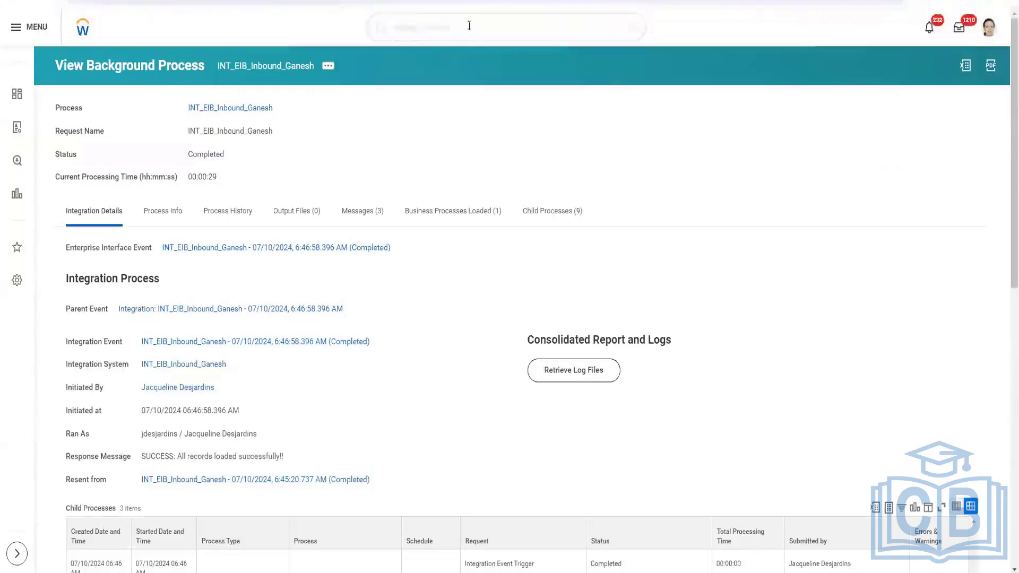
pyautogui.moveTo(469, 25); pyautogui.dragTo(371, 44)
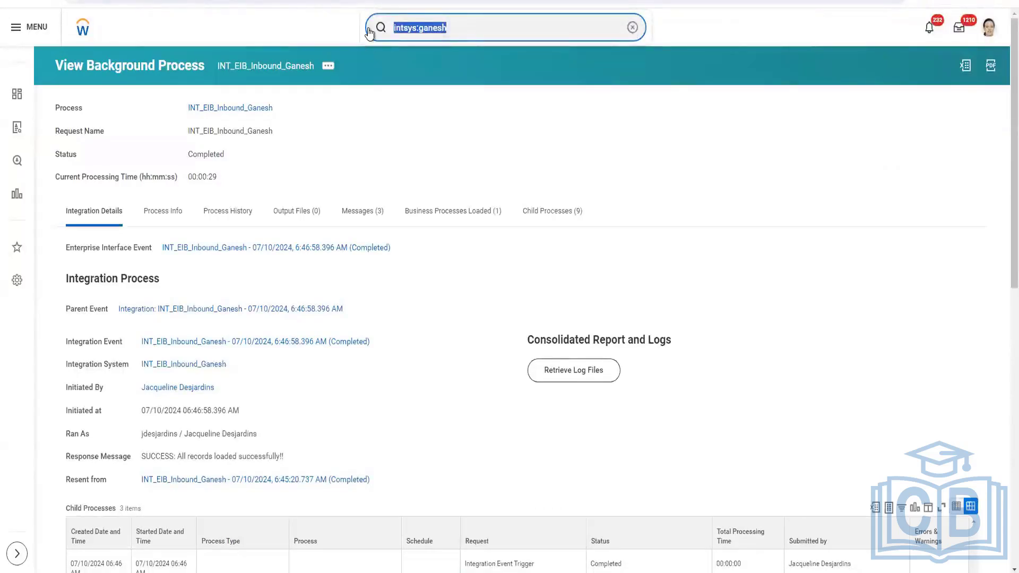
pyautogui.hotkey('ctrl', 'v')
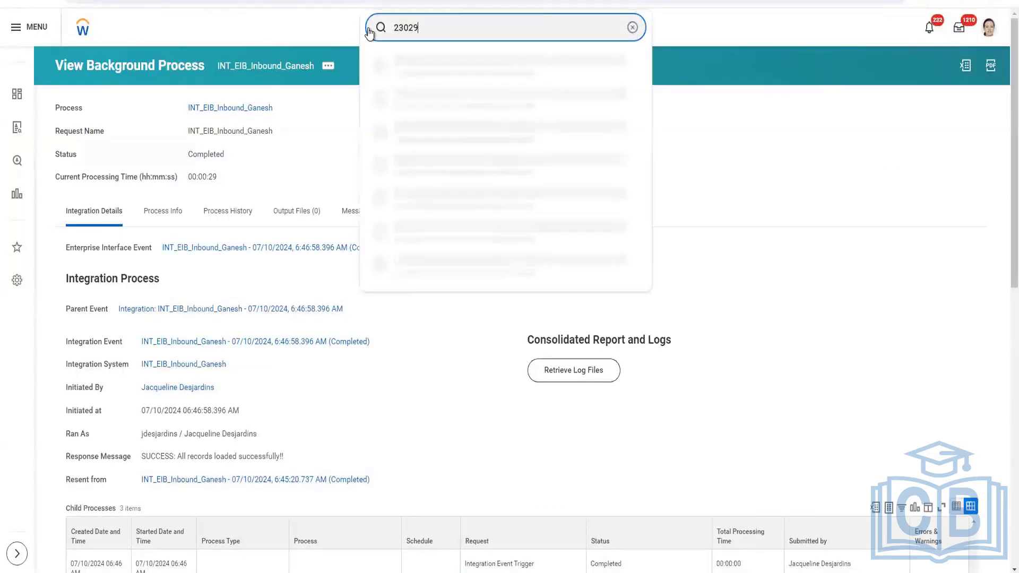
pyautogui.press('Return')
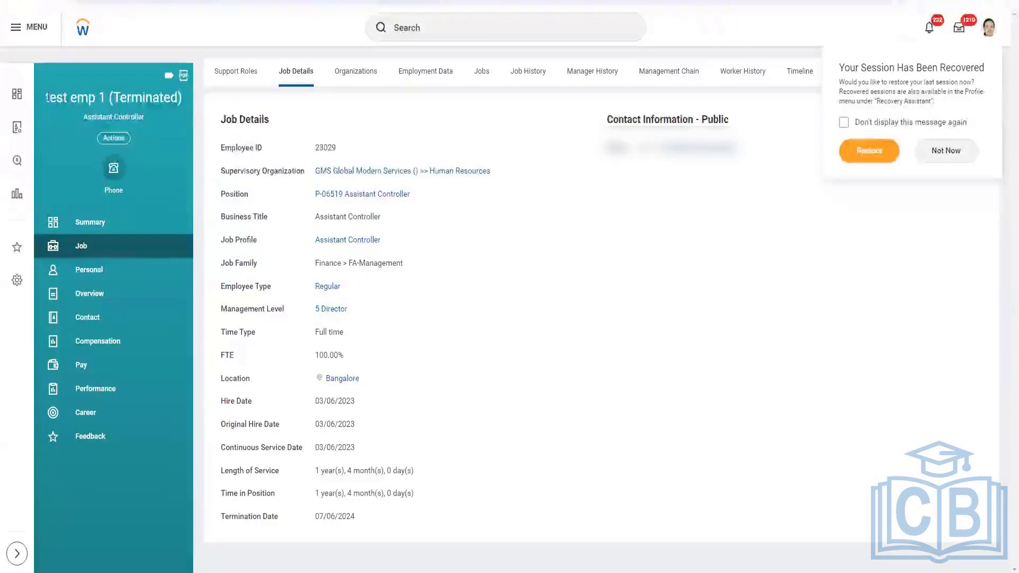
# Open the terminated worker's Worker History to check the termination business process
pyautogui.moveTo(46, 95); pyautogui.dragTo(184, 97)
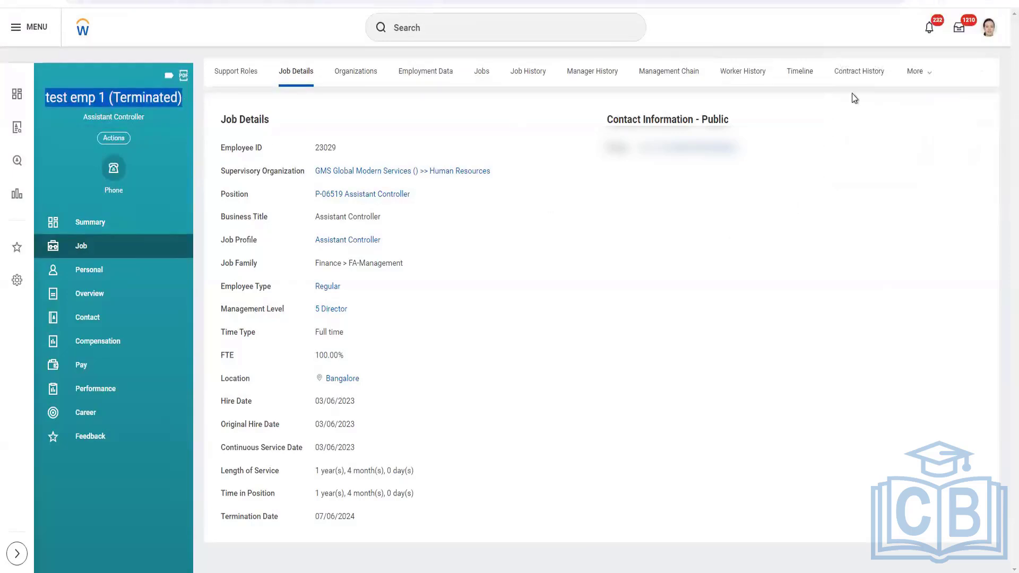
pyautogui.click(919, 71)
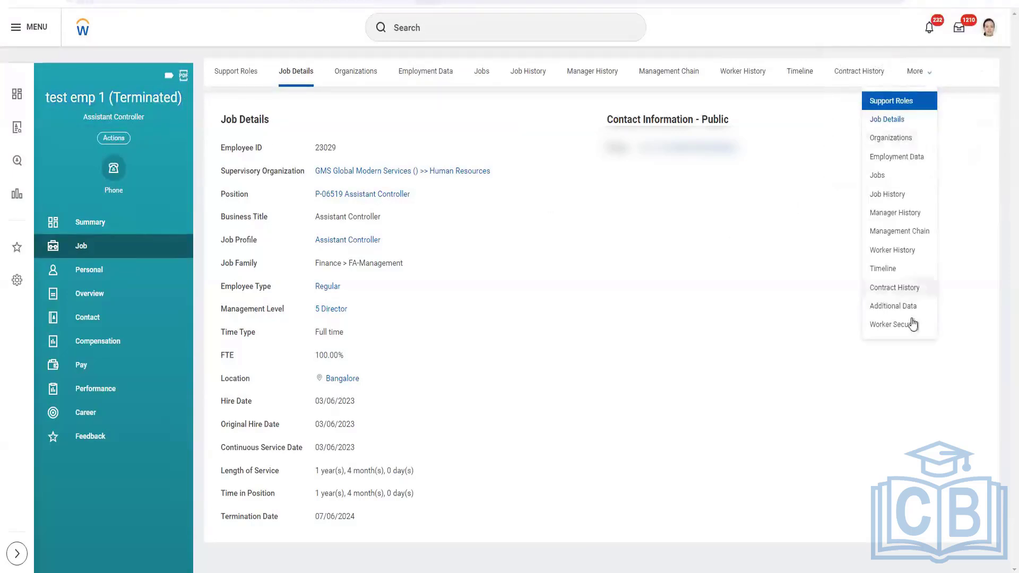
pyautogui.click(893, 251)
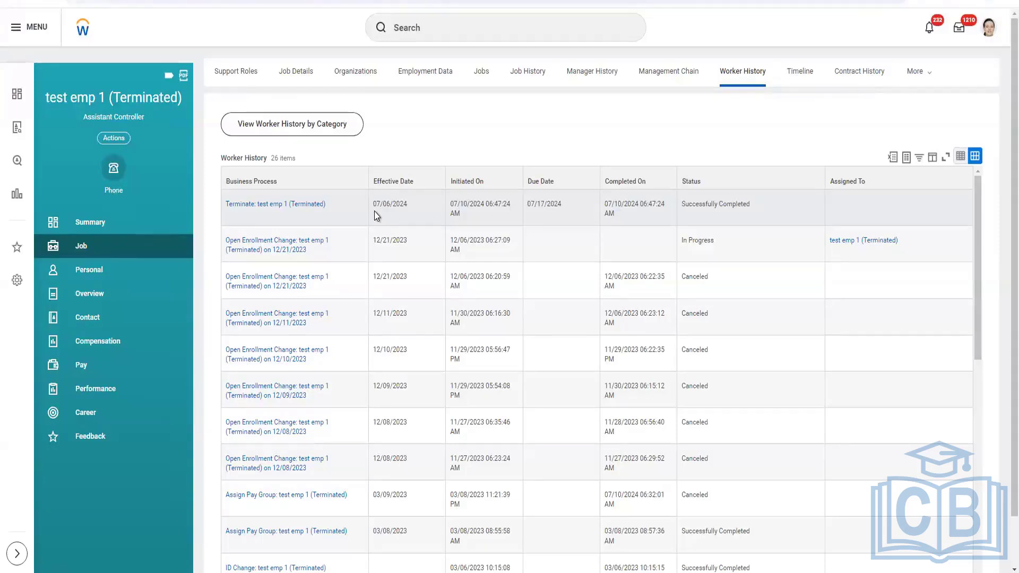
pyautogui.moveTo(313, 291)
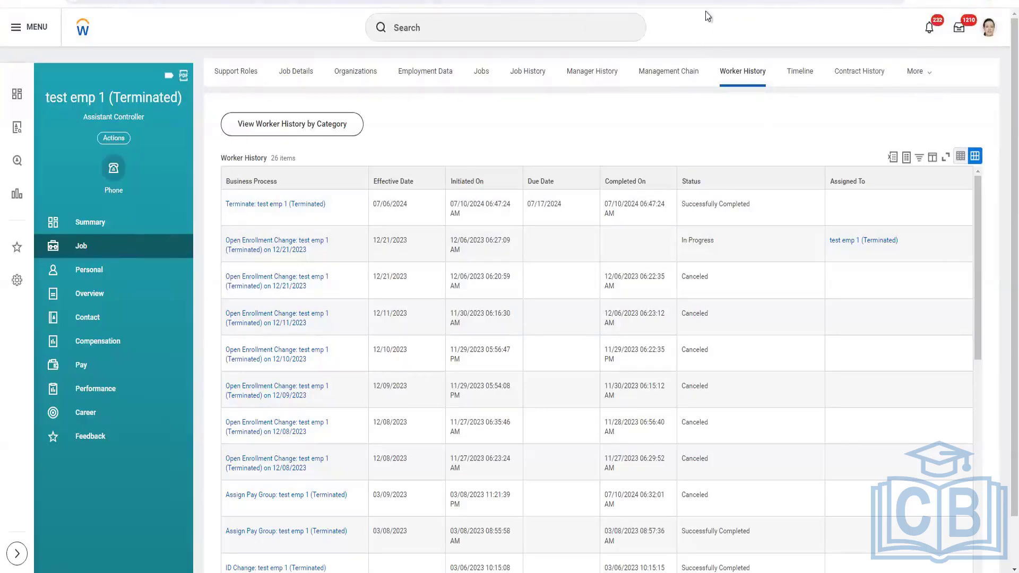
# Return to the spreadsheet and inspect the Primary Reason column's format cell
pyautogui.moveTo(378, 571)
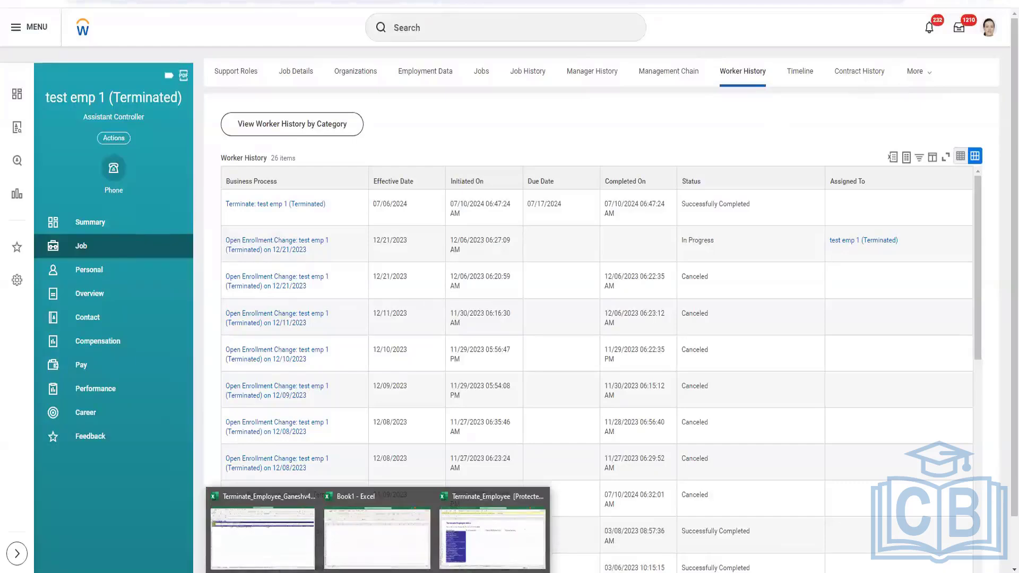
pyautogui.moveTo(504, 538)
pyautogui.click(239, 546)
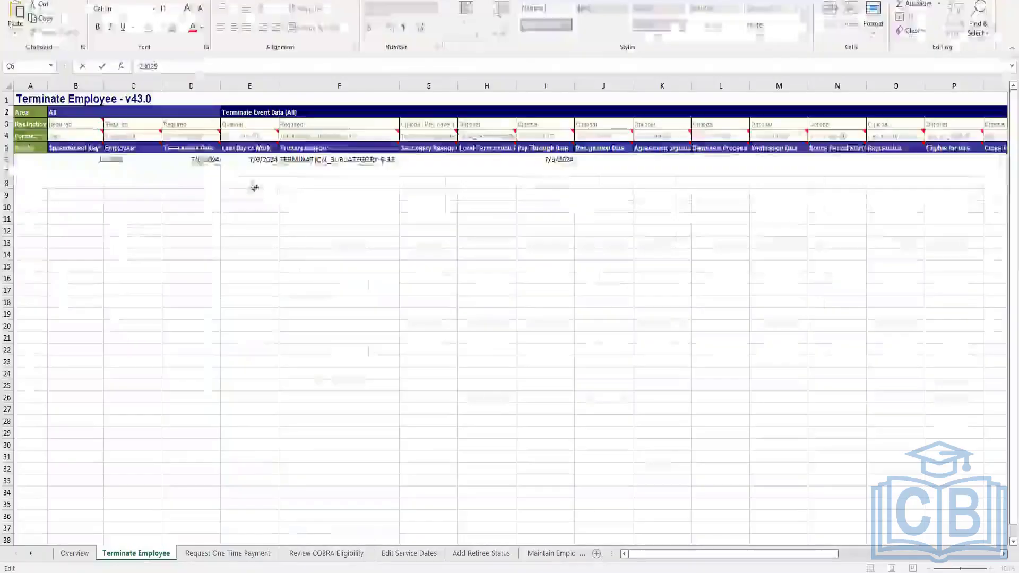
pyautogui.click(175, 183)
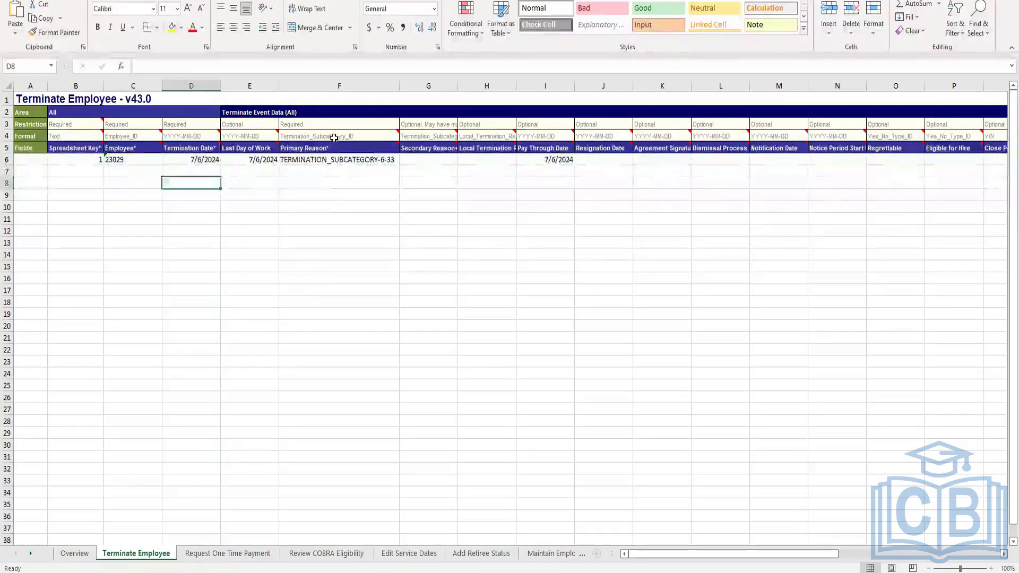
pyautogui.click(350, 136)
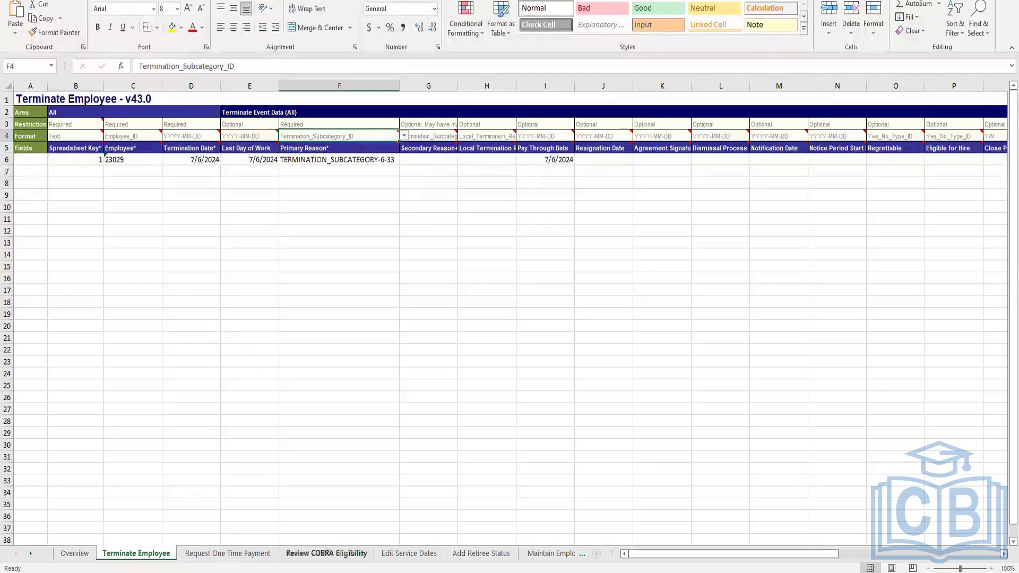
pyautogui.moveTo(299, 572)
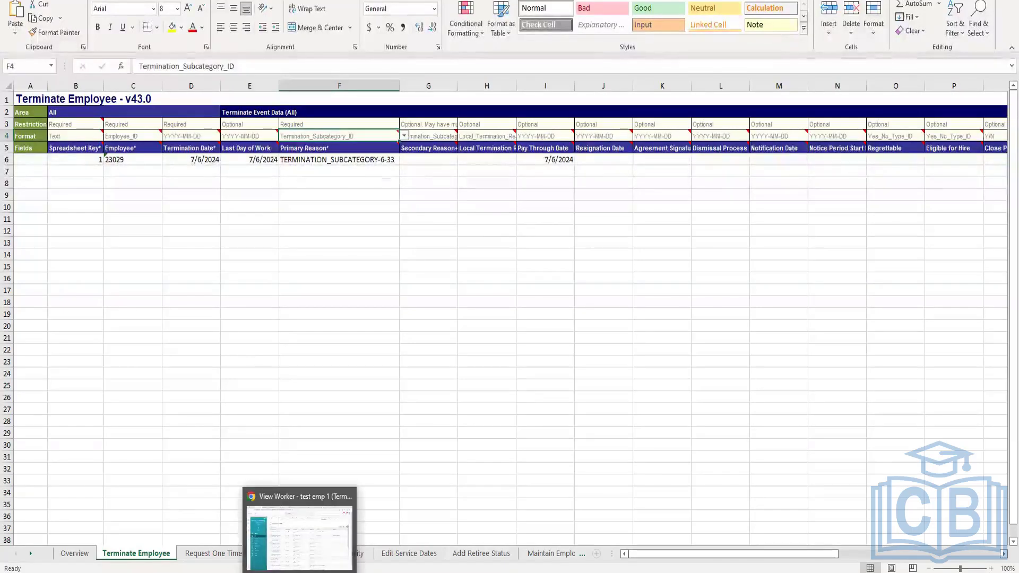